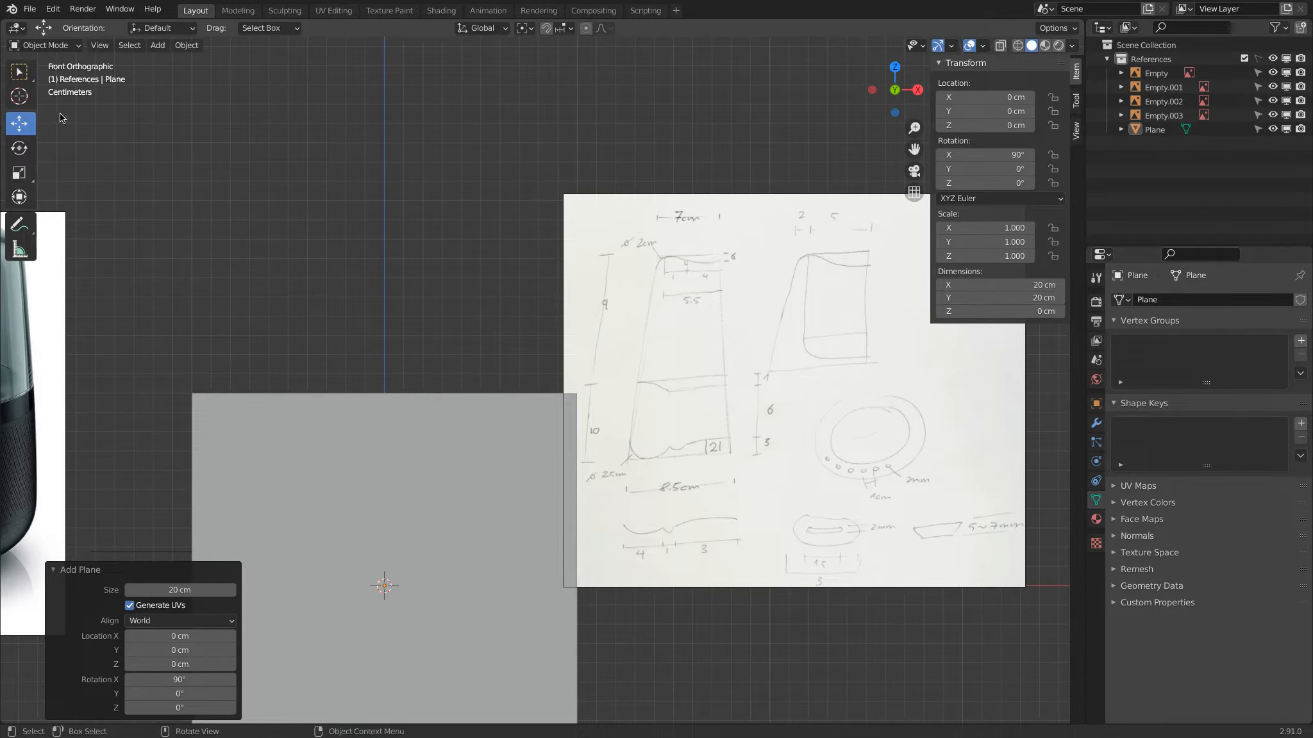
Move the Plane object out of the References collection into the Scene Collection.
{"action": "scroll", "coordinate": [219, 404], "scroll_direction": "down", "scroll_amount": 3}
{"action": "middle_click_drag", "start_coordinate": [222, 403], "coordinate": [337, 355]}
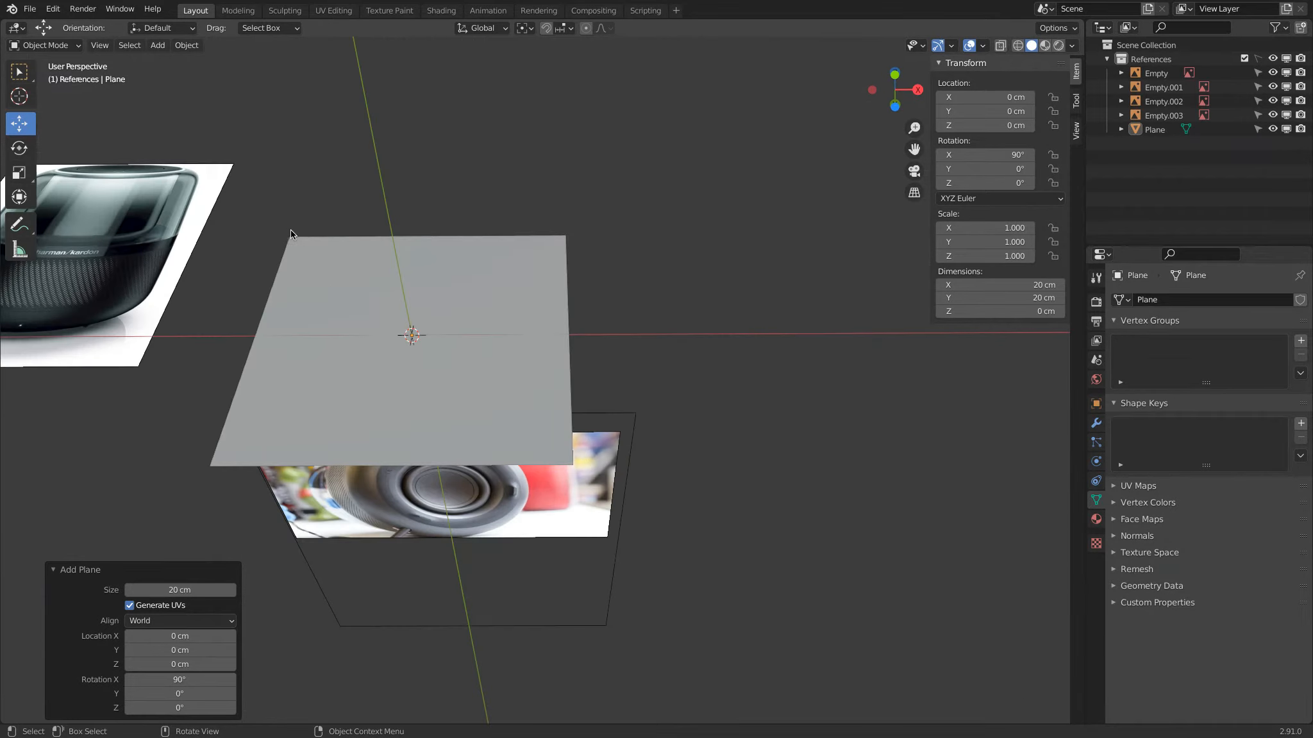
{"action": "middle_click_drag", "start_coordinate": [306, 229], "coordinate": [310, 402]}
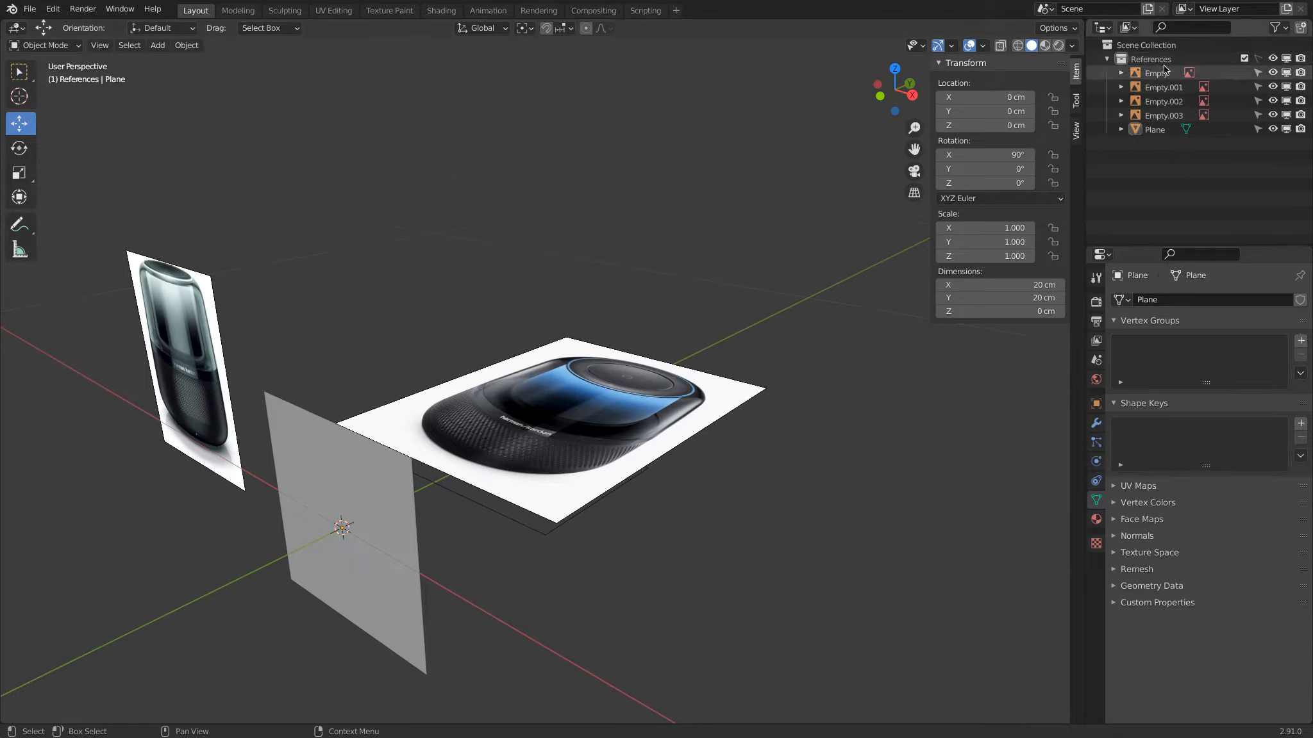
{"action": "left_click_drag", "start_coordinate": [1154, 130], "coordinate": [1137, 46]}
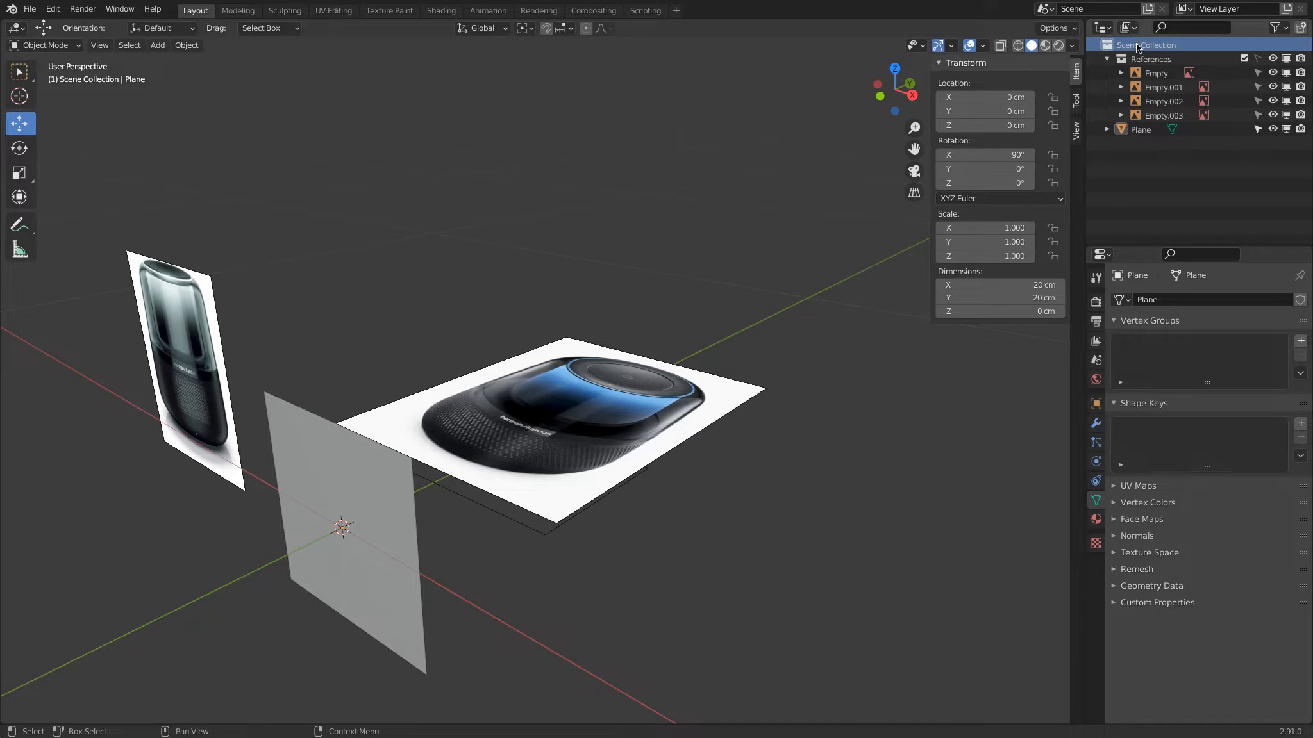
{"action": "left_click", "coordinate": [1145, 60]}
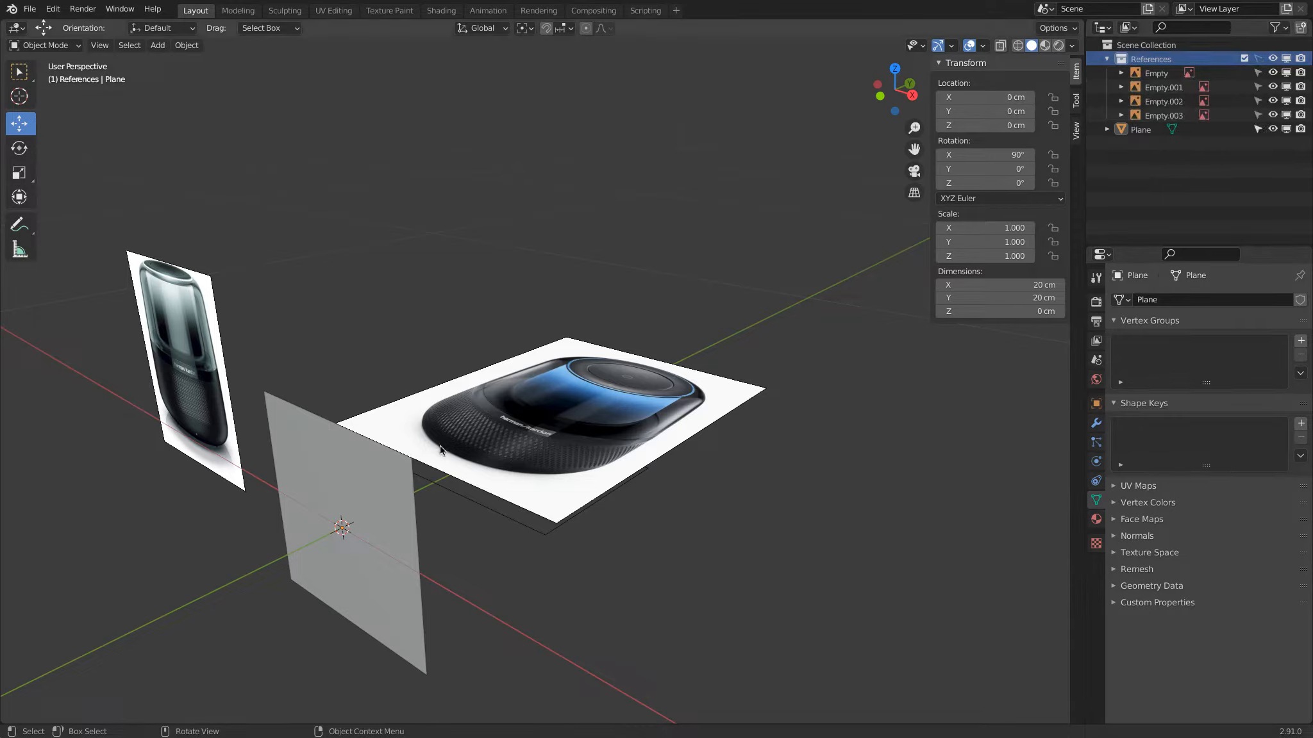
Move the plane 10 cm up along the Z axis in the front view.
{"action": "left_click", "coordinate": [385, 487]}
{"action": "key", "text": "KP_1"}
{"action": "left_click_drag", "start_coordinate": [450, 442], "coordinate": [470, 328]}
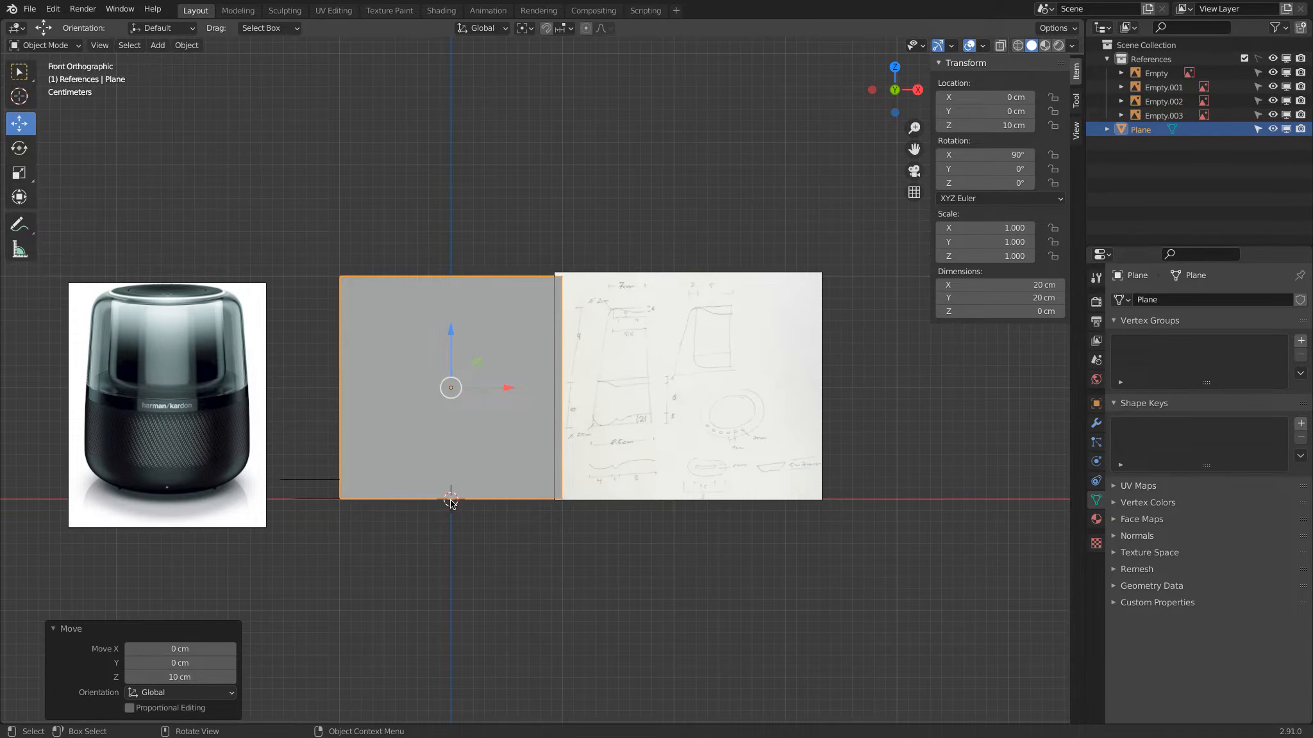
Check the dimensions on the reference sketch and set the plane's Z location to 10.5 cm.
{"action": "scroll", "coordinate": [697, 489], "scroll_direction": "up", "scroll_amount": 5}
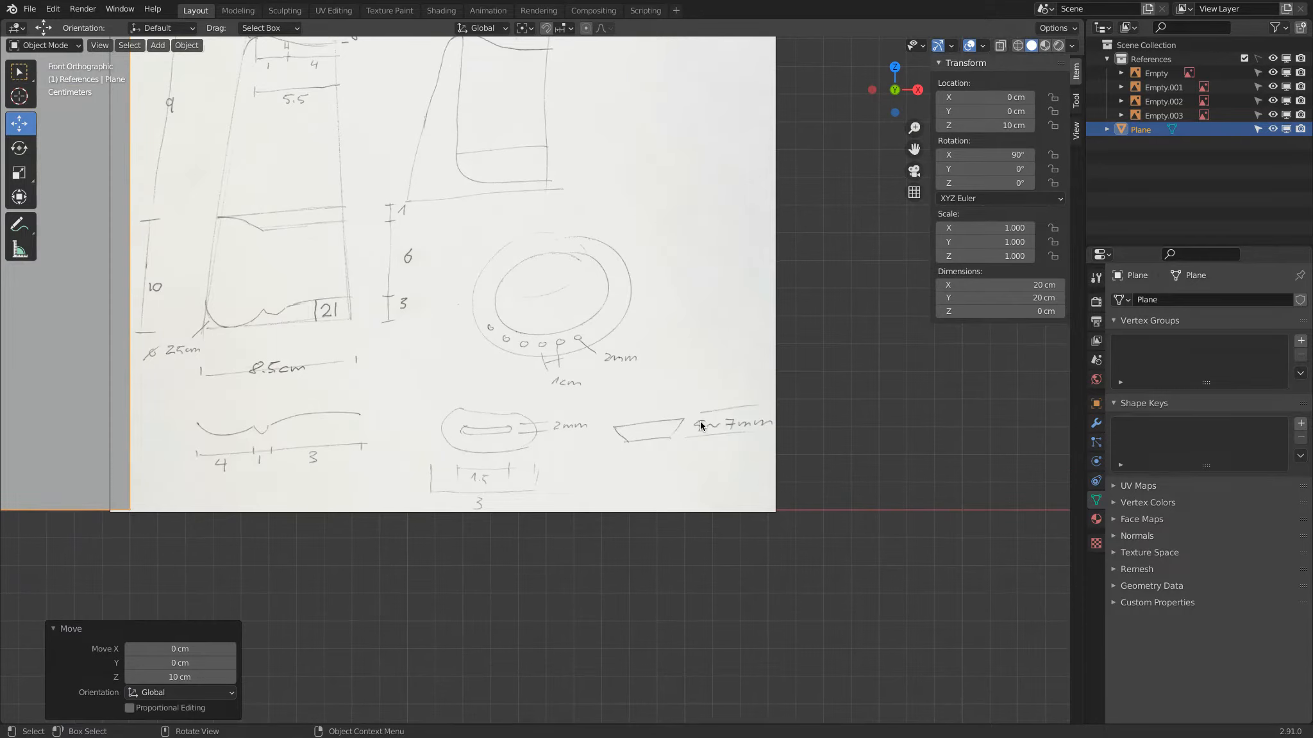
{"action": "scroll", "coordinate": [700, 422], "scroll_direction": "down", "scroll_amount": 3}
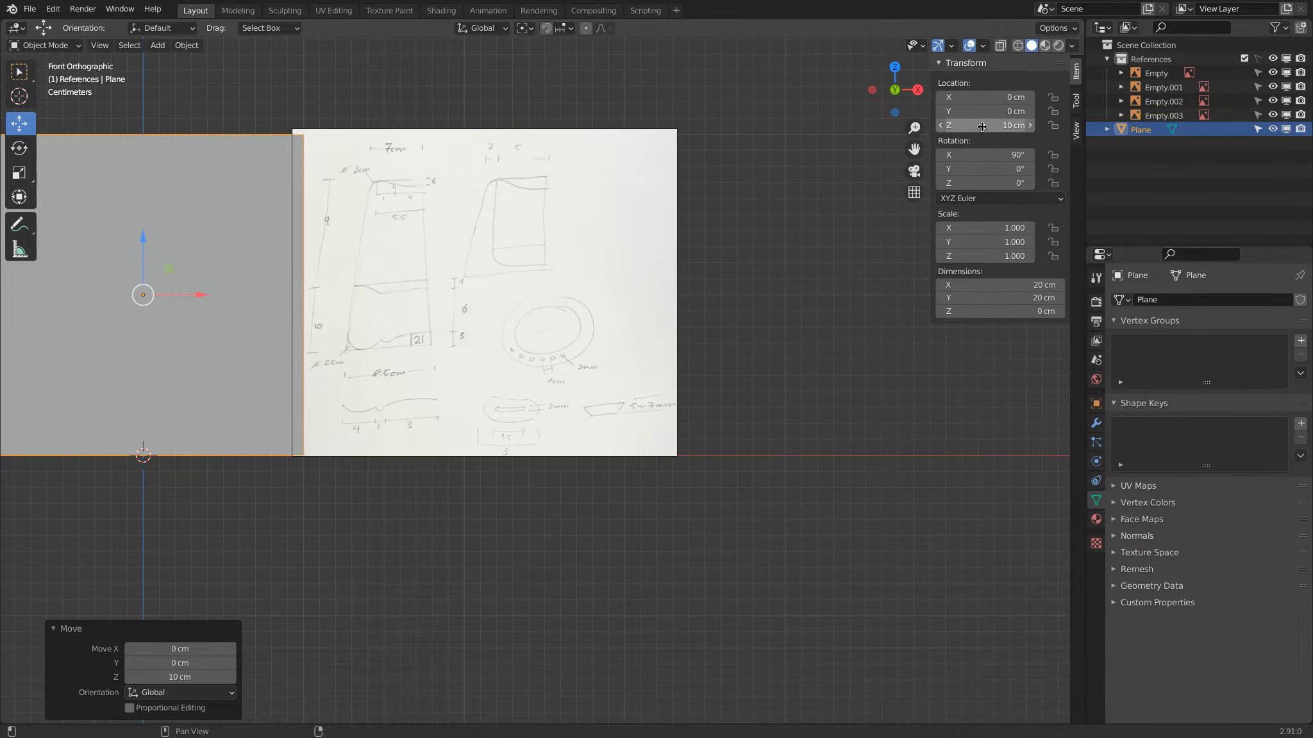
{"action": "left_click", "coordinate": [981, 127]}
{"action": "key", "text": "Left"}
{"action": "key", "text": "Right"}
{"action": "key", "text": "Right"}
{"action": "type", "text": ".5"}
{"action": "key", "text": "Return"}
Apply the plane's rotation.
{"action": "middle_click_drag", "start_coordinate": [170, 330], "coordinate": [447, 340], "text": "shift"}
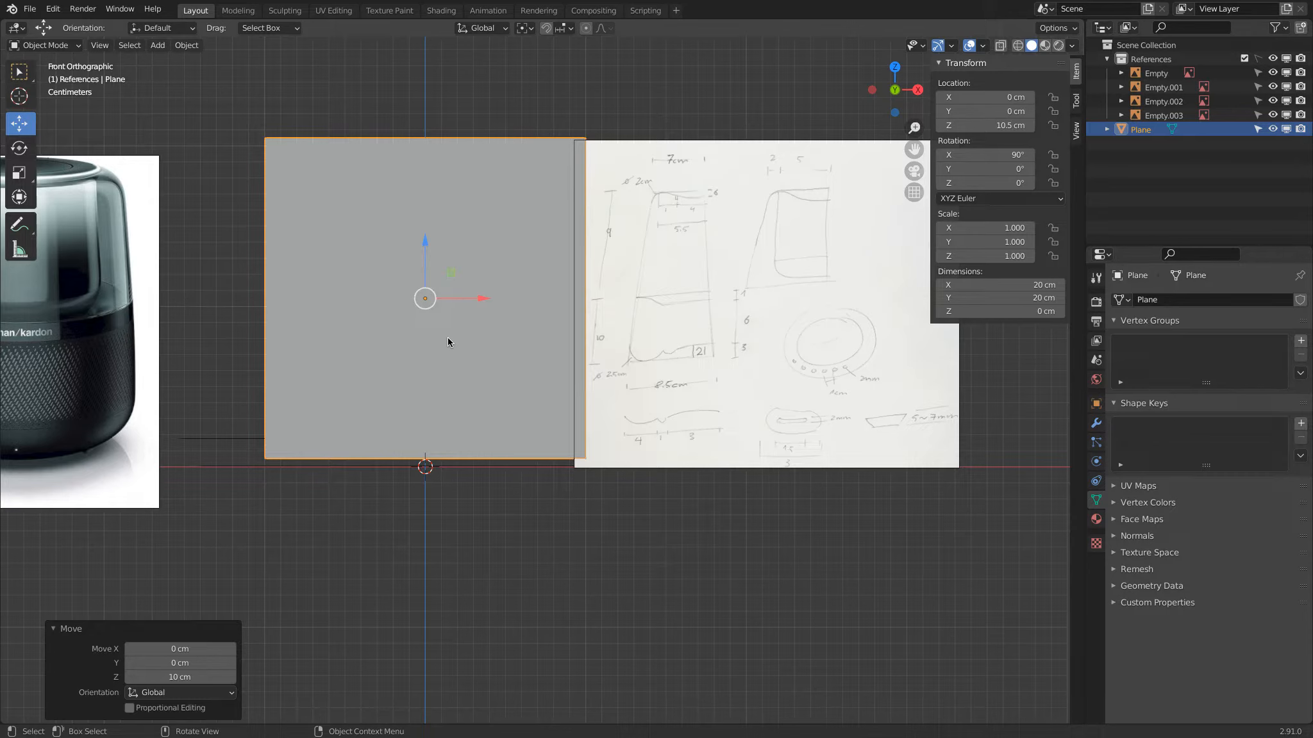
{"action": "left_click", "coordinate": [187, 45]}
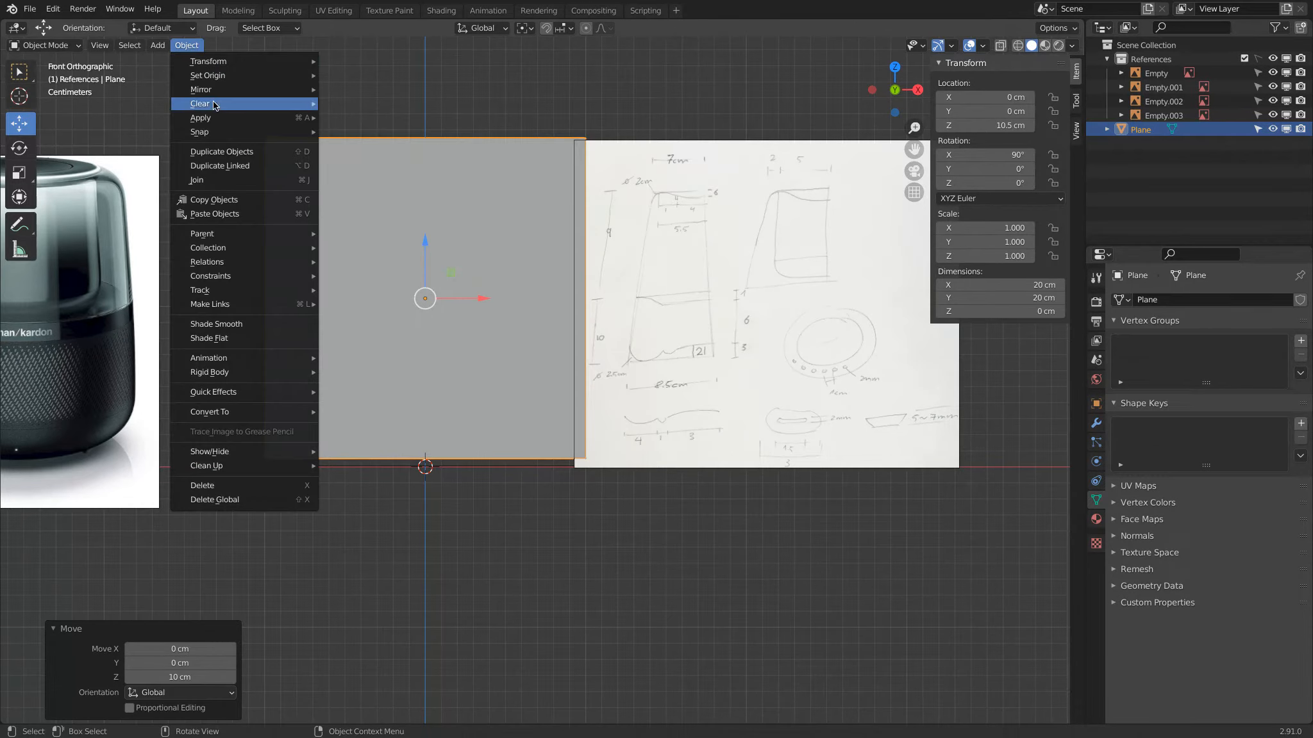
{"action": "mouse_move", "coordinate": [218, 117]}
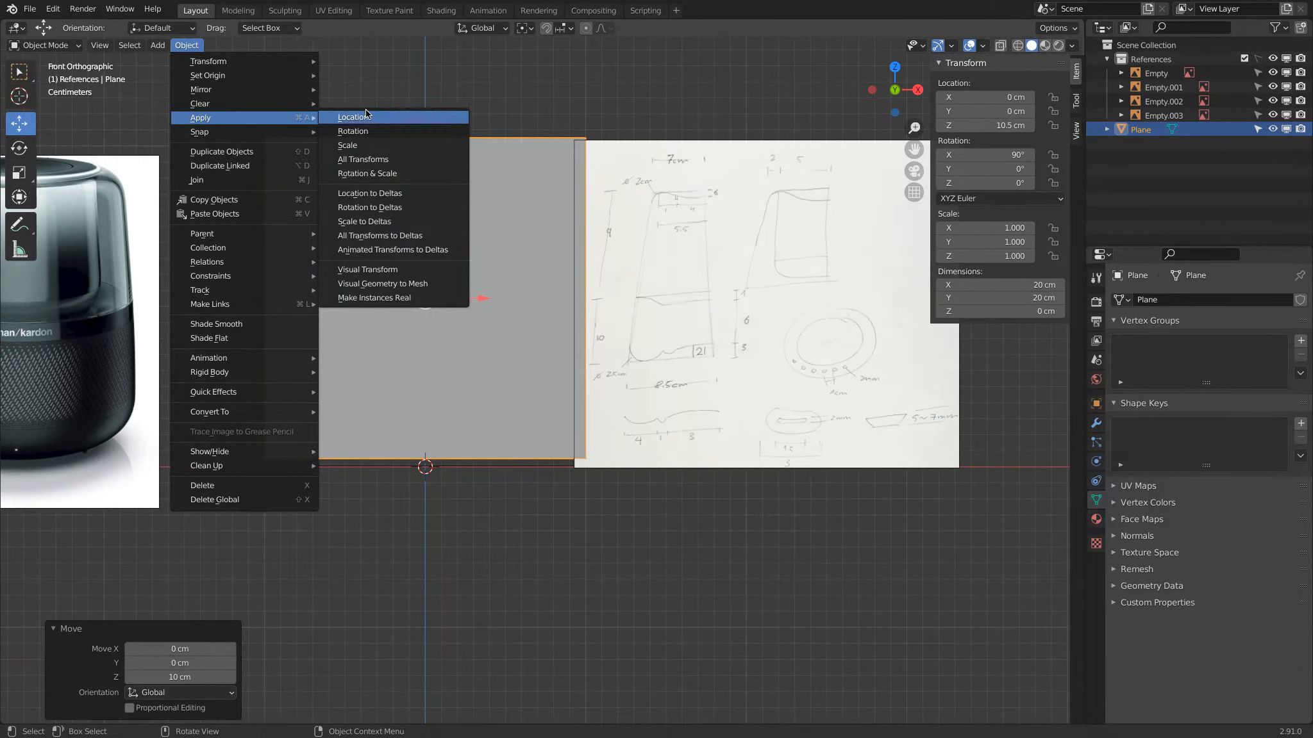
{"action": "left_click", "coordinate": [403, 131]}
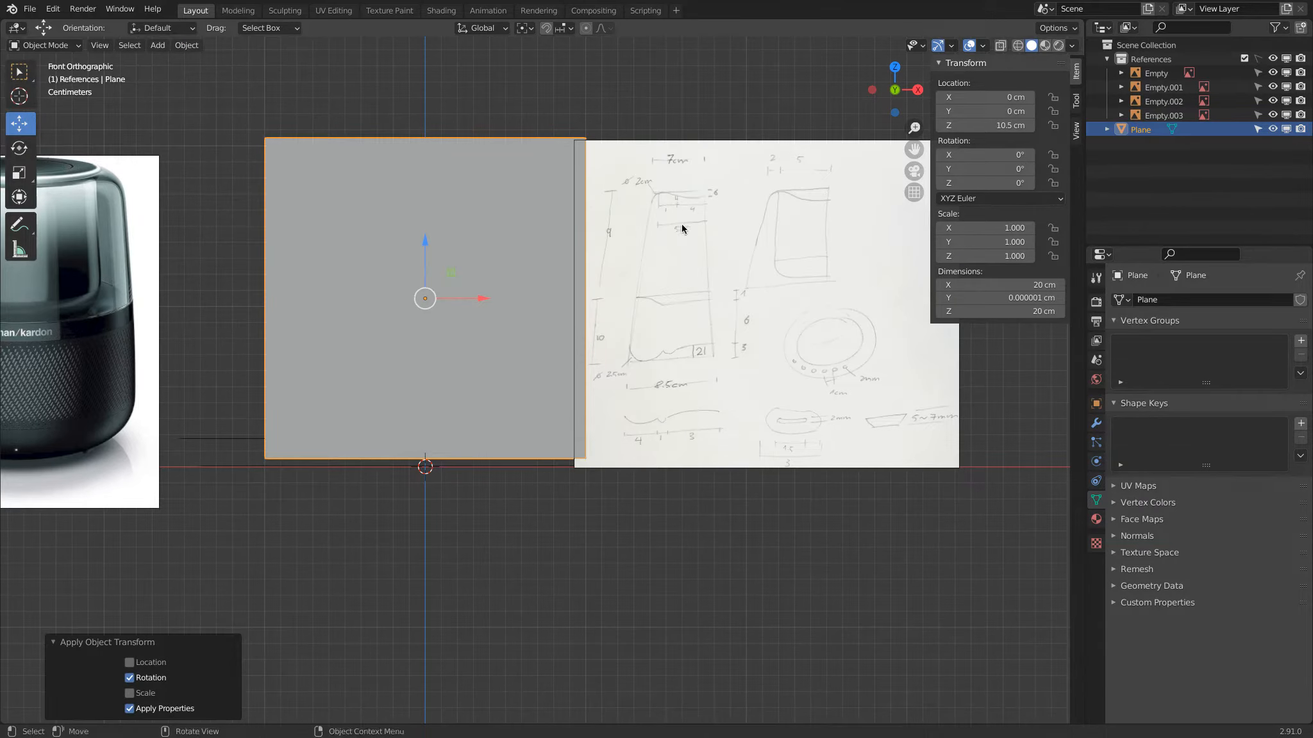
Enter Edit Mode and add one centred vertical loop cut to the plane.
{"action": "key", "text": "Tab"}
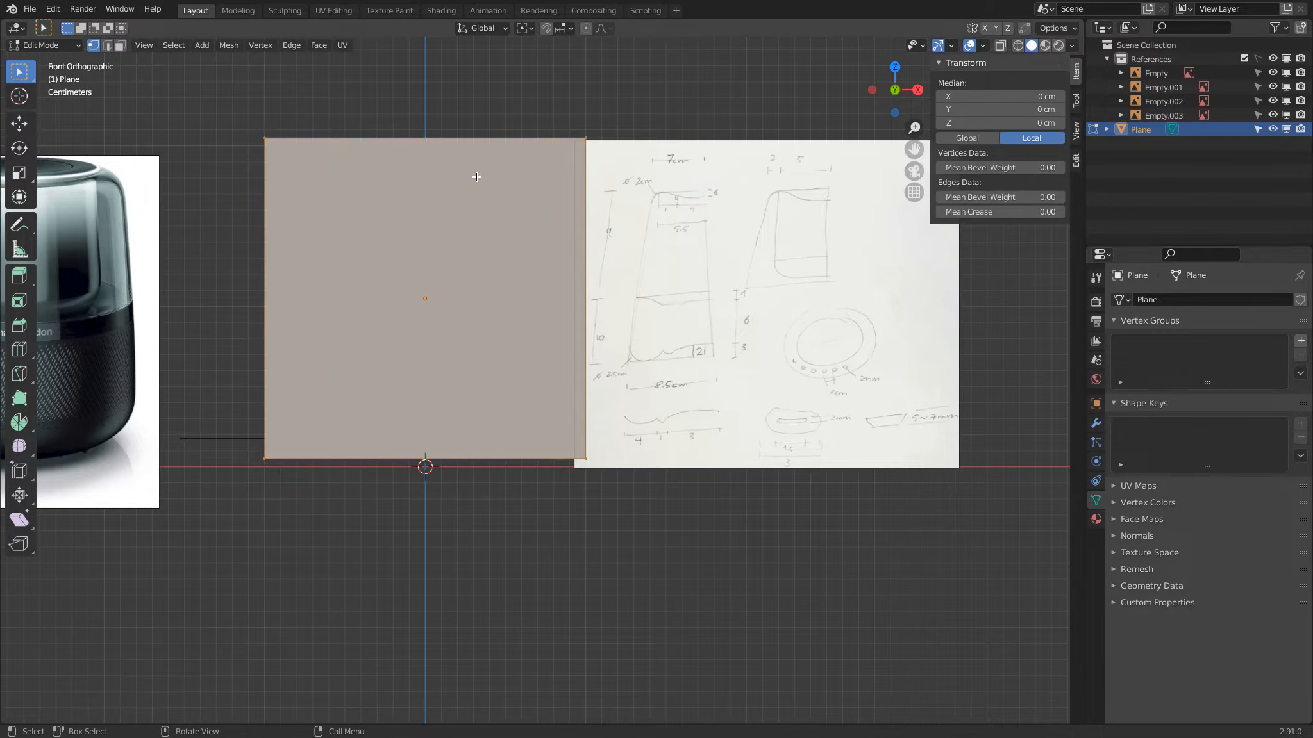
{"action": "key", "text": "ctrl+r"}
{"action": "left_click", "coordinate": [431, 131]}
{"action": "right_click", "coordinate": [431, 130]}
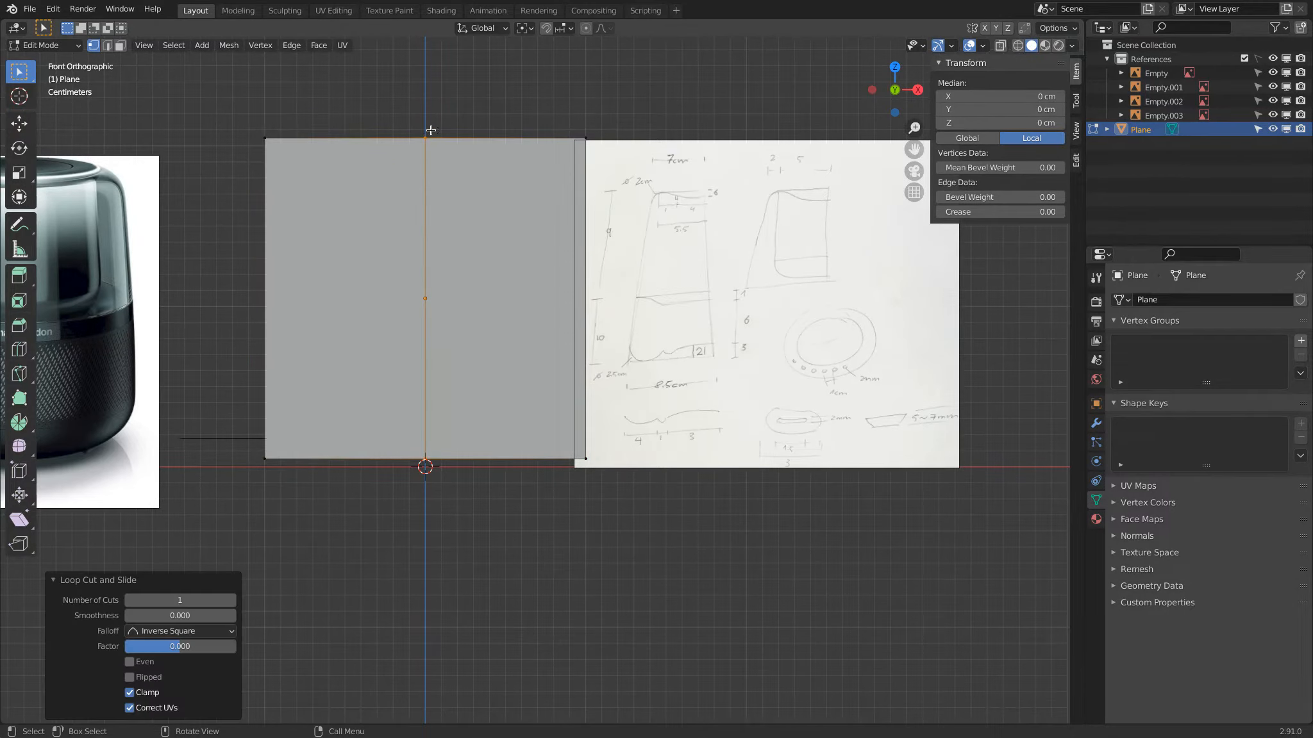
Delete the plane's two outer vertices on the positive X side, leaving only the negative X half.
{"action": "left_click", "coordinate": [585, 137]}
{"action": "left_click", "coordinate": [596, 458], "text": "shift"}
{"action": "key", "text": "x"}
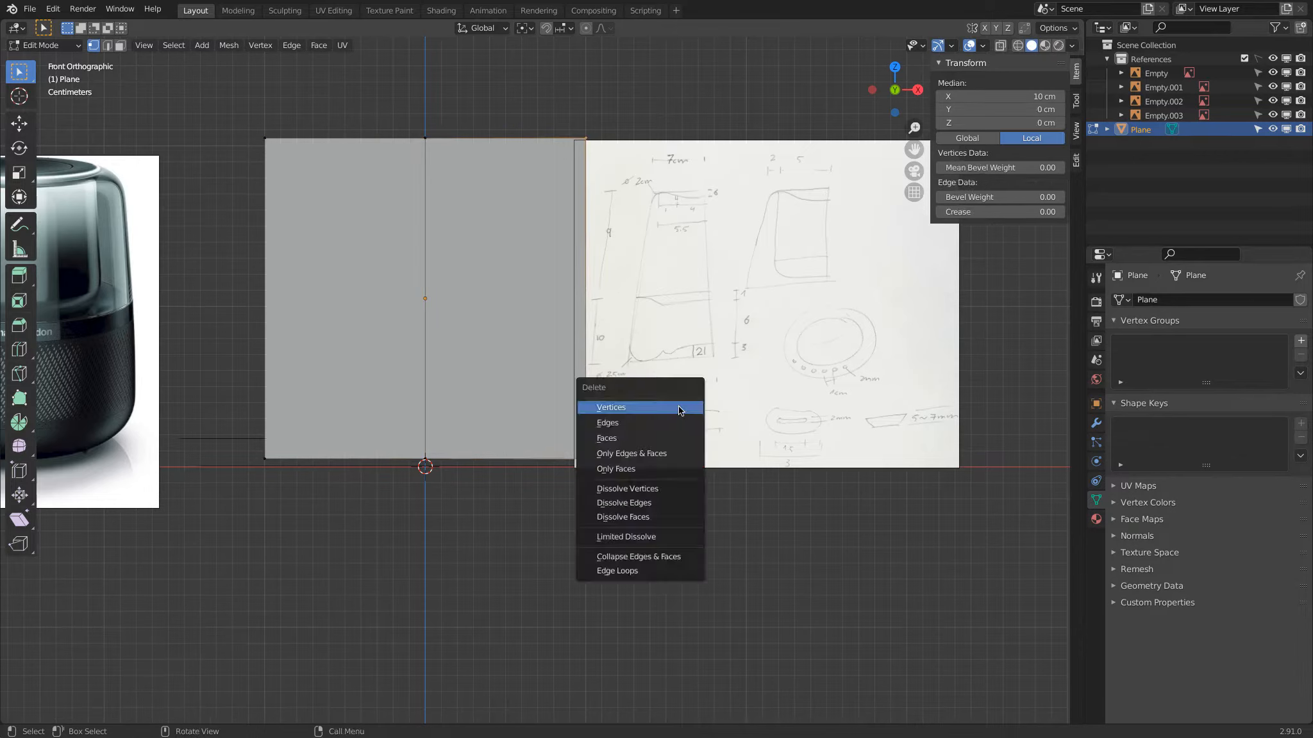
{"action": "left_click", "coordinate": [596, 403]}
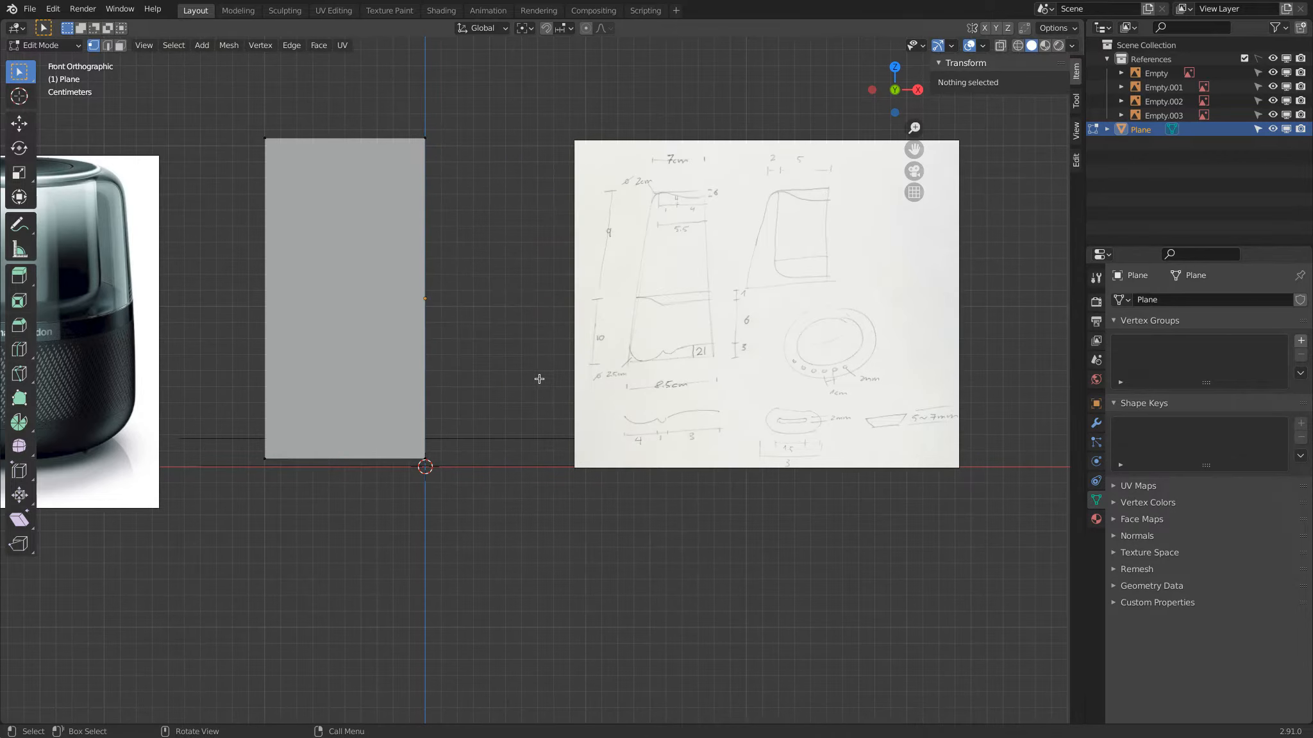
Select the half plane's bottom edge and turn on the Edge Length overlay.
{"action": "left_click", "coordinate": [264, 137]}
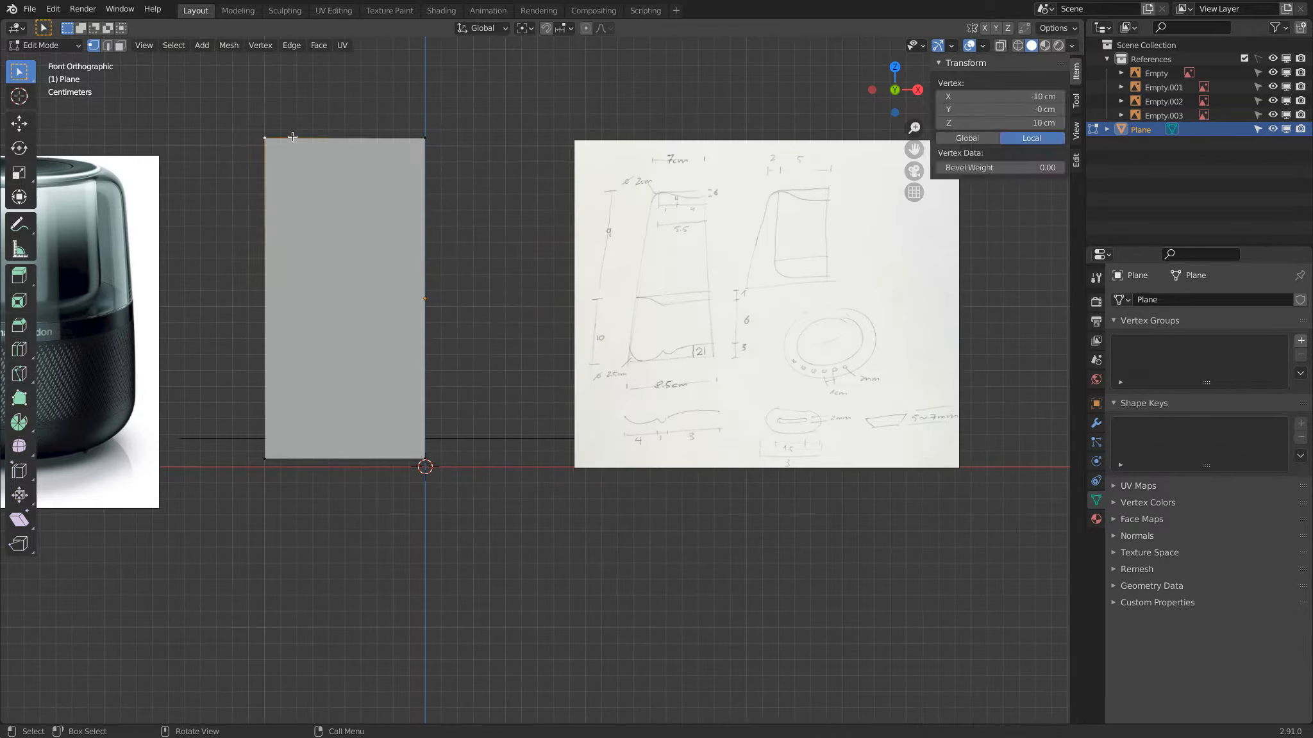
{"action": "left_click", "coordinate": [413, 132], "text": "shift"}
{"action": "left_click", "coordinate": [435, 459]}
{"action": "left_click", "coordinate": [275, 480], "text": "shift"}
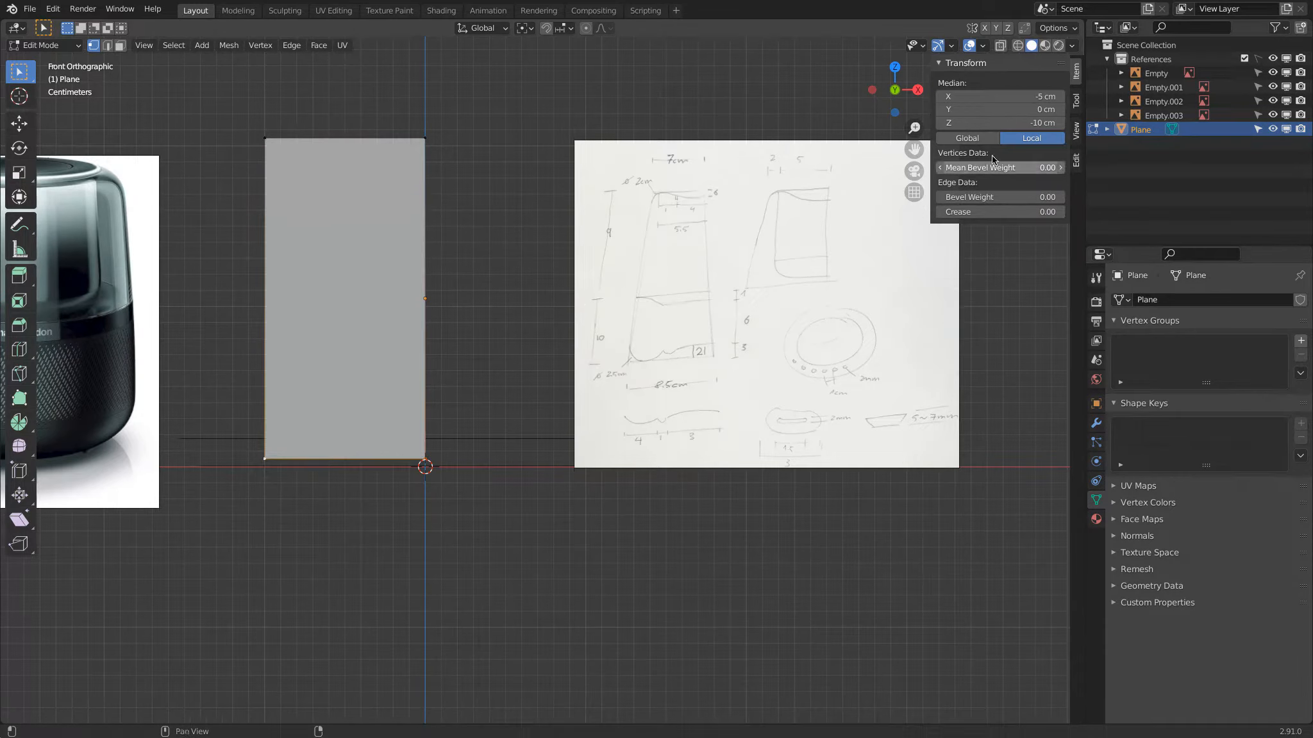
{"action": "key", "text": "q"}
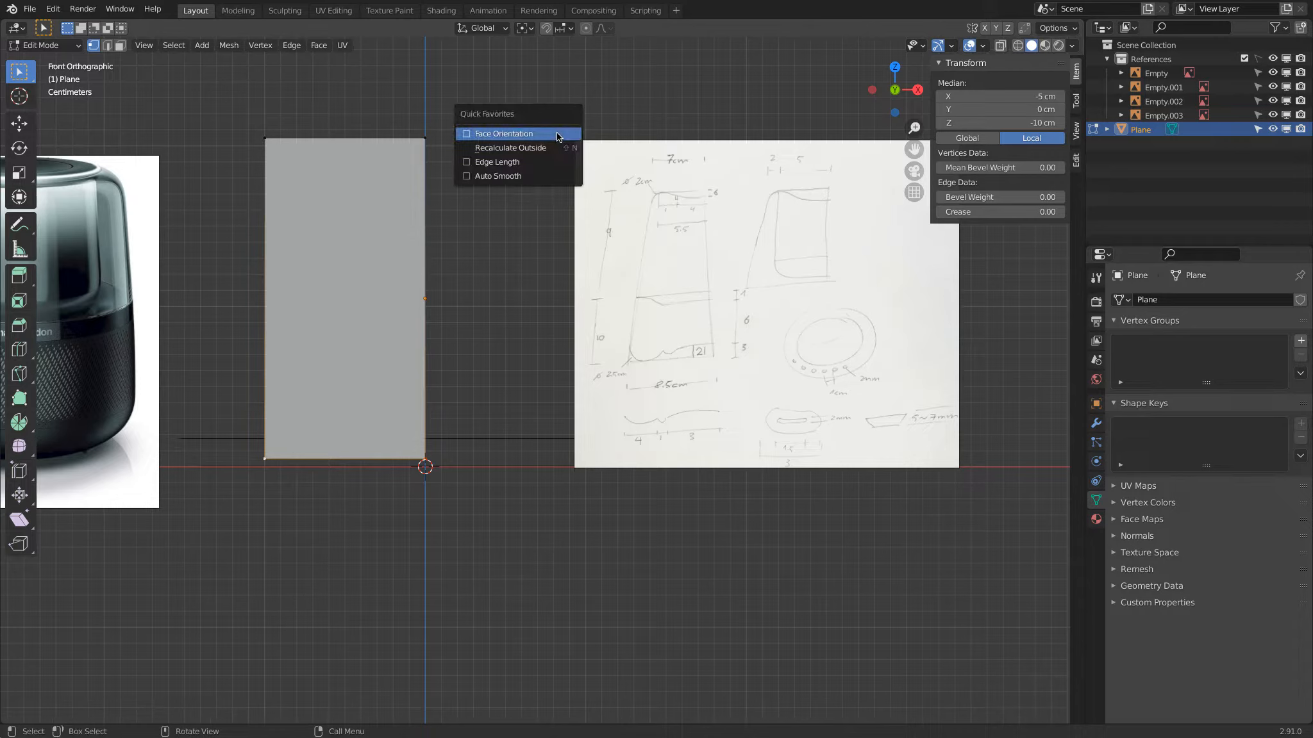
{"action": "left_click", "coordinate": [519, 168]}
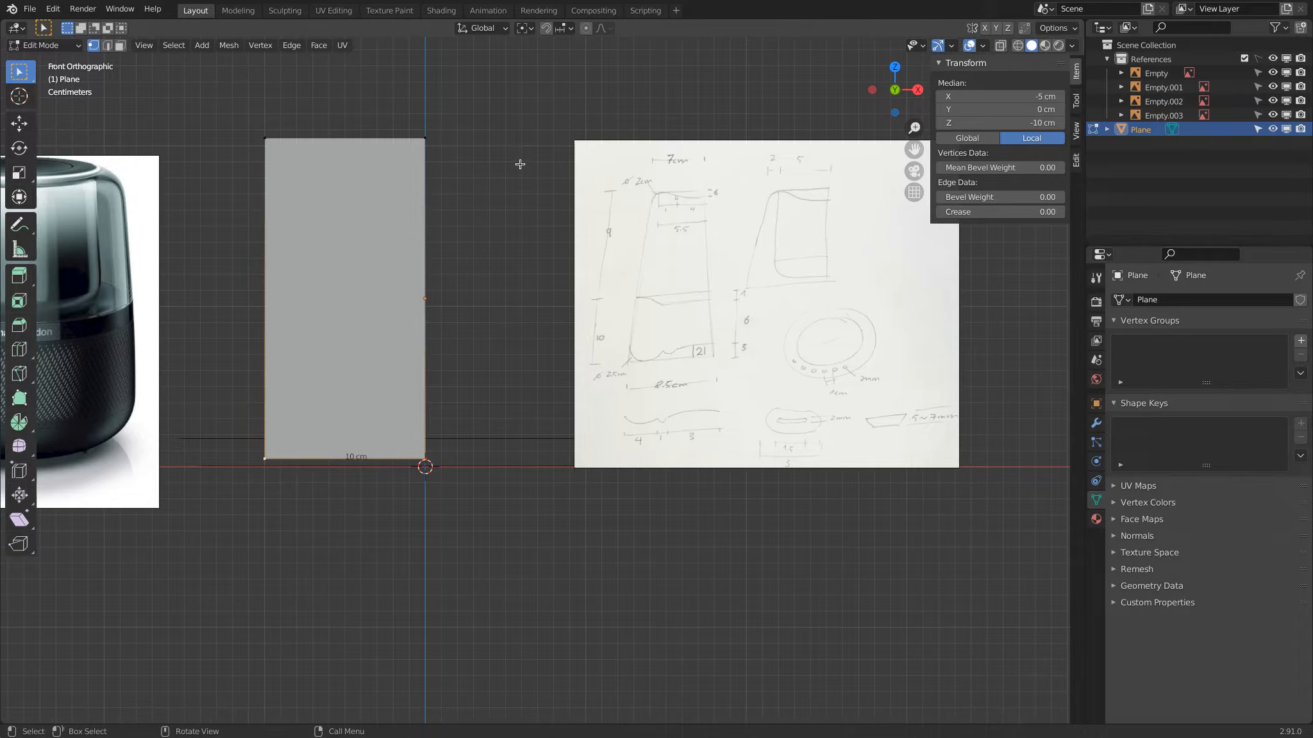
{"action": "left_click", "coordinate": [983, 46]}
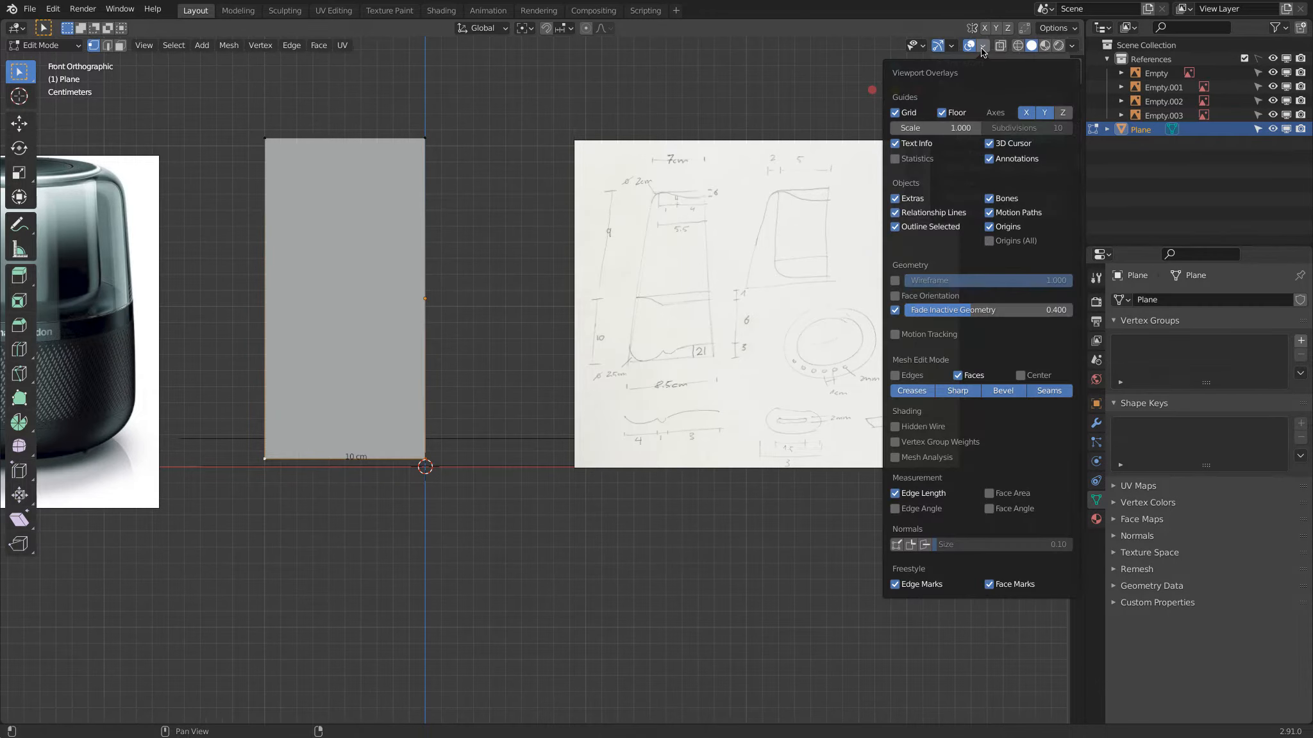
{"action": "right_click", "coordinate": [913, 497]}
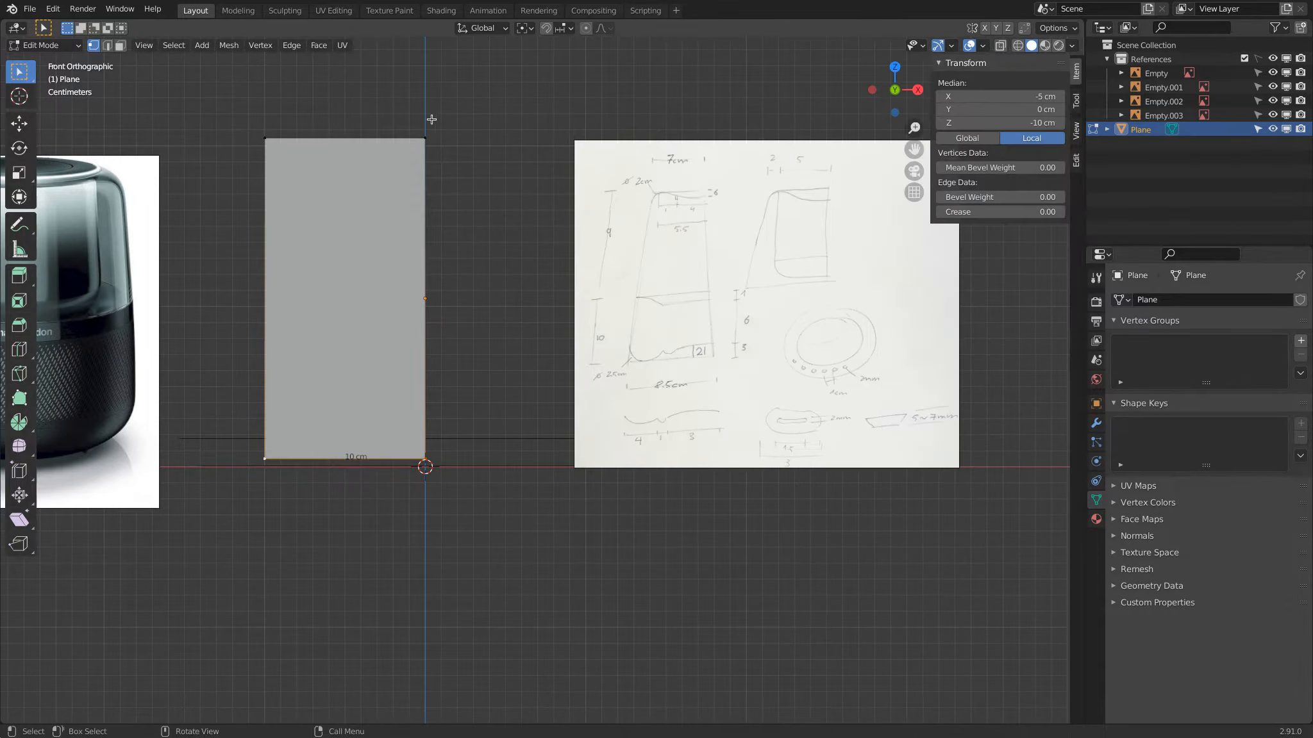
Move the plane's lower outer vertex 1.5 cm inward along X and check the bottom edge's length.
{"action": "scroll", "coordinate": [680, 419], "scroll_direction": "up", "scroll_amount": 2}
{"action": "middle_click_drag", "start_coordinate": [430, 423], "coordinate": [608, 434], "text": "shift"}
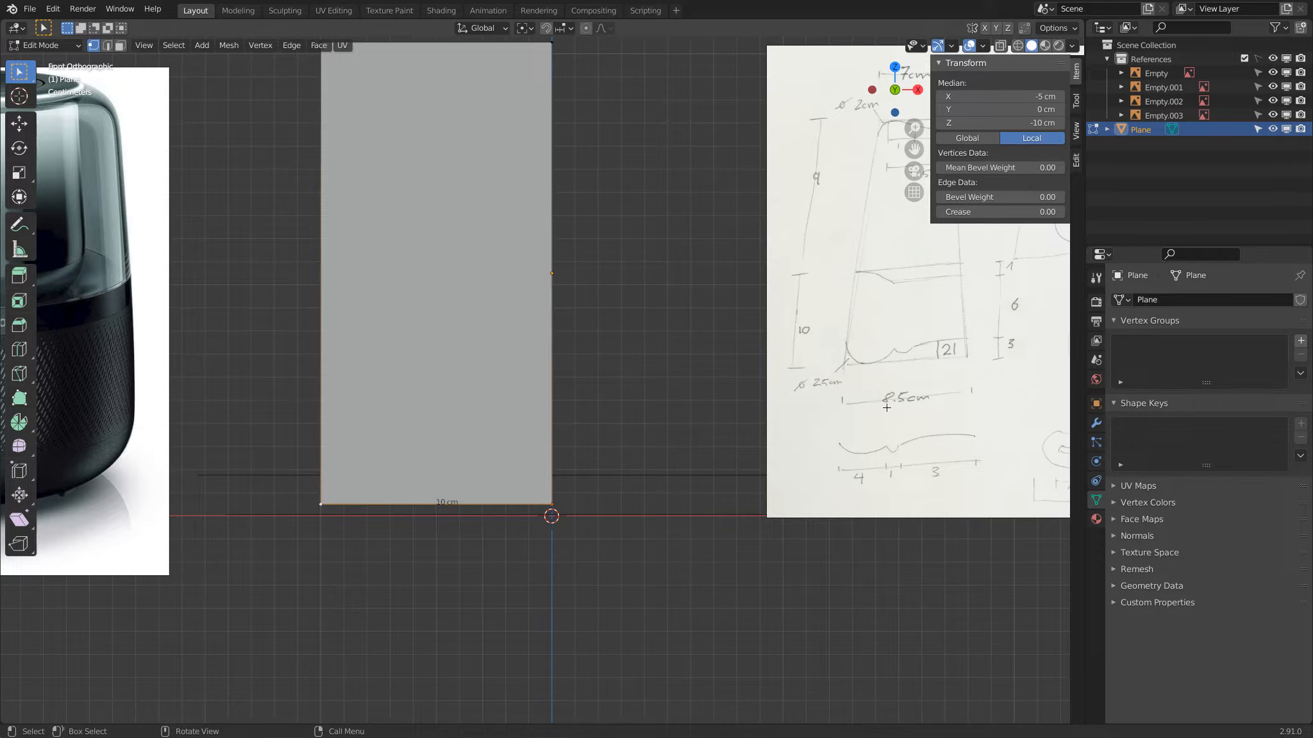
{"action": "left_click", "coordinate": [325, 504]}
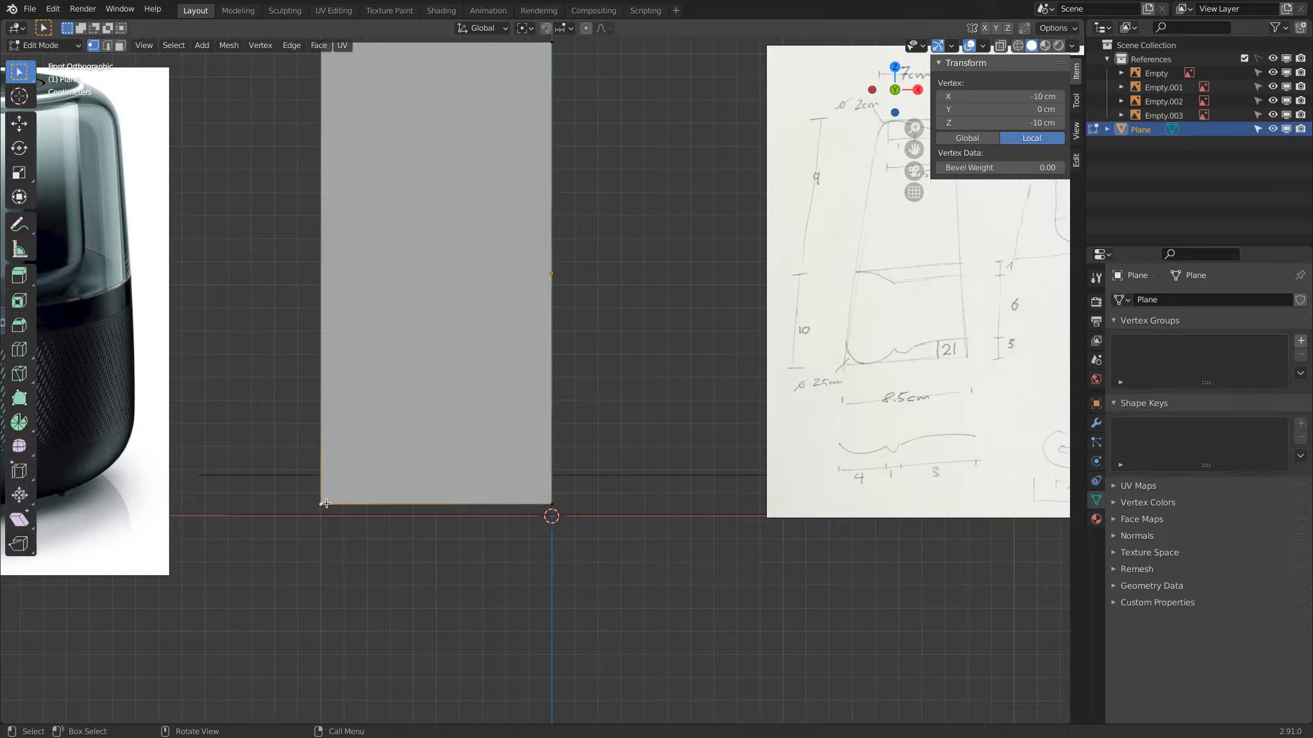
{"action": "key", "text": "g"}
{"action": "key", "text": "x"}
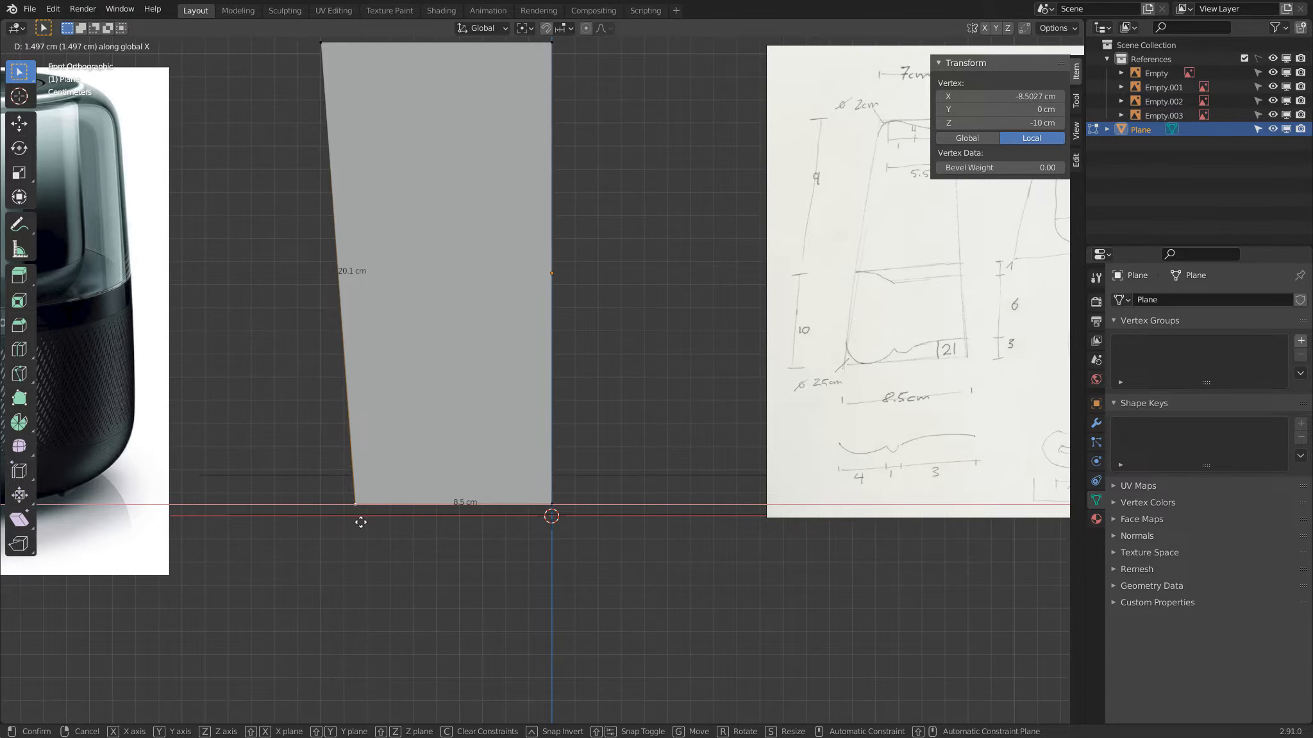
{"action": "left_click", "coordinate": [361, 523]}
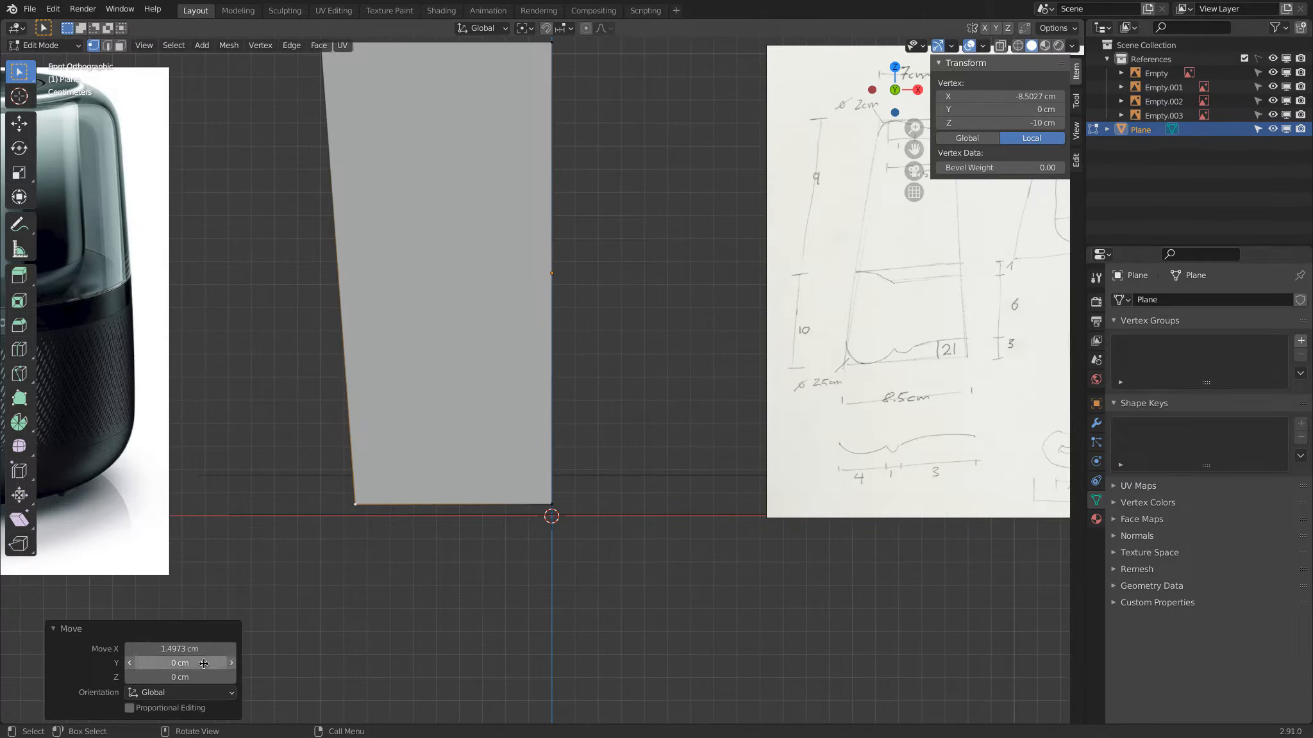
{"action": "left_click", "coordinate": [179, 649]}
{"action": "type", "text": "1.5"}
{"action": "key", "text": "Return"}
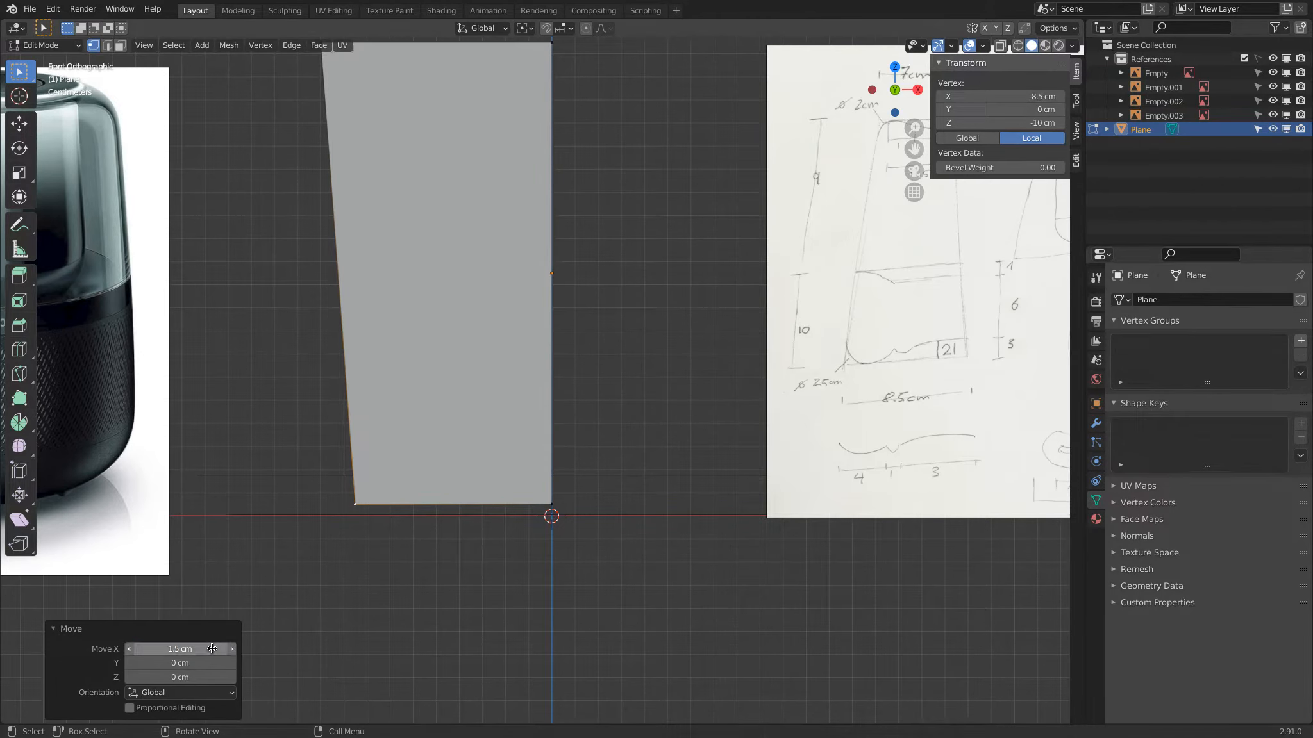
{"action": "scroll", "coordinate": [284, 527], "scroll_direction": "down", "scroll_amount": 1}
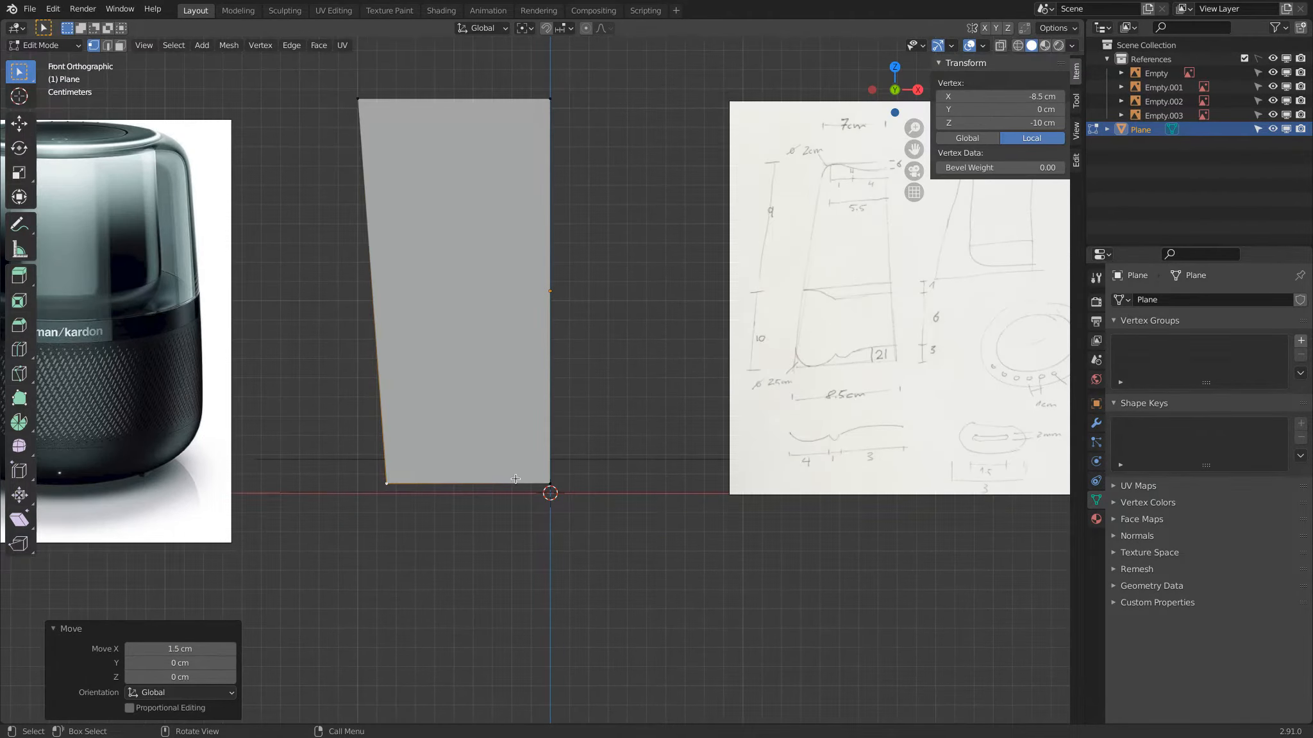
{"action": "left_click", "coordinate": [550, 483], "text": "shift"}
{"action": "scroll", "coordinate": [618, 284], "scroll_direction": "up", "scroll_amount": 3, "text": "shift"}
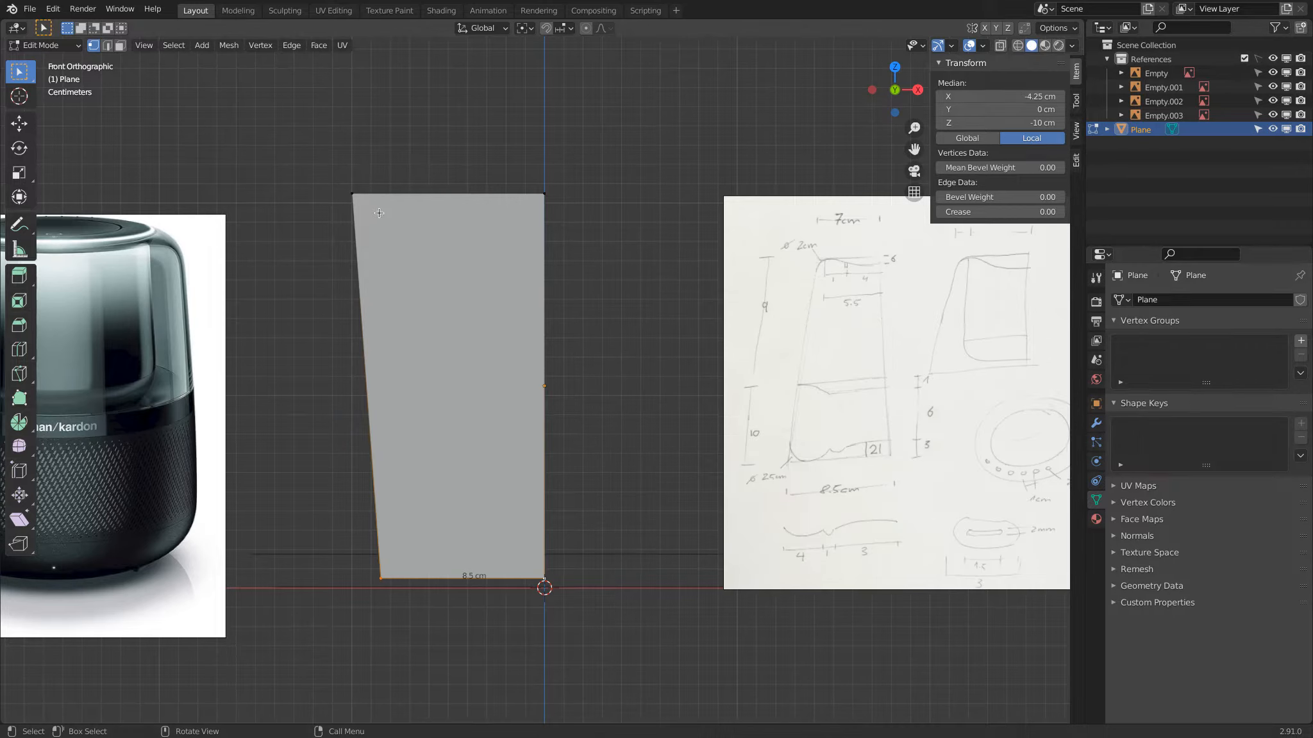
Try moving the plane's upper outer vertex by a typed 3 cm along X and undo it.
{"action": "left_click", "coordinate": [350, 194]}
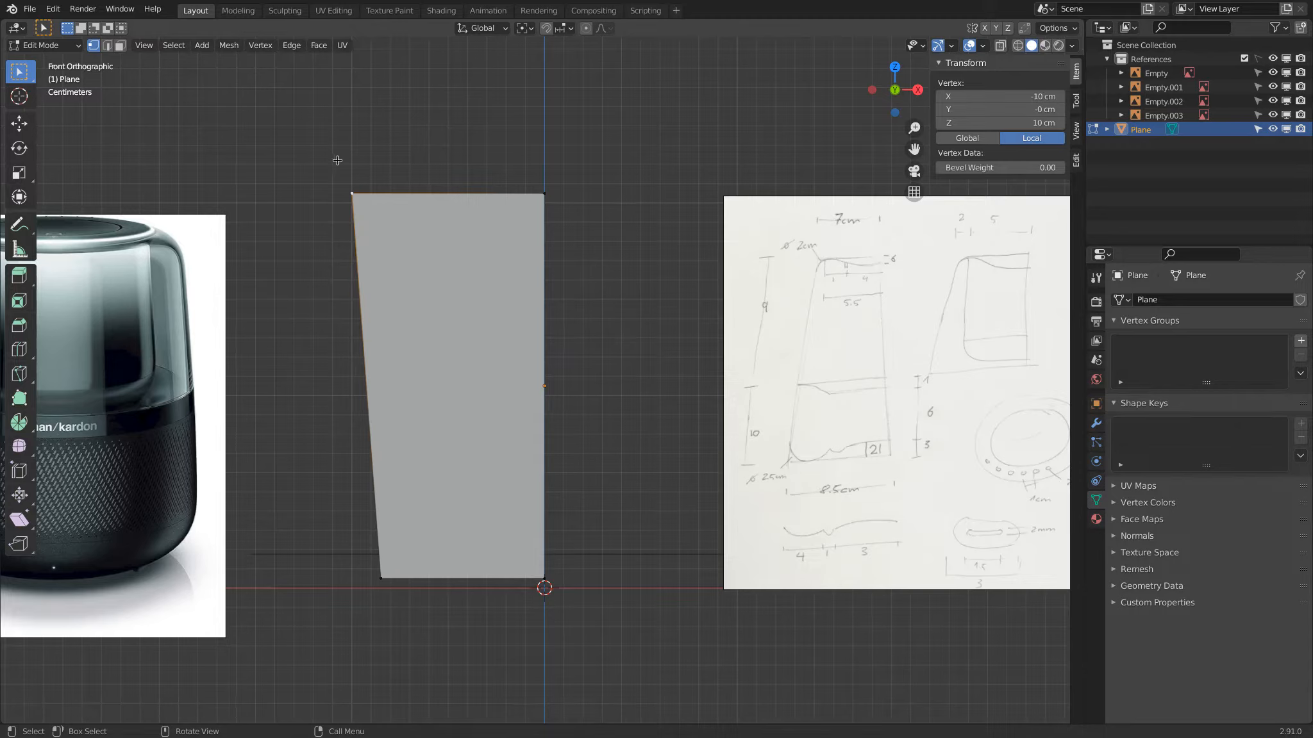
{"action": "key", "text": "g"}
{"action": "key", "text": "x"}
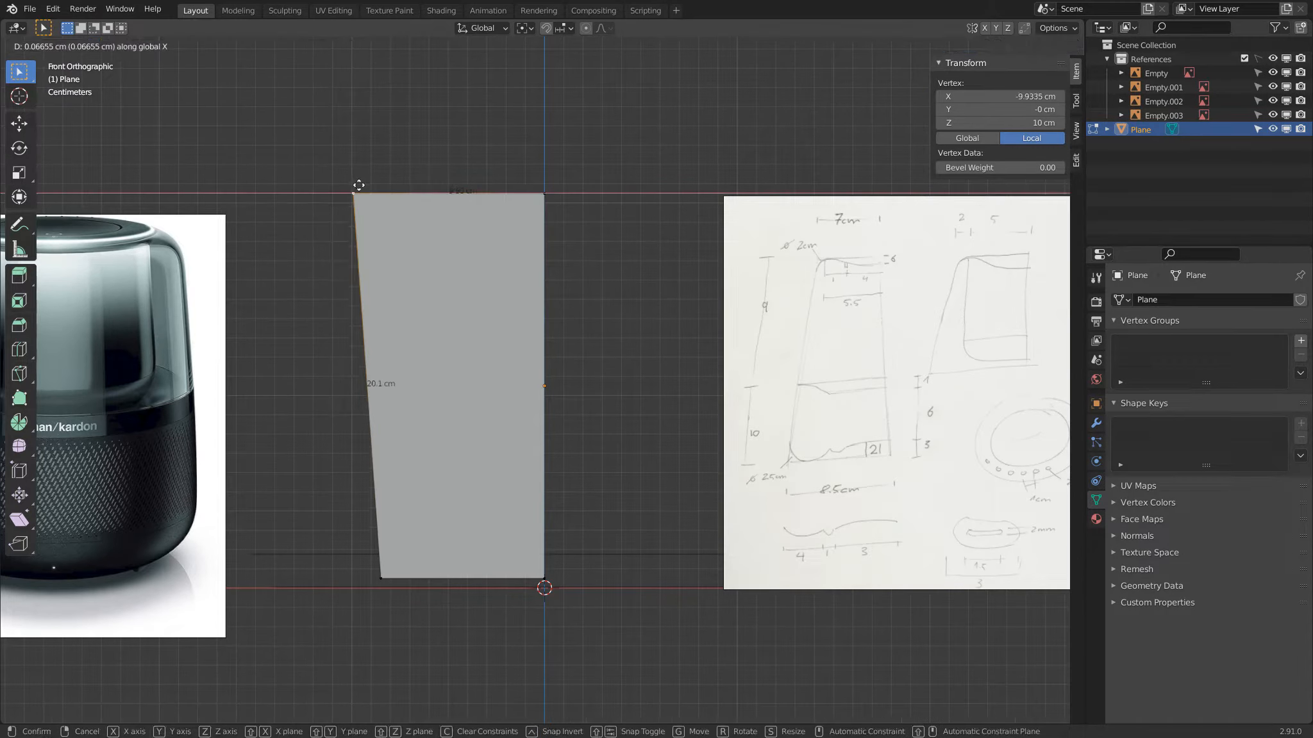
{"action": "type", "text": "3"}
{"action": "key", "text": "Return"}
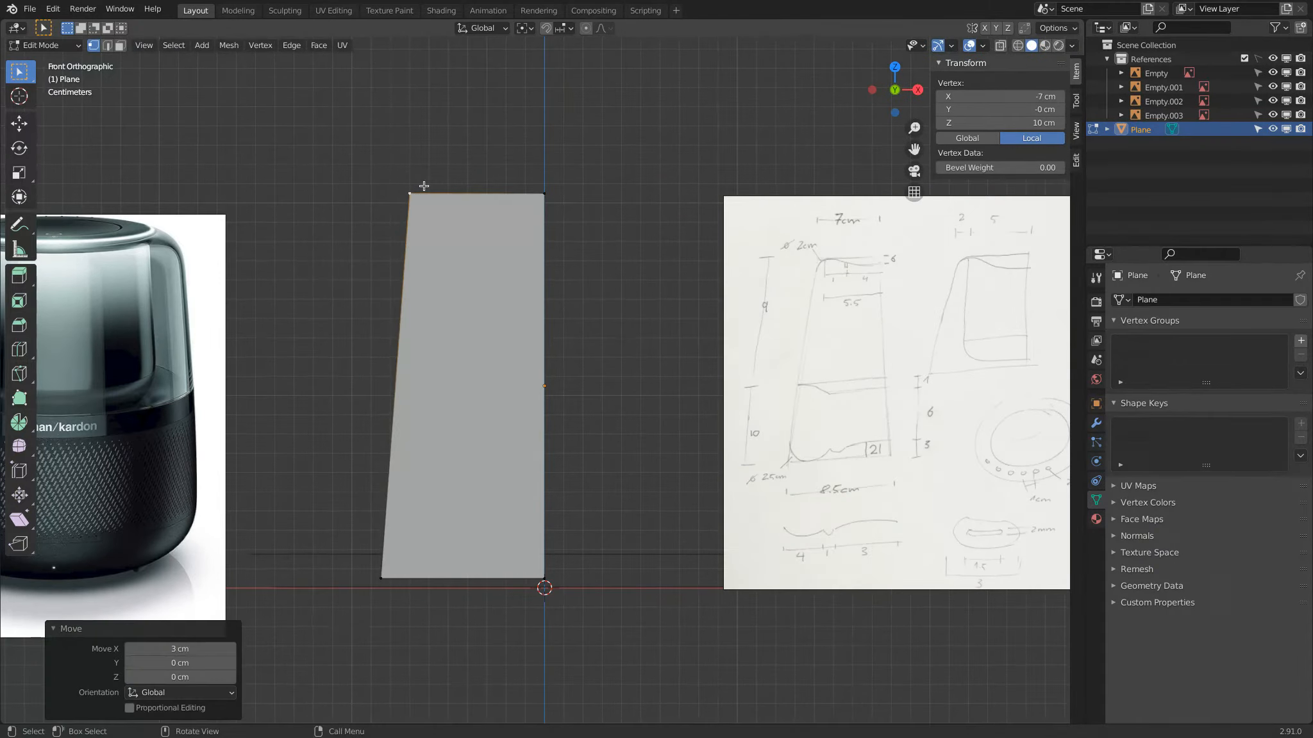
{"action": "key", "text": "ctrl+z"}
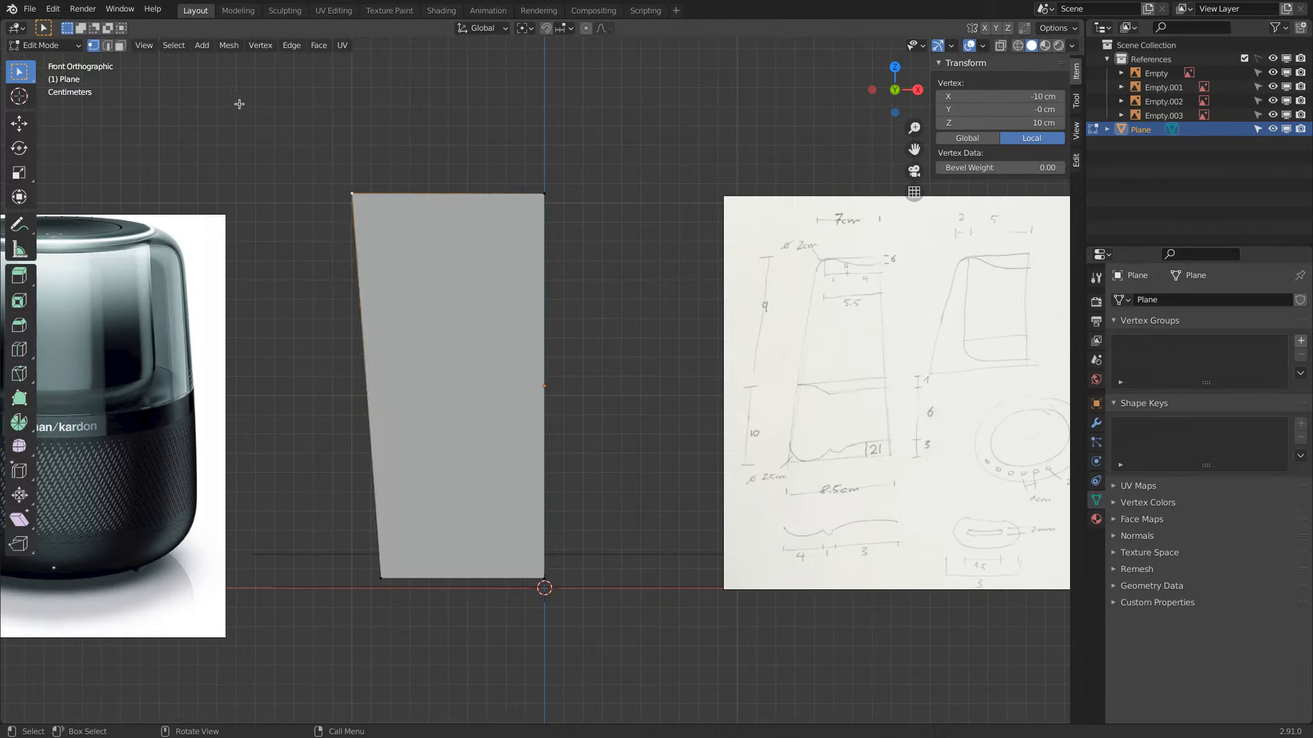
Move the plane's upper outer vertex 3 cm inward along X with the Move tool and check the top and bottom edge lengths.
{"action": "left_click", "coordinate": [22, 125]}
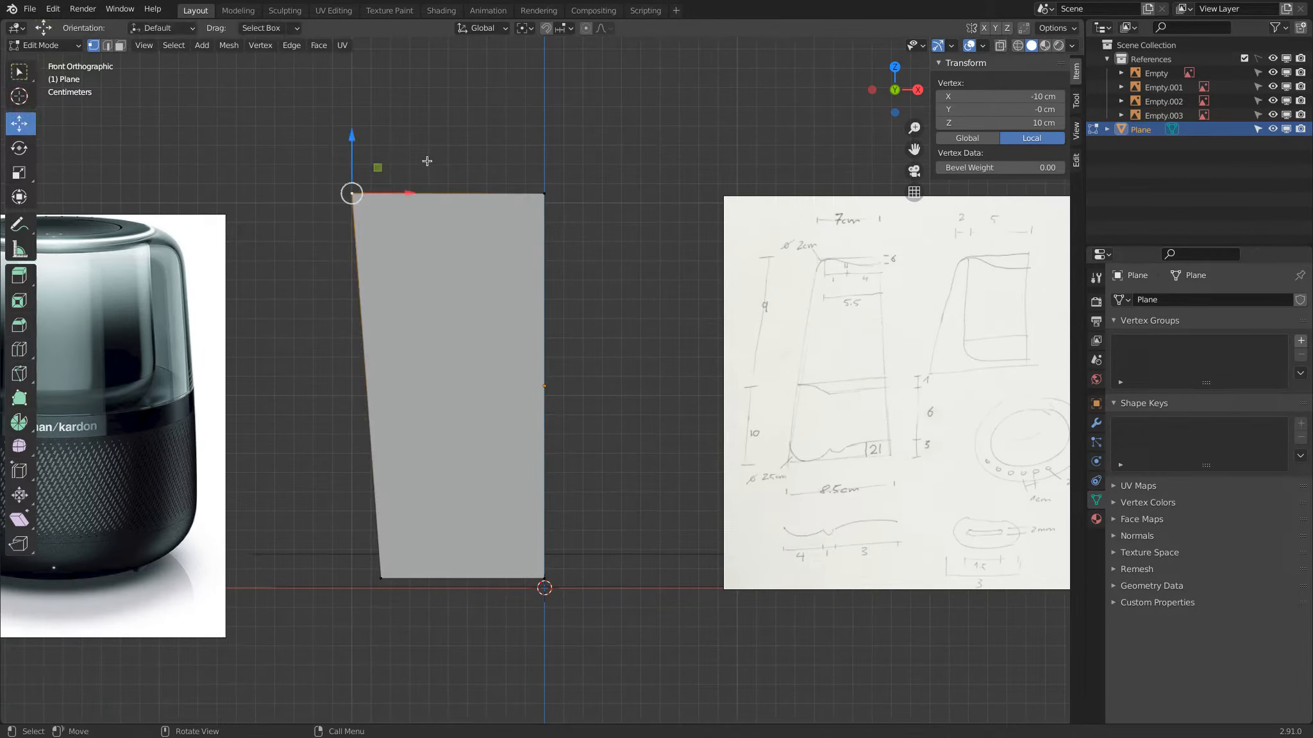
{"action": "left_click_drag", "start_coordinate": [408, 193], "coordinate": [506, 168]}
{"action": "type", "text": "3"}
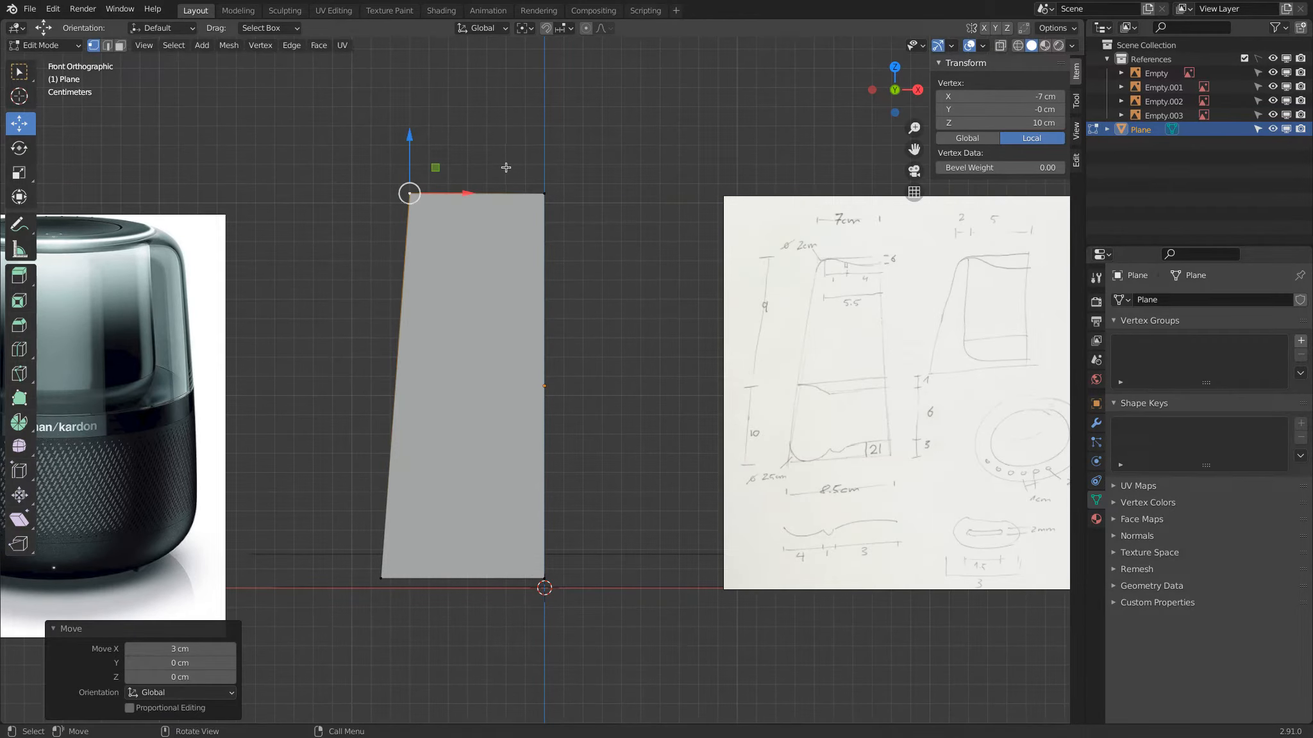
{"action": "left_click", "coordinate": [540, 197], "text": "shift"}
{"action": "left_click", "coordinate": [382, 578]}
{"action": "left_click", "coordinate": [543, 578], "text": "shift"}
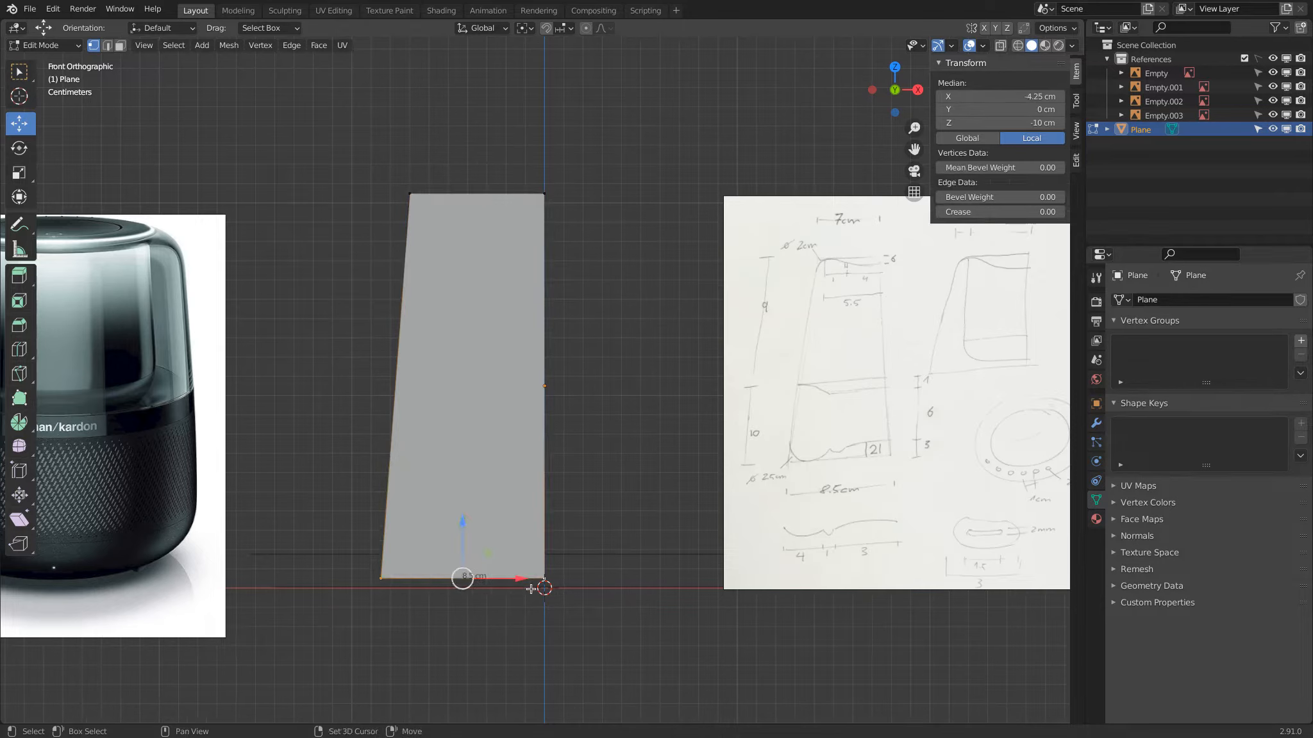
Check the slanted outer edge's length and slide the upper outer vertex down along it by about 1 cm, factor 0.050.
{"action": "left_click", "coordinate": [410, 193]}
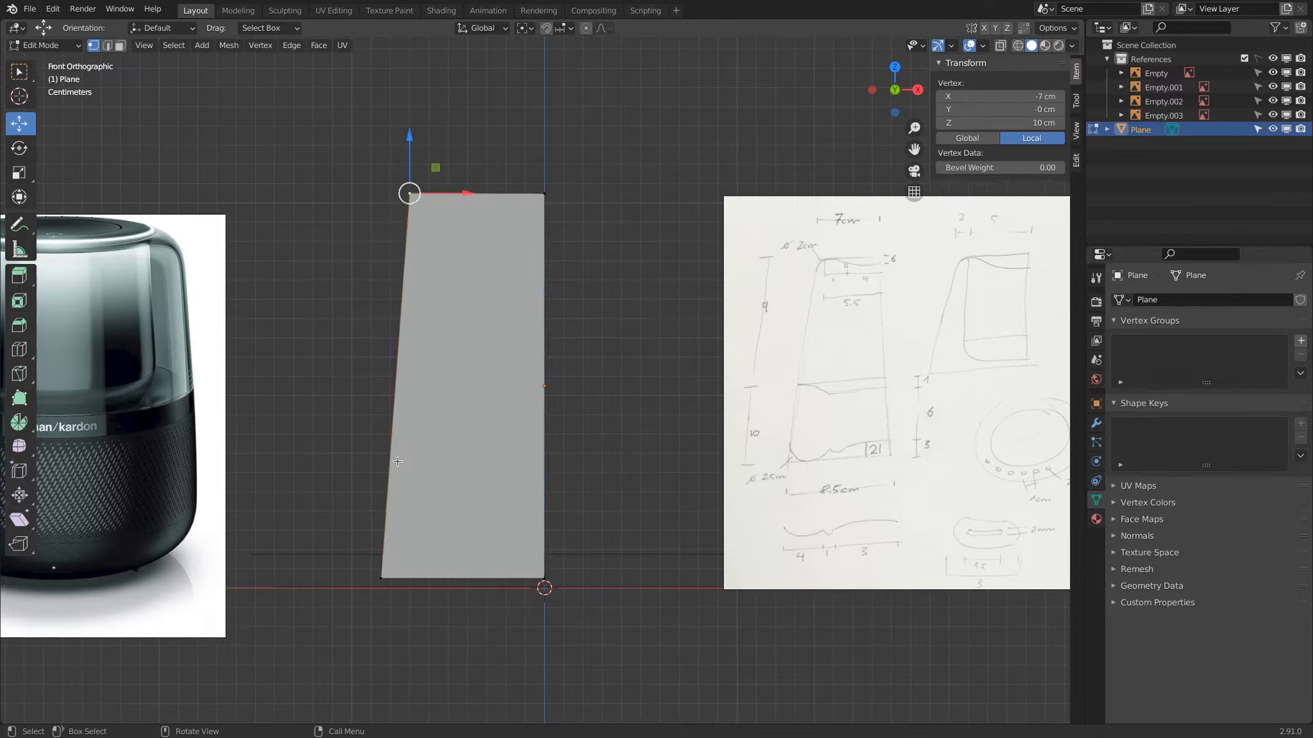
{"action": "left_click", "coordinate": [381, 578], "text": "shift"}
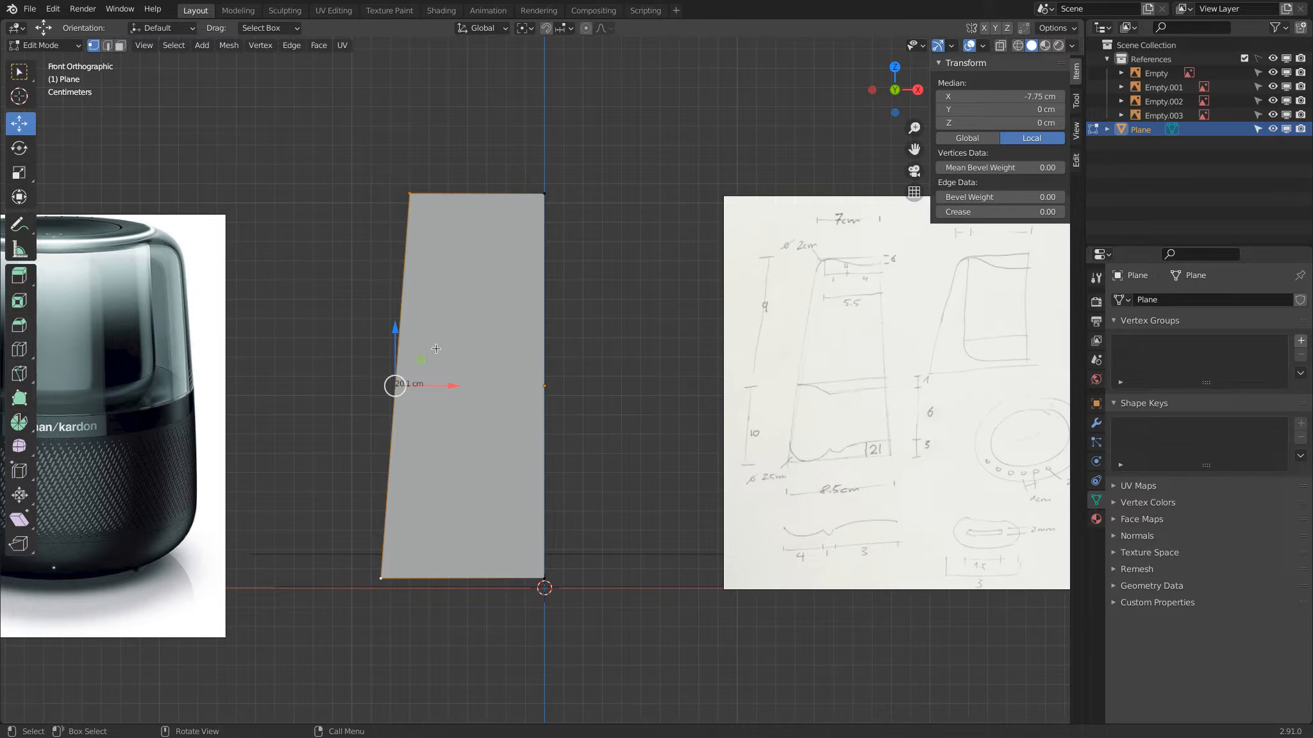
{"action": "scroll", "coordinate": [460, 214], "scroll_direction": "up", "scroll_amount": 1}
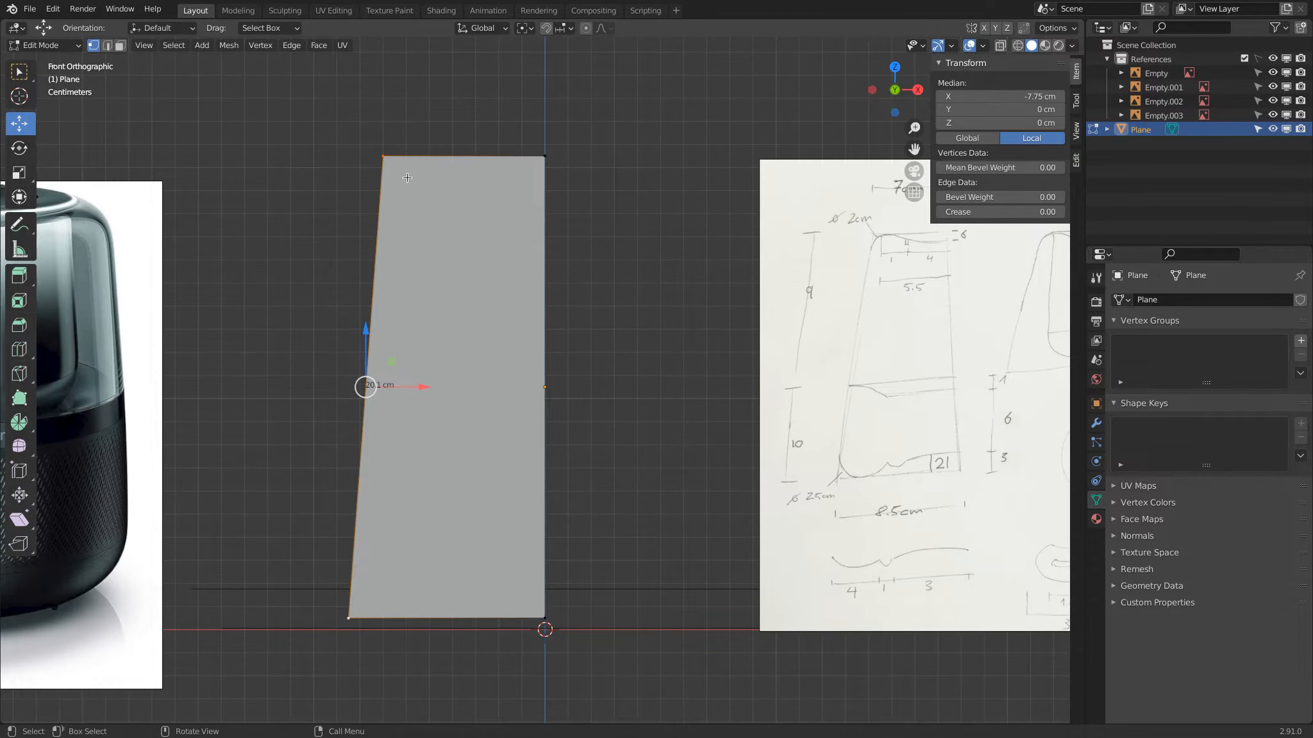
{"action": "left_click", "coordinate": [392, 166]}
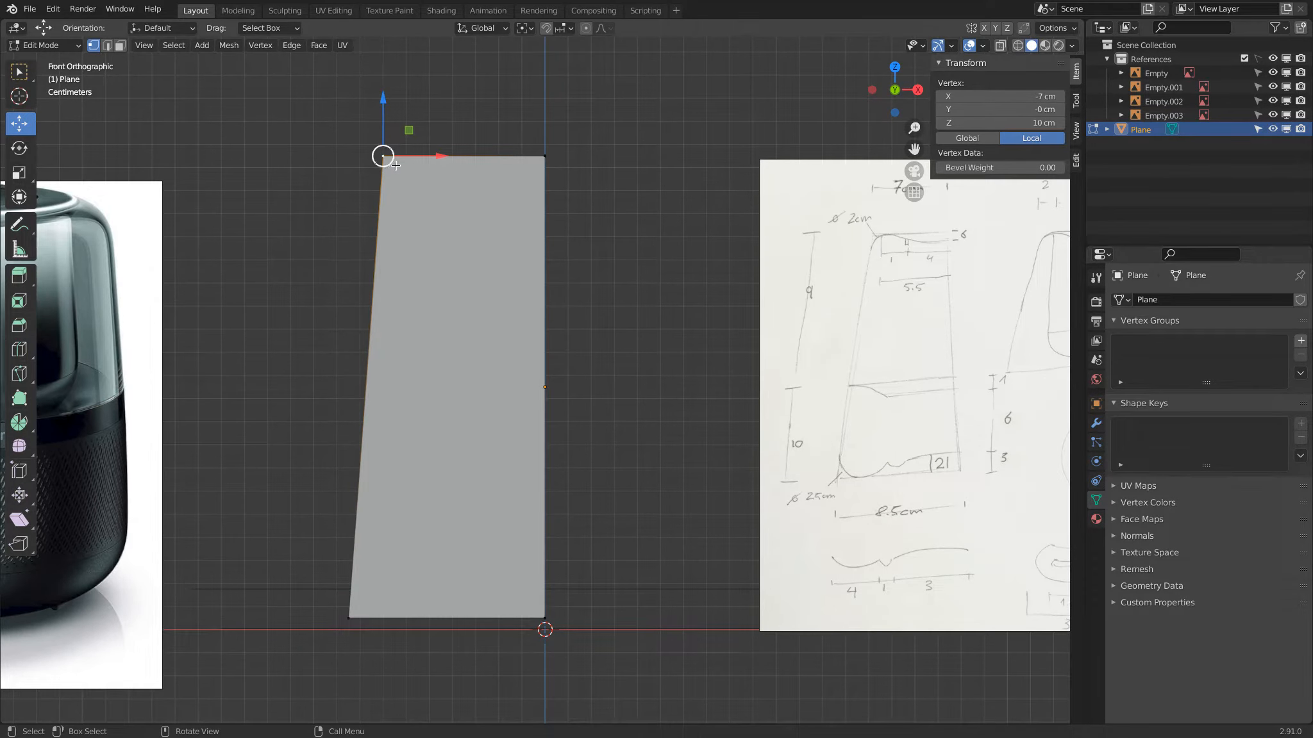
{"action": "key", "text": "shift+v"}
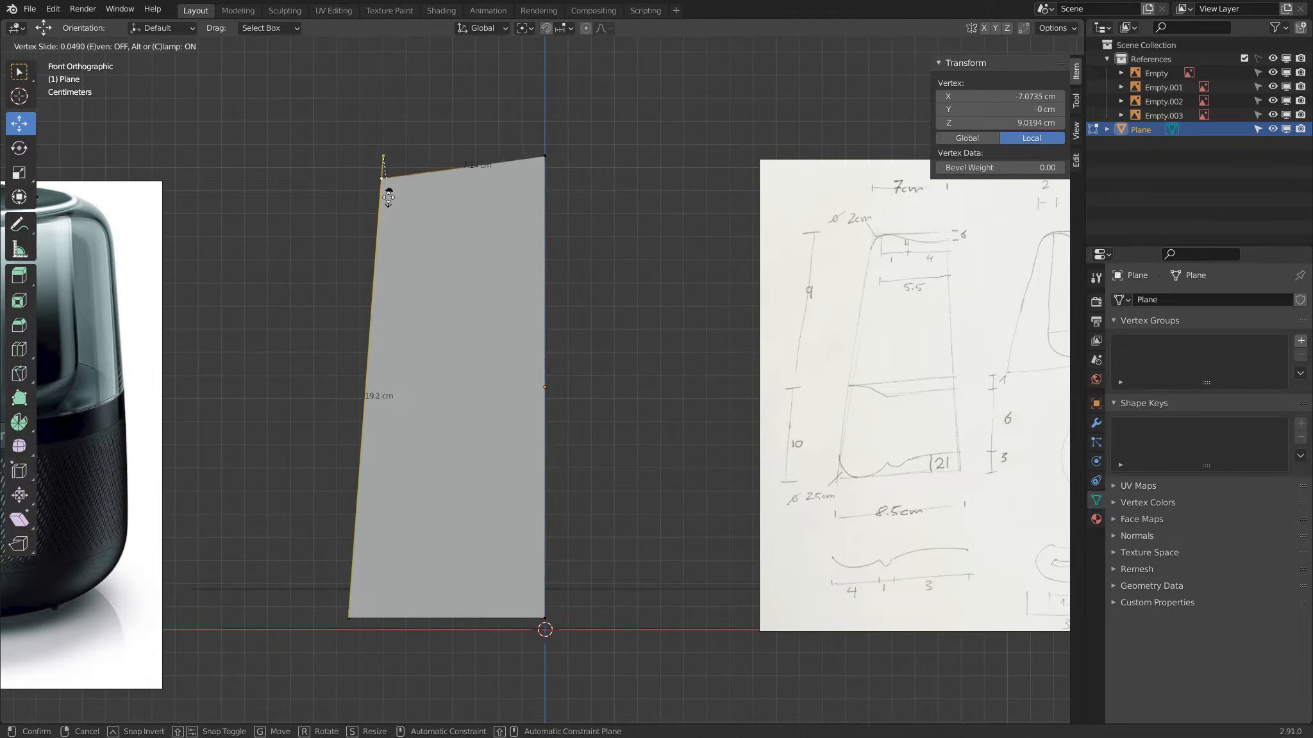
{"action": "left_click", "coordinate": [388, 198]}
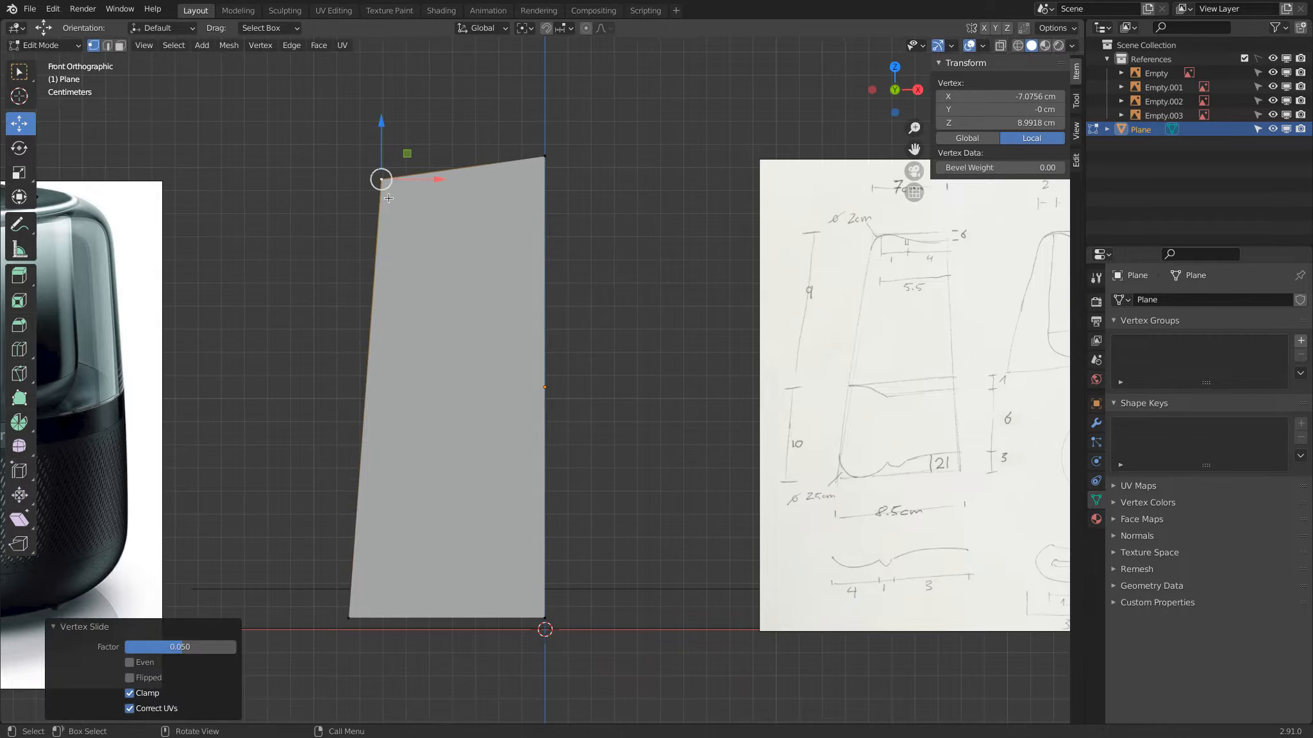
Snap the plane's upper inner vertex down along Z to the height of the upper outer vertex and select both.
{"action": "left_click", "coordinate": [544, 158]}
{"action": "left_click", "coordinate": [565, 28]}
{"action": "left_click", "coordinate": [522, 85]}
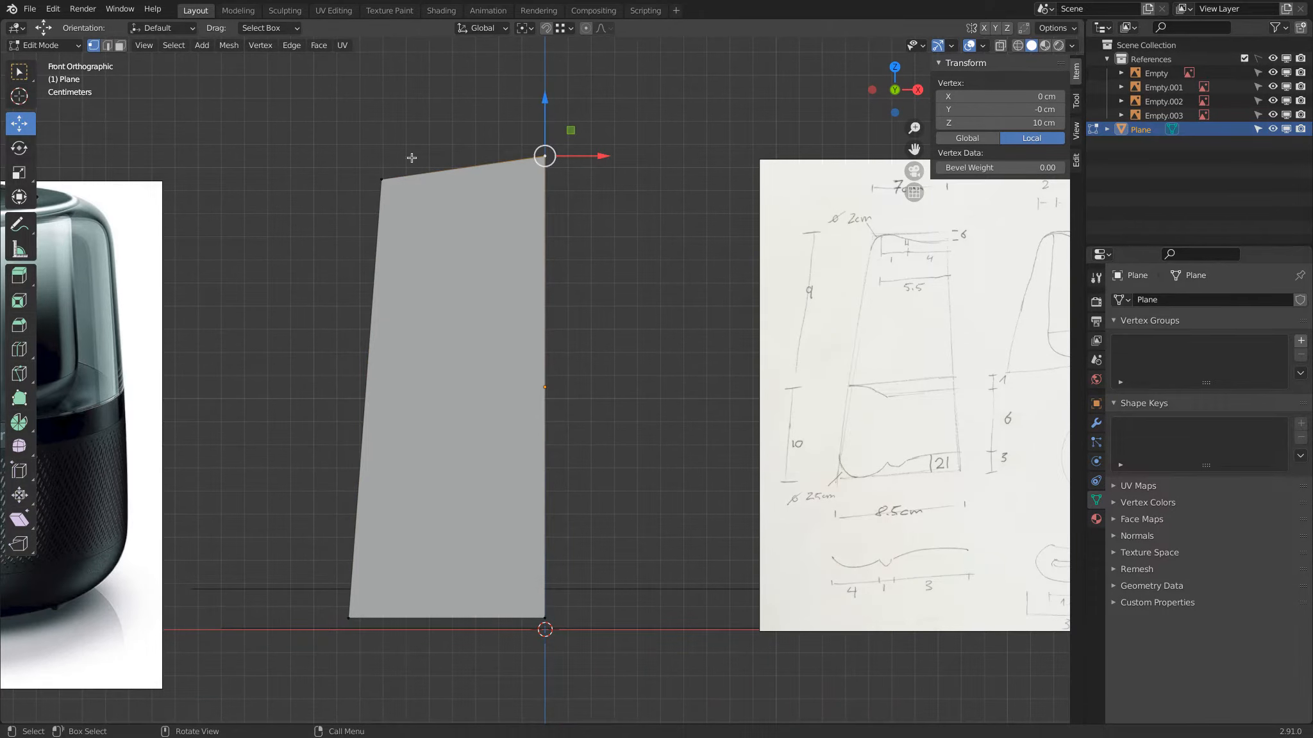
{"action": "left_click_drag", "start_coordinate": [545, 128], "coordinate": [386, 161]}
{"action": "left_click", "coordinate": [384, 168], "text": "shift"}
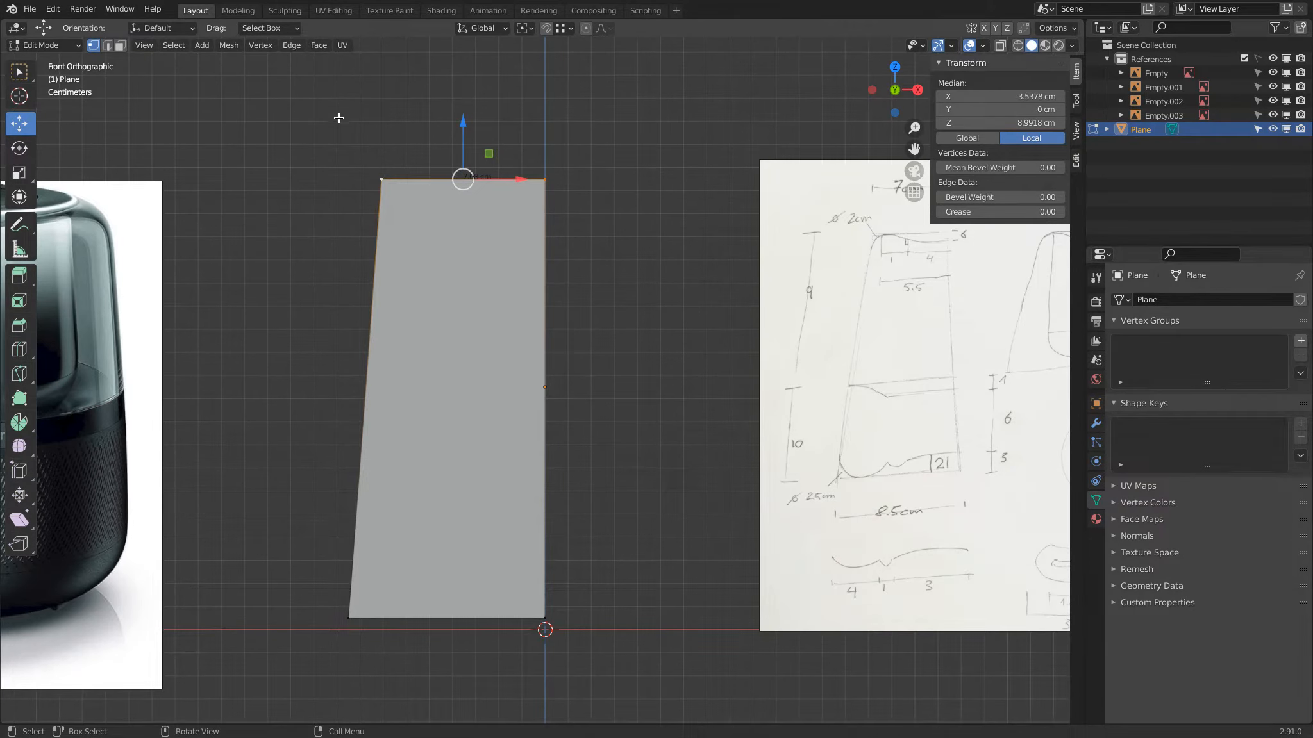
Move the upper outer vertex about 0.07 cm inward along X to bring the top edge to 7 cm.
{"action": "scroll", "coordinate": [477, 159], "scroll_direction": "up", "scroll_amount": 3}
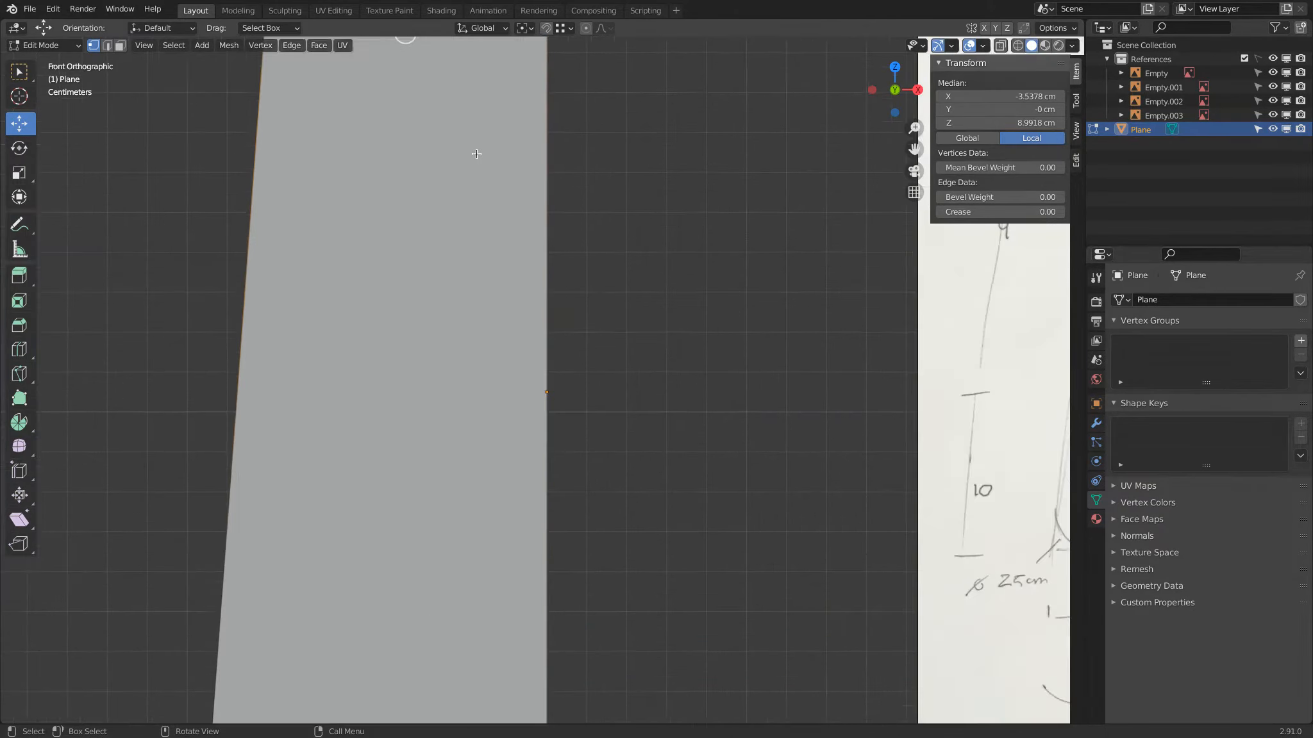
{"action": "middle_click_drag", "start_coordinate": [477, 159], "coordinate": [705, 431], "text": "shift"}
{"action": "scroll", "coordinate": [705, 431], "scroll_direction": "up", "scroll_amount": 4}
{"action": "middle_click_drag", "start_coordinate": [674, 385], "coordinate": [600, 364], "text": "shift"}
{"action": "scroll", "coordinate": [504, 355], "scroll_direction": "up", "scroll_amount": 1}
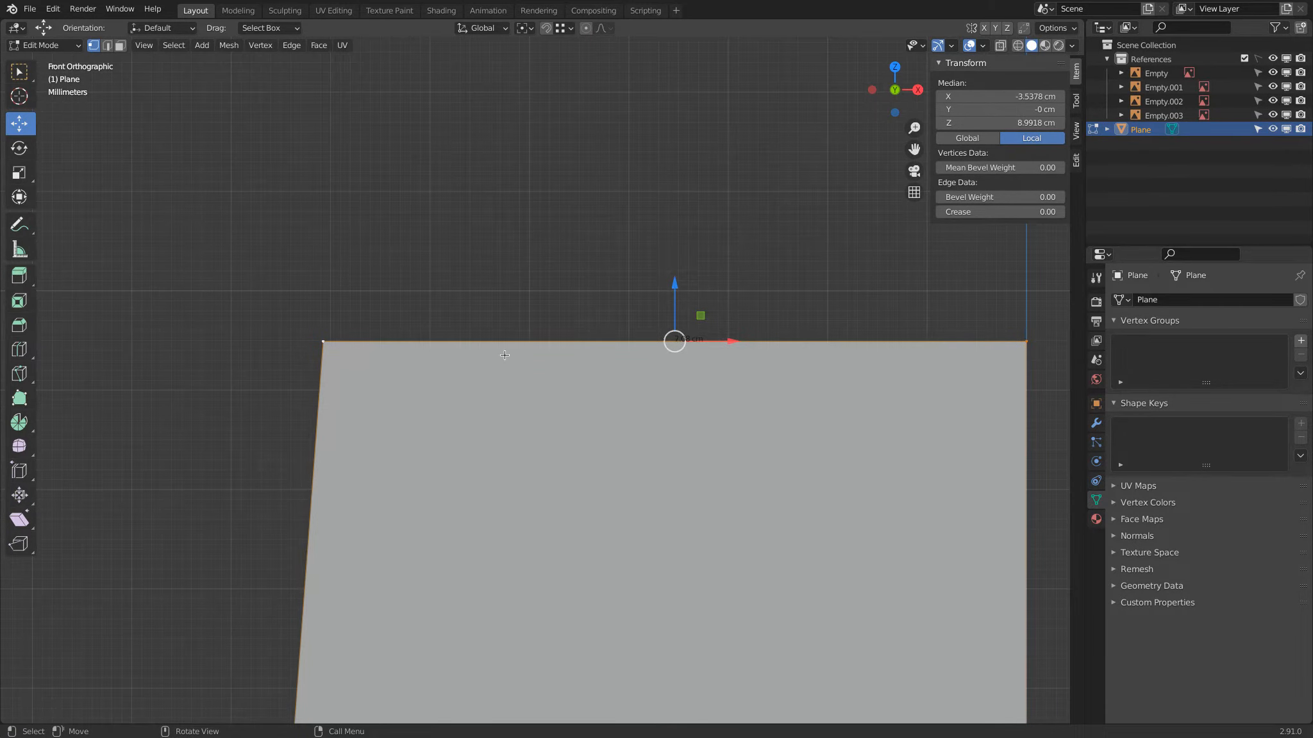
{"action": "left_click", "coordinate": [339, 360]}
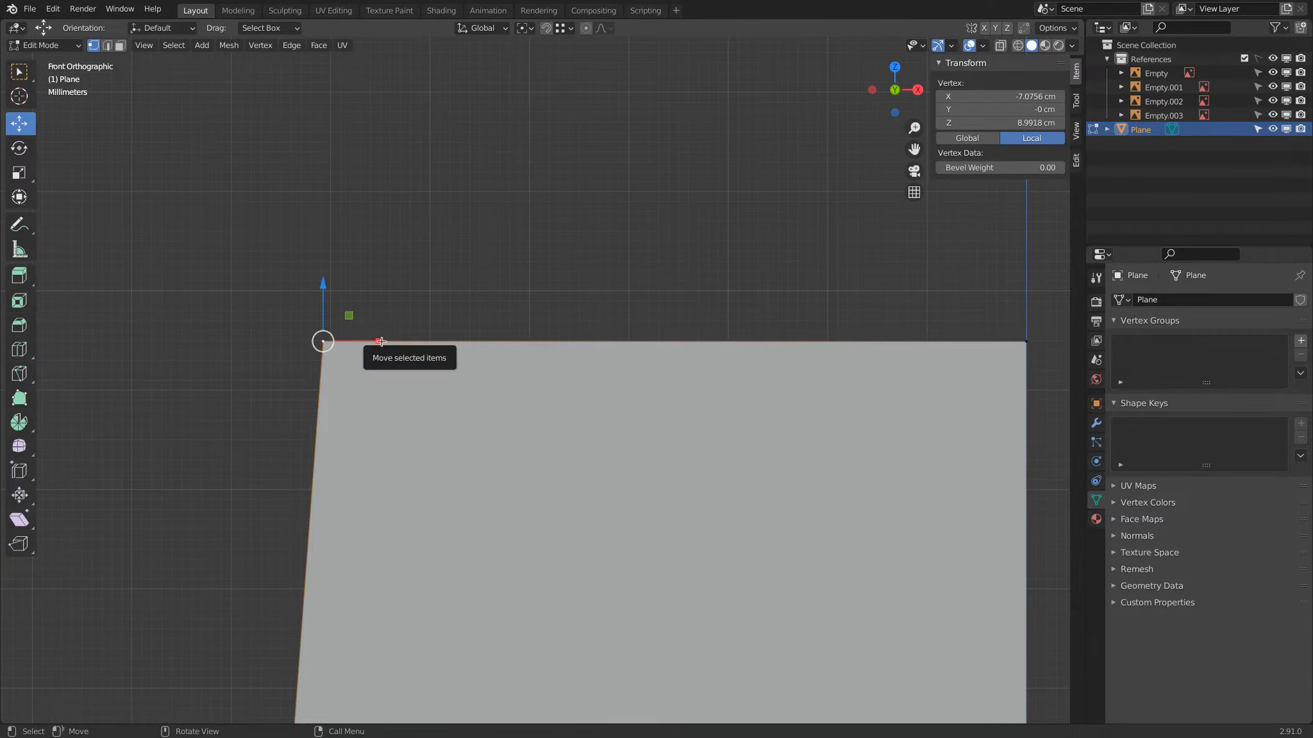
{"action": "left_click_drag", "start_coordinate": [383, 343], "coordinate": [390, 346]}
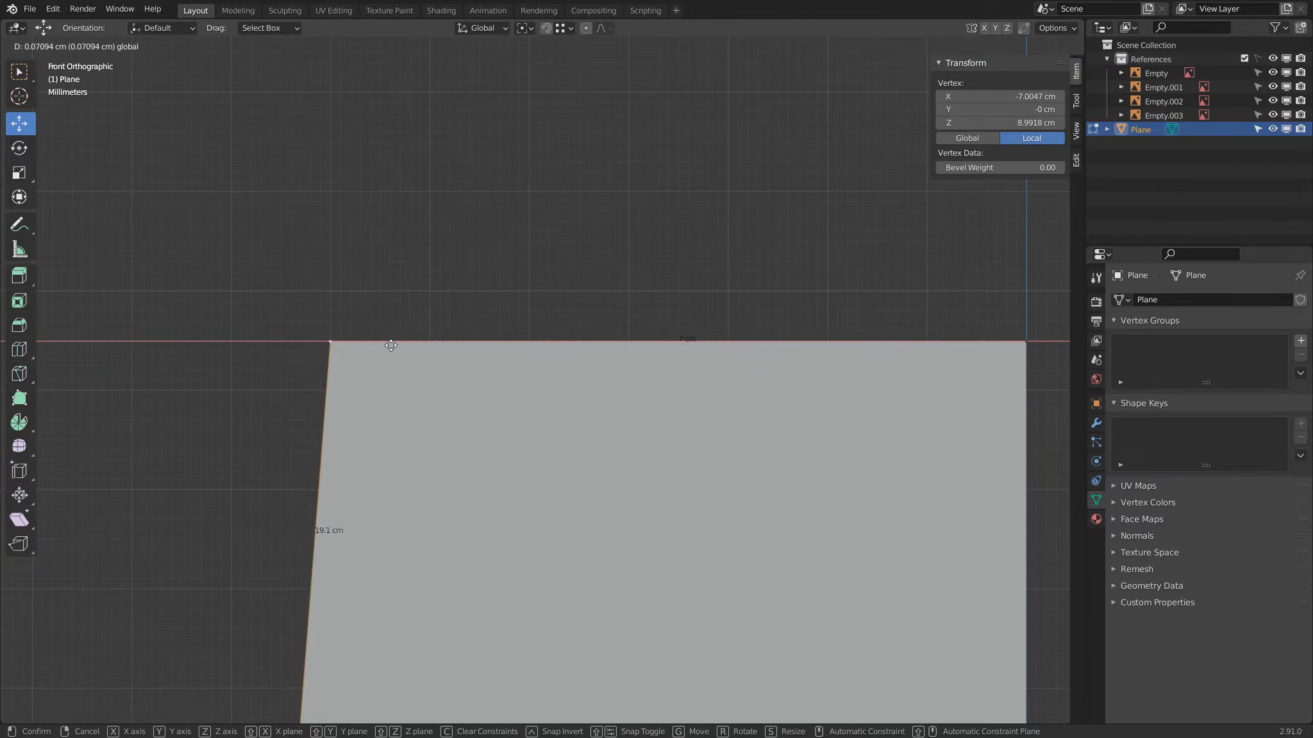
{"action": "left_click_drag", "start_coordinate": [390, 346], "coordinate": [391, 345]}
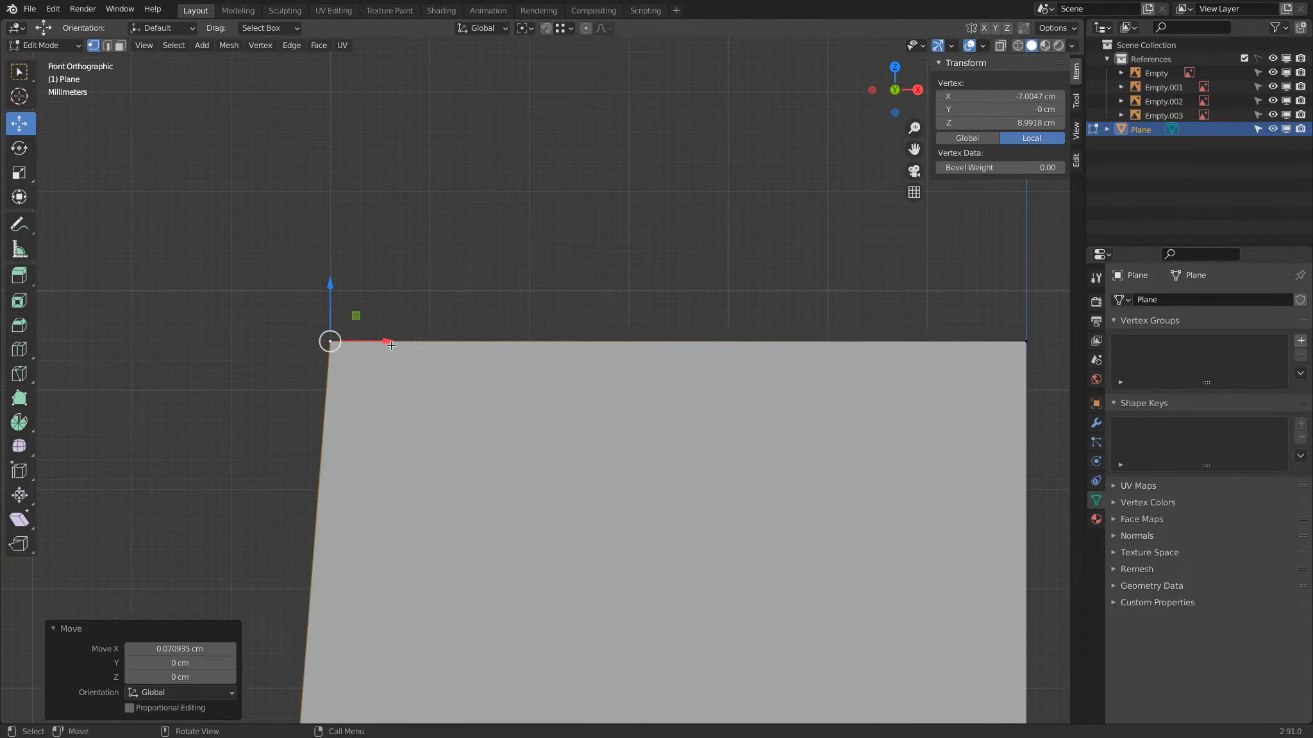
Delete the plane's vertical inner edge on the centre line, leaving an open half-profile outline.
{"action": "scroll", "coordinate": [390, 346], "scroll_direction": "down", "scroll_amount": 10}
{"action": "scroll", "coordinate": [402, 356], "scroll_direction": "up", "scroll_amount": 2}
{"action": "middle_click_drag", "start_coordinate": [505, 397], "coordinate": [407, 204], "text": "shift"}
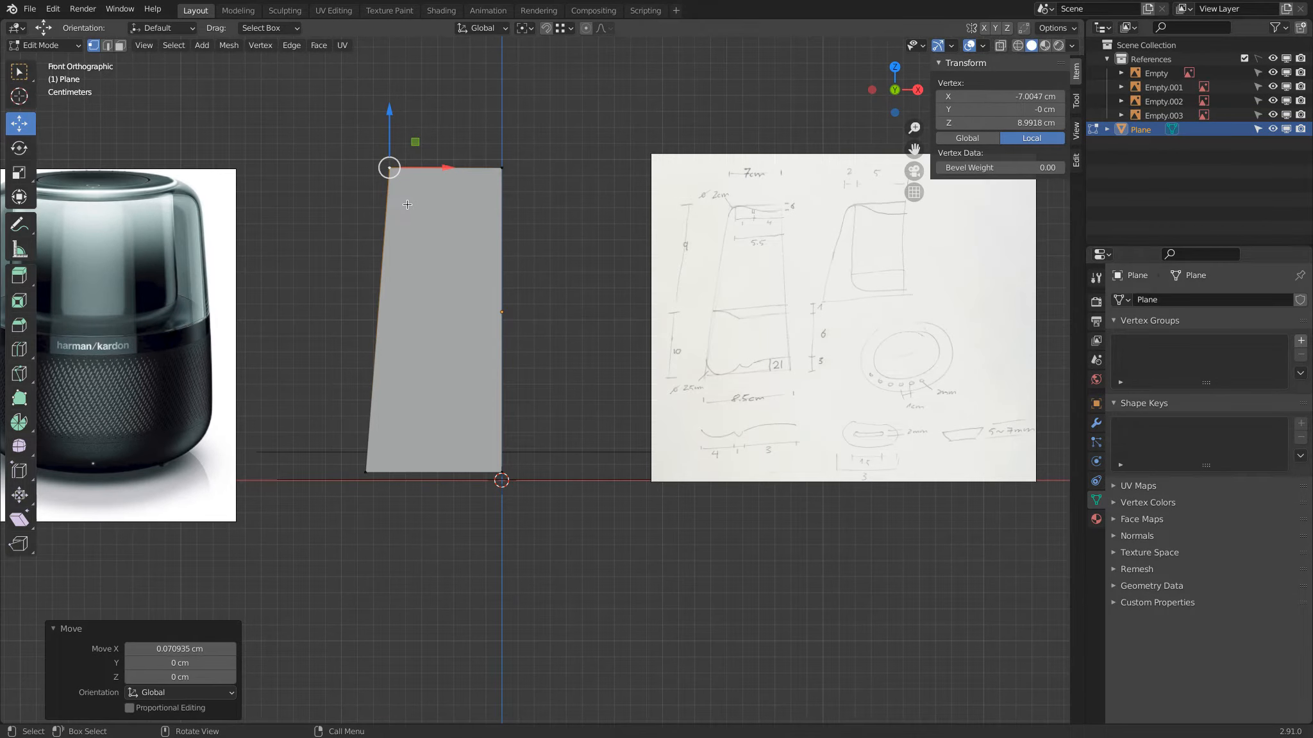
{"action": "left_click", "coordinate": [509, 171]}
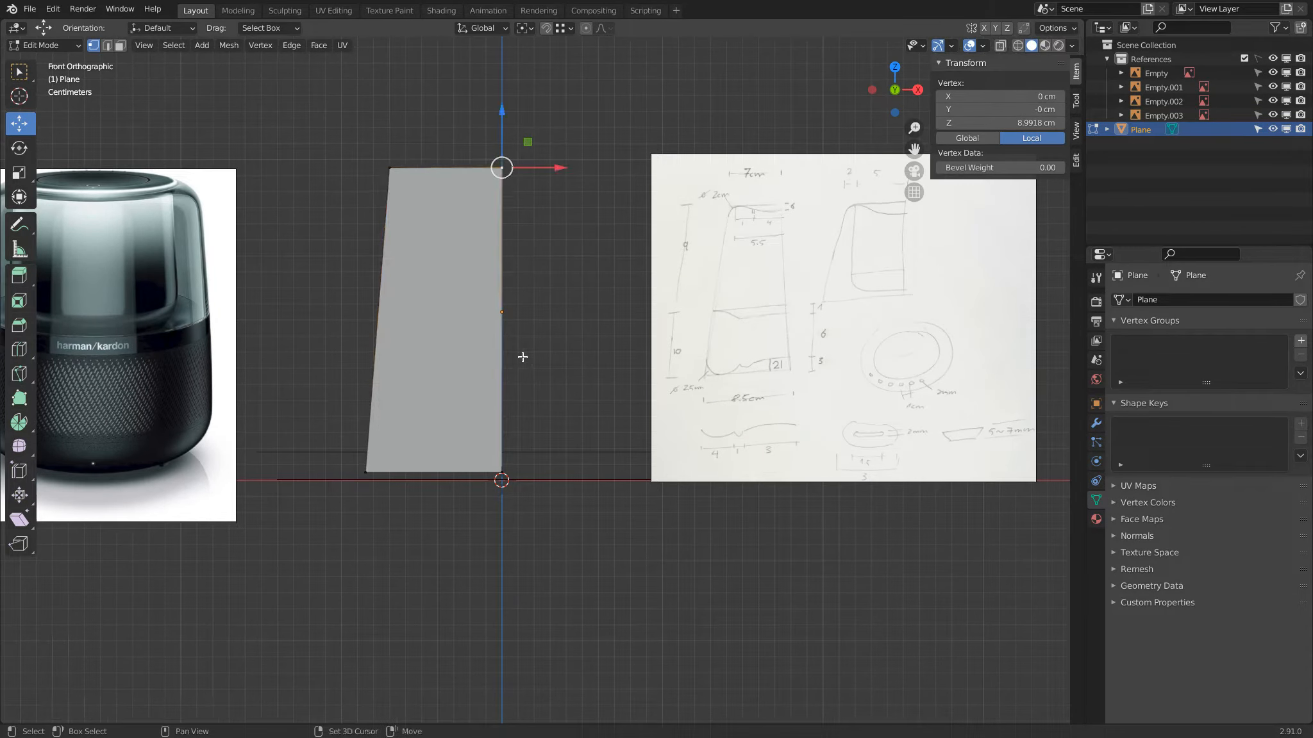
{"action": "left_click", "coordinate": [512, 476], "text": "shift"}
{"action": "key", "text": "x"}
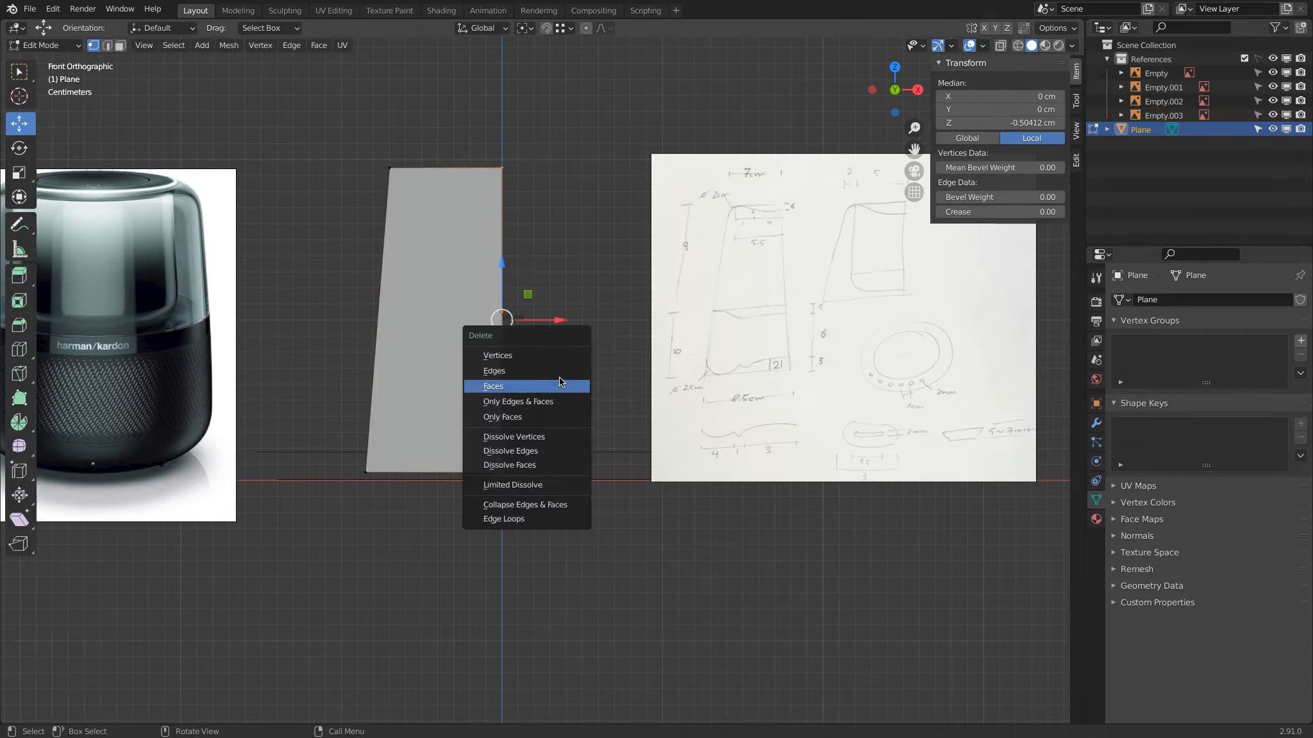
{"action": "left_click", "coordinate": [562, 371]}
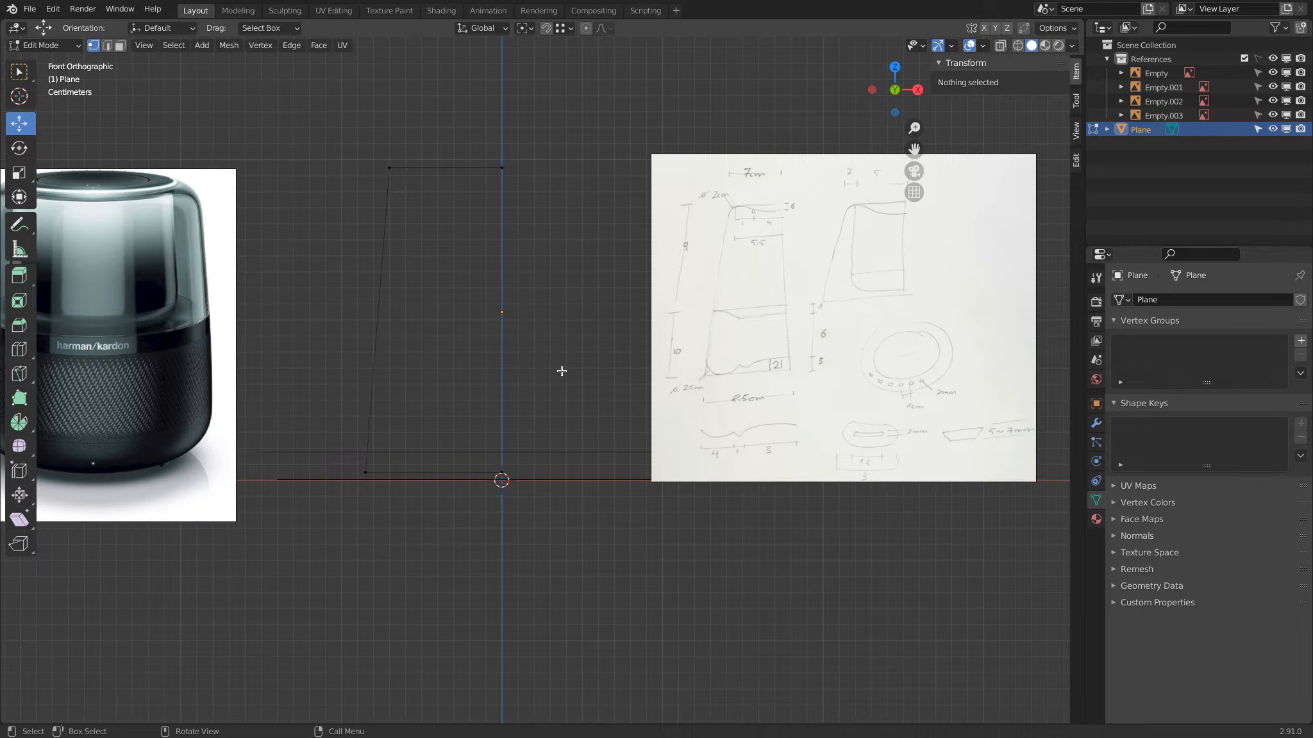
Review the profile dimensions in the hand-drawn sketch and return the outline to Object Mode.
{"action": "scroll", "coordinate": [574, 358], "scroll_direction": "up", "scroll_amount": 4}
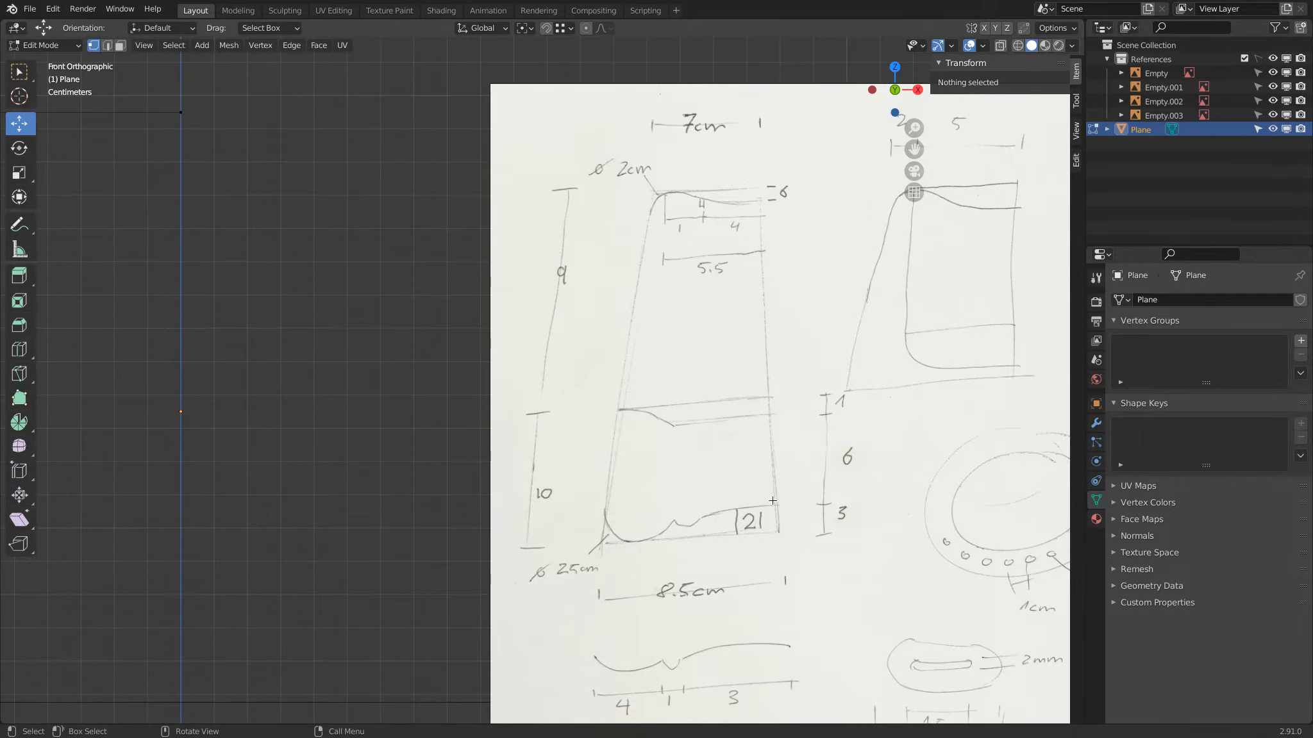
{"action": "scroll", "coordinate": [785, 499], "scroll_direction": "down", "scroll_amount": 2}
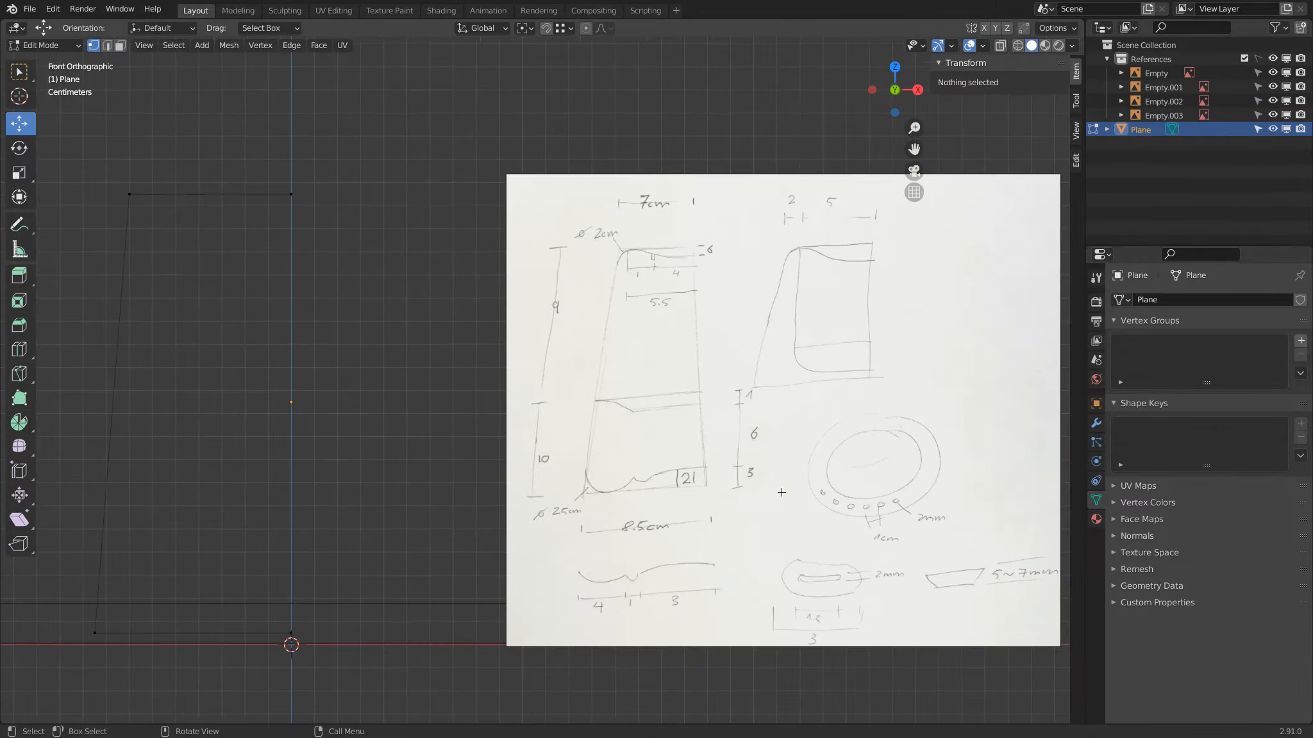
{"action": "scroll", "coordinate": [433, 381], "scroll_direction": "down", "scroll_amount": 1}
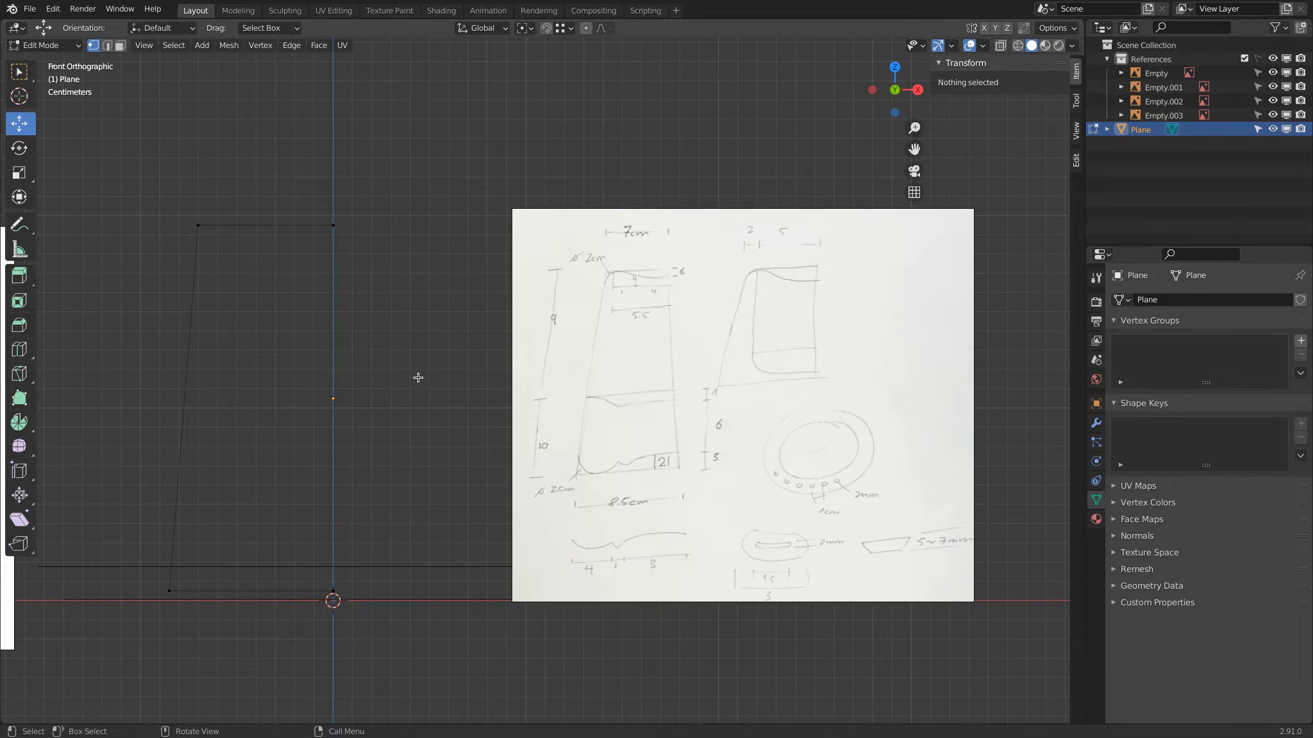
{"action": "key", "text": "Tab"}
{"action": "key", "text": "KP_Decimal"}
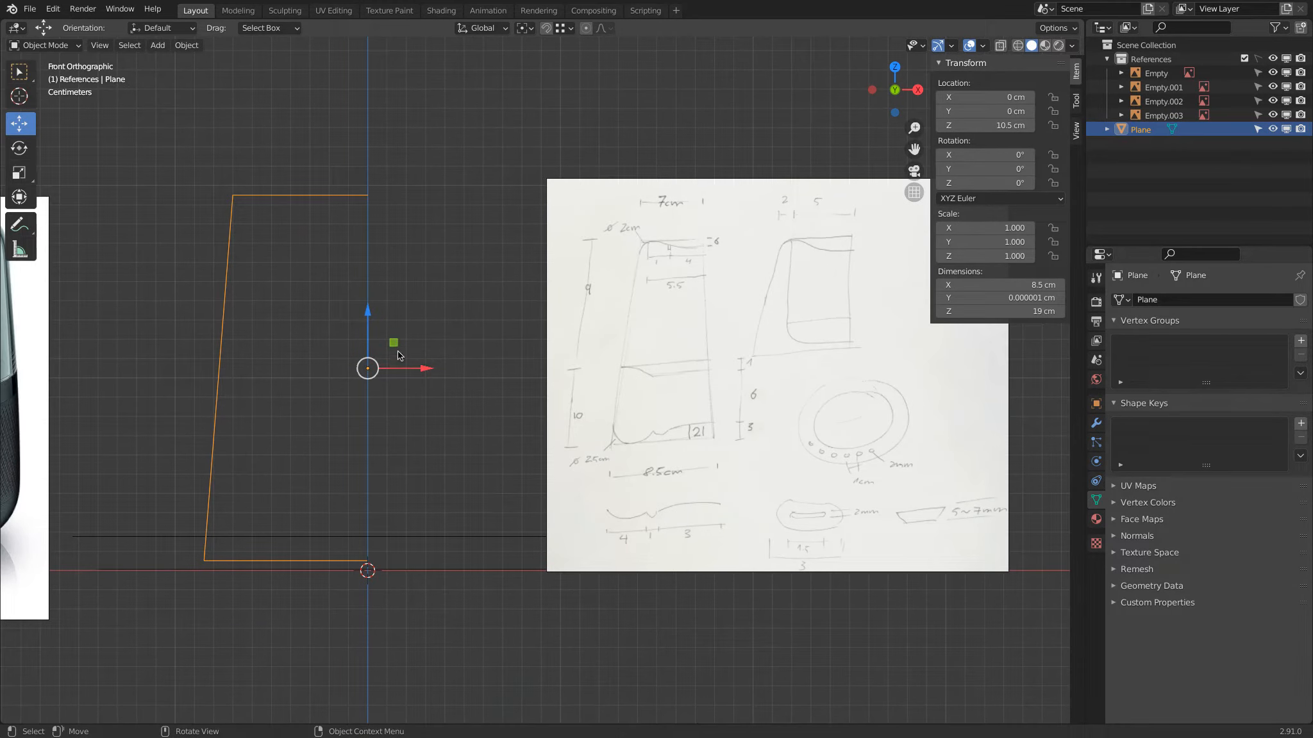
{"action": "middle_click_drag", "start_coordinate": [372, 292], "coordinate": [400, 273], "text": "shift"}
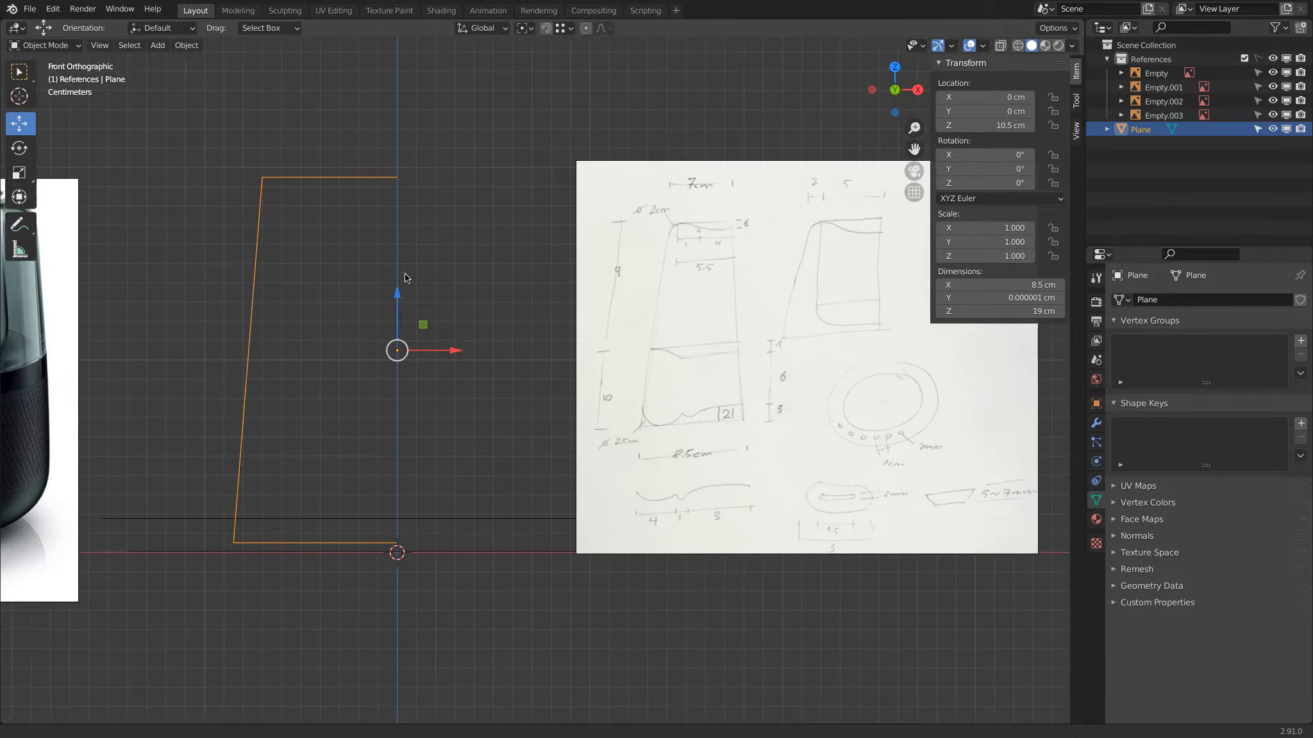
Add a new plane at the origin with a size of 1 cm and an X rotation of 90°.
{"action": "key", "text": "shift+a"}
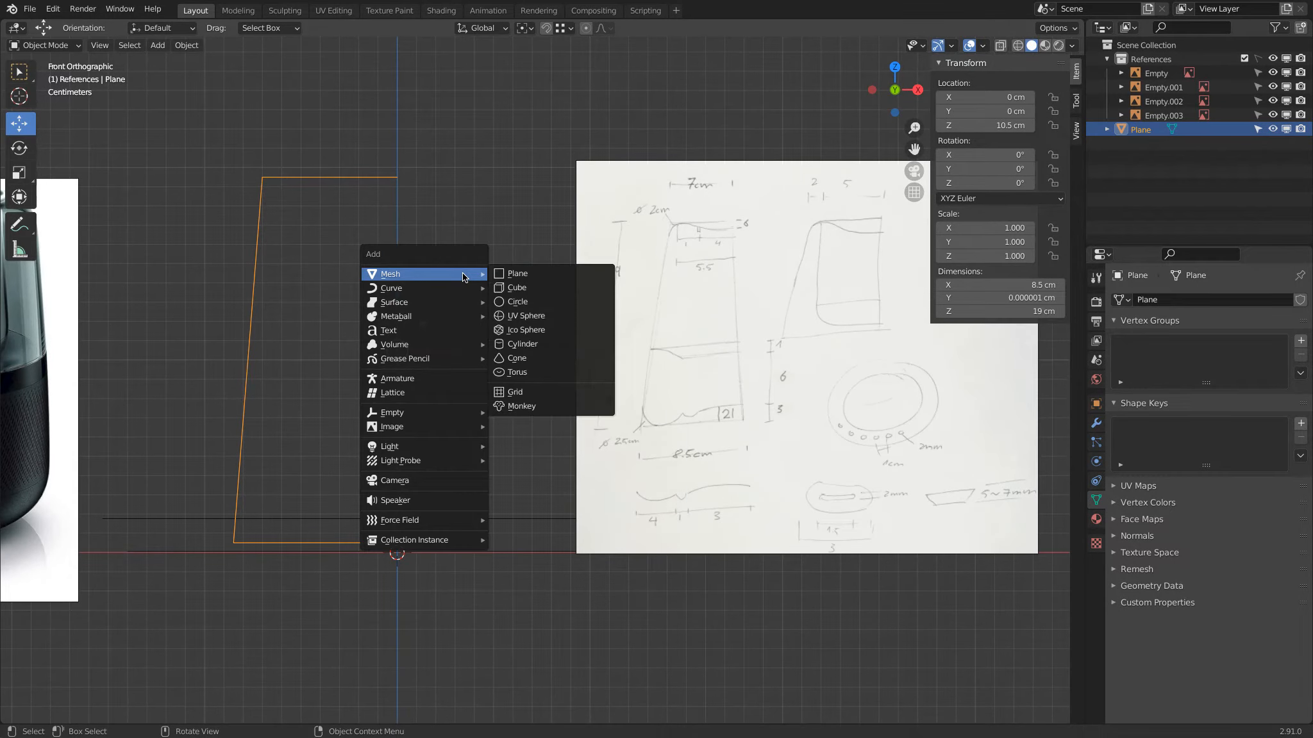
{"action": "left_click", "coordinate": [530, 272]}
{"action": "left_click", "coordinate": [186, 589]}
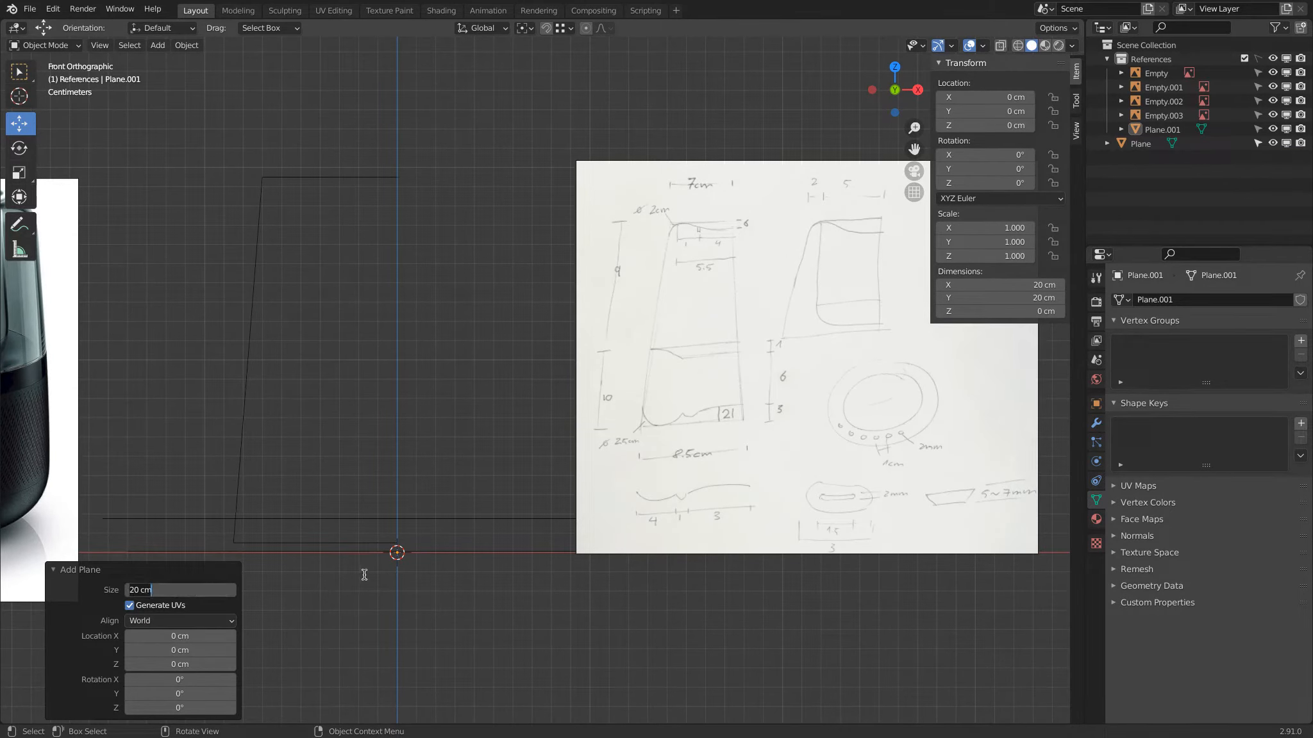
{"action": "type", "text": "2"}
{"action": "key", "text": "Return"}
{"action": "left_click", "coordinate": [179, 677]}
{"action": "key", "text": "Return"}
{"action": "scroll", "coordinate": [396, 569], "scroll_direction": "up", "scroll_amount": 2}
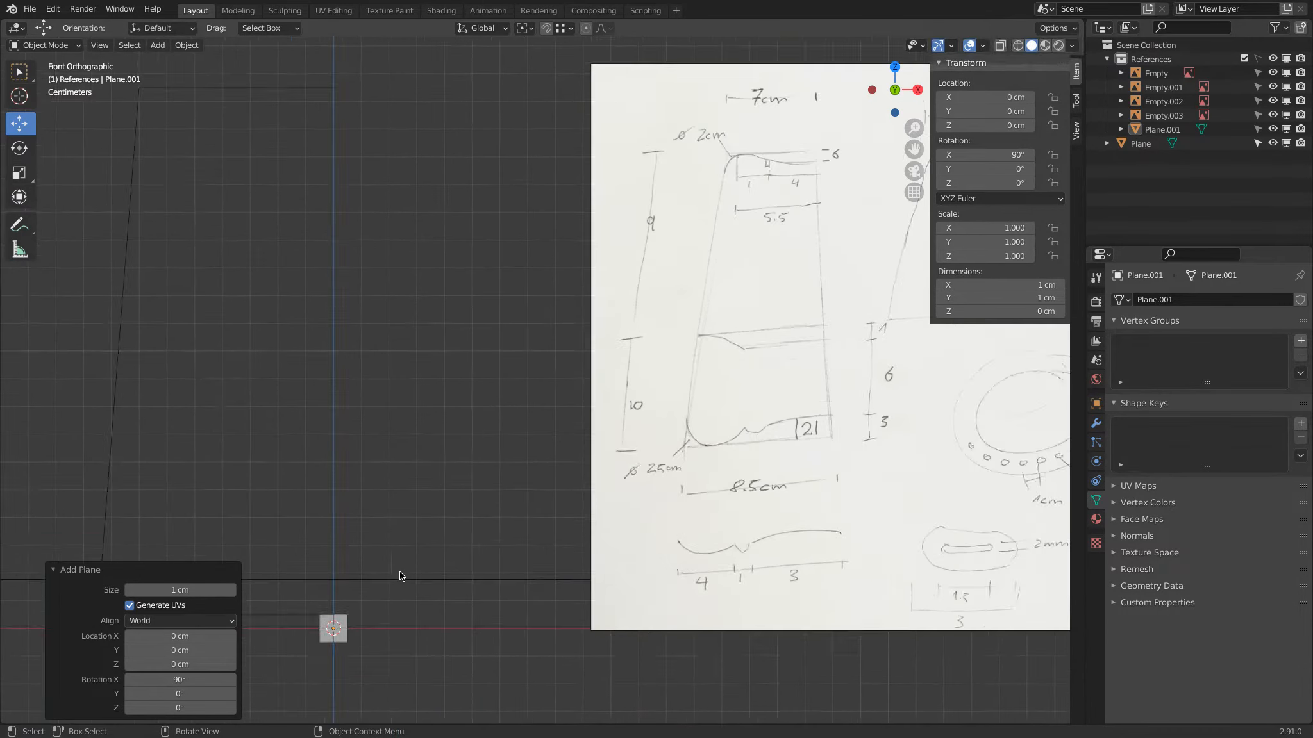
Move the small new plane from the References collection to the Scene Collection and select it.
{"action": "scroll", "coordinate": [399, 571], "scroll_direction": "down", "scroll_amount": 1}
{"action": "middle_click_drag", "start_coordinate": [379, 590], "coordinate": [447, 504], "text": "shift"}
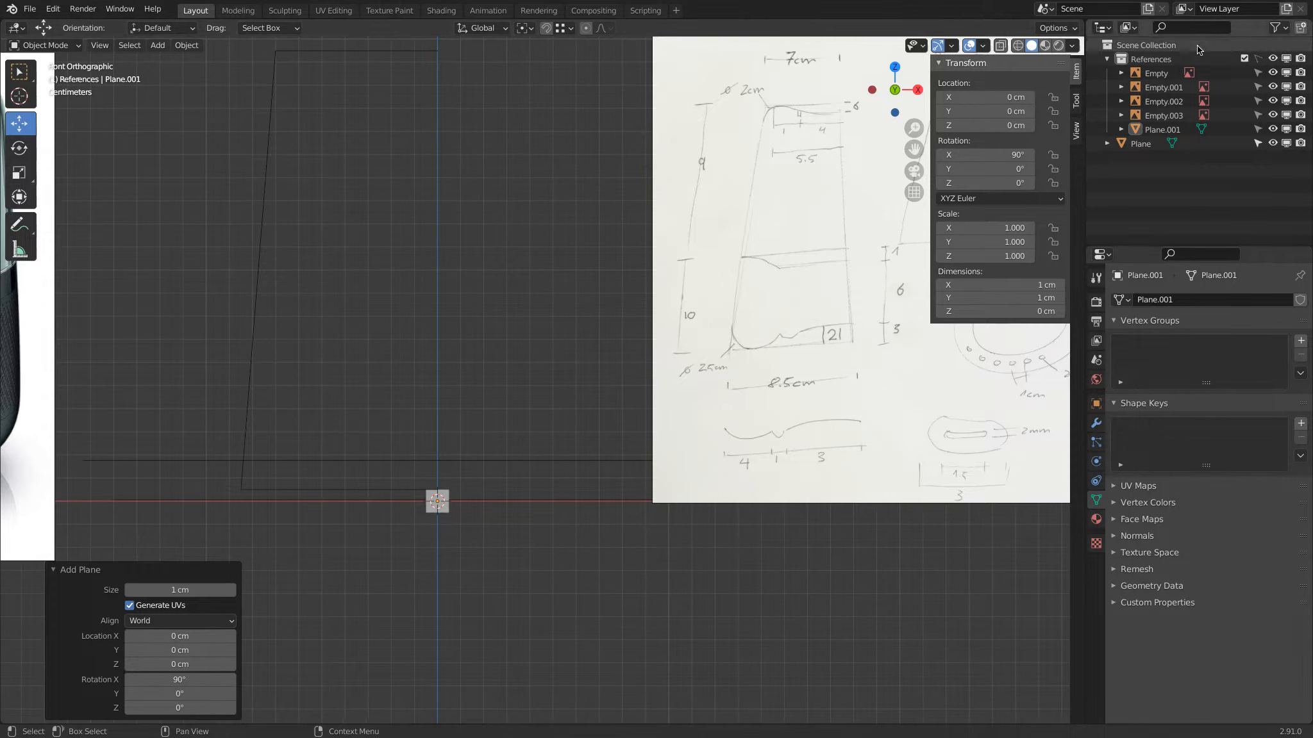
{"action": "left_click_drag", "start_coordinate": [1168, 135], "coordinate": [1147, 45]}
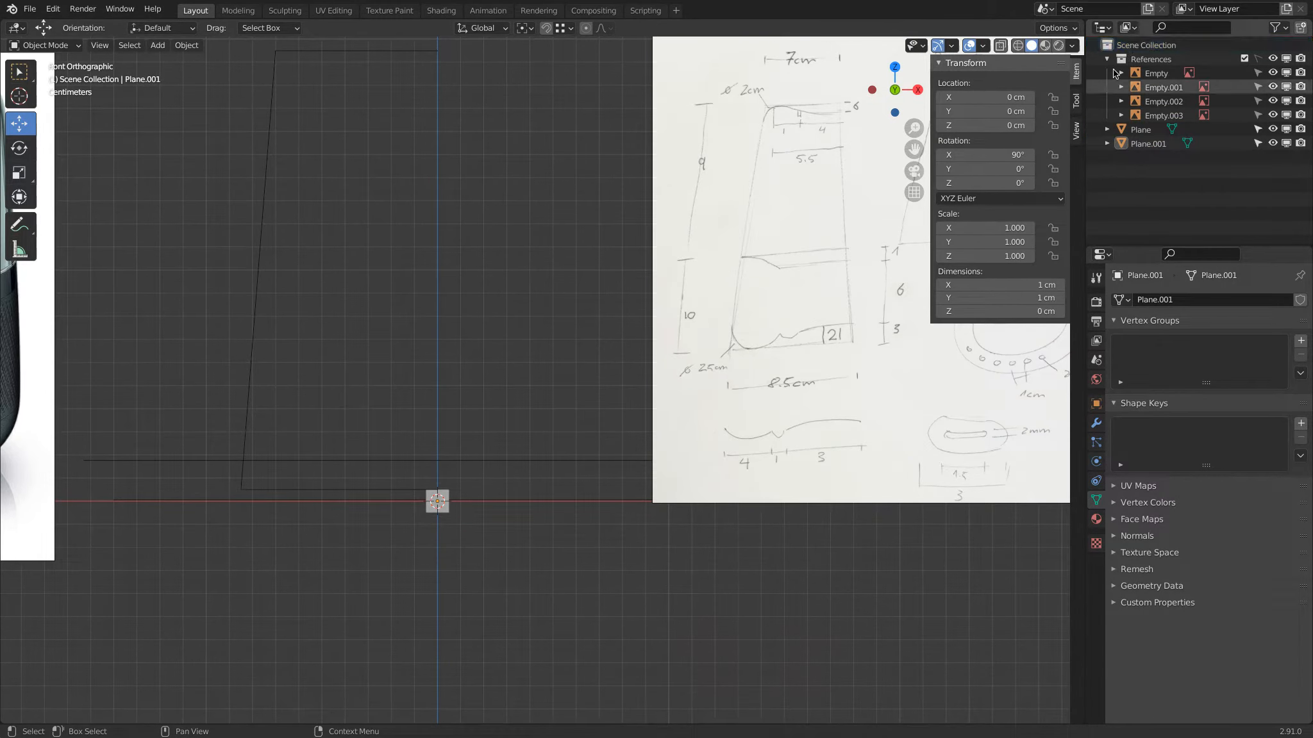
{"action": "left_click", "coordinate": [443, 503]}
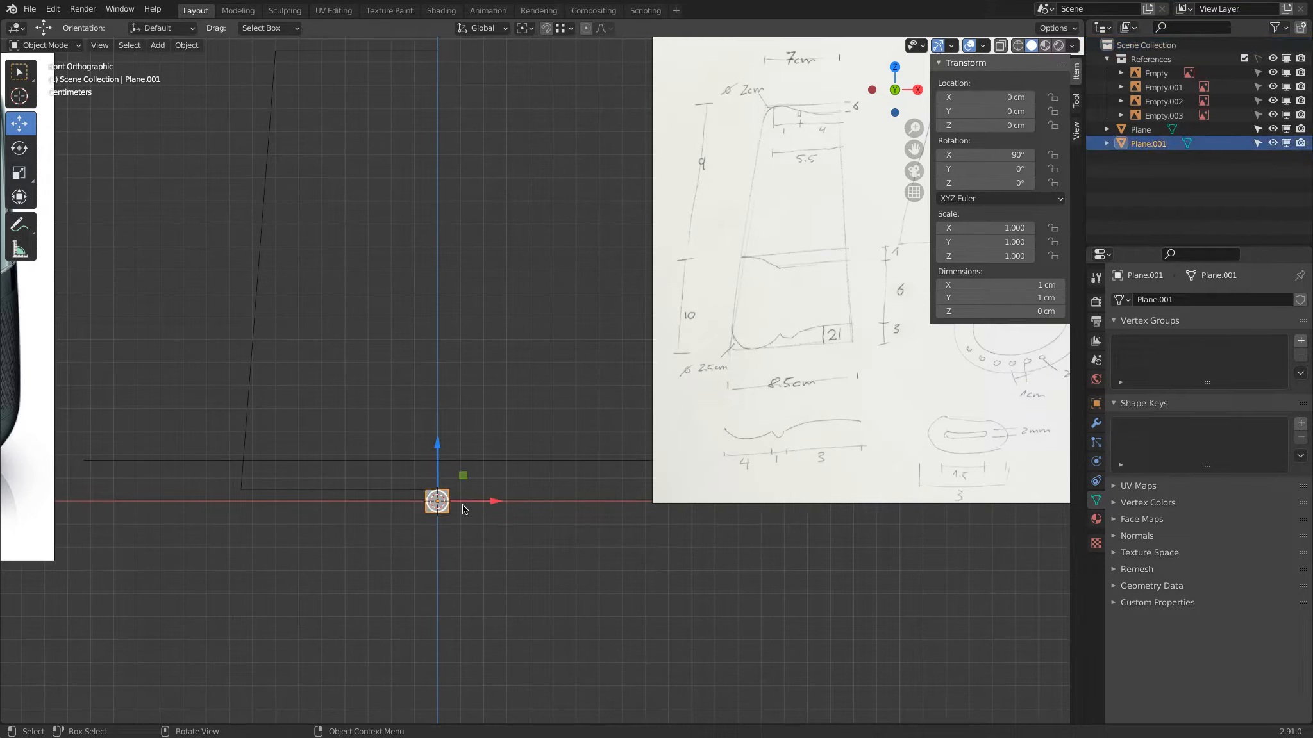
{"action": "key", "text": "shift+a"}
{"action": "mouse_move", "coordinate": [385, 322]}
{"action": "left_click", "coordinate": [482, 335]}
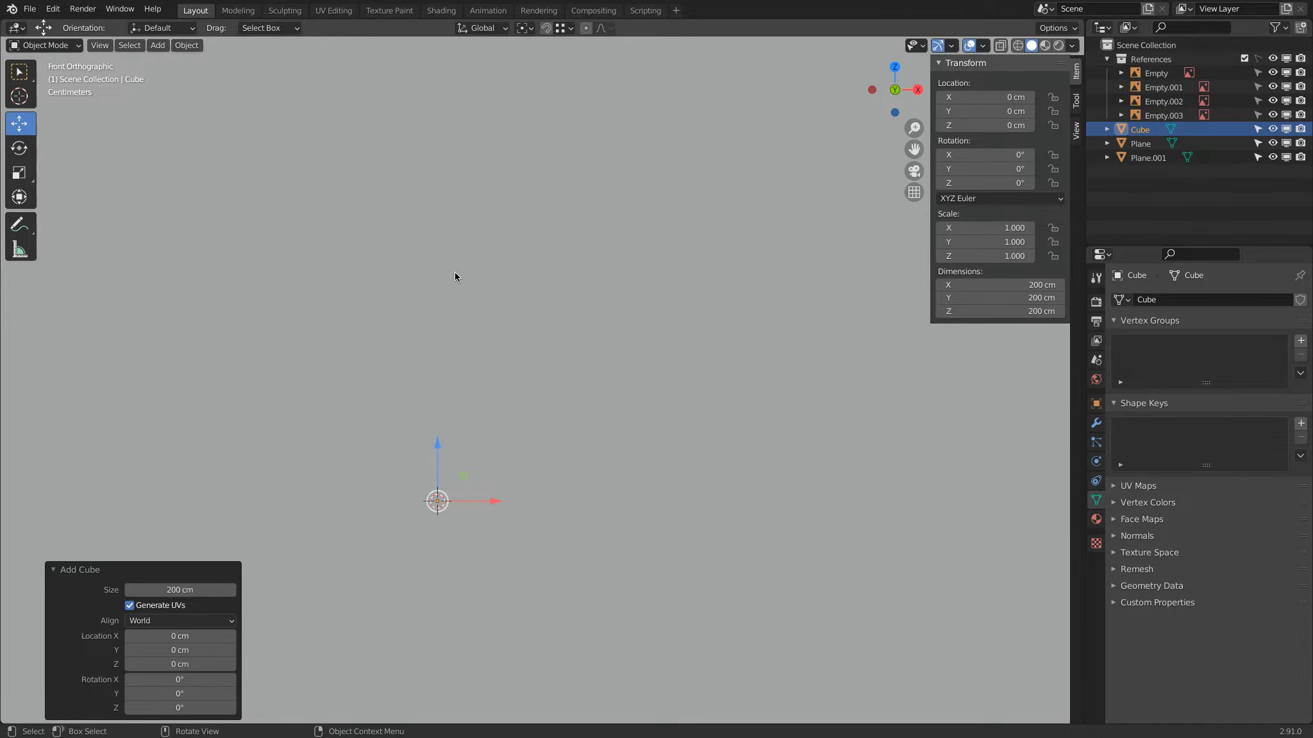
{"action": "key", "text": "Delete"}
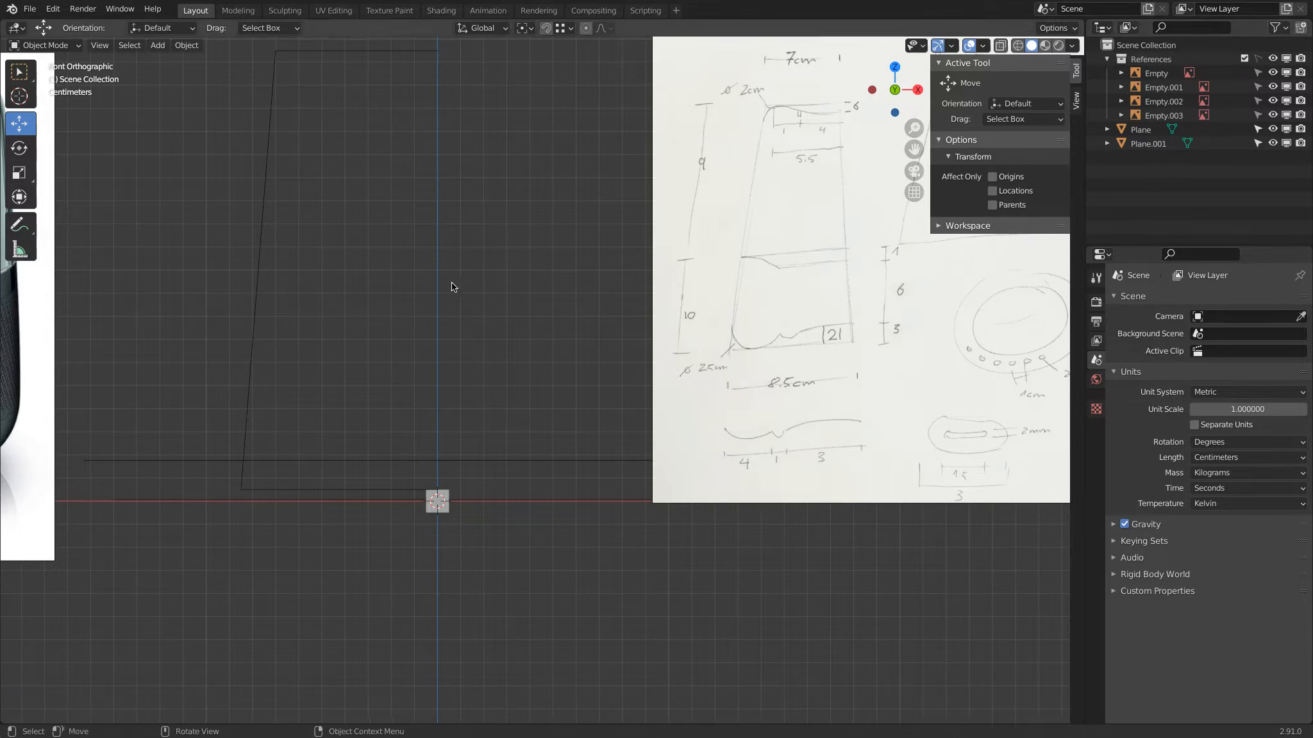
Select the small plane at the origin and move it about 4.69 cm up along Z.
{"action": "left_click", "coordinate": [446, 512]}
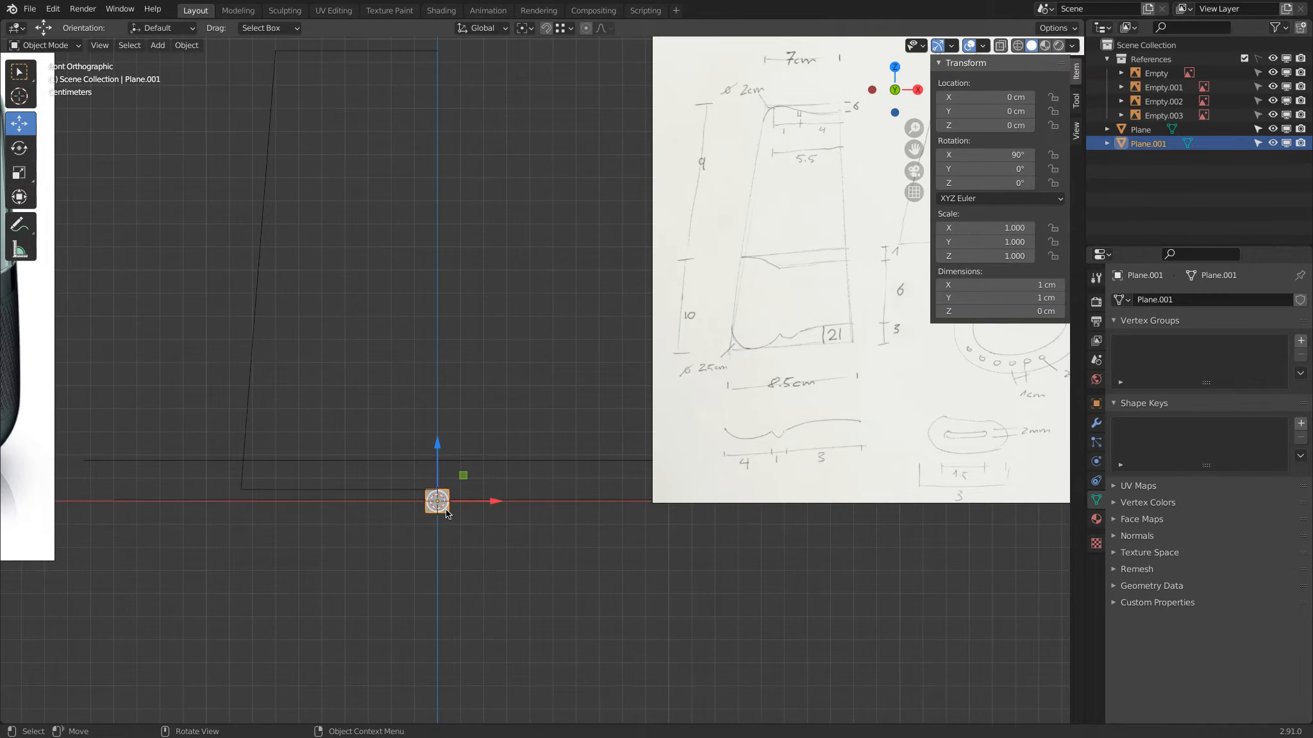
{"action": "key", "text": "g"}
{"action": "key", "text": "z"}
{"action": "left_click", "coordinate": [452, 383]}
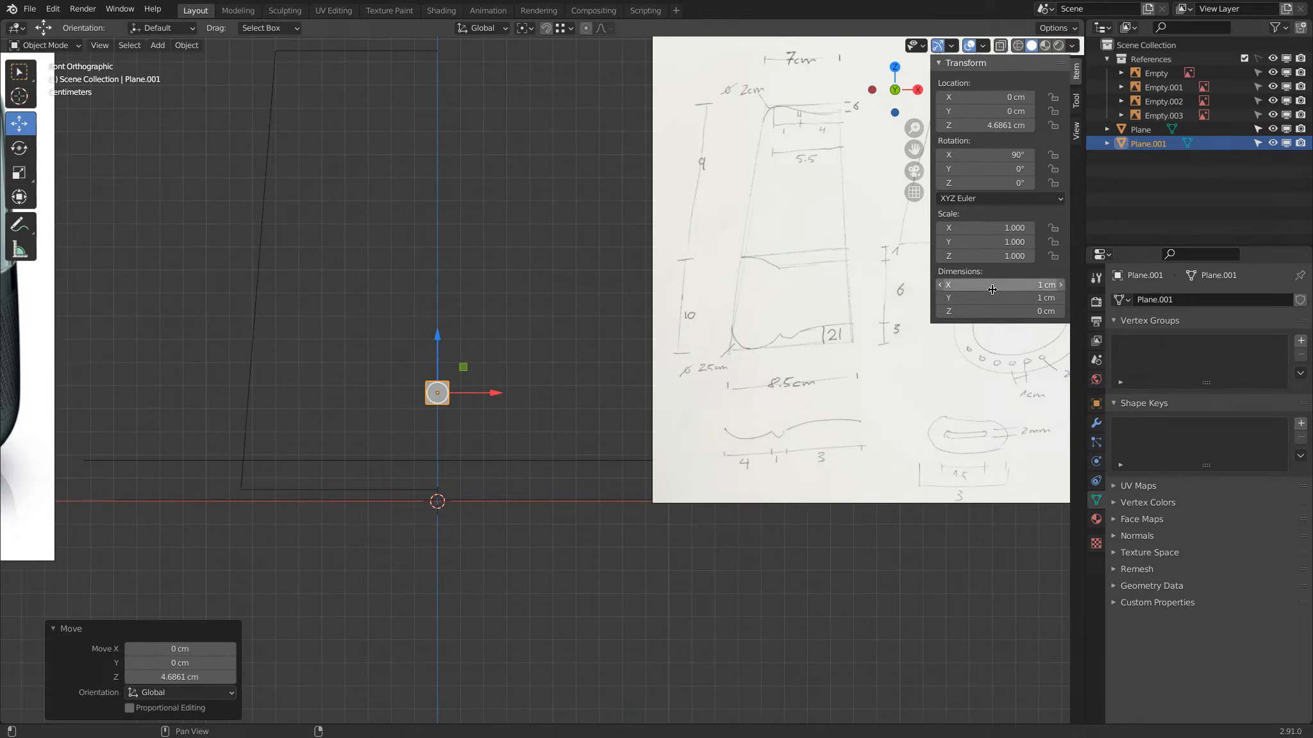
Apply the small plane's rotation.
{"action": "left_click", "coordinate": [187, 46]}
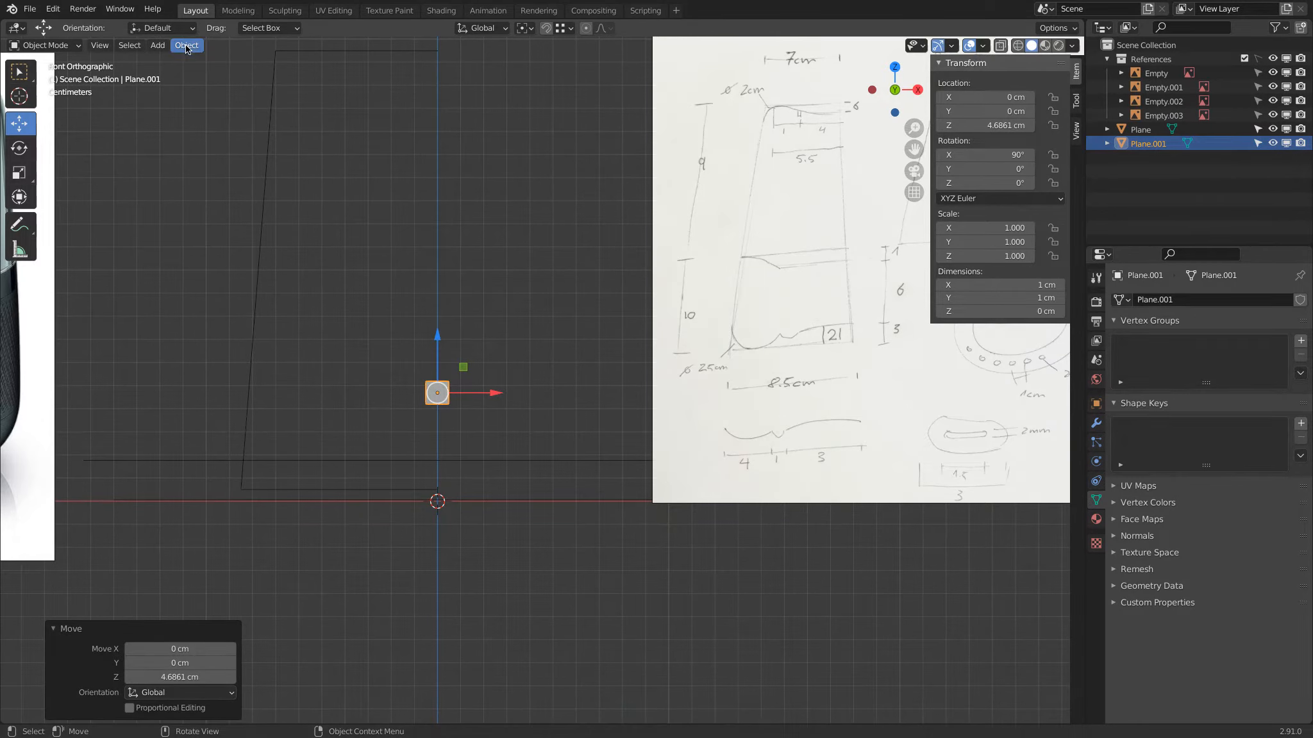
{"action": "mouse_move", "coordinate": [218, 118]}
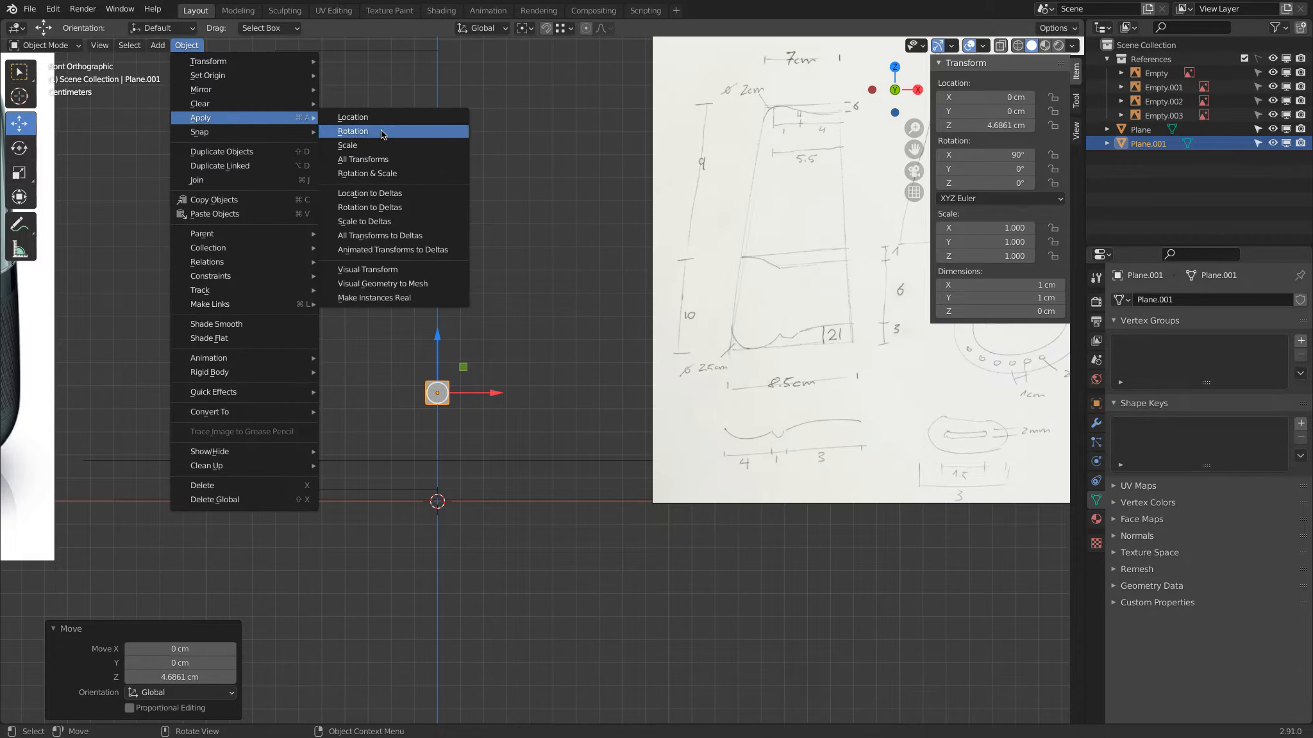
{"action": "left_click", "coordinate": [381, 132]}
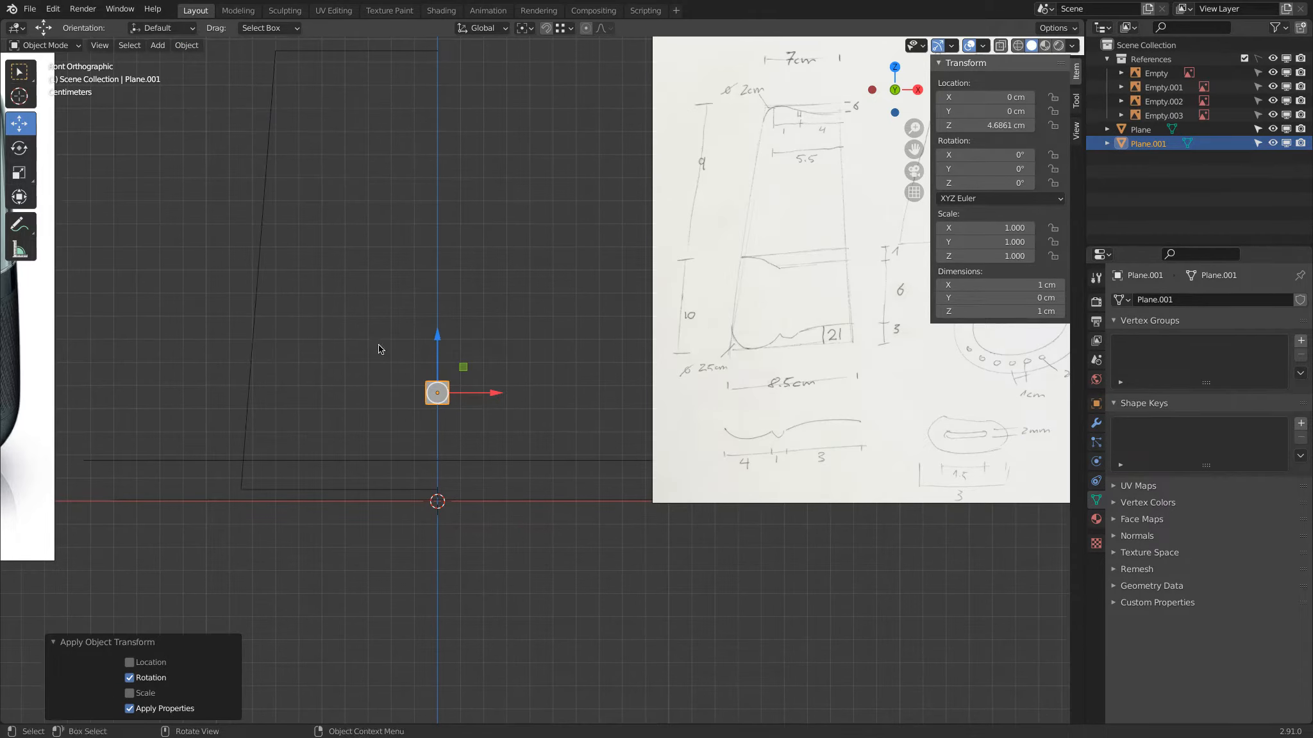
Set the small plane's Z dimension to 2.1 cm.
{"action": "left_click", "coordinate": [1015, 313]}
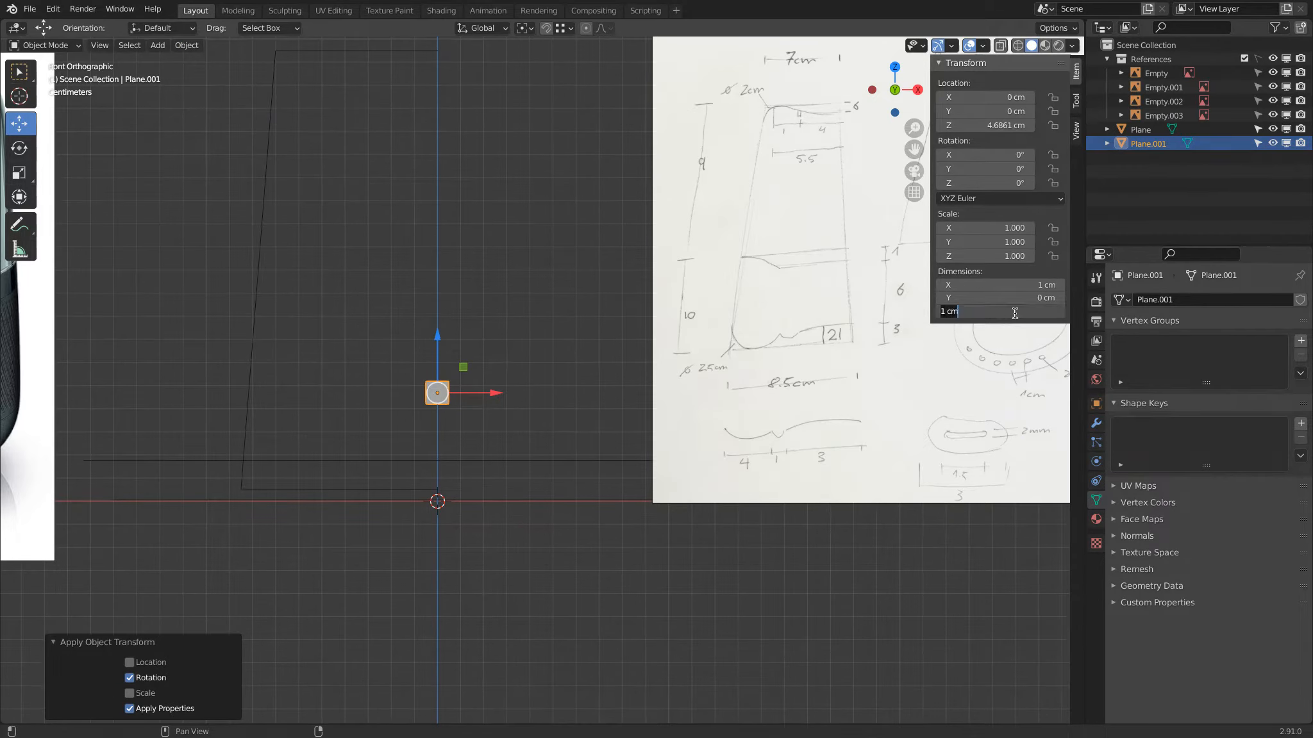
{"action": "type", "text": "21"}
{"action": "key", "text": "Return"}
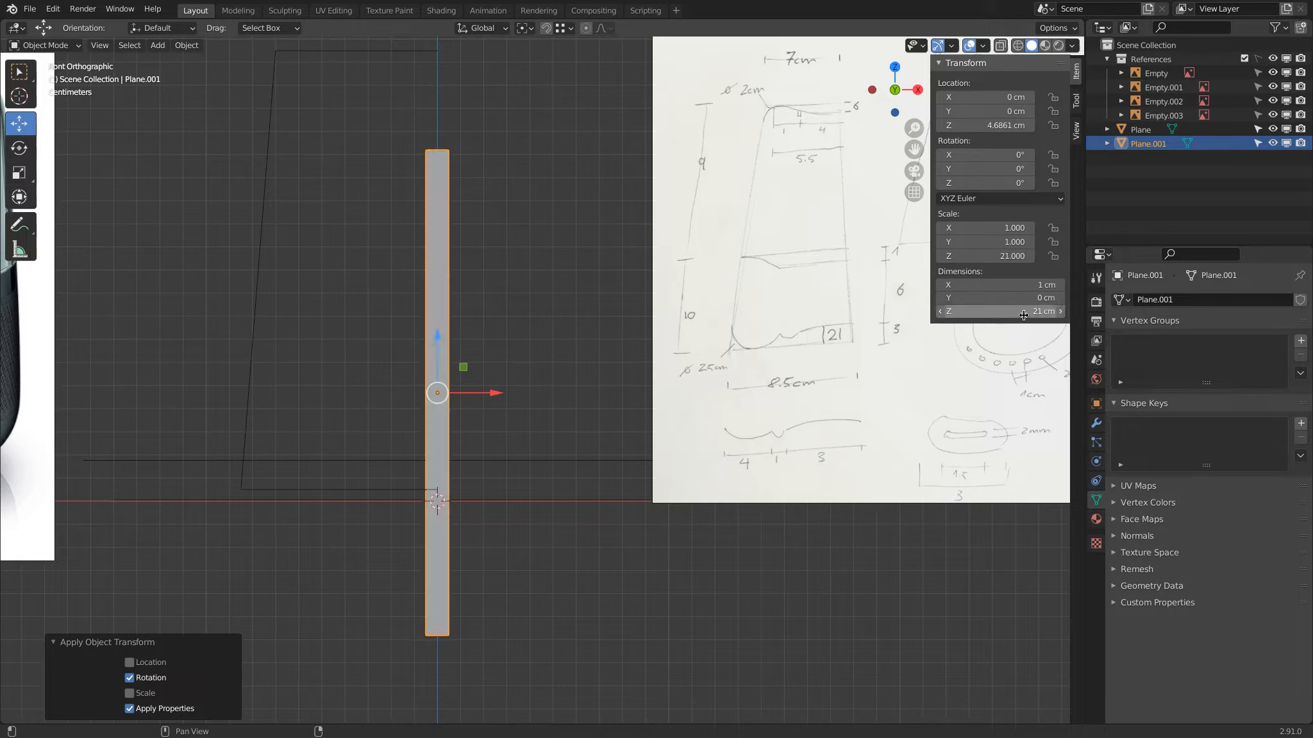
{"action": "double_click", "coordinate": [1023, 315]}
{"action": "type", "text": "2.1"}
{"action": "key", "text": "Return"}
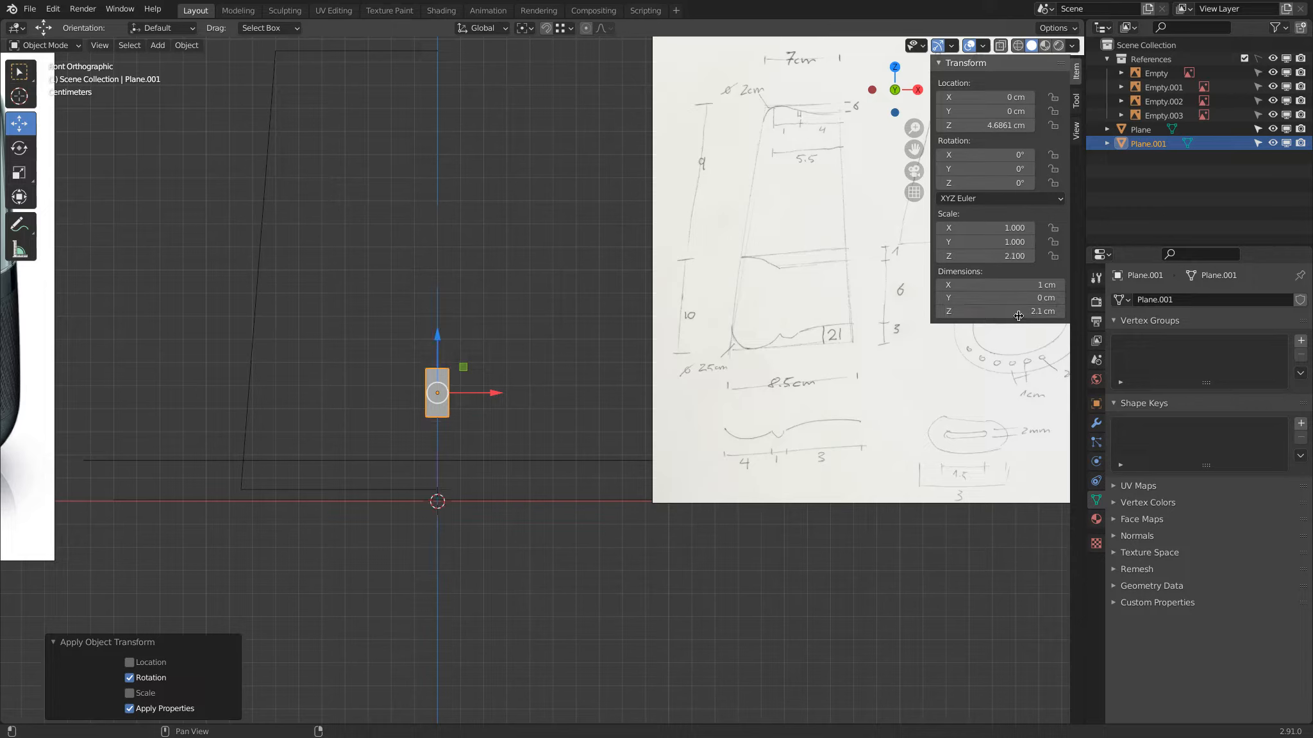
Lower the 2.1 cm plane along Z to 1.55 cm, snapping its base to the outline's bottom edge.
{"action": "scroll", "coordinate": [431, 422], "scroll_direction": "up", "scroll_amount": 2}
{"action": "key", "text": "g"}
{"action": "key", "text": "z"}
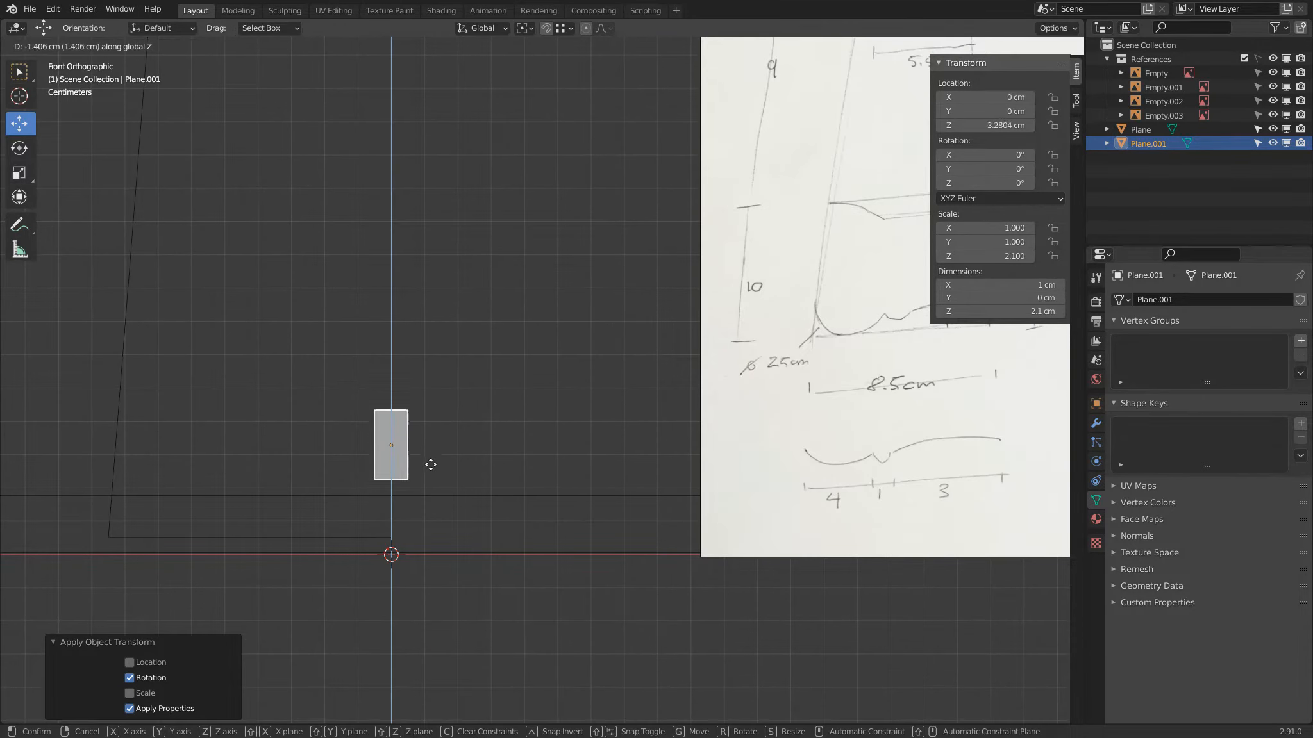
{"action": "left_click", "coordinate": [444, 484]}
{"action": "scroll", "coordinate": [409, 550], "scroll_direction": "up", "scroll_amount": 1}
{"action": "scroll", "coordinate": [409, 550], "scroll_direction": "up", "scroll_amount": 1}
{"action": "middle_click_drag", "start_coordinate": [409, 550], "coordinate": [555, 294], "text": "shift"}
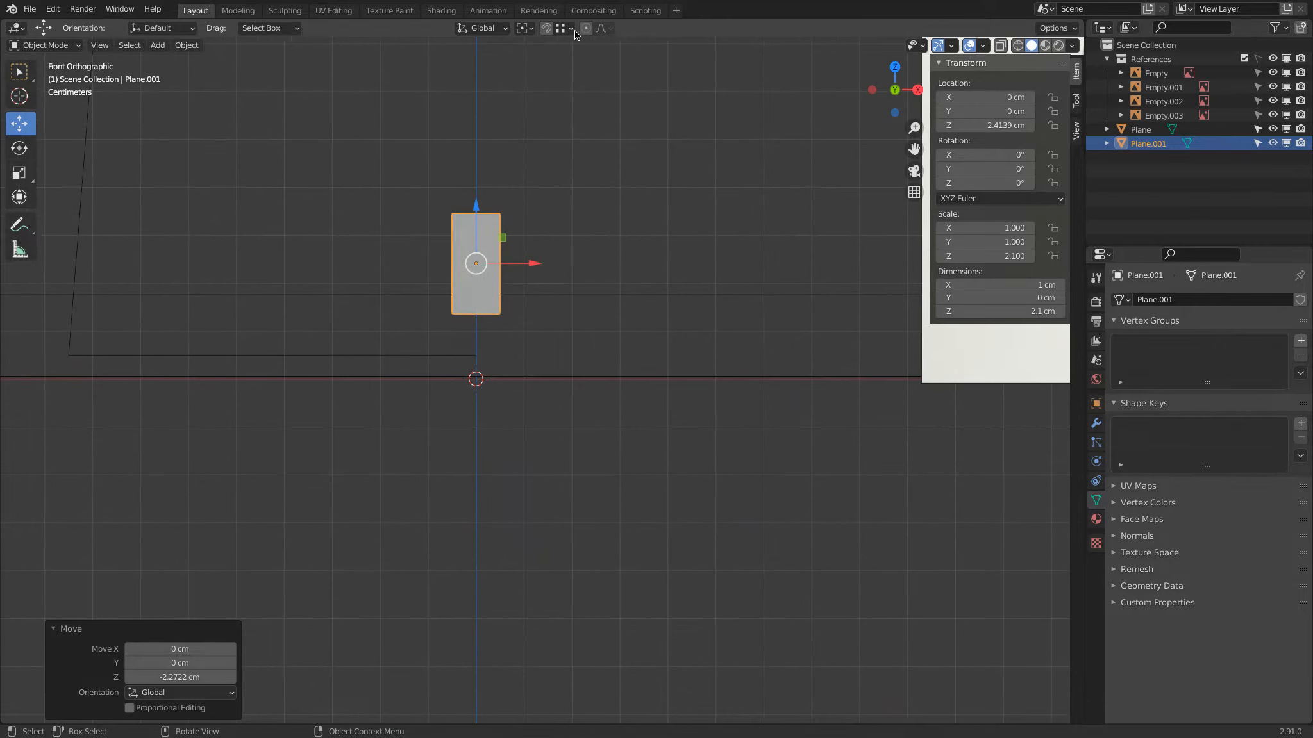
{"action": "key", "text": "g"}
{"action": "key", "text": "z"}
{"action": "left_click", "coordinate": [476, 358], "text": "ctrl"}
{"action": "scroll", "coordinate": [701, 327], "scroll_direction": "down", "scroll_amount": 6}
{"action": "middle_click_drag", "start_coordinate": [699, 327], "coordinate": [670, 334], "text": "shift"}
{"action": "scroll", "coordinate": [686, 308], "scroll_direction": "up", "scroll_amount": 2}
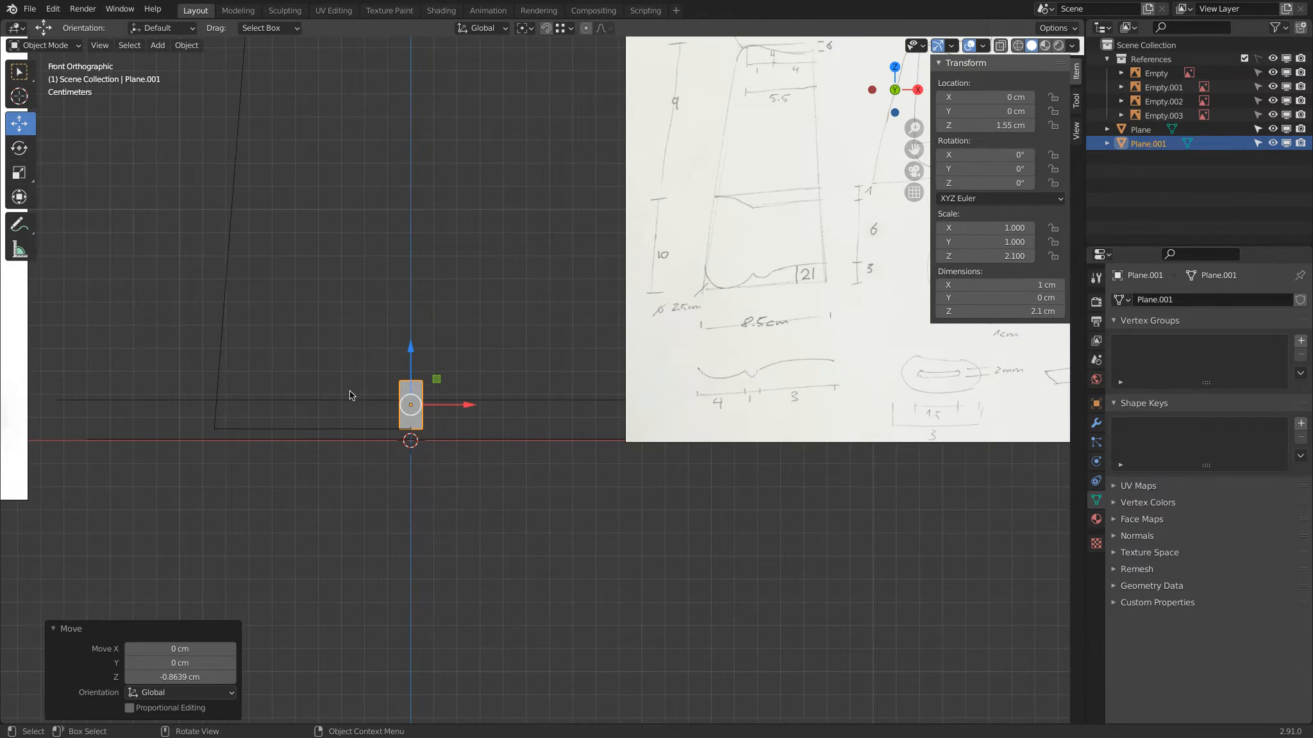
Duplicate the small plane in place, set the copy's Z dimension to 0.6 cm and raise it to about Z 19.19 cm at the outline's top edge.
{"action": "middle_click_drag", "start_coordinate": [790, 166], "coordinate": [757, 298], "text": "shift"}
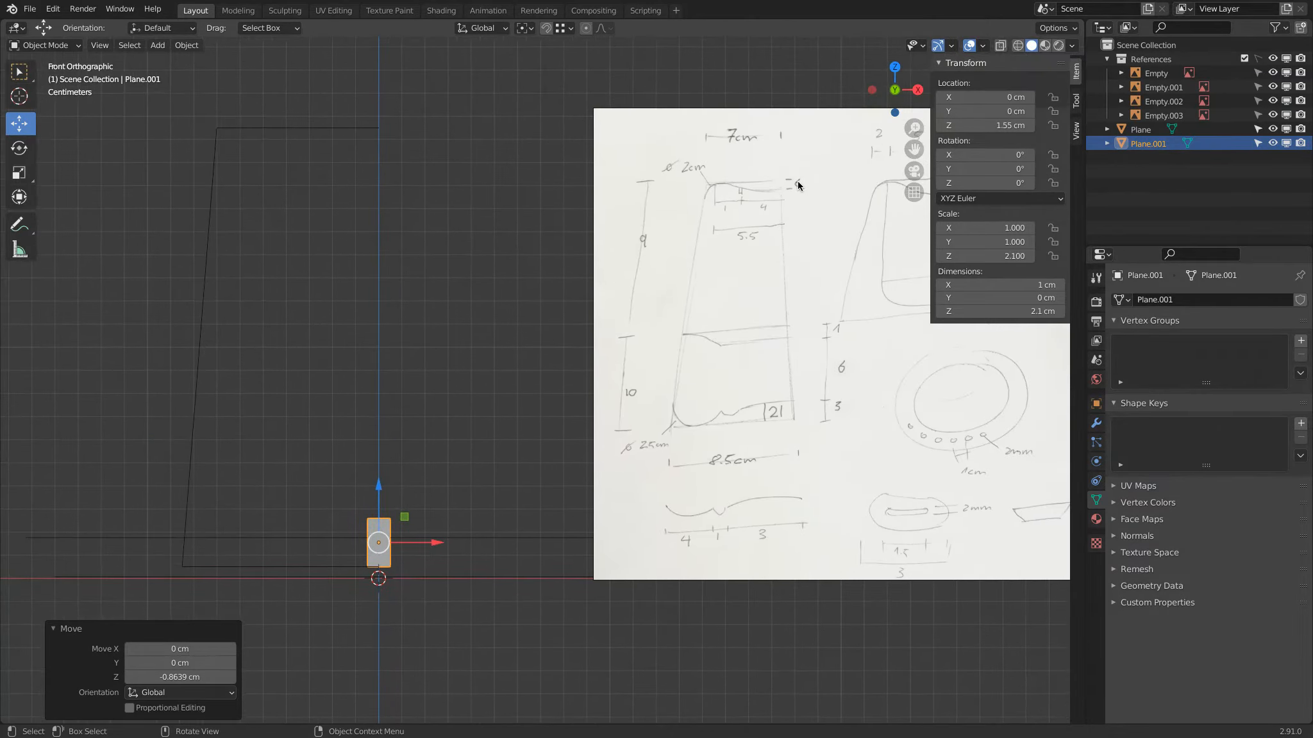
{"action": "key", "text": "shift+d"}
{"action": "key", "text": "Escape"}
{"action": "left_click", "coordinate": [981, 311]}
{"action": "type", "text": "0.6"}
{"action": "key", "text": "Return"}
{"action": "left_click_drag", "start_coordinate": [390, 495], "coordinate": [389, 87]}
{"action": "scroll", "coordinate": [415, 178], "scroll_direction": "up", "scroll_amount": 3}
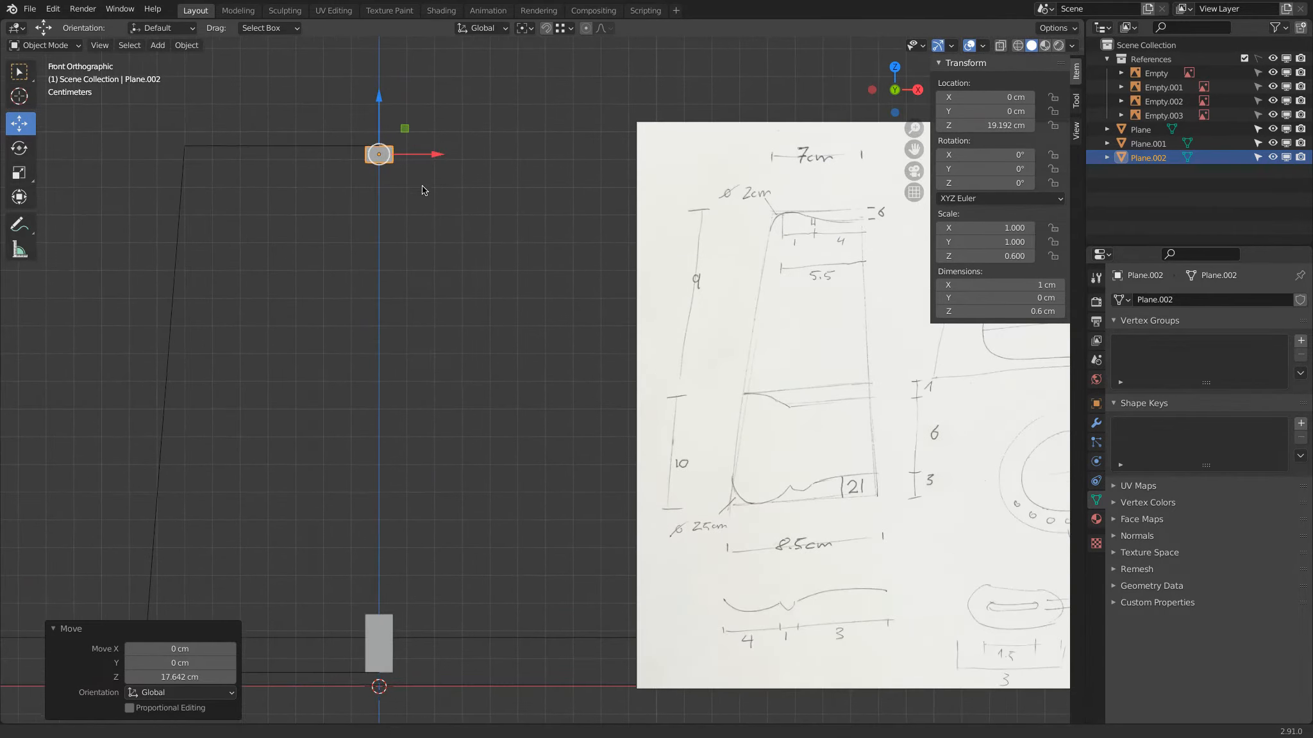
Switch the viewport to wireframe shading and clear the selection to check the helper plane's position at the outline's top edge.
{"action": "middle_click_drag", "start_coordinate": [420, 184], "coordinate": [458, 322], "text": "shift"}
{"action": "scroll", "coordinate": [458, 321], "scroll_direction": "up", "scroll_amount": 4}
{"action": "key", "text": "shift+z"}
{"action": "scroll", "coordinate": [441, 342], "scroll_direction": "down", "scroll_amount": 2}
{"action": "middle_click_drag", "start_coordinate": [441, 342], "coordinate": [443, 328], "text": "shift"}
{"action": "left_click", "coordinate": [443, 328]}
{"action": "scroll", "coordinate": [458, 346], "scroll_direction": "down", "scroll_amount": 3}
{"action": "scroll", "coordinate": [457, 349], "scroll_direction": "down", "scroll_amount": 1}
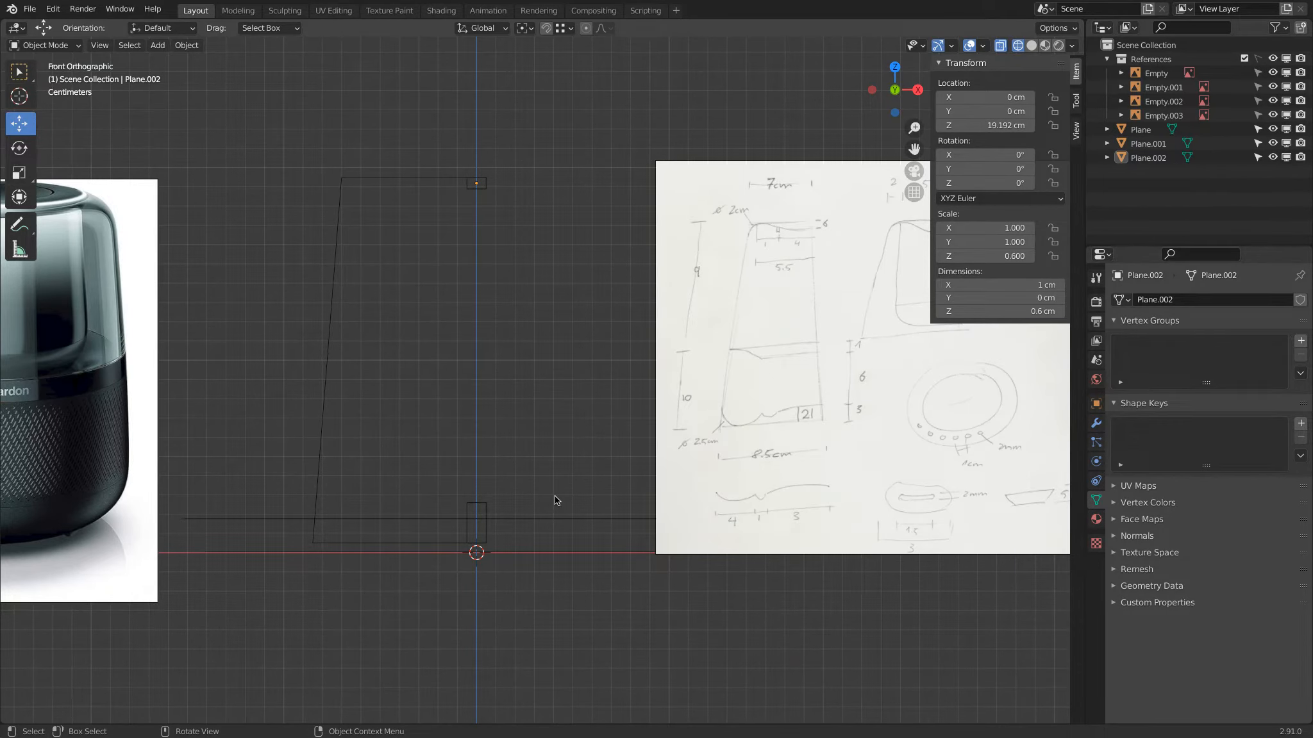
{"action": "scroll", "coordinate": [524, 157], "scroll_direction": "up", "scroll_amount": 2}
{"action": "mouse_move", "coordinate": [519, 161]}
{"action": "middle_mouse_down", "text": "shift"}
{"action": "mouse_move", "coordinate": [412, 289]}
{"action": "mouse_move", "coordinate": [435, 350]}
{"action": "mouse_move", "coordinate": [469, 338]}
{"action": "middle_mouse_up", "text": "shift"}
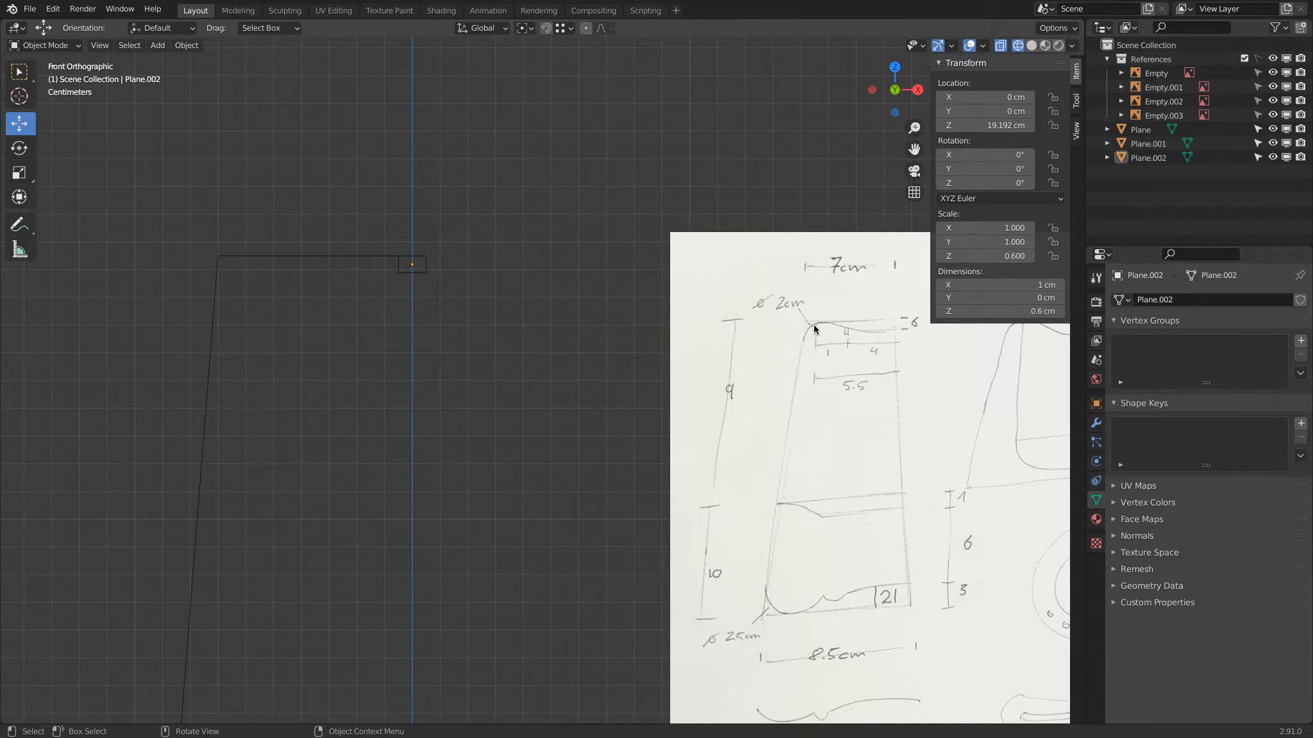
Select the half-profile outline and rename it Speaker Block.
{"action": "left_click", "coordinate": [300, 257]}
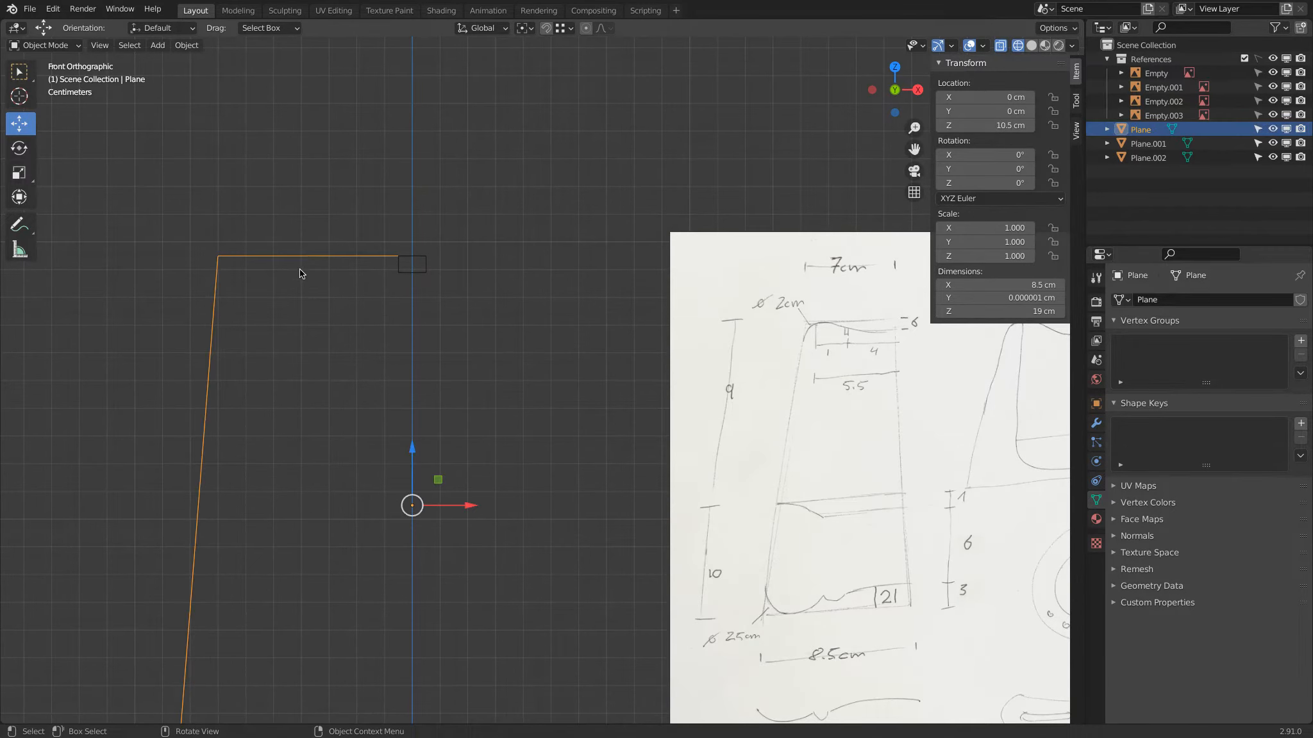
{"action": "scroll", "coordinate": [301, 274], "scroll_direction": "down", "scroll_amount": 2}
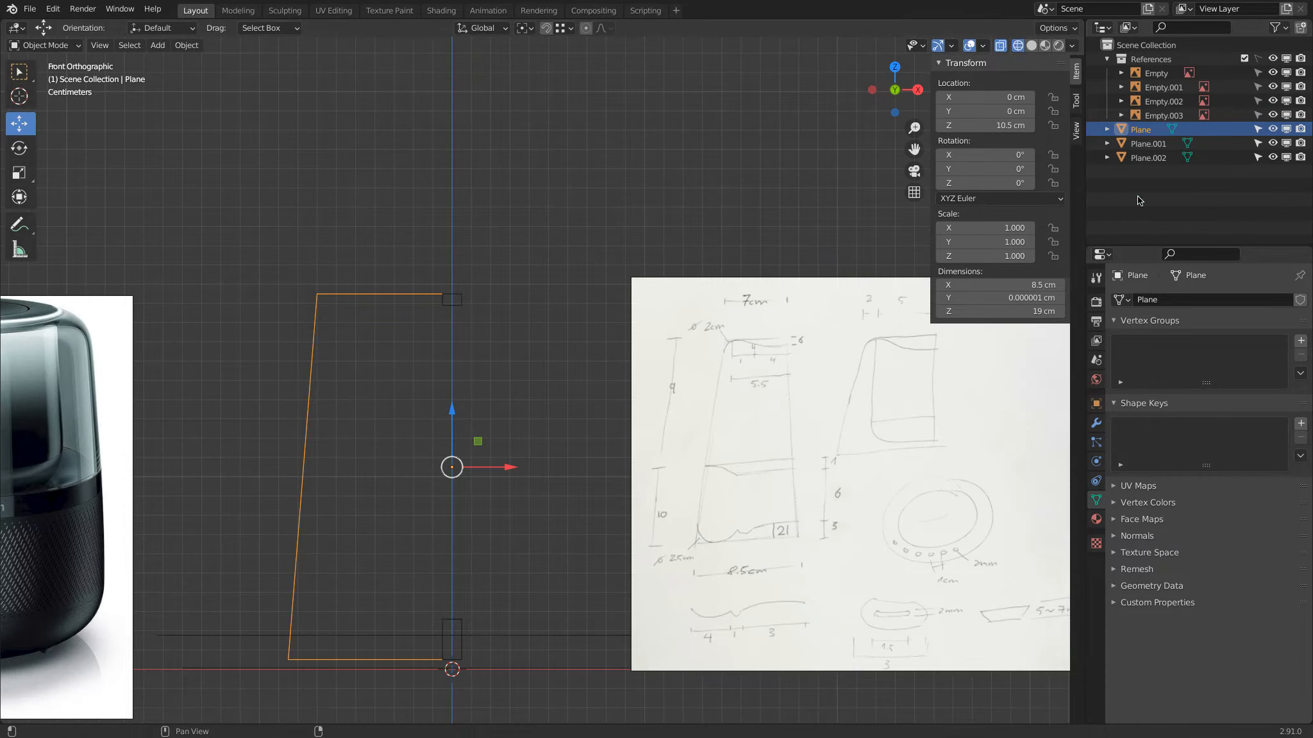
{"action": "double_click", "coordinate": [1145, 131]}
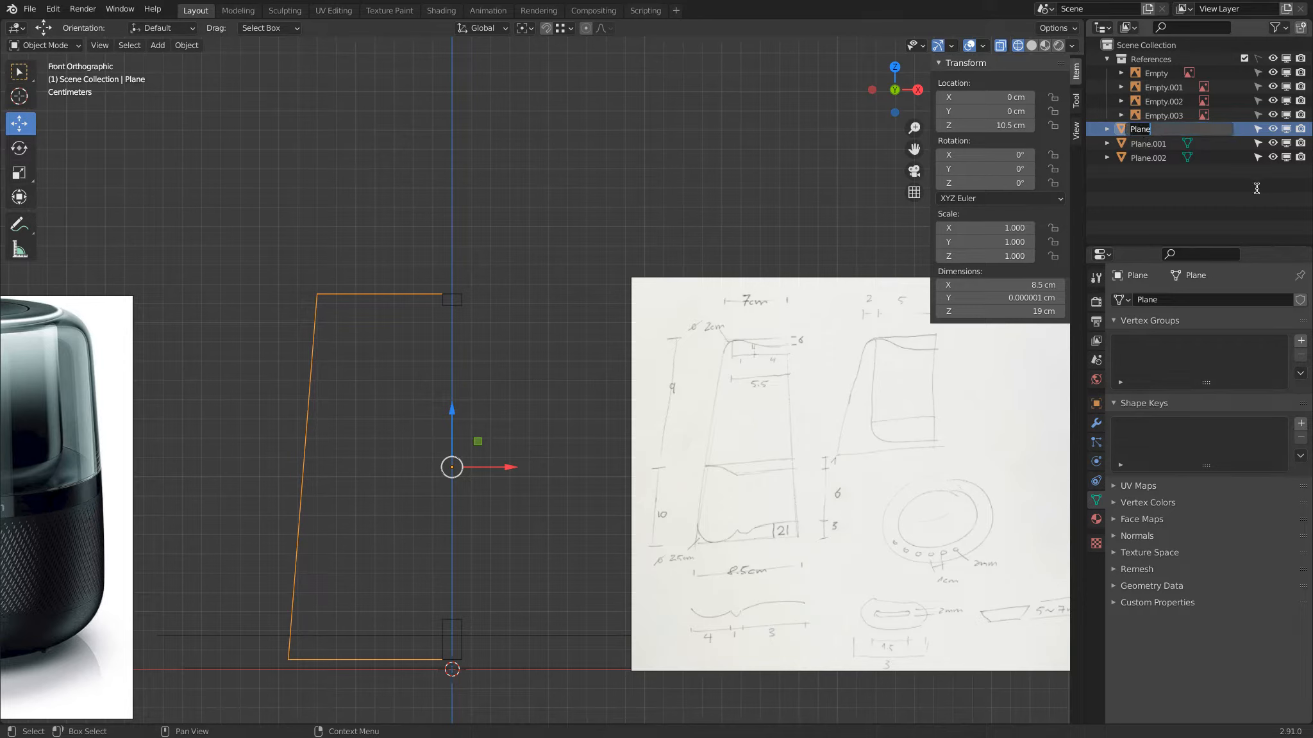
{"action": "type", "text": "Speaker Block"}
{"action": "key", "text": "Return"}
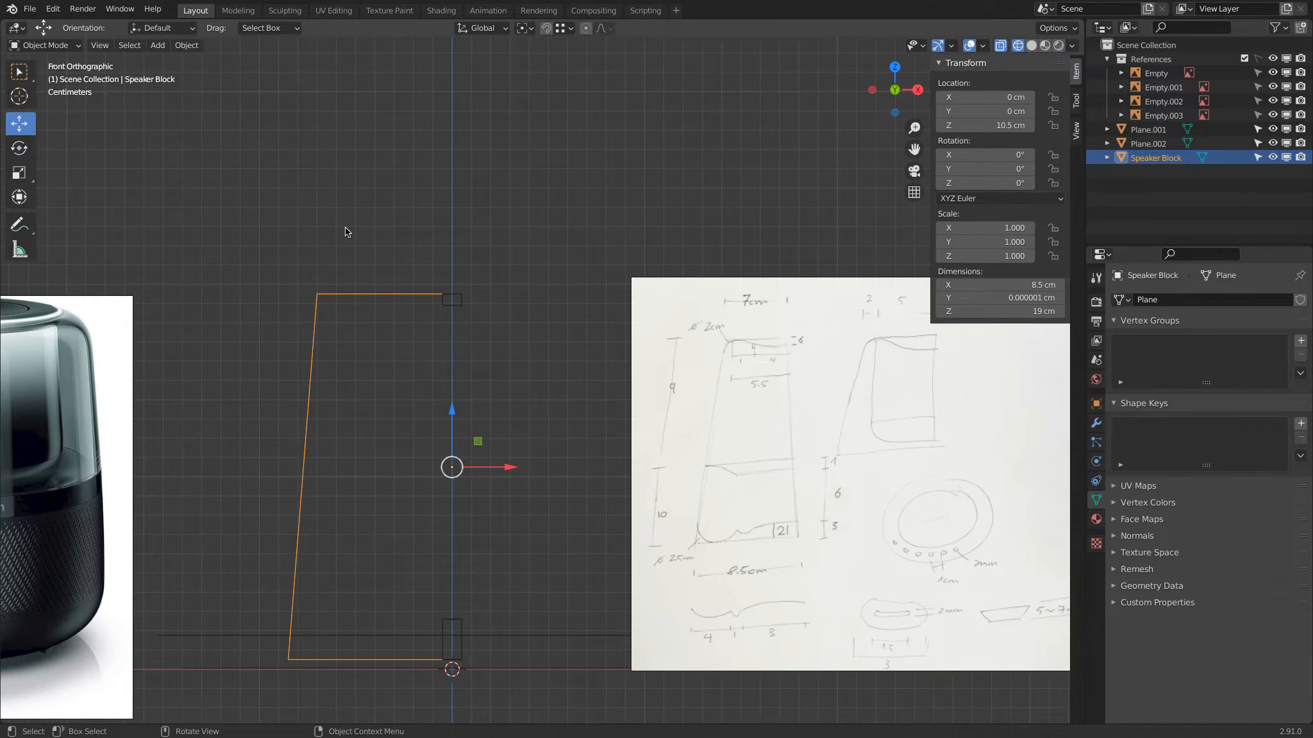
Copy and paste the Speaker Block outline, hide the original in viewport and render, and select the copy.
{"action": "key", "text": "ctrl"}
{"action": "key", "text": "ctrl+c"}
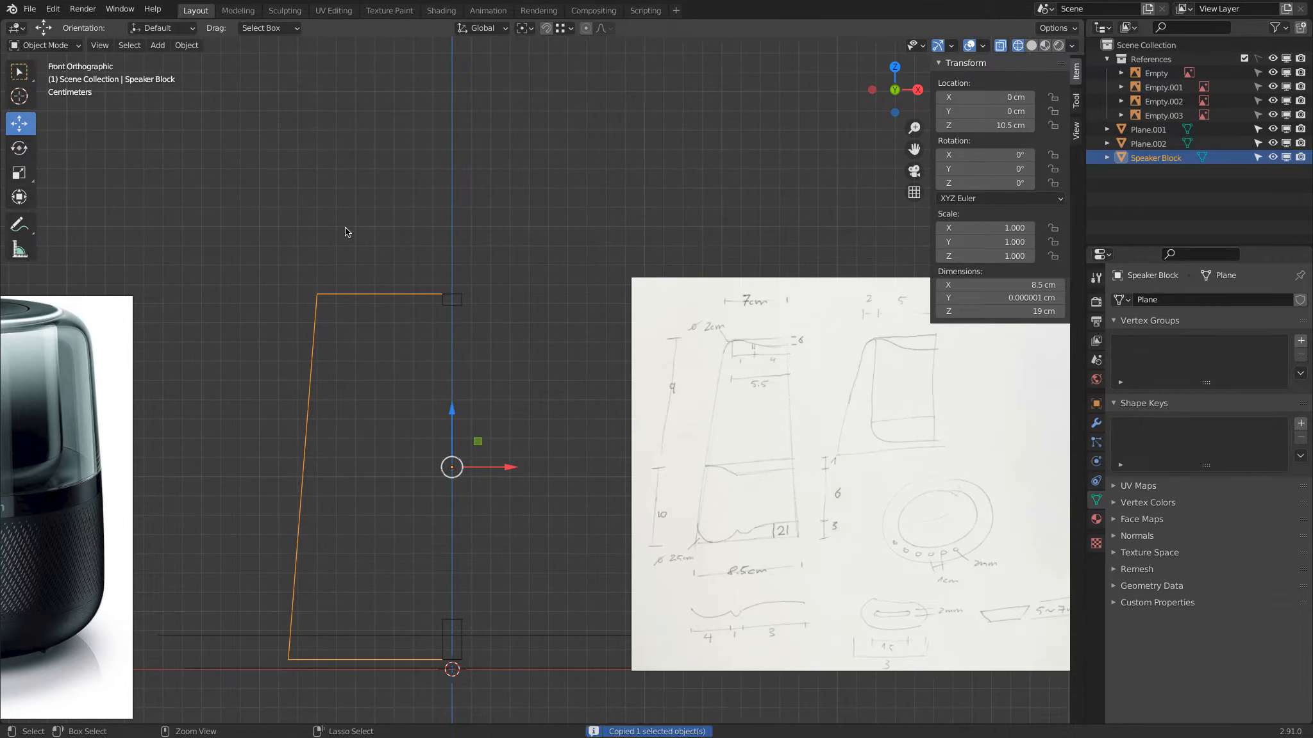
{"action": "key", "text": "ctrl+v"}
{"action": "left_click", "coordinate": [1272, 157]}
{"action": "left_click", "coordinate": [1300, 157]}
{"action": "left_click", "coordinate": [1157, 177]}
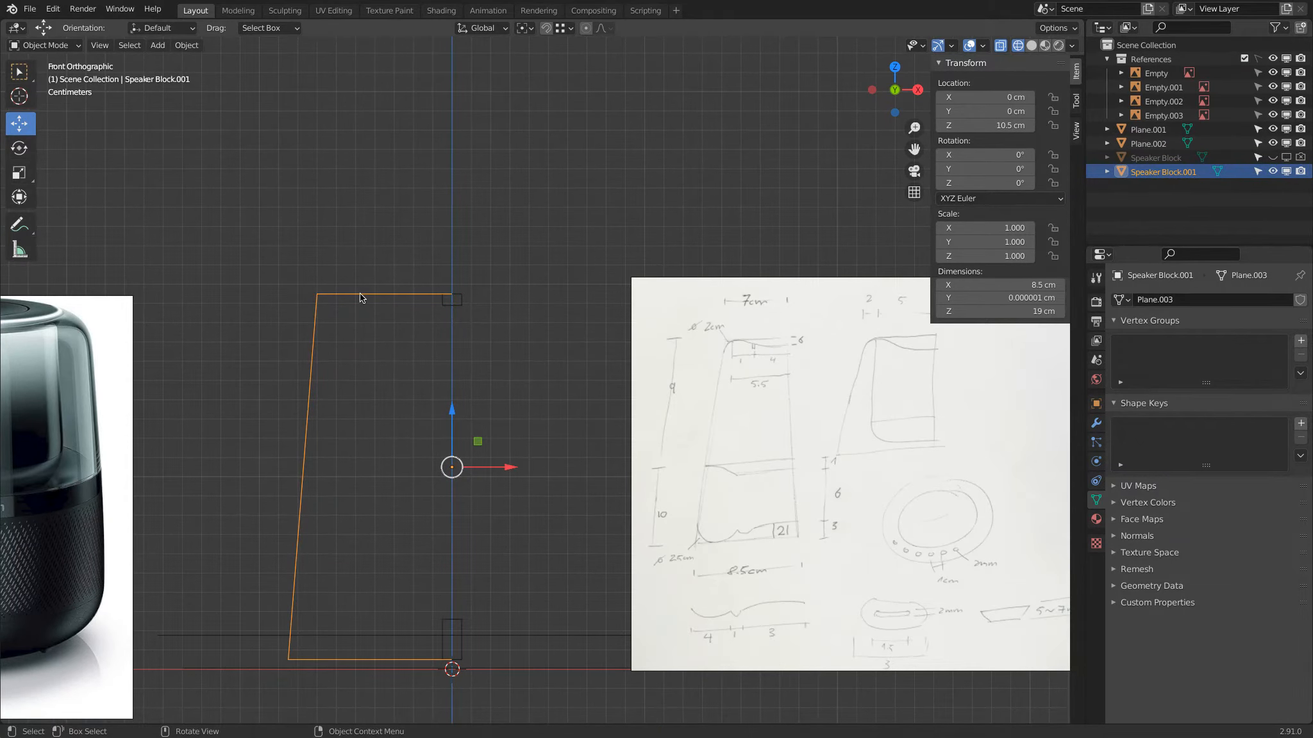
Select the upper outer corner vertex of the copied outline in Edit Mode and apply a Bevel to it.
{"action": "scroll", "coordinate": [358, 293], "scroll_direction": "up", "scroll_amount": 3}
{"action": "key", "text": "Tab"}
{"action": "middle_click_drag", "start_coordinate": [220, 278], "coordinate": [353, 278], "text": "shift"}
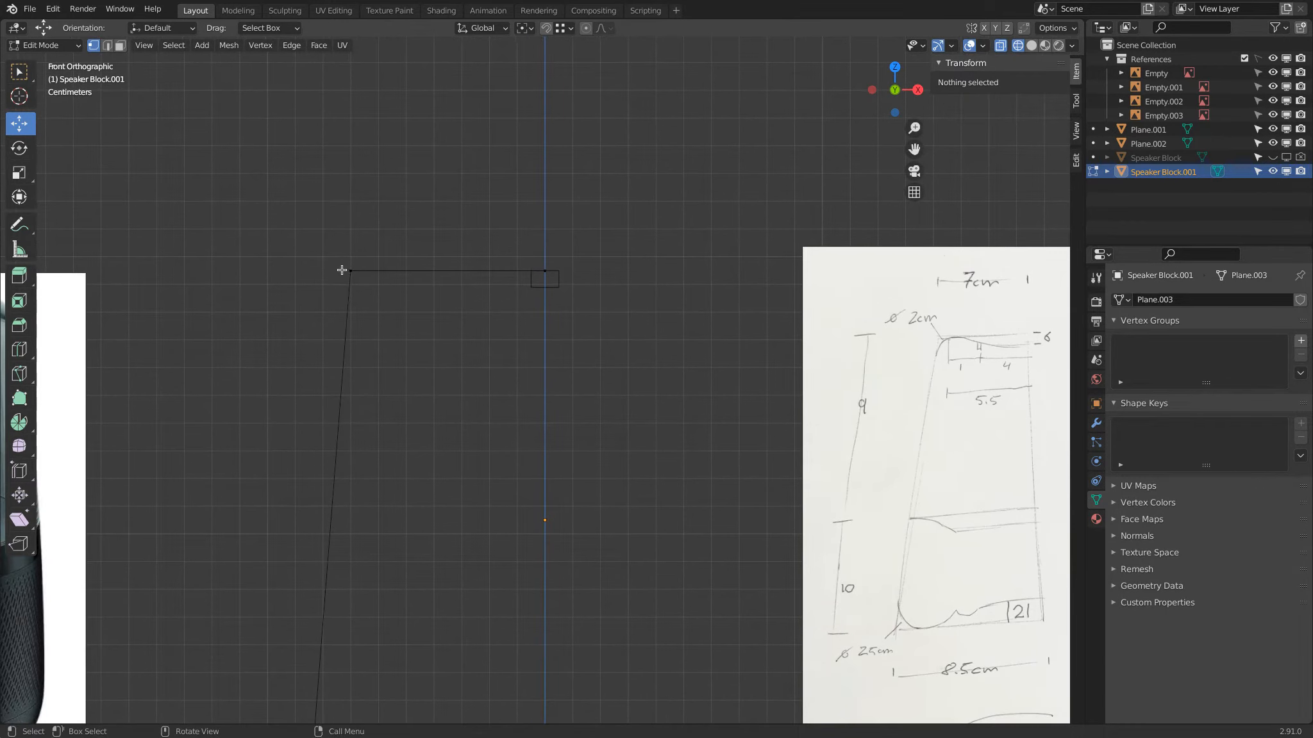
{"action": "left_click", "coordinate": [351, 273]}
{"action": "middle_click_drag", "start_coordinate": [425, 329], "coordinate": [416, 308], "text": "shift"}
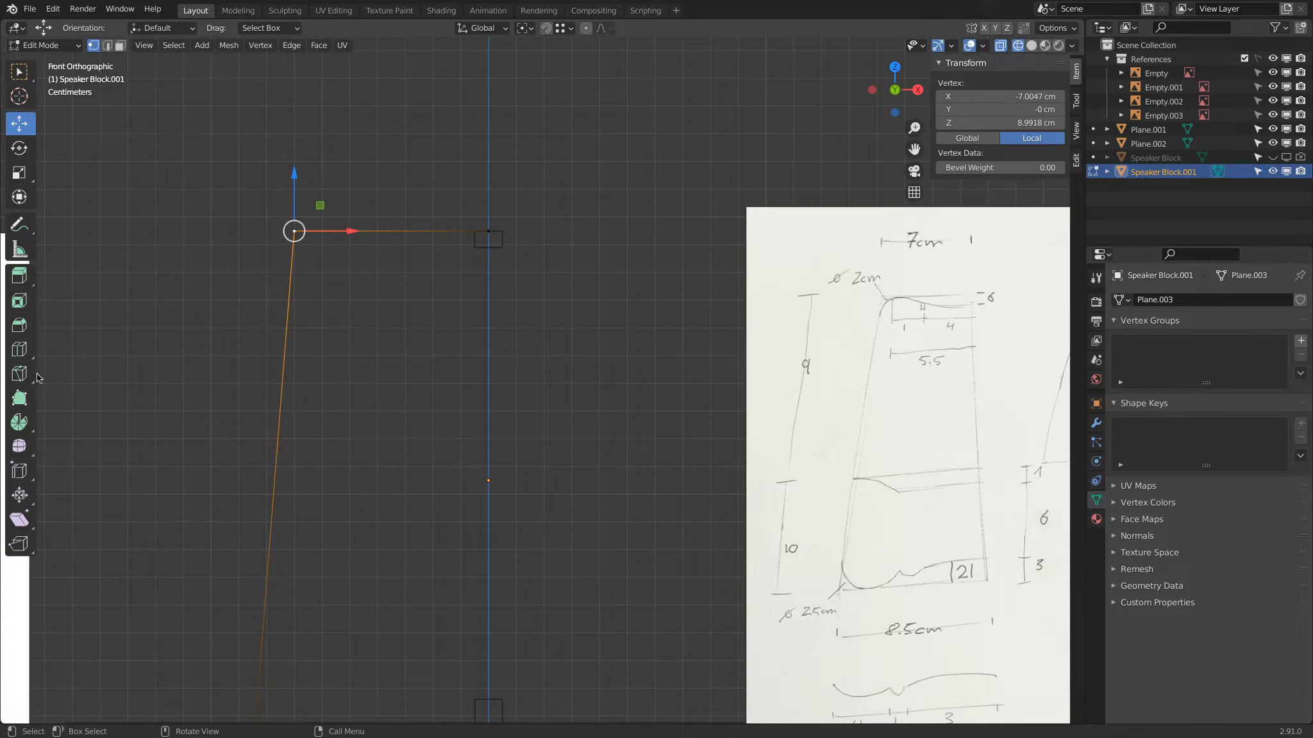
{"action": "left_click", "coordinate": [19, 329]}
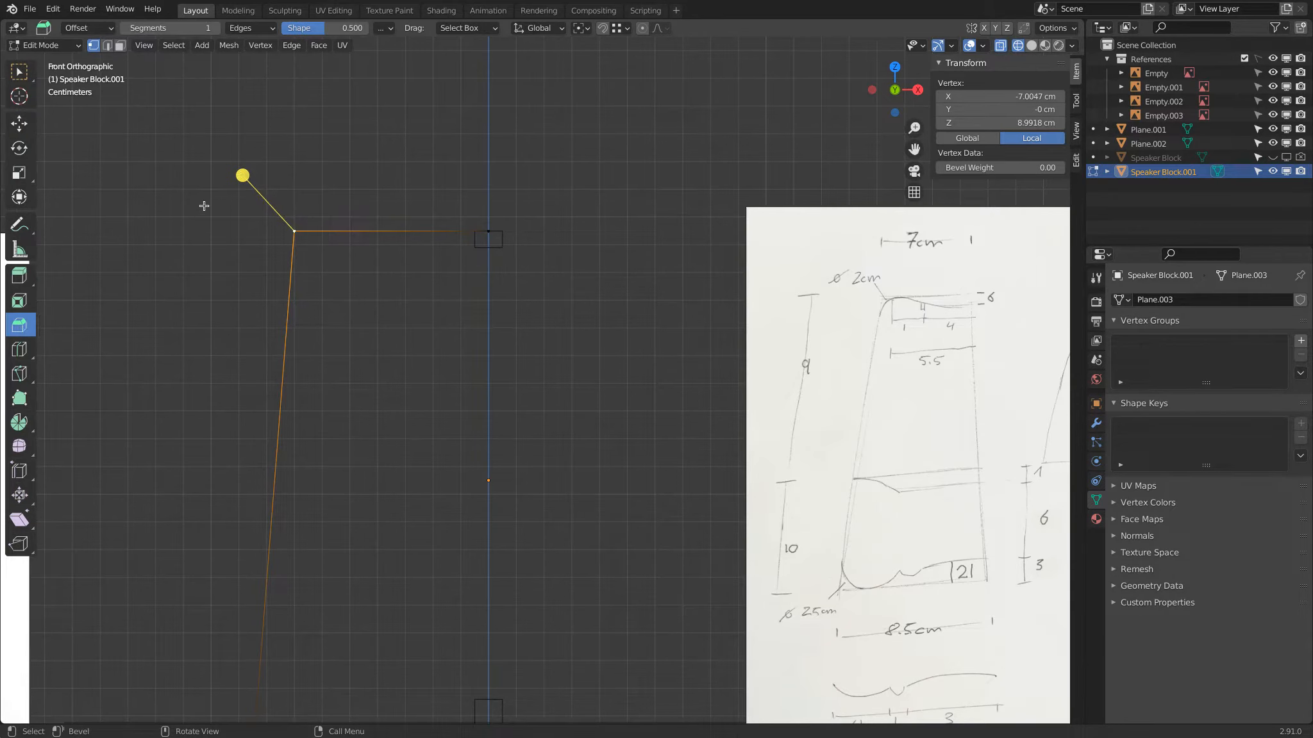
{"action": "left_click_drag", "start_coordinate": [242, 175], "coordinate": [181, 136]}
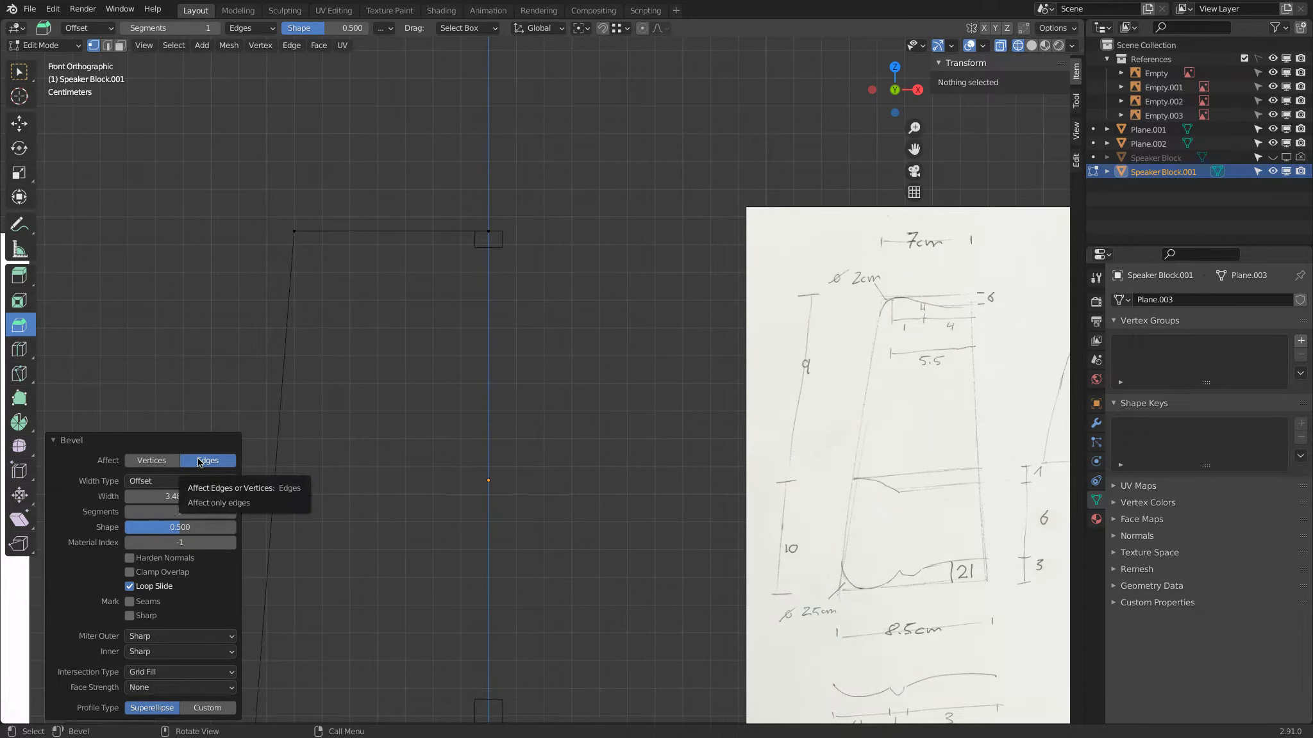
Make the bevel affect vertices, with a width of 2 cm, 15 segments and a shape of 0.6.
{"action": "left_click", "coordinate": [146, 462]}
{"action": "left_click", "coordinate": [180, 497]}
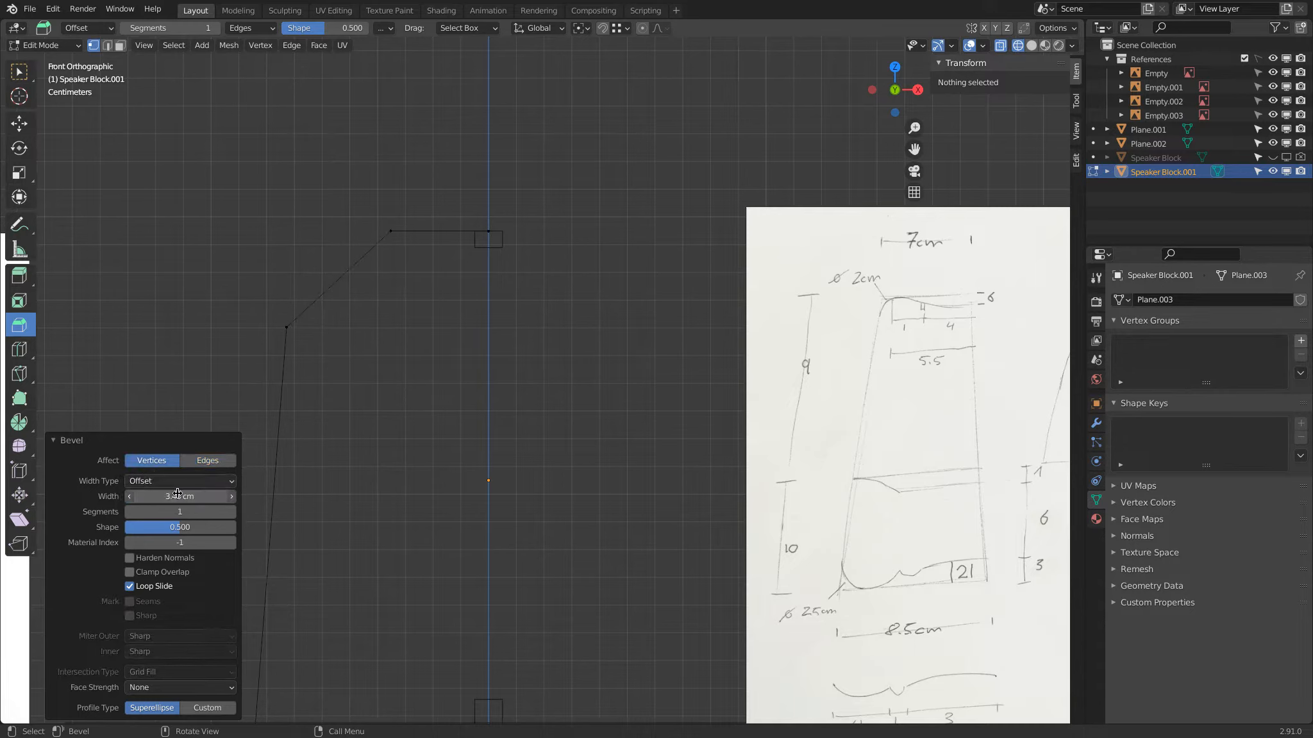
{"action": "type", "text": "2"}
{"action": "key", "text": "Tab"}
{"action": "type", "text": "15"}
{"action": "key", "text": "Tab"}
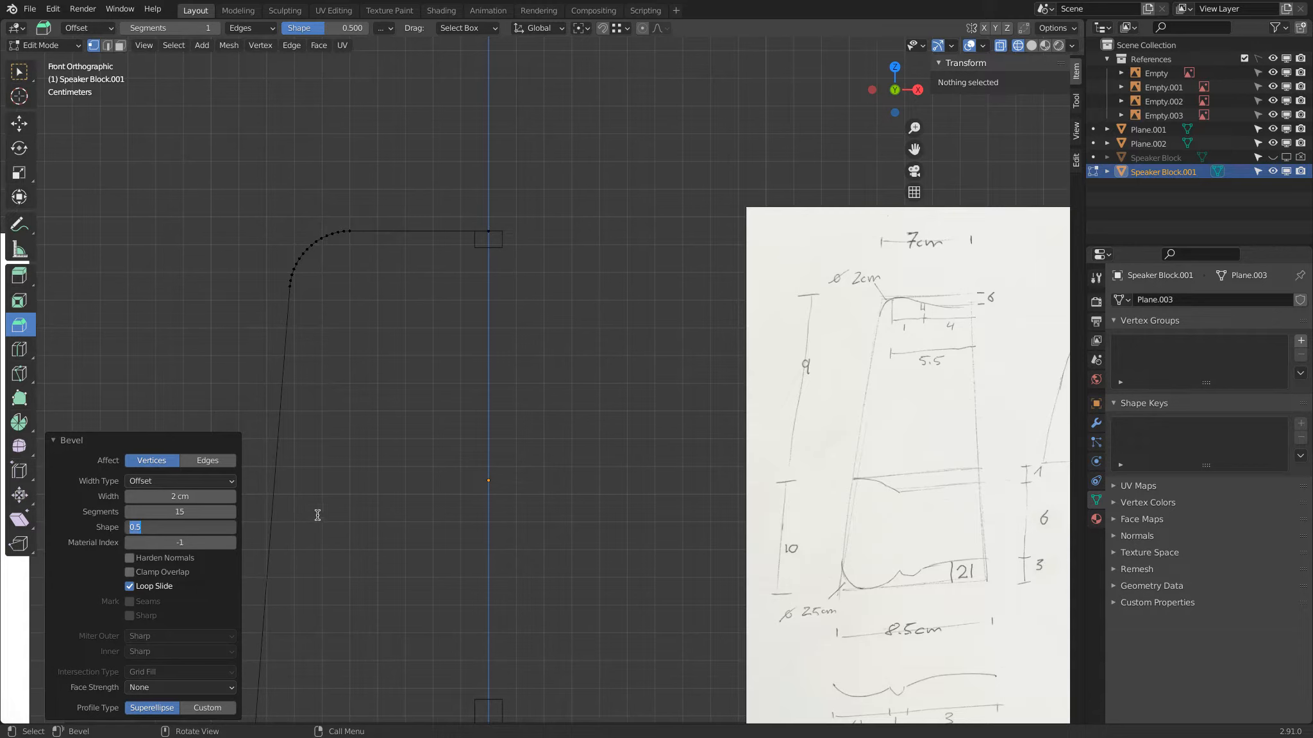
{"action": "type", "text": "0.6"}
{"action": "key", "text": "Return"}
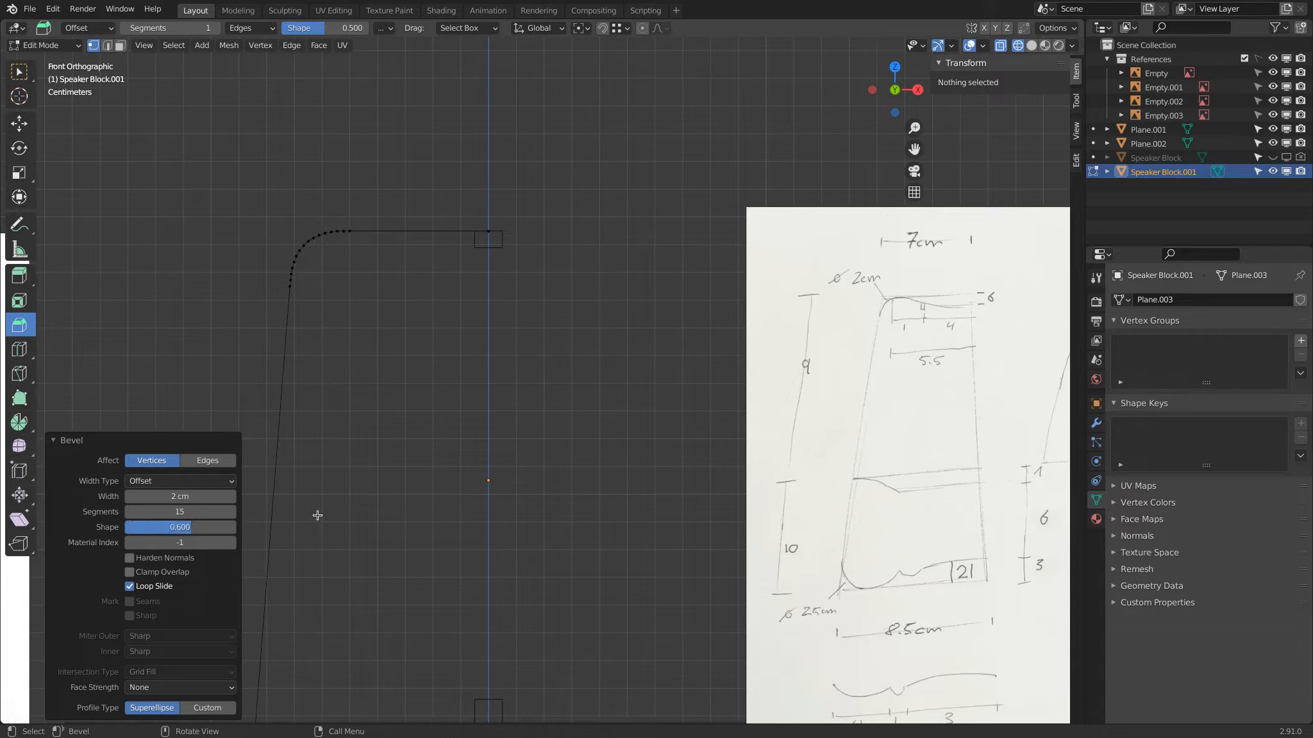
Try a bevel shape of 0.5, and settle on a shape of 0.55.
{"action": "left_click", "coordinate": [195, 529]}
{"action": "type", "text": "0.5"}
{"action": "key", "text": "Return"}
{"action": "left_click", "coordinate": [173, 530]}
{"action": "key", "text": "BackSpace"}
{"action": "type", "text": ".55"}
{"action": "key", "text": "Return"}
Examine the rounded upper corner and compare it with the top recess dimensions in the reference sketch.
{"action": "scroll", "coordinate": [346, 250], "scroll_direction": "up", "scroll_amount": 2}
{"action": "scroll", "coordinate": [348, 249], "scroll_direction": "up", "scroll_amount": 1}
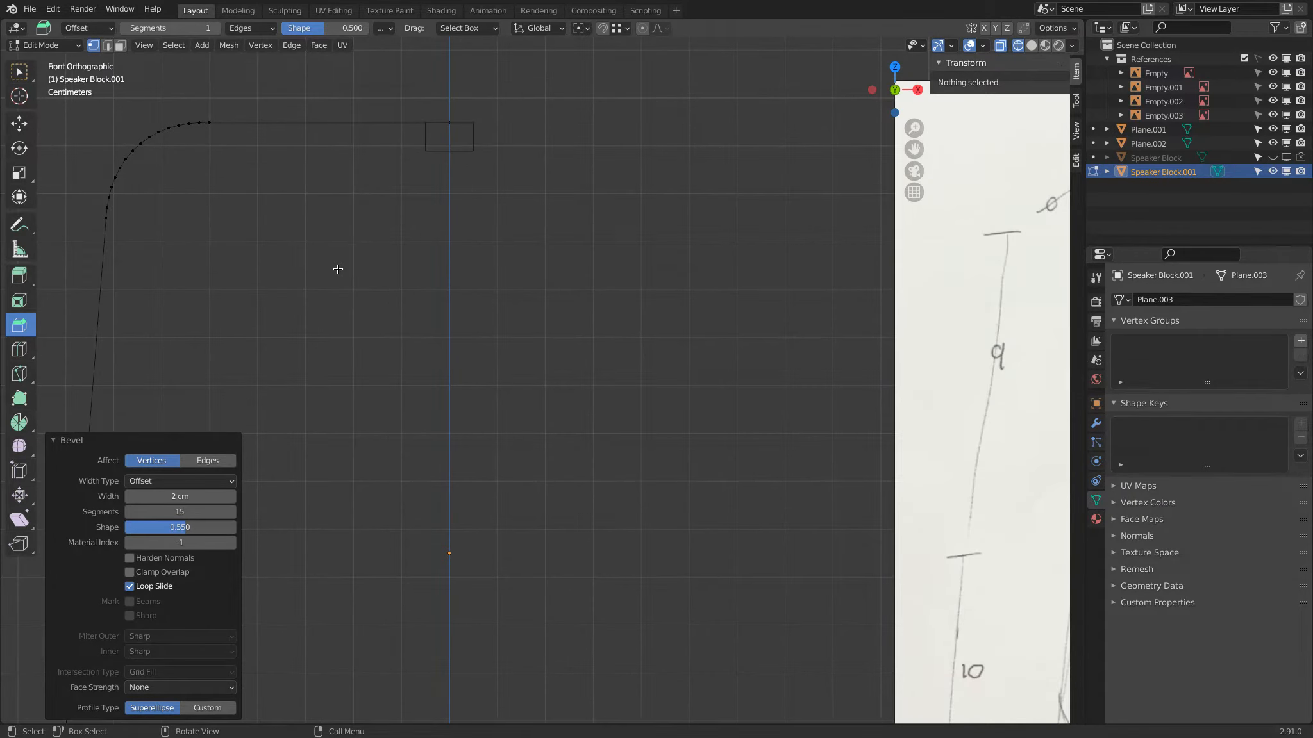
{"action": "scroll", "coordinate": [338, 269], "scroll_direction": "down", "scroll_amount": 2}
{"action": "scroll", "coordinate": [489, 453], "scroll_direction": "down", "scroll_amount": 3}
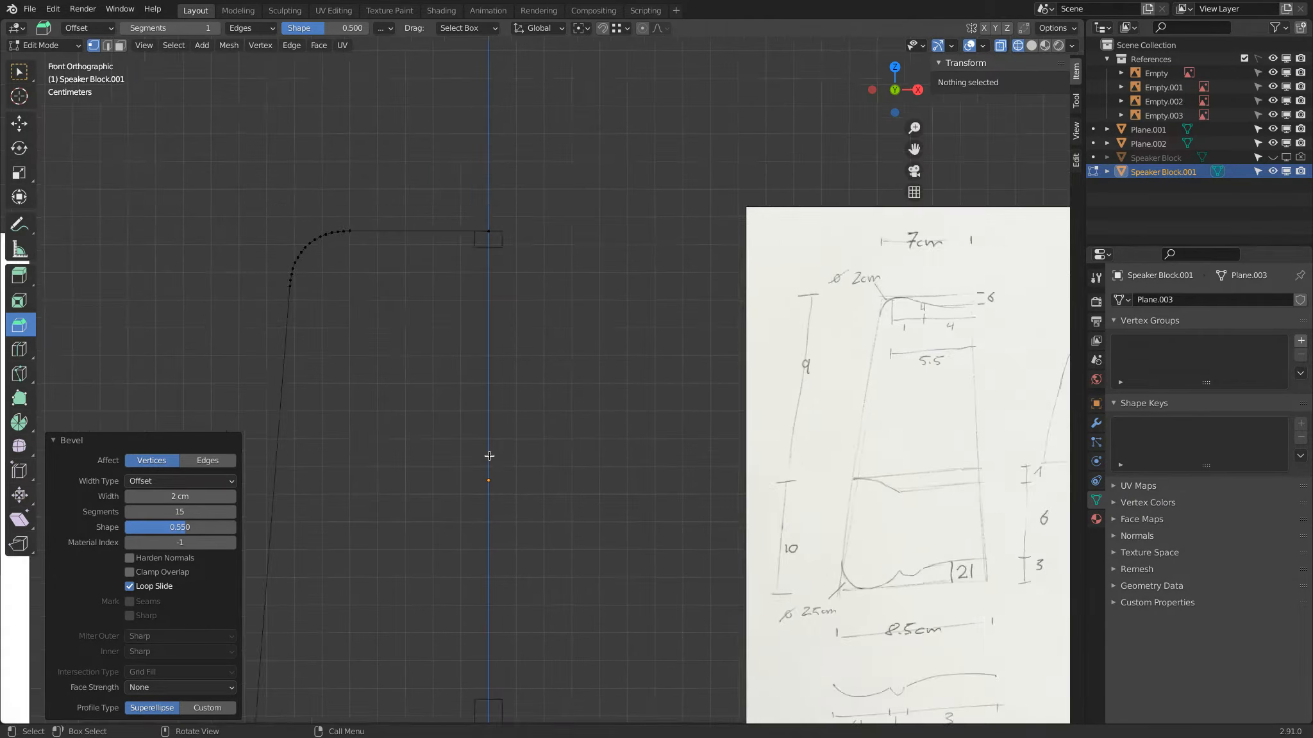
{"action": "middle_click_drag", "start_coordinate": [523, 382], "coordinate": [527, 375], "text": "shift"}
{"action": "middle_click_drag", "start_coordinate": [564, 309], "coordinate": [469, 427], "text": "shift"}
{"action": "scroll", "coordinate": [870, 260], "scroll_direction": "up", "scroll_amount": 2}
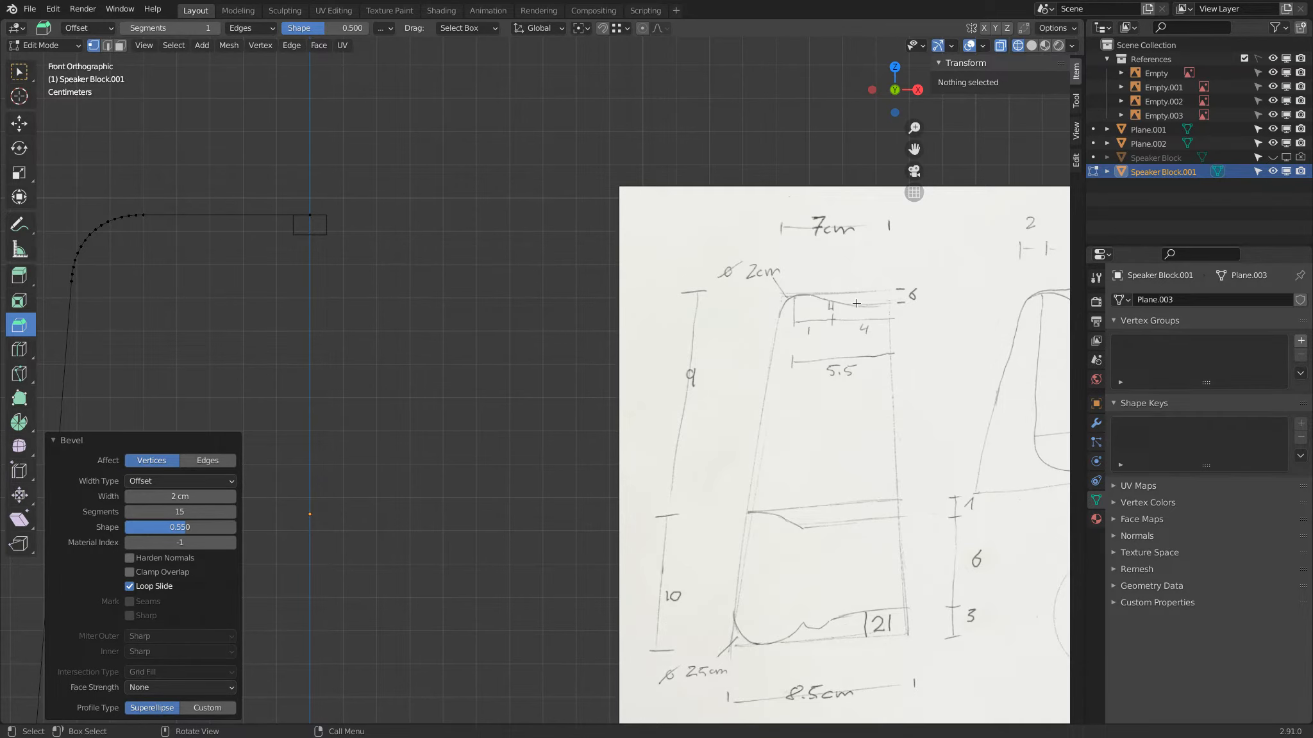
{"action": "middle_click_drag", "start_coordinate": [480, 294], "coordinate": [509, 301], "text": "shift"}
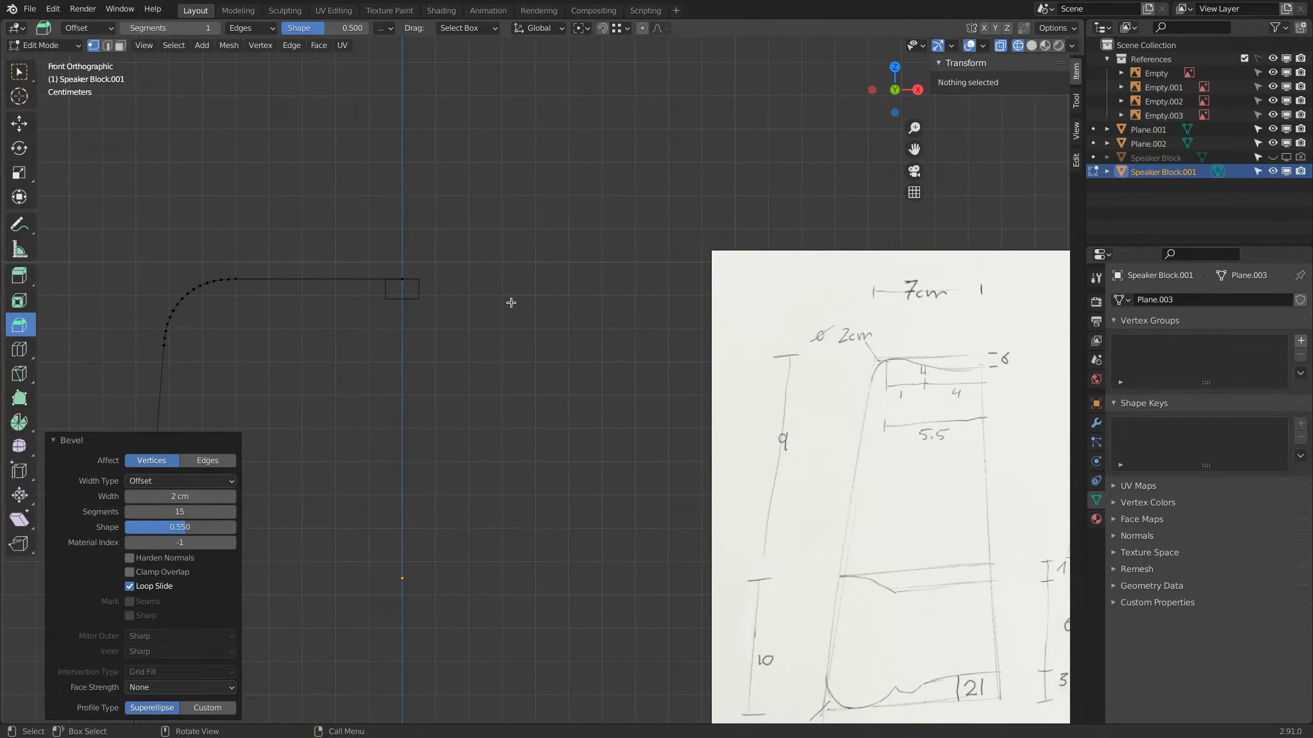
{"action": "scroll", "coordinate": [512, 302], "scroll_direction": "down", "scroll_amount": 1}
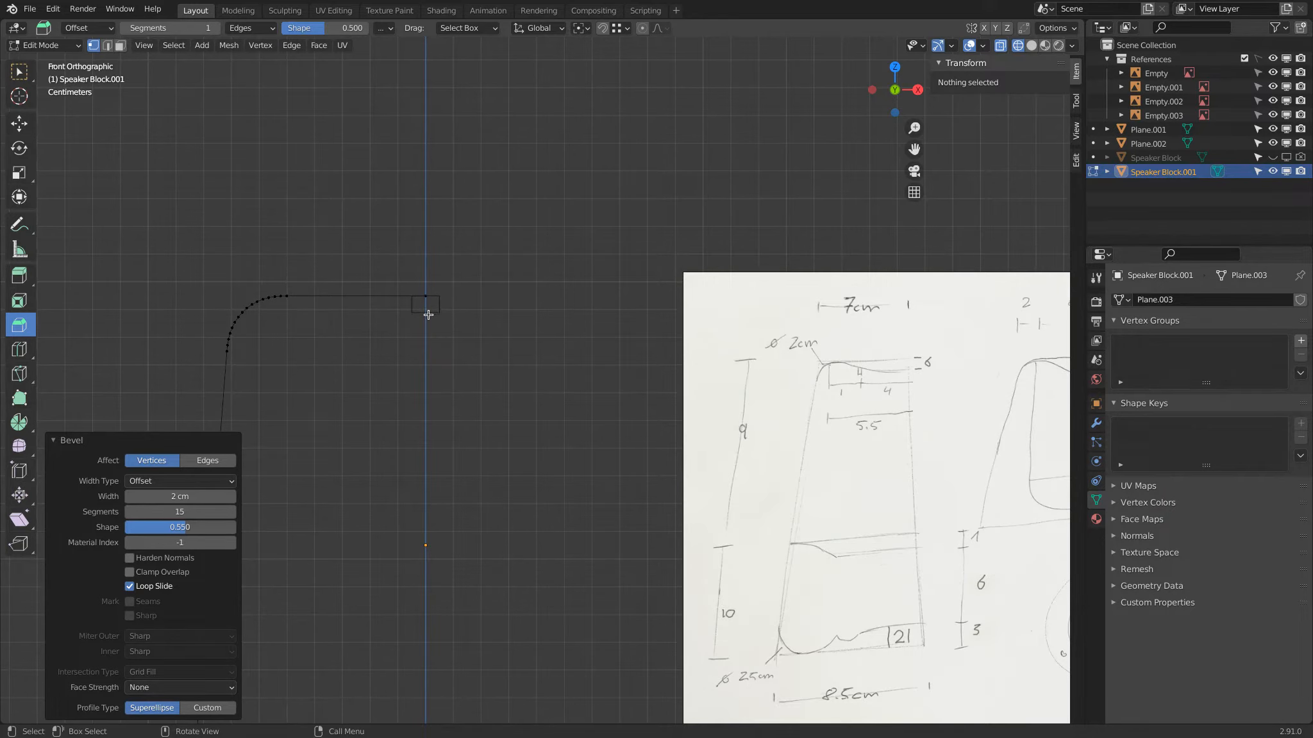
Select the outline's top vertex on the centre axis and snap the 3D cursor to it.
{"action": "scroll", "coordinate": [429, 316], "scroll_direction": "down", "scroll_amount": 3}
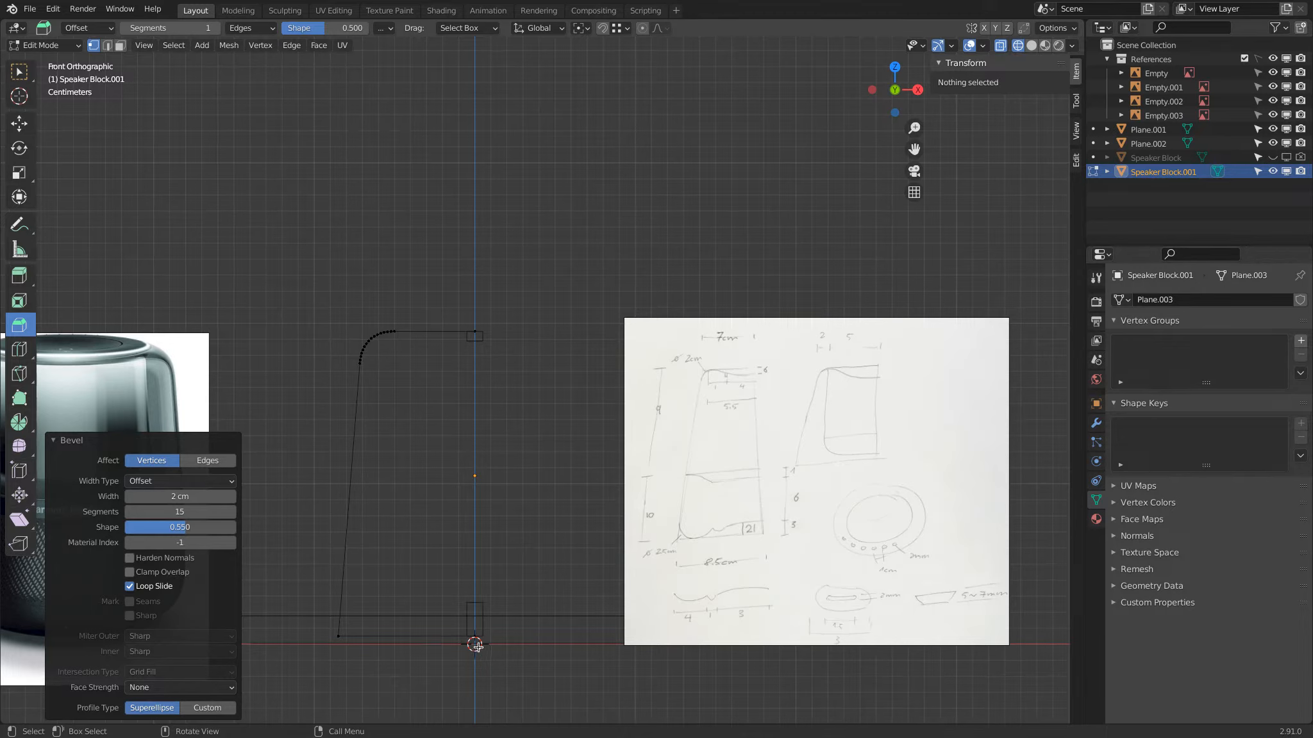
{"action": "left_click", "coordinate": [475, 335]}
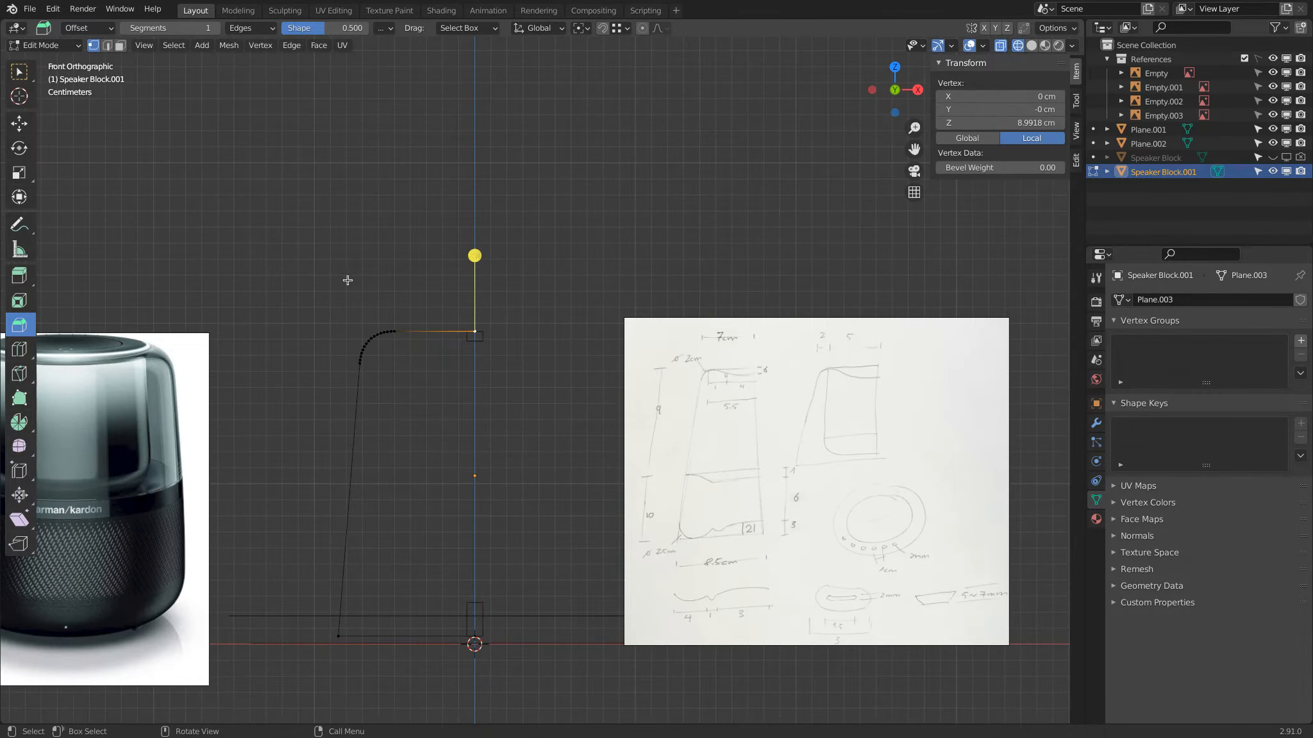
{"action": "left_click", "coordinate": [19, 72]}
{"action": "key", "text": "shift+s"}
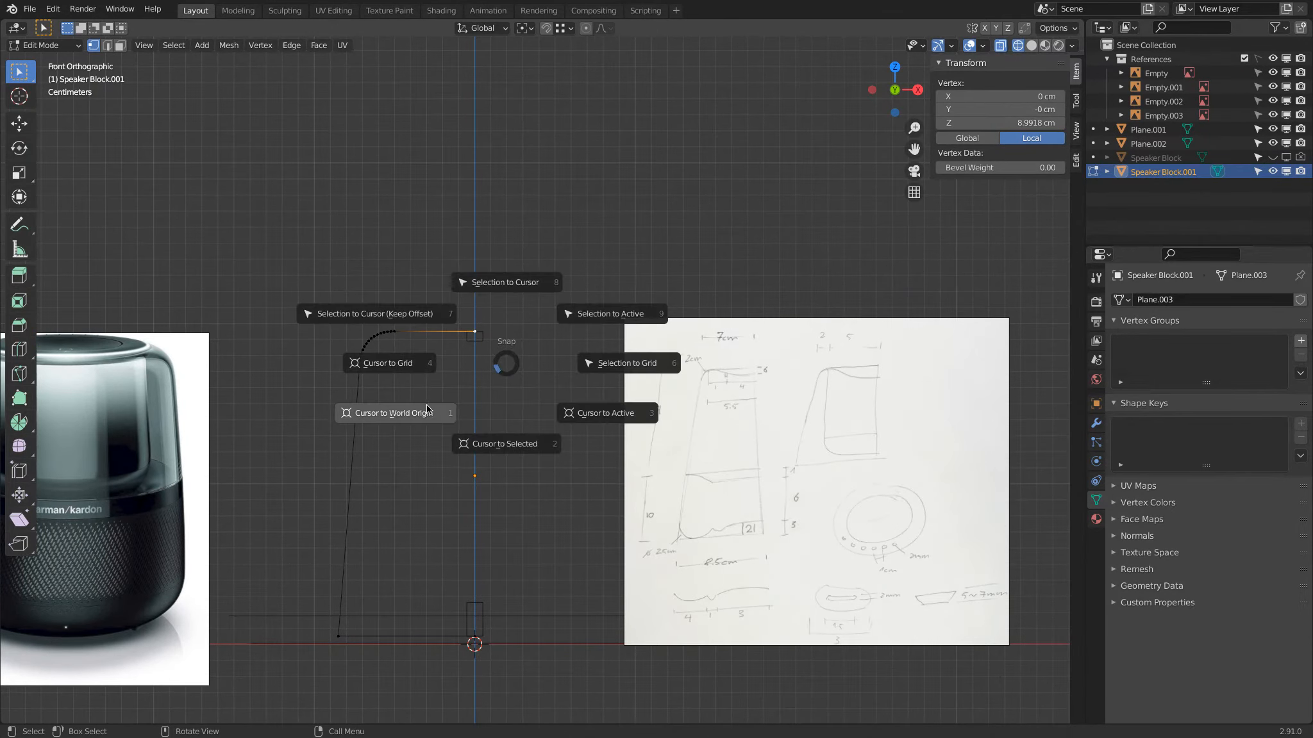
{"action": "left_click", "coordinate": [527, 455]}
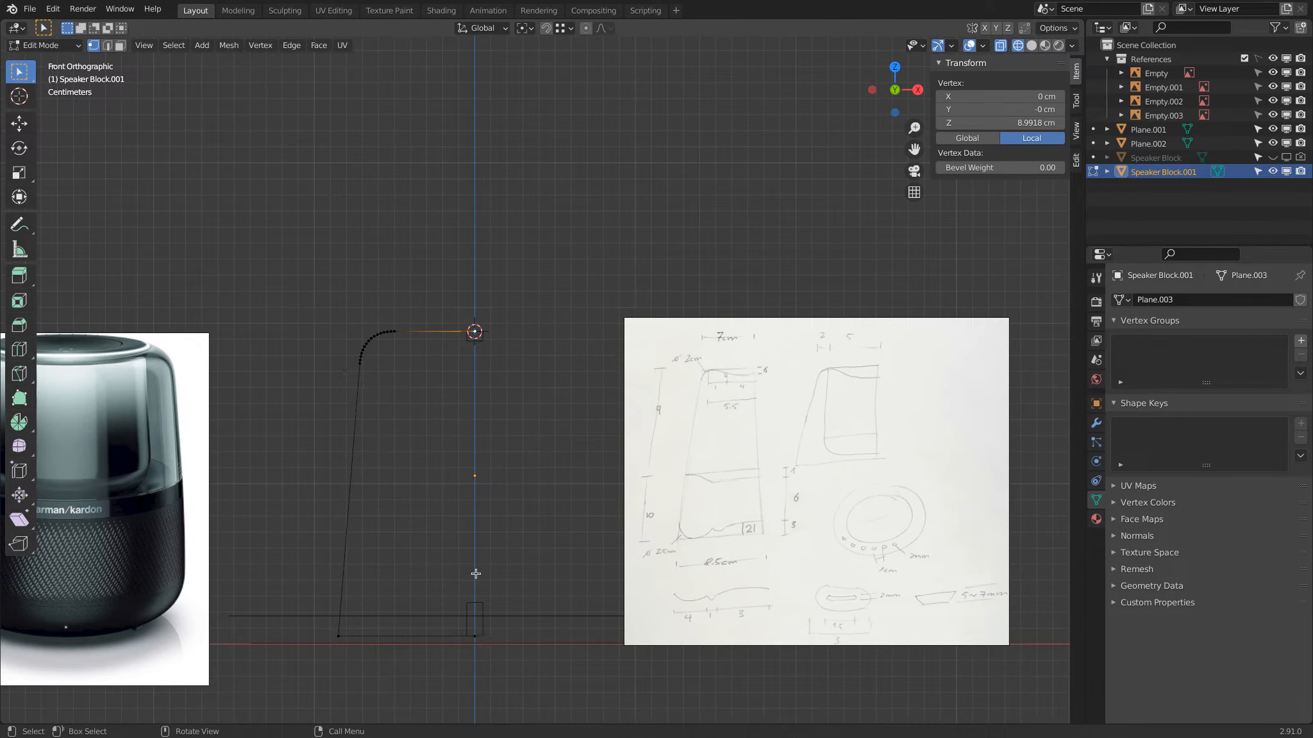
Add a mesh circle with 64 vertices at the 3D cursor on the outline's top centre.
{"action": "scroll", "coordinate": [479, 285], "scroll_direction": "up", "scroll_amount": 2}
{"action": "key", "text": "shift+a"}
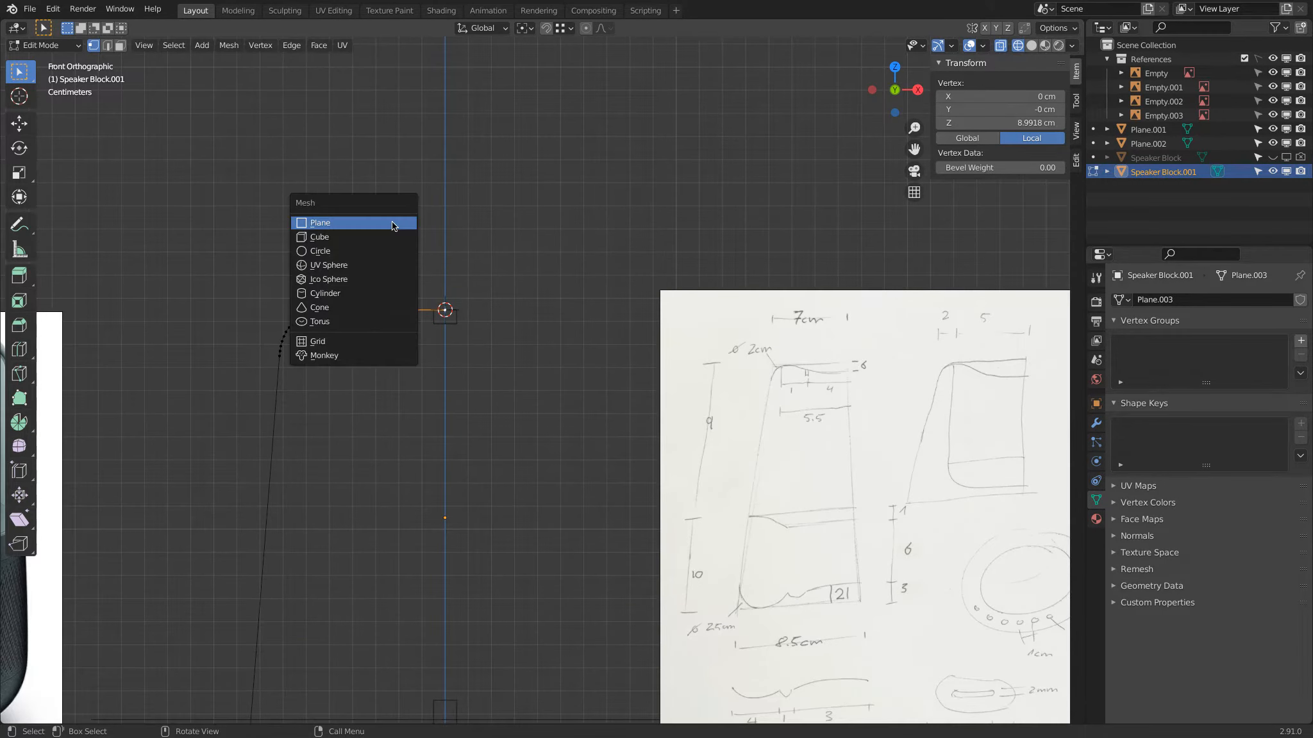
{"action": "left_click", "coordinate": [384, 252]}
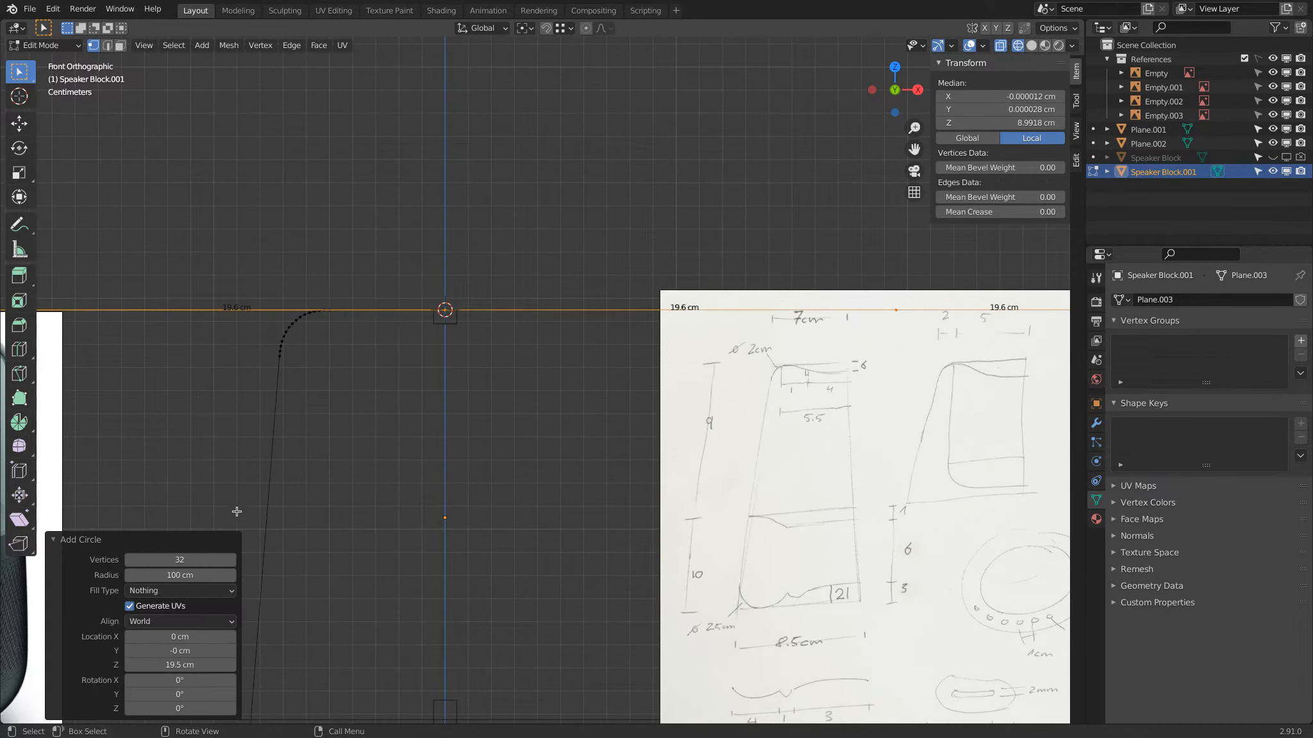
{"action": "left_click", "coordinate": [178, 557]}
{"action": "type", "text": "64"}
{"action": "key", "text": "Return"}
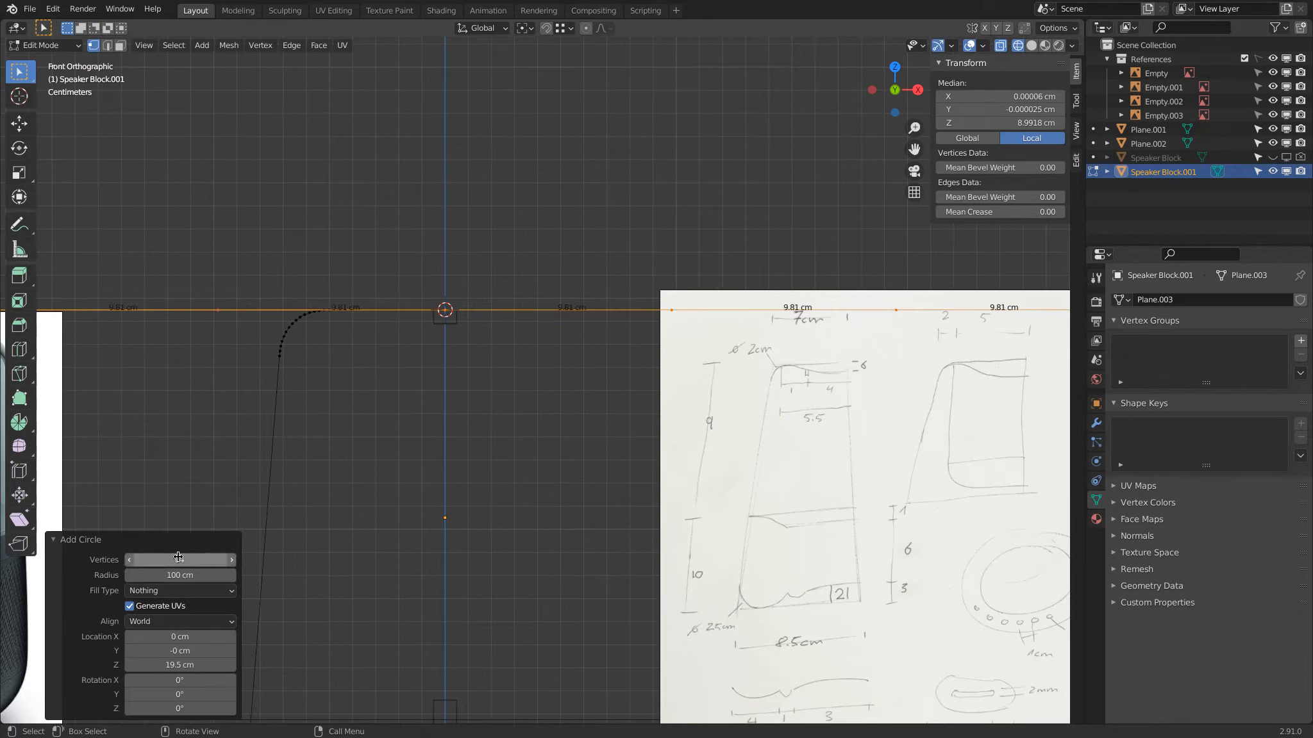
Turn off the edge length display and rotate the new circle 90° about X.
{"action": "left_click", "coordinate": [982, 45]}
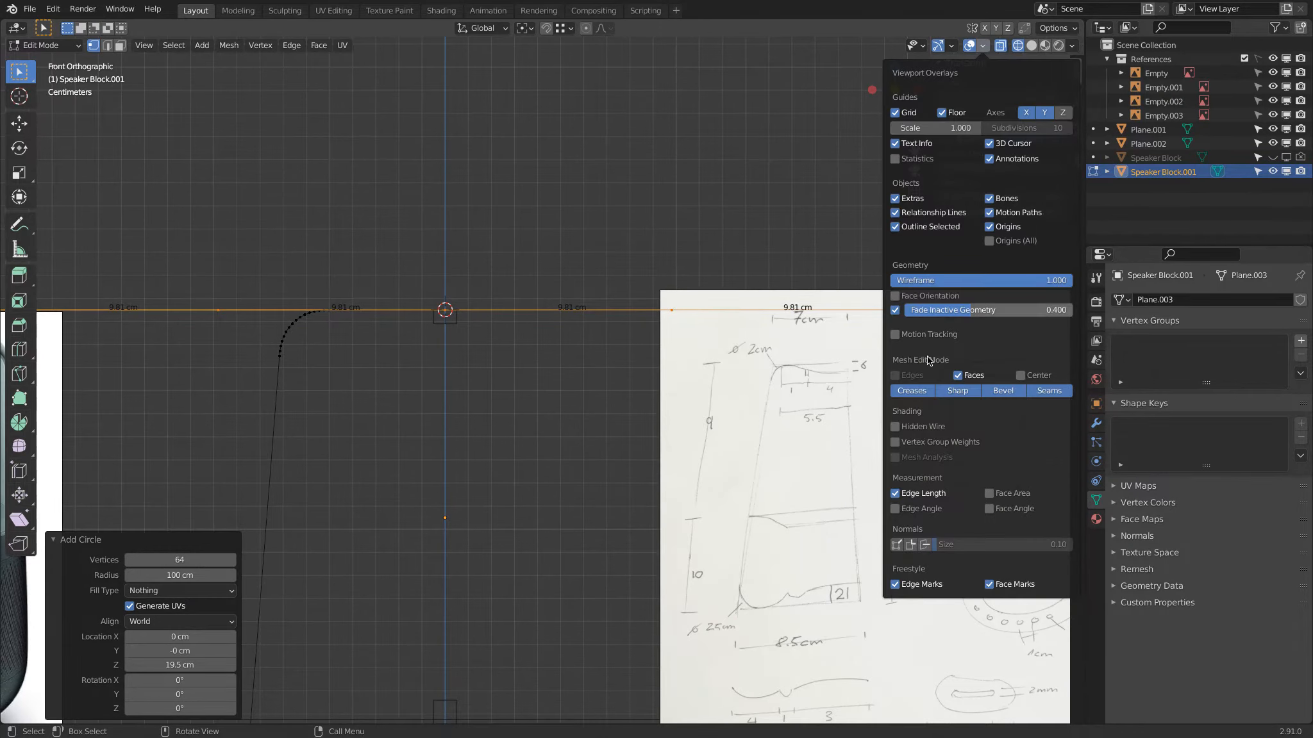
{"action": "left_click", "coordinate": [896, 493]}
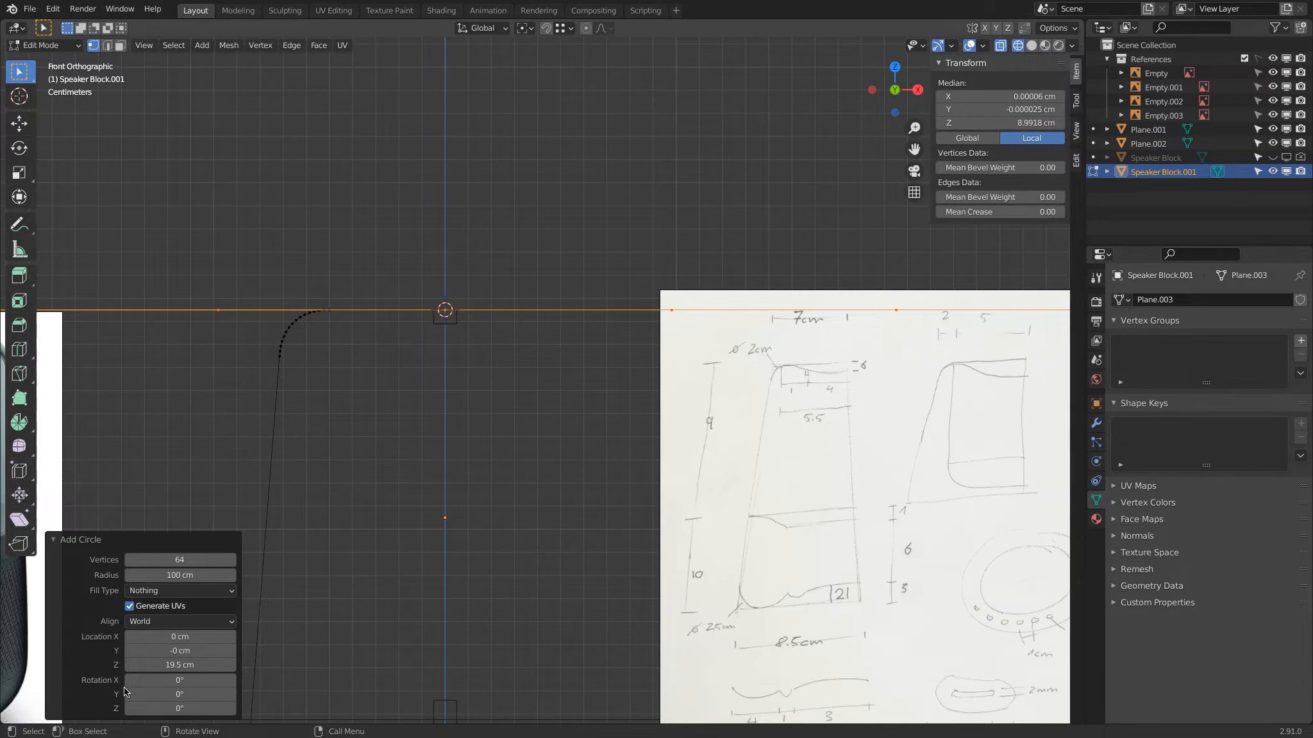
{"action": "left_click", "coordinate": [154, 680]}
{"action": "type", "text": "90"}
{"action": "key", "text": "Return"}
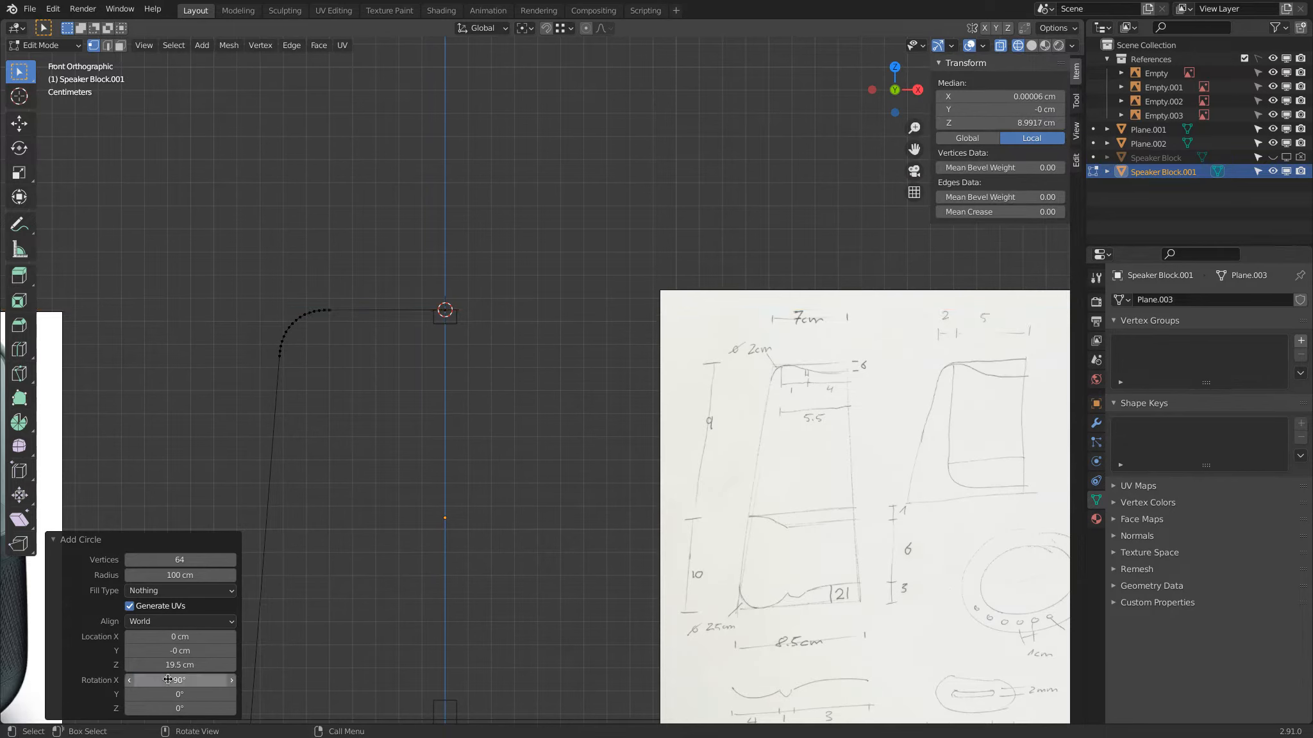
Try a circle radius of 9 cm with its centre raised to Z 27.2 cm.
{"action": "left_click", "coordinate": [183, 575]}
{"action": "type", "text": "80"}
{"action": "key", "text": "Return"}
{"action": "left_click_drag", "start_coordinate": [187, 579], "coordinate": [143, 588]}
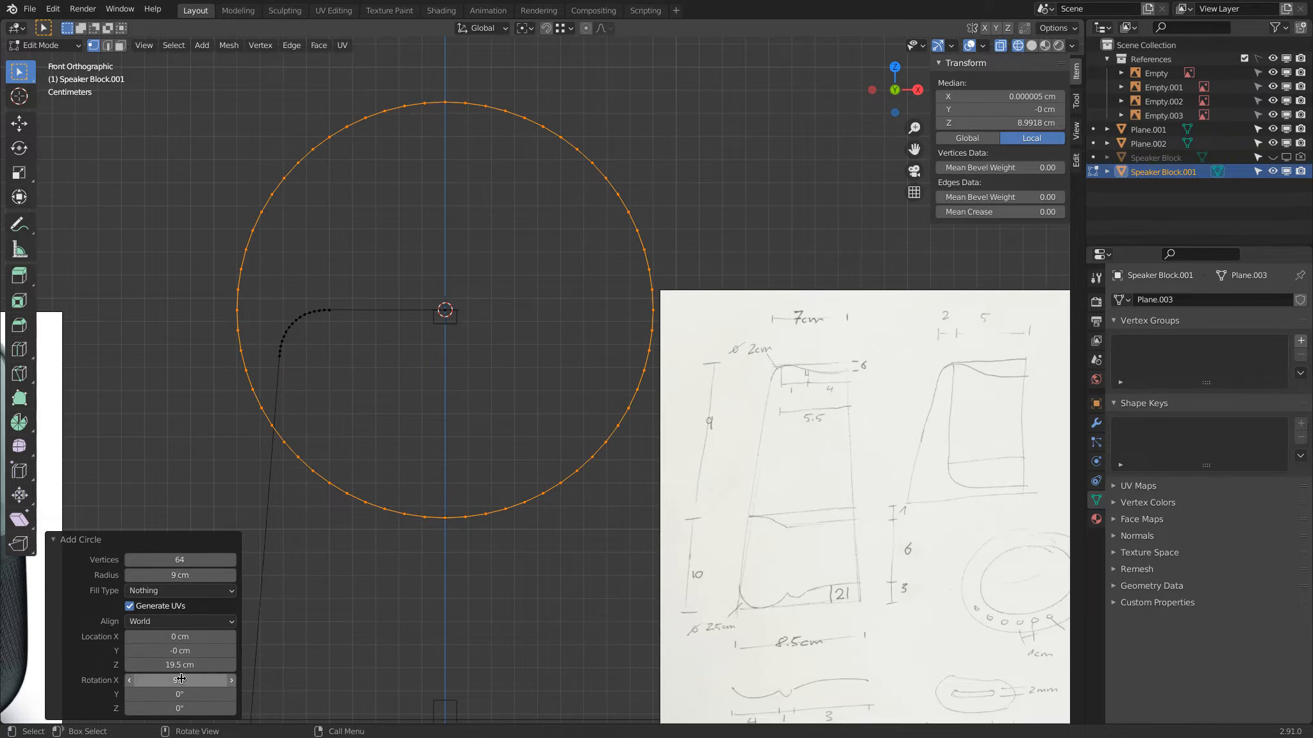
{"action": "left_click_drag", "start_coordinate": [183, 665], "coordinate": [232, 645]}
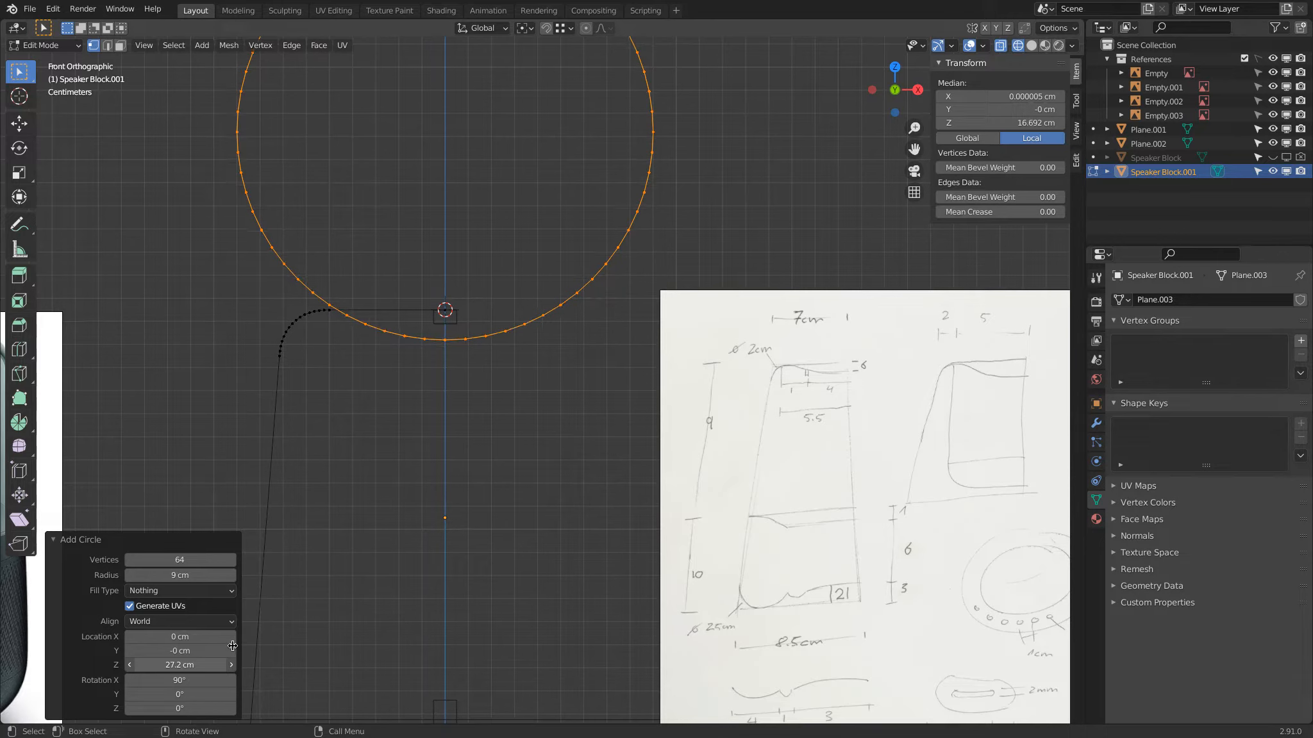
Set the circle to 128 vertices and a 20 cm radius, and raise its centre to Z 38.9 cm.
{"action": "left_click", "coordinate": [180, 559]}
{"action": "type", "text": "1"}
{"action": "key", "text": "Tab"}
{"action": "type", "text": "28"}
{"action": "type", "text": "20"}
{"action": "key", "text": "Return"}
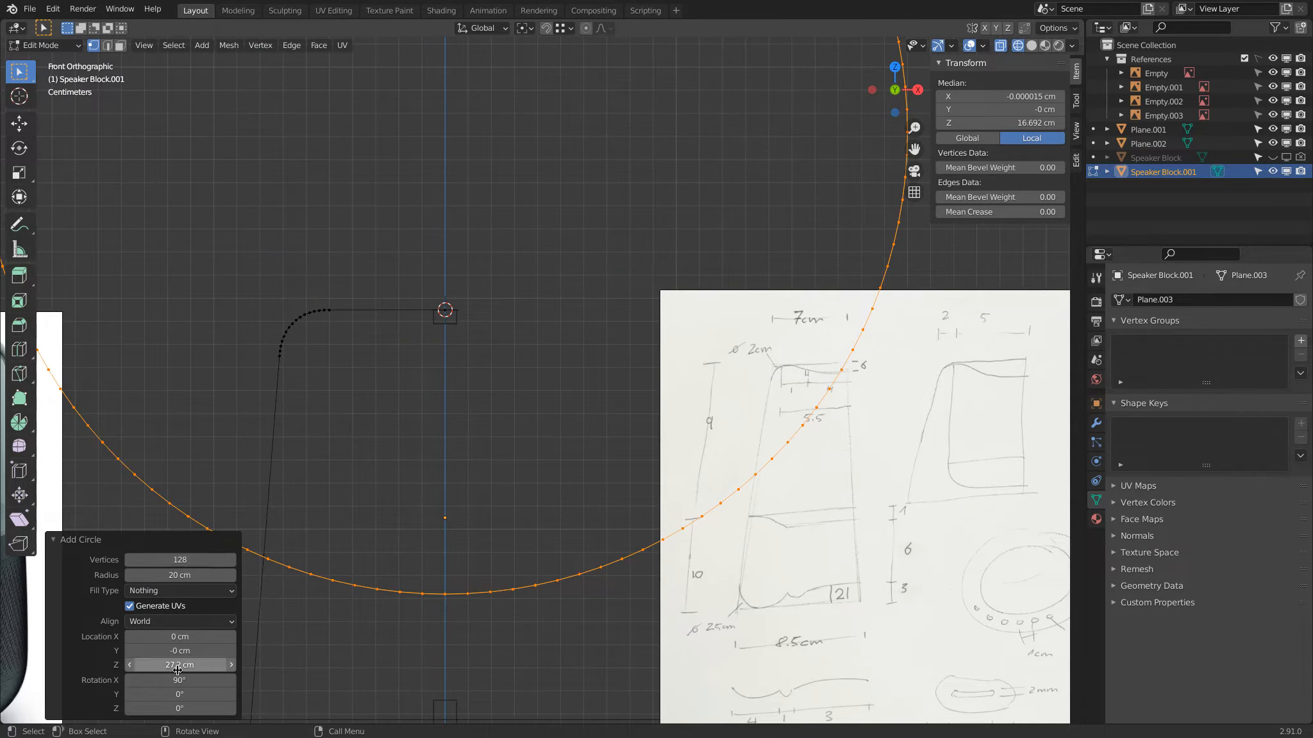
{"action": "left_click_drag", "start_coordinate": [188, 665], "coordinate": [253, 656]}
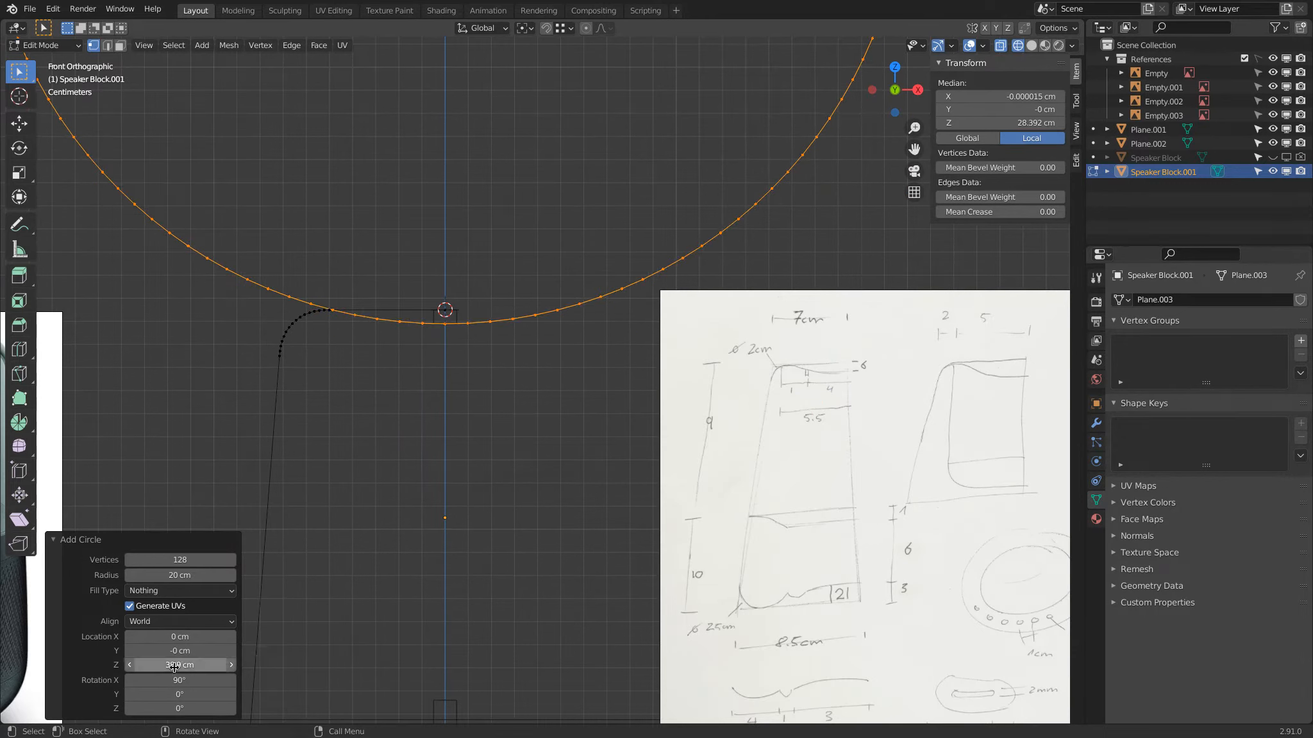
Increase the circle's vertex count to 256 and raise its centre to Z 39.8 cm, clear of the outline.
{"action": "scroll", "coordinate": [340, 340], "scroll_direction": "up", "scroll_amount": 3}
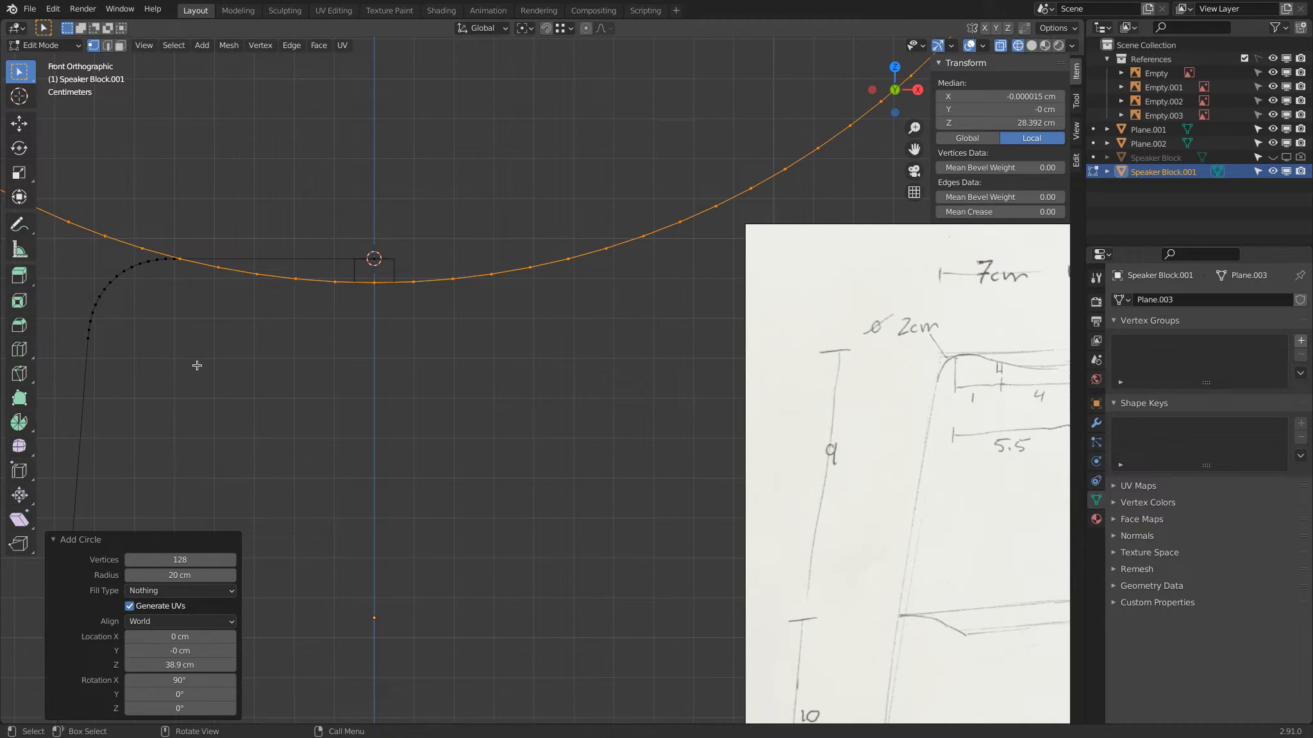
{"action": "left_click", "coordinate": [178, 561]}
{"action": "key", "text": "Home"}
{"action": "key", "text": "shift+Right"}
{"action": "key", "text": "shift+Right"}
{"action": "type", "text": "2"}
{"action": "key", "text": "Return"}
{"action": "scroll", "coordinate": [401, 282], "scroll_direction": "up", "scroll_amount": 2}
{"action": "middle_click_drag", "start_coordinate": [327, 273], "coordinate": [532, 427], "text": "shift"}
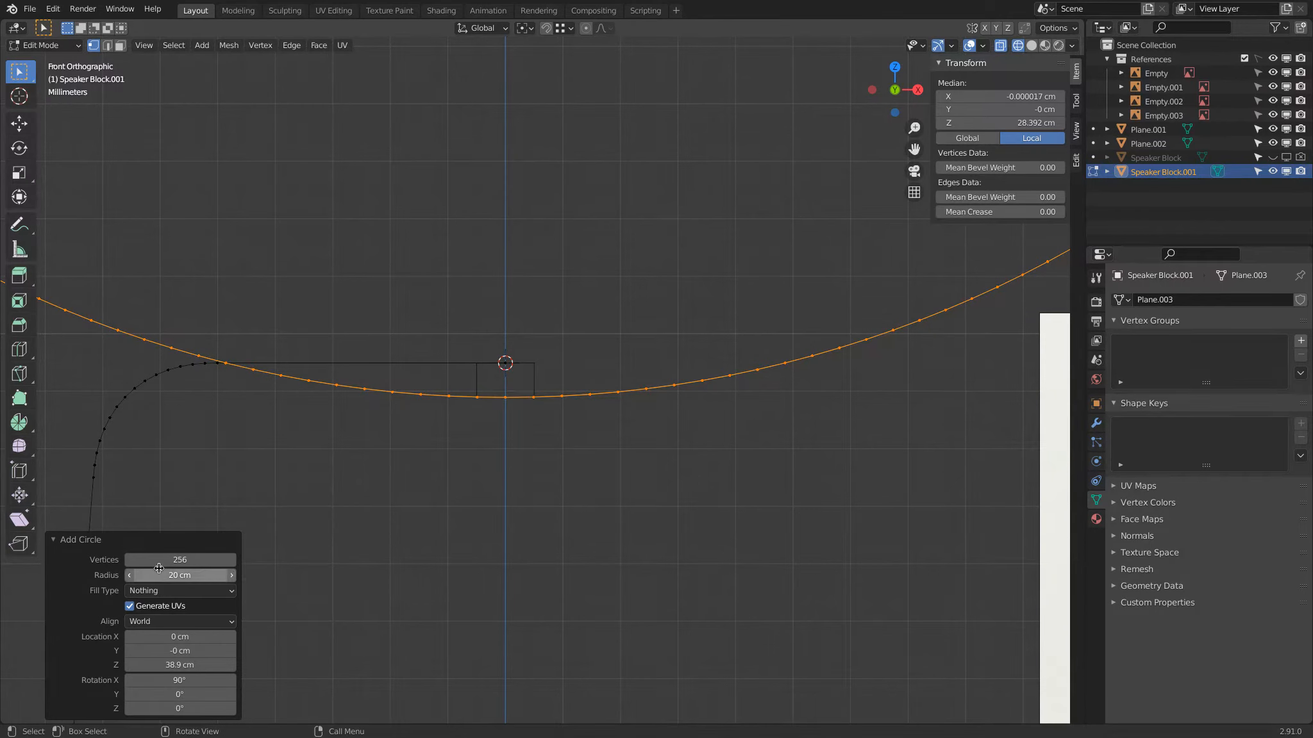
{"action": "scroll", "coordinate": [561, 450], "scroll_direction": "down", "scroll_amount": 3}
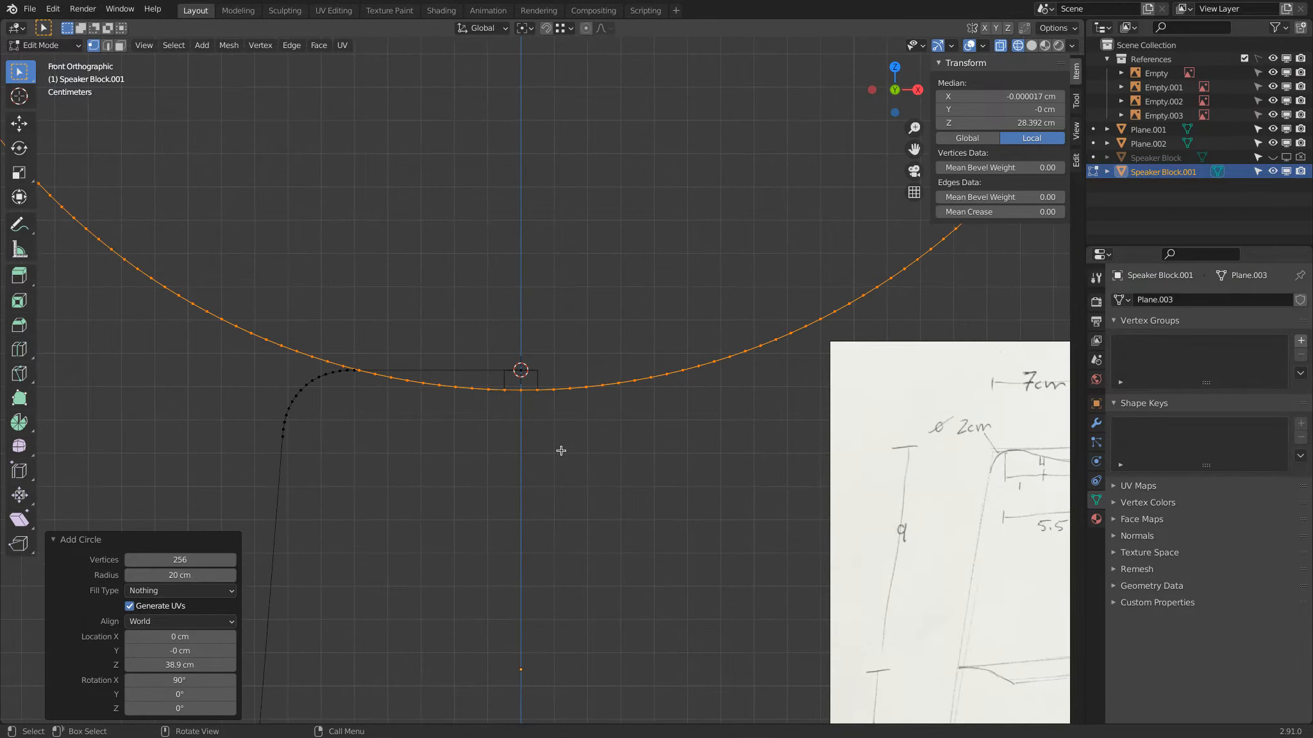
{"action": "scroll", "coordinate": [566, 454], "scroll_direction": "down", "scroll_amount": 1}
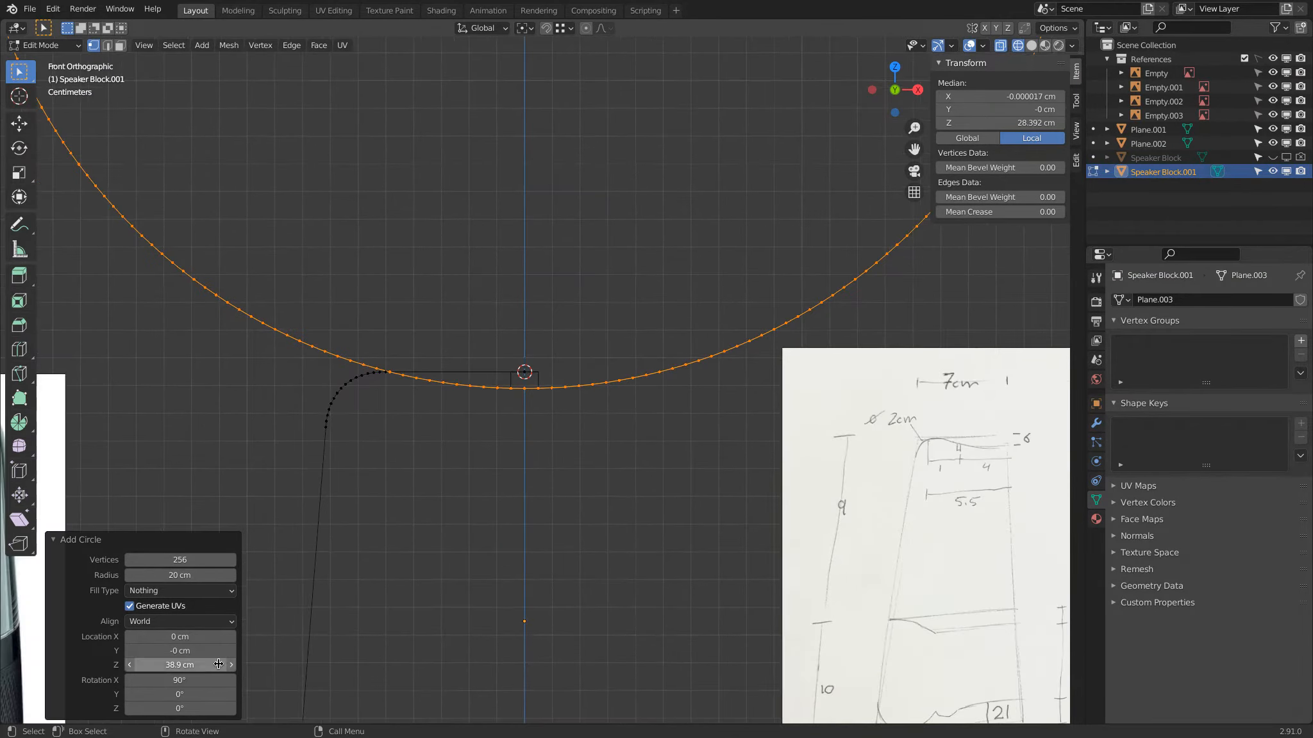
{"action": "left_click_drag", "start_coordinate": [196, 666], "coordinate": [224, 666]}
{"action": "scroll", "coordinate": [429, 296], "scroll_direction": "up", "scroll_amount": 2}
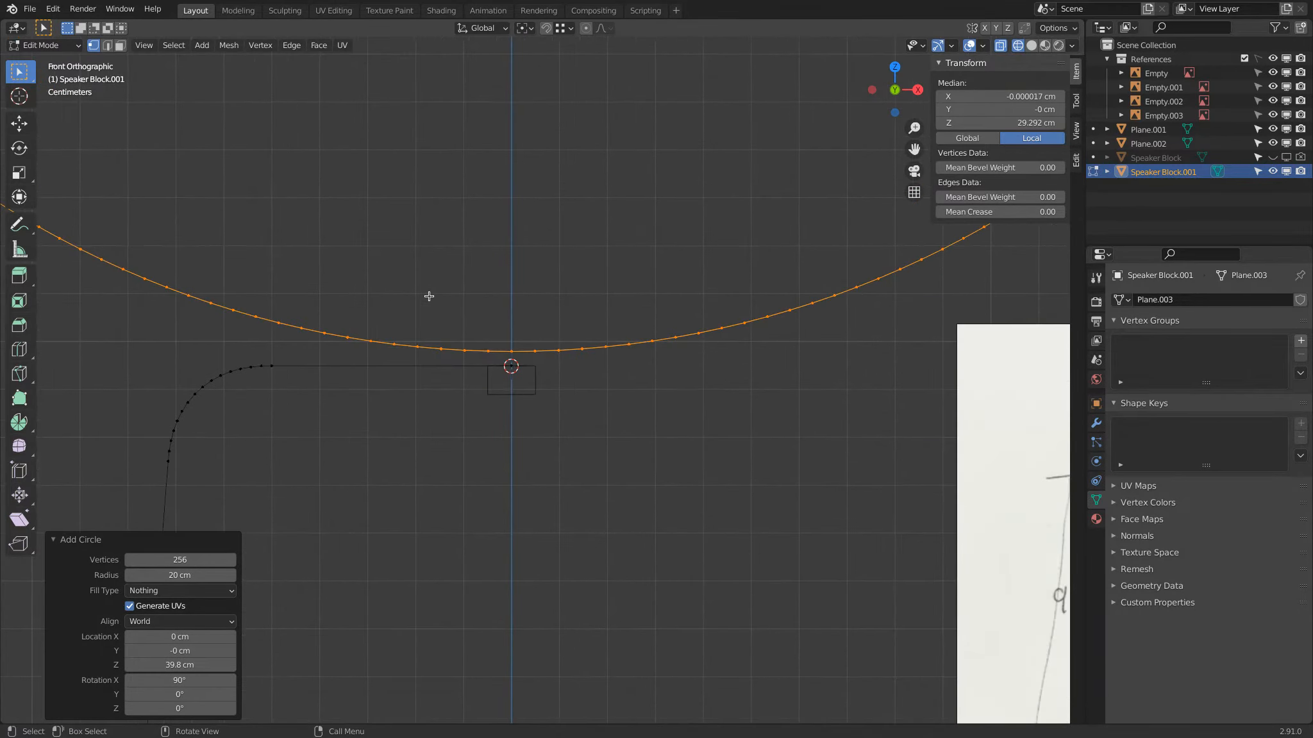
Delete all circle vertices except the short bottom arc between the rounded corner's end and the centre axis.
{"action": "key", "text": "b"}
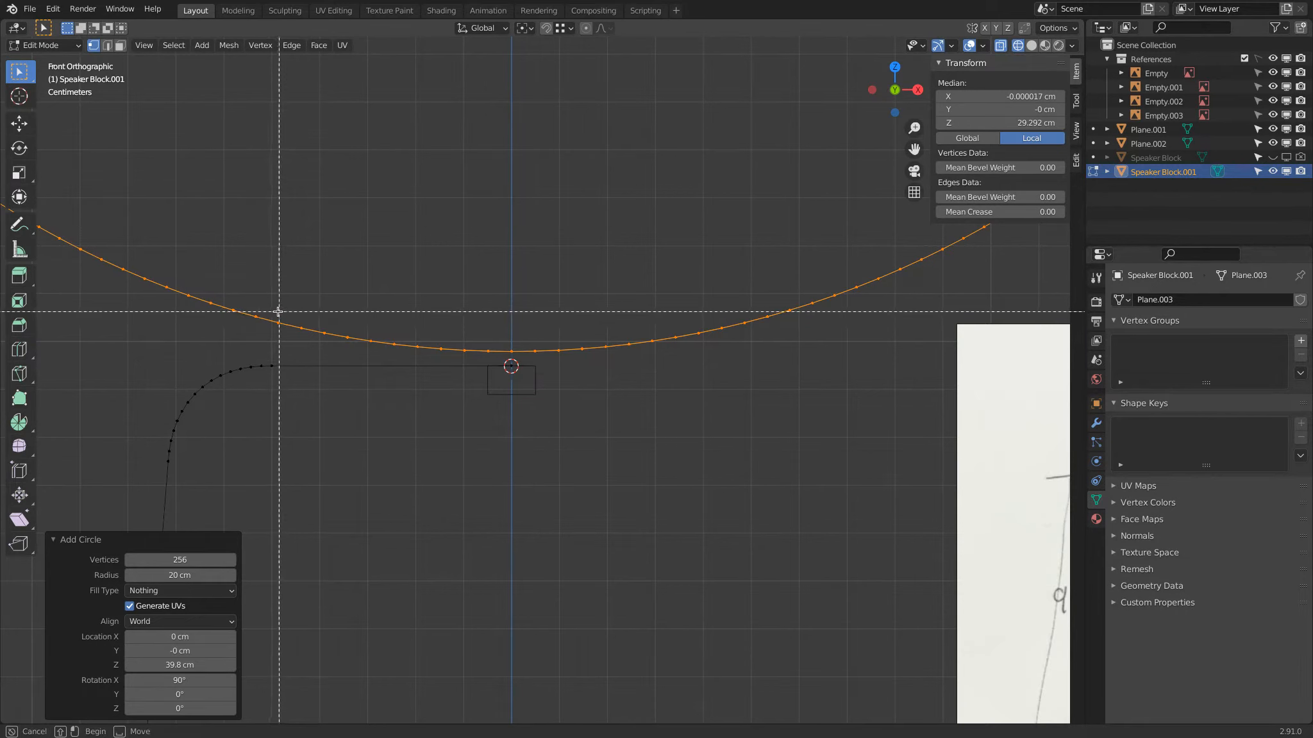
{"action": "left_click_drag", "start_coordinate": [274, 316], "coordinate": [517, 357]}
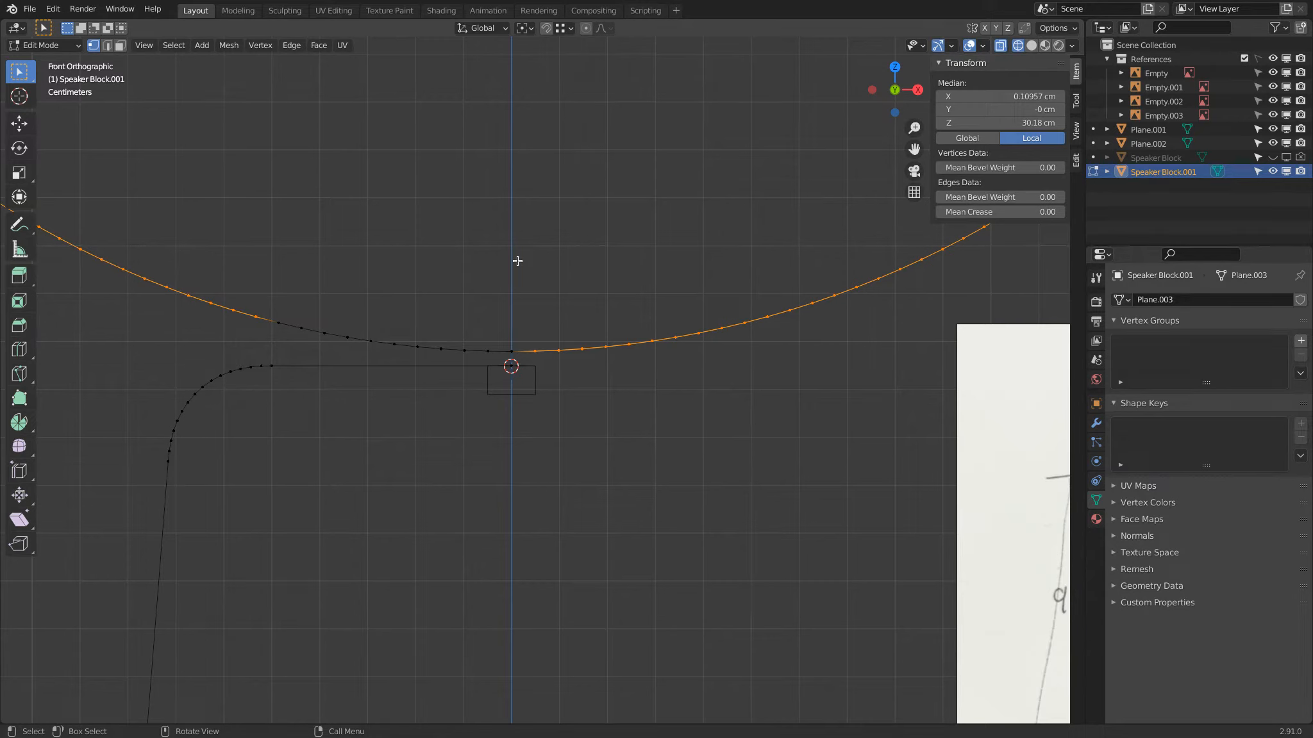
{"action": "key", "text": "x"}
{"action": "left_click", "coordinate": [513, 250]}
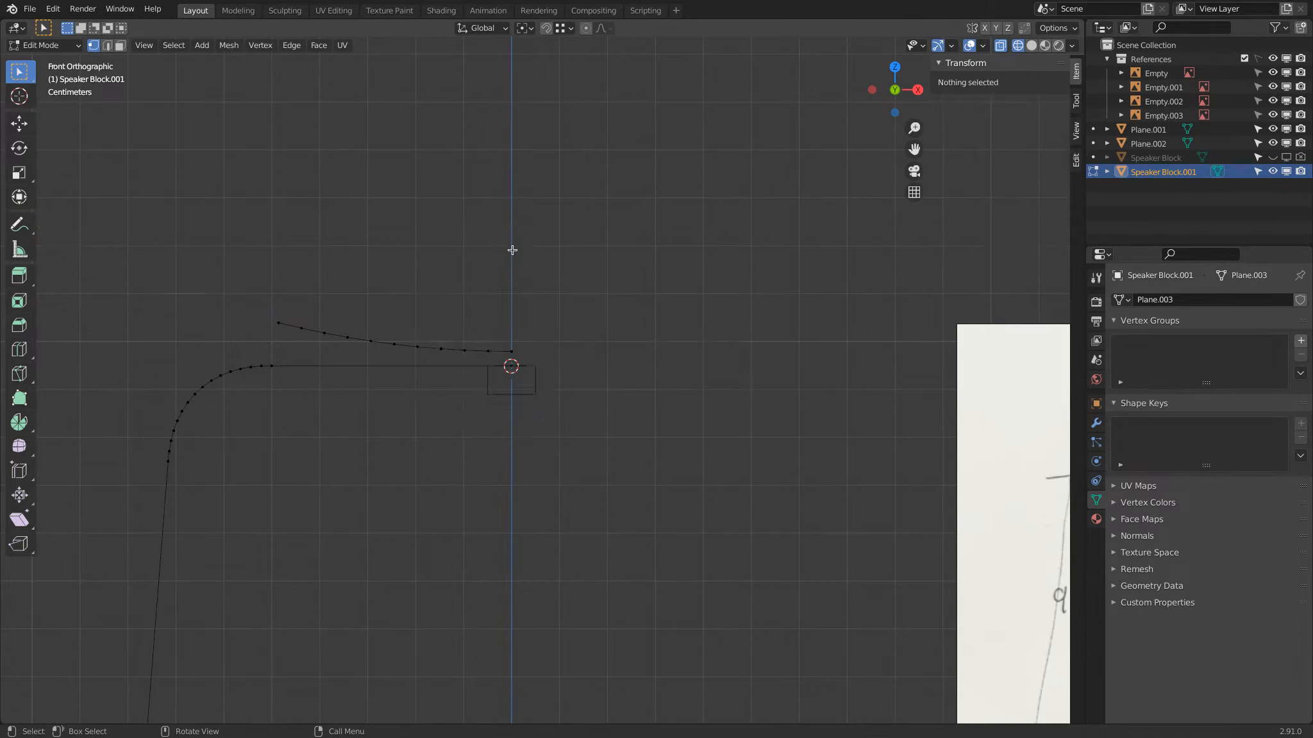
Delete the outline's flat-top vertex on the centre axis.
{"action": "left_click", "coordinate": [511, 368]}
{"action": "key", "text": "x"}
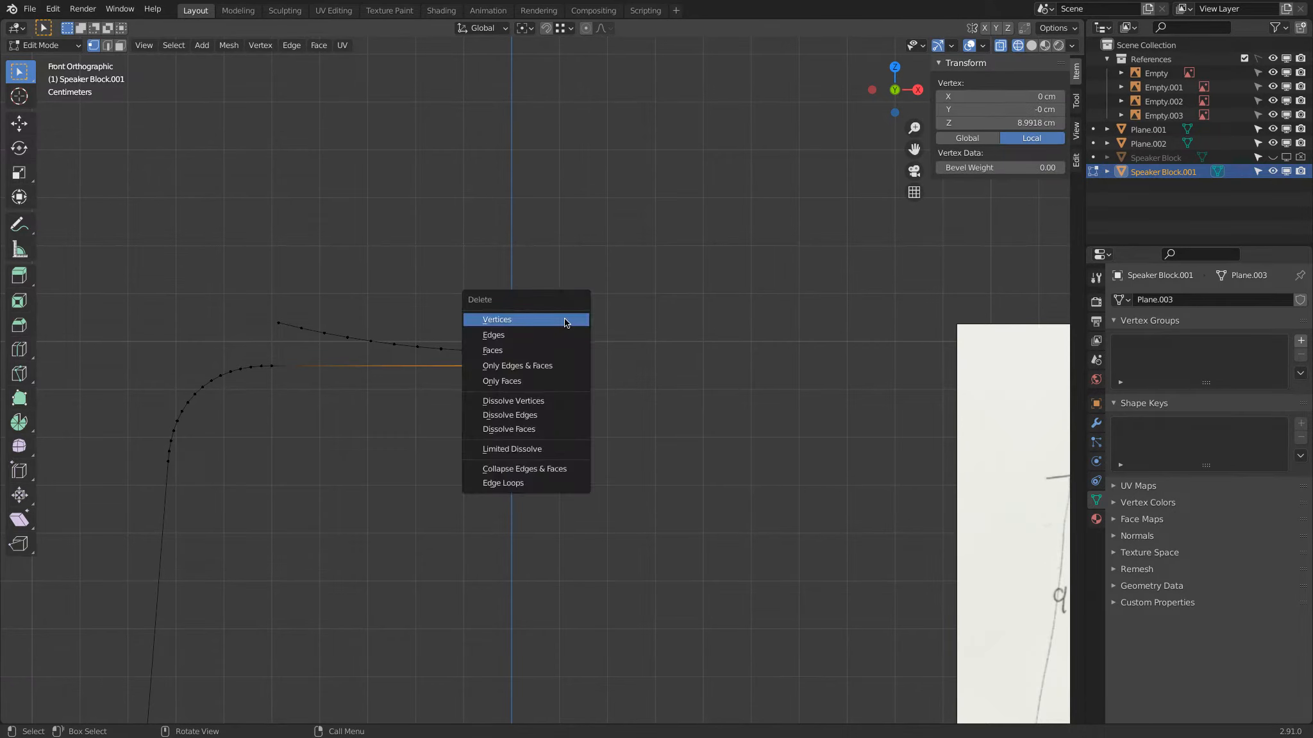
{"action": "left_click", "coordinate": [564, 320]}
Select the remaining shallow arc and lower it about 0.906 cm along Z to the level of the rounded corner's end.
{"action": "key", "text": "b"}
{"action": "left_click_drag", "start_coordinate": [273, 313], "coordinate": [521, 359]}
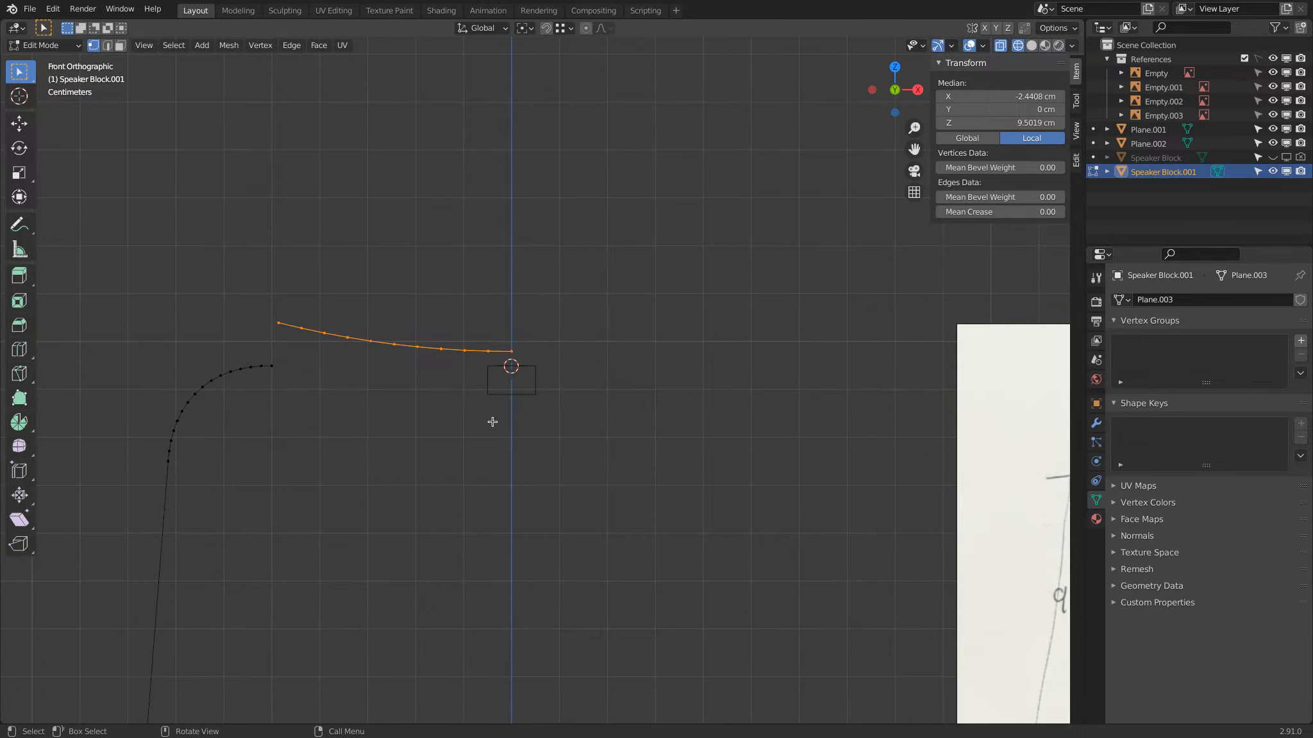
{"action": "key", "text": "g"}
{"action": "key", "text": "z"}
{"action": "key", "text": "ctrl"}
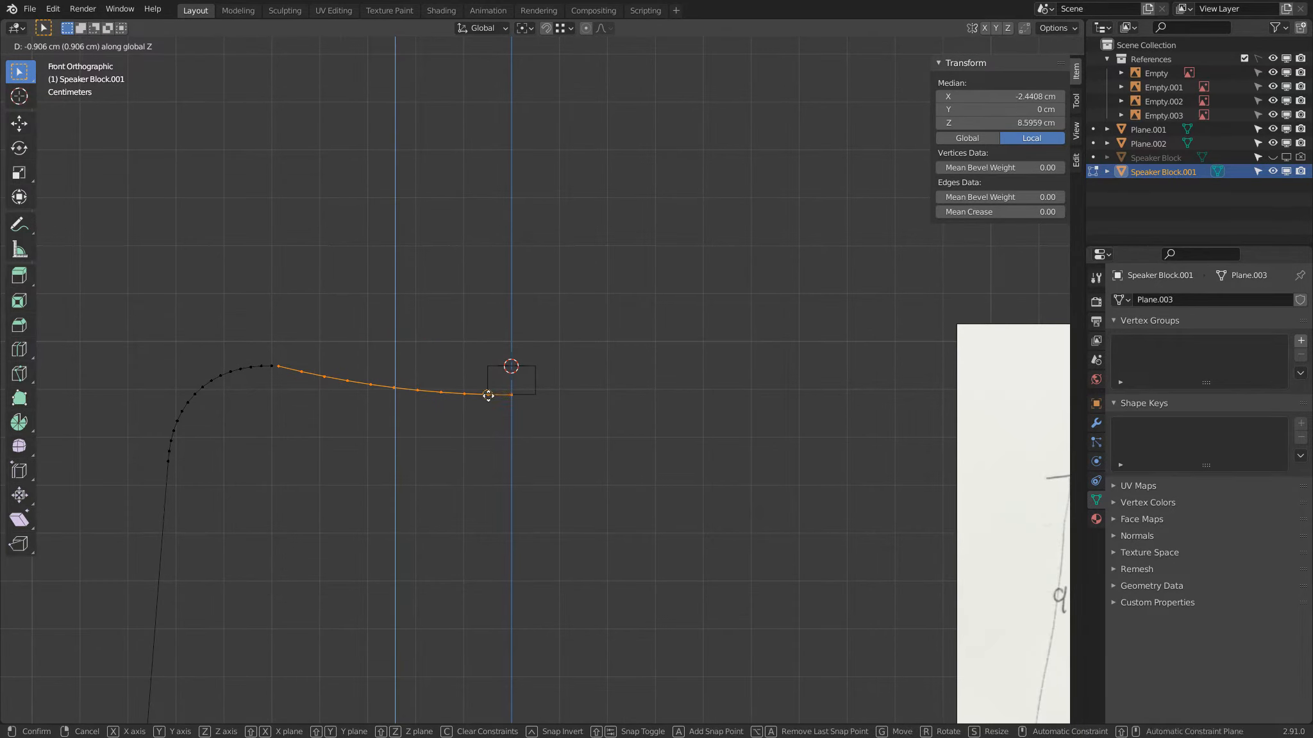
{"action": "key", "text": "ctrl"}
{"action": "left_click", "coordinate": [491, 396]}
Nudge the shallow arc up about 0.006 cm along Z so its centre end meets the recess guide's lower edge.
{"action": "scroll", "coordinate": [518, 400], "scroll_direction": "up", "scroll_amount": 3}
{"action": "scroll", "coordinate": [519, 400], "scroll_direction": "up", "scroll_amount": 2}
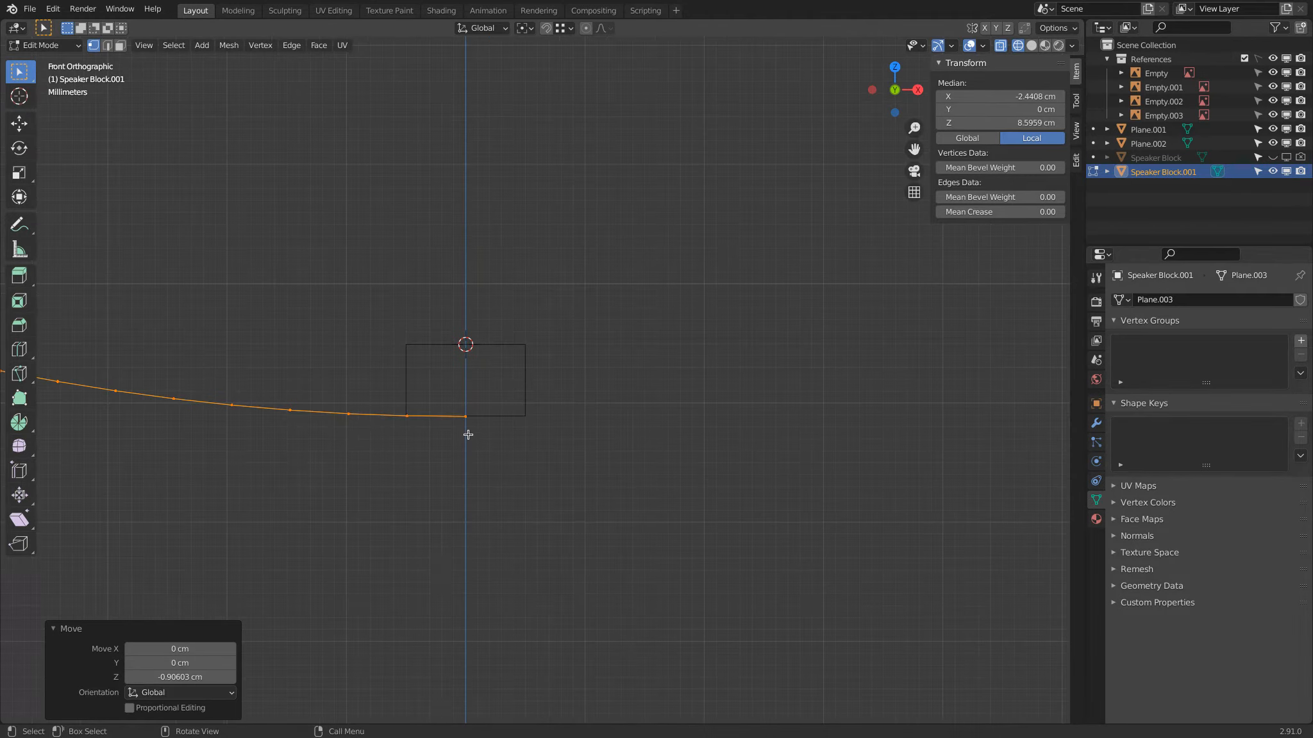
{"action": "scroll", "coordinate": [498, 425], "scroll_direction": "up", "scroll_amount": 4}
{"action": "scroll", "coordinate": [497, 425], "scroll_direction": "down", "scroll_amount": 1}
{"action": "scroll", "coordinate": [487, 437], "scroll_direction": "up", "scroll_amount": 4}
{"action": "middle_click_drag", "start_coordinate": [403, 449], "coordinate": [562, 321], "text": "shift"}
{"action": "scroll", "coordinate": [522, 372], "scroll_direction": "up", "scroll_amount": 2}
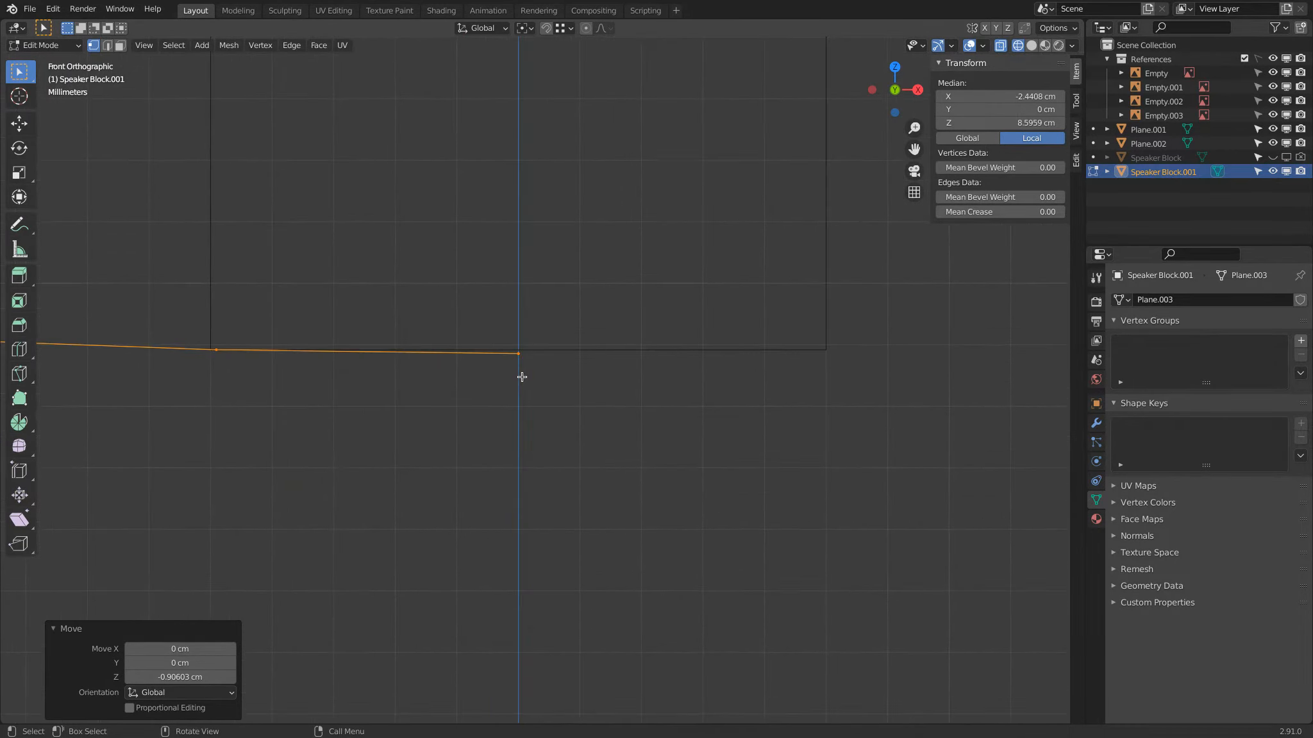
{"action": "key", "text": "g"}
{"action": "key", "text": "z"}
{"action": "left_click", "coordinate": [520, 372]}
Duplicate the rounded corner's vertices and place the copy inside the outline, offset about 1.33 cm in X and -0.83 cm in Z.
{"action": "scroll", "coordinate": [521, 375], "scroll_direction": "down", "scroll_amount": 10}
{"action": "middle_click_drag", "start_coordinate": [445, 360], "coordinate": [659, 376], "text": "shift"}
{"action": "scroll", "coordinate": [660, 377], "scroll_direction": "up", "scroll_amount": 2}
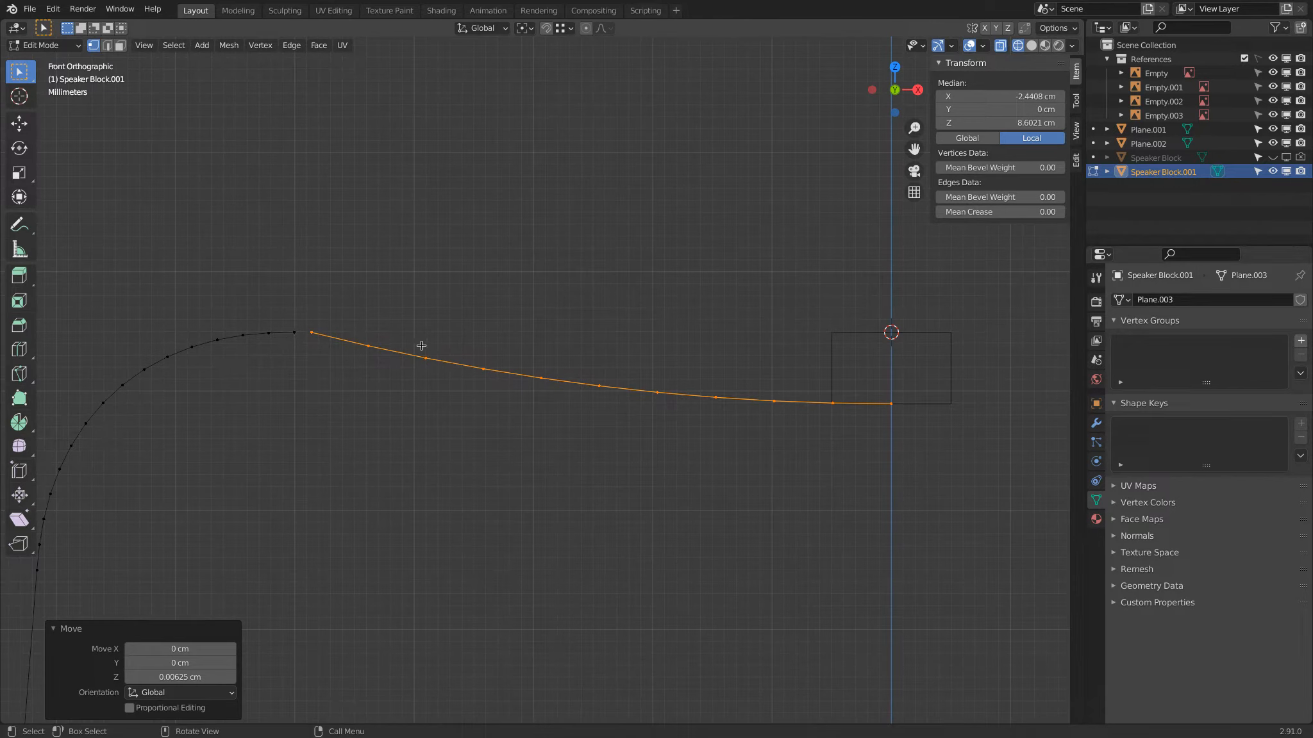
{"action": "middle_click_drag", "start_coordinate": [491, 363], "coordinate": [718, 293], "text": "shift"}
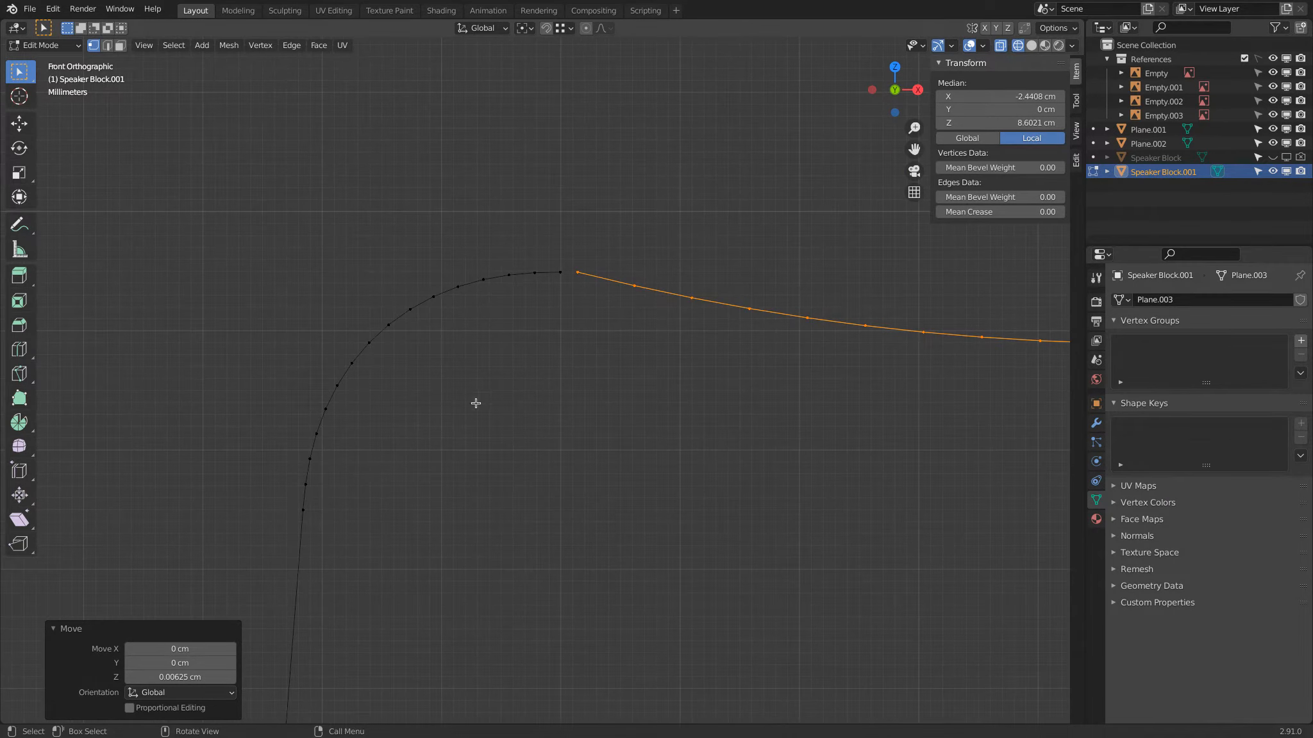
{"action": "left_click", "coordinate": [508, 319]}
{"action": "key", "text": "c"}
{"action": "left_click_drag", "start_coordinate": [537, 277], "coordinate": [526, 277]}
{"action": "mouse_move", "coordinate": [417, 308]}
{"action": "left_mouse_down"}
{"action": "mouse_move", "coordinate": [331, 381]}
{"action": "mouse_move", "coordinate": [307, 489]}
{"action": "left_mouse_up"}
{"action": "right_click", "coordinate": [553, 408]}
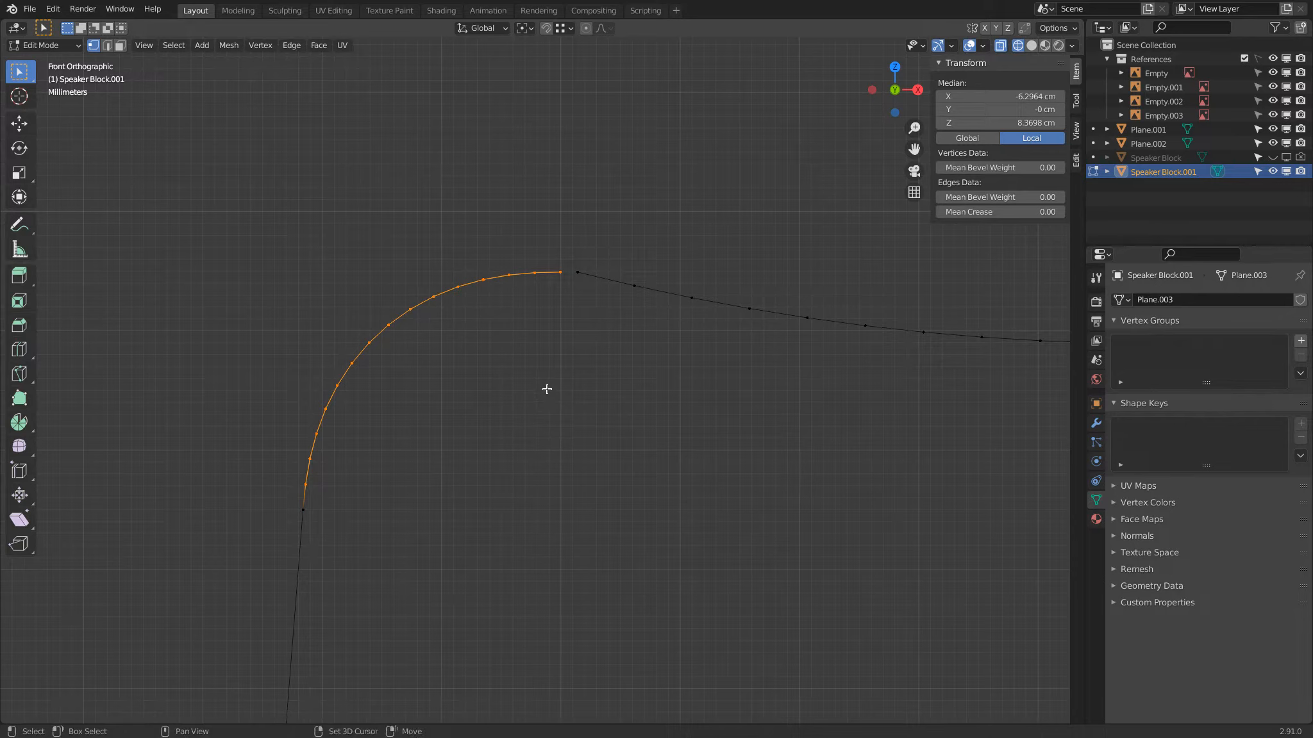
{"action": "key", "text": "g"}
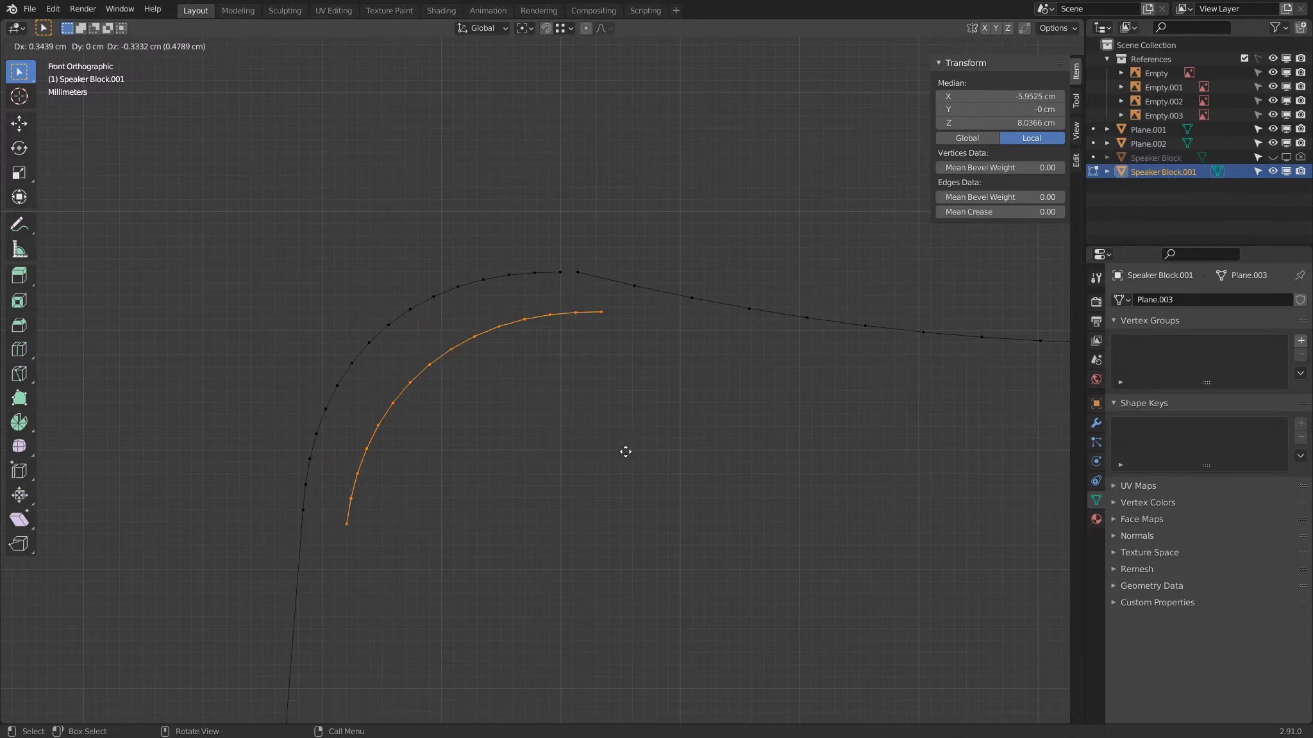
{"action": "left_click", "coordinate": [705, 487]}
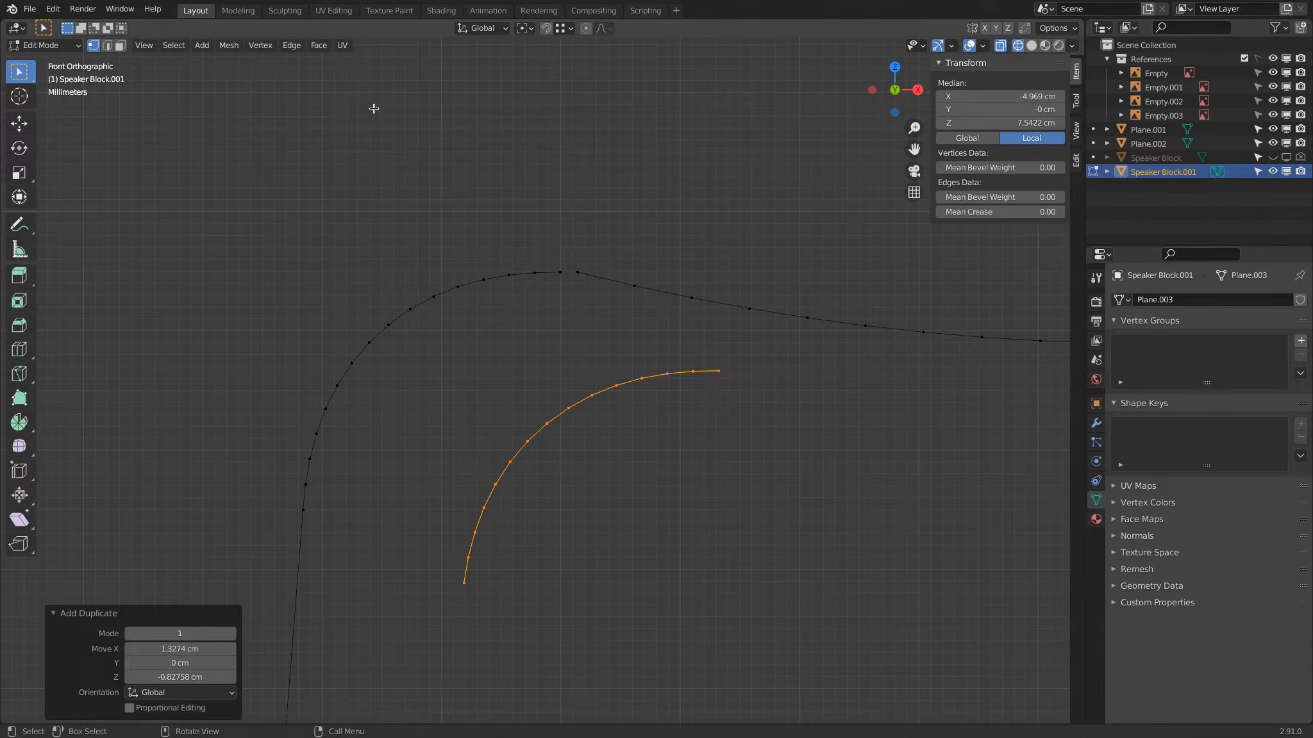
Mirror the duplicated corner arc along the global X axis.
{"action": "left_click", "coordinate": [272, 46]}
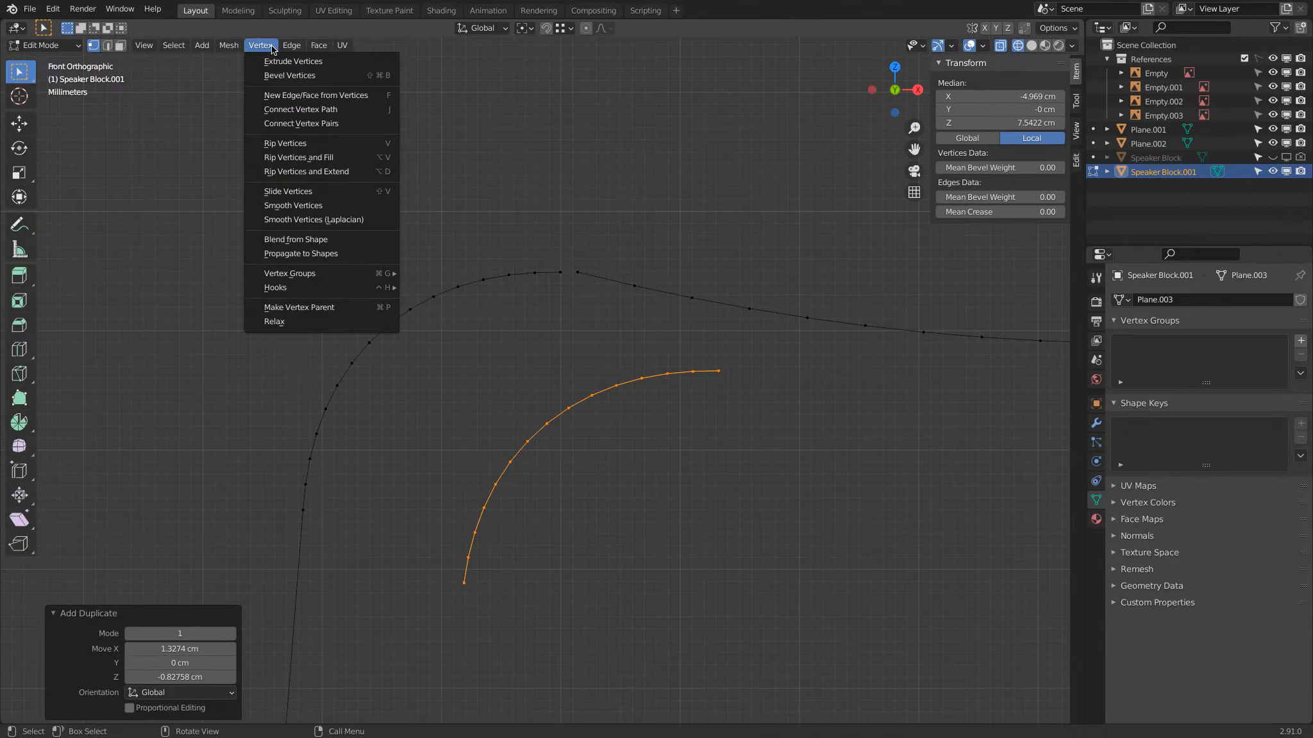
{"action": "mouse_move", "coordinate": [238, 49]}
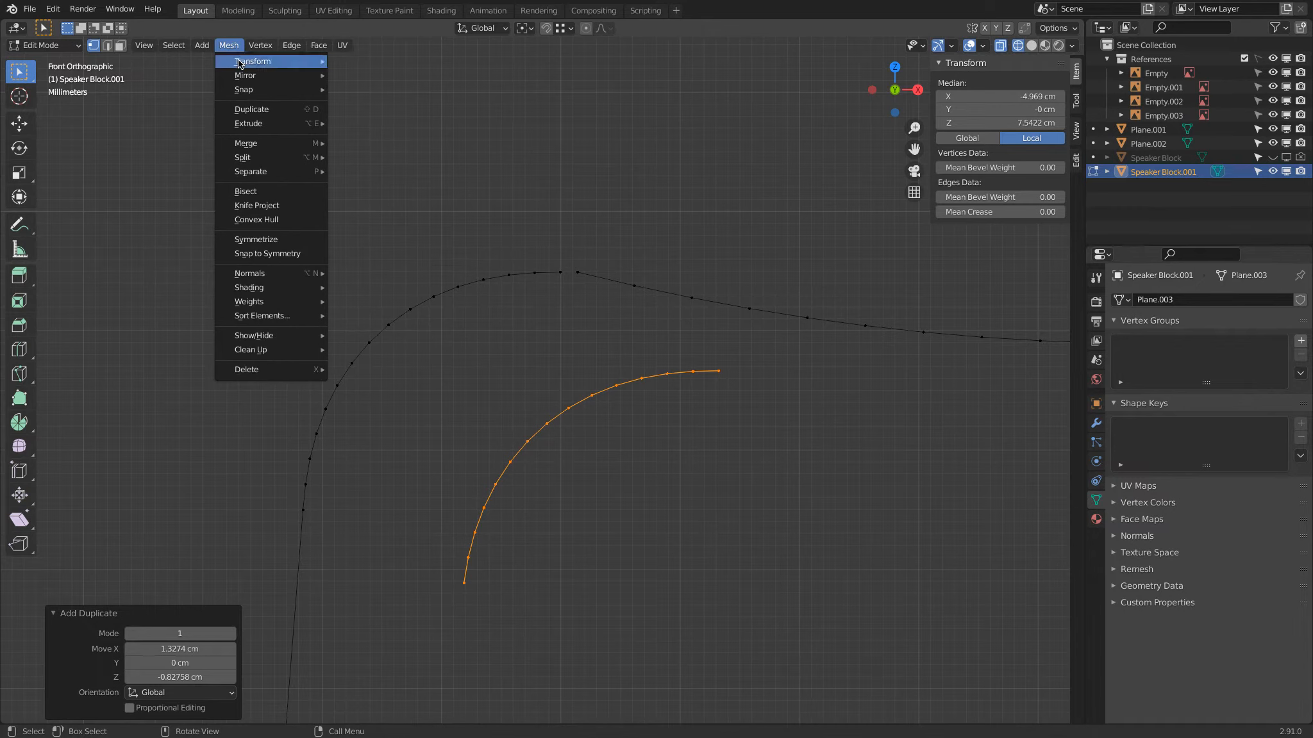
{"action": "mouse_move", "coordinate": [247, 75]}
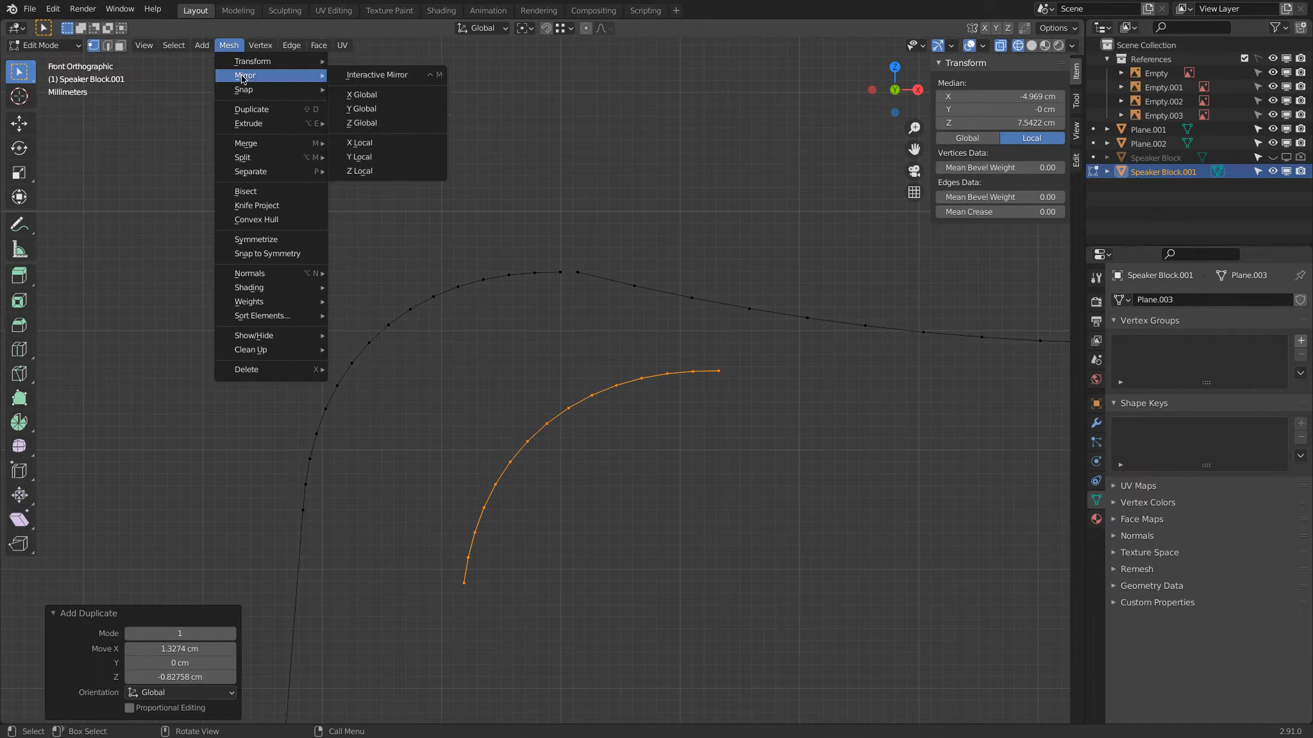
{"action": "left_click", "coordinate": [391, 94]}
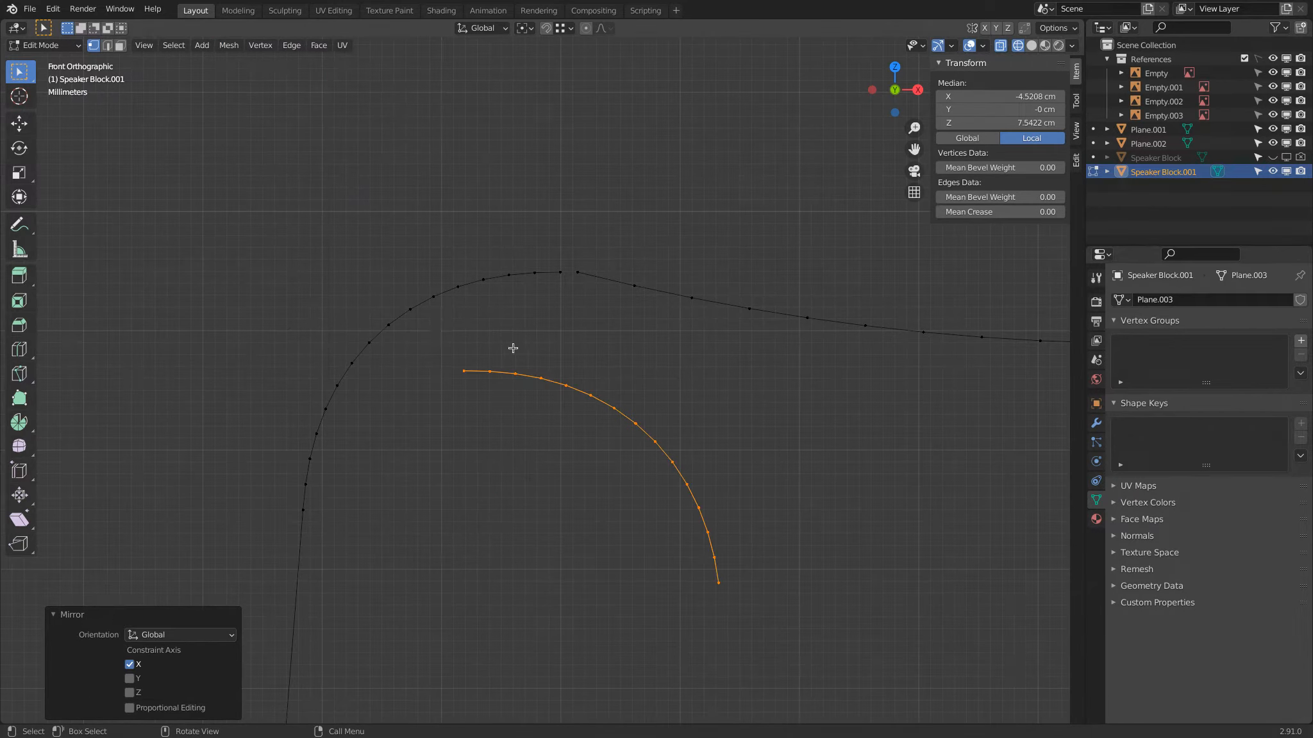
Move the mirrored arc so its upper end meets the rounded corner's top end vertex.
{"action": "key", "text": "g"}
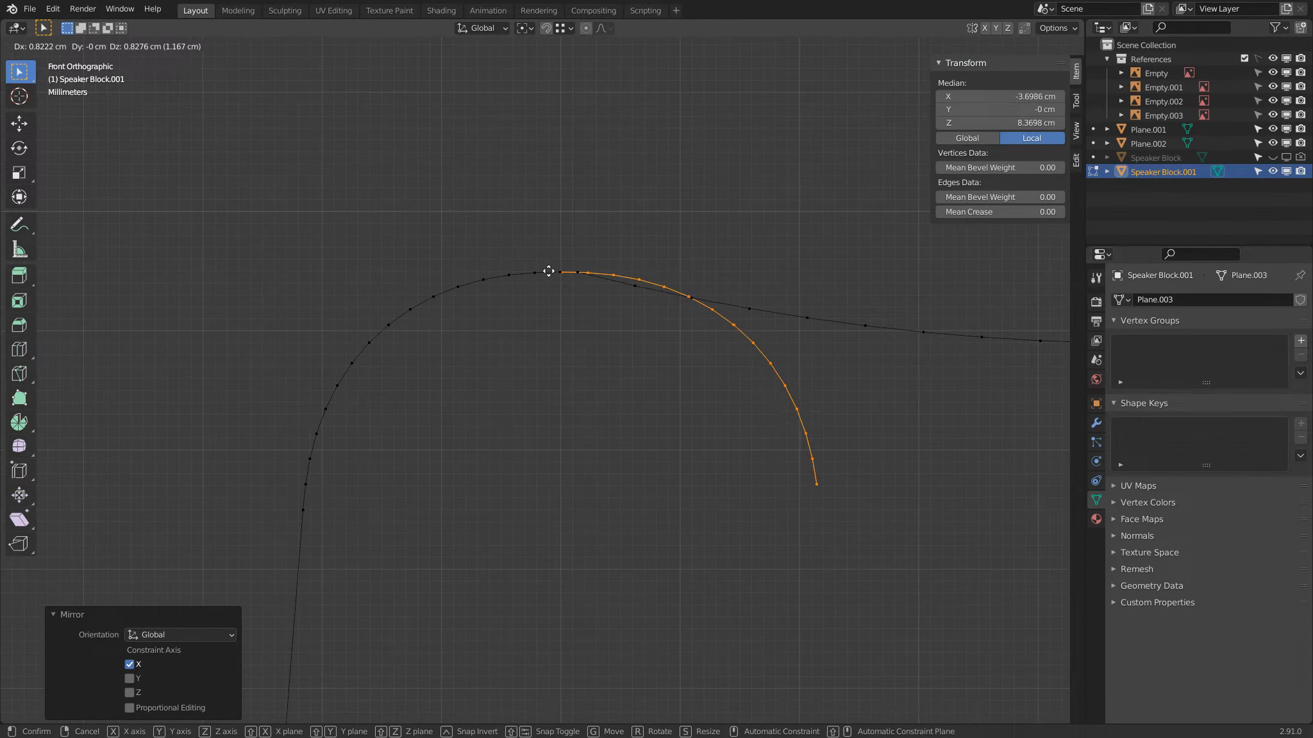
{"action": "left_click", "coordinate": [548, 271]}
{"action": "scroll", "coordinate": [548, 271], "scroll_direction": "up", "scroll_amount": 3}
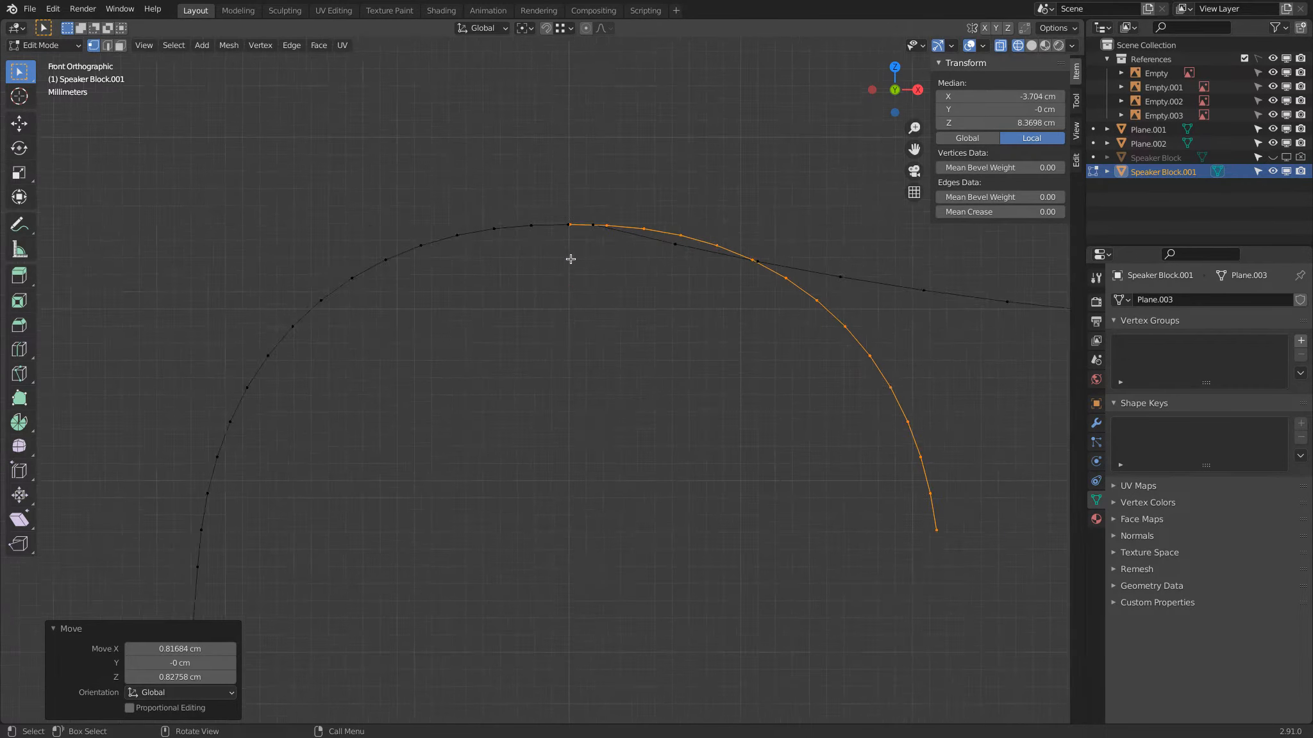
{"action": "key", "text": "g"}
{"action": "left_click", "coordinate": [573, 194]}
Shift the mirrored arc about 0.08 cm in X and 0.08 cm in Z, off the rounded corner's end.
{"action": "scroll", "coordinate": [573, 194], "scroll_direction": "down", "scroll_amount": 3}
{"action": "scroll", "coordinate": [423, 378], "scroll_direction": "down", "scroll_amount": 2}
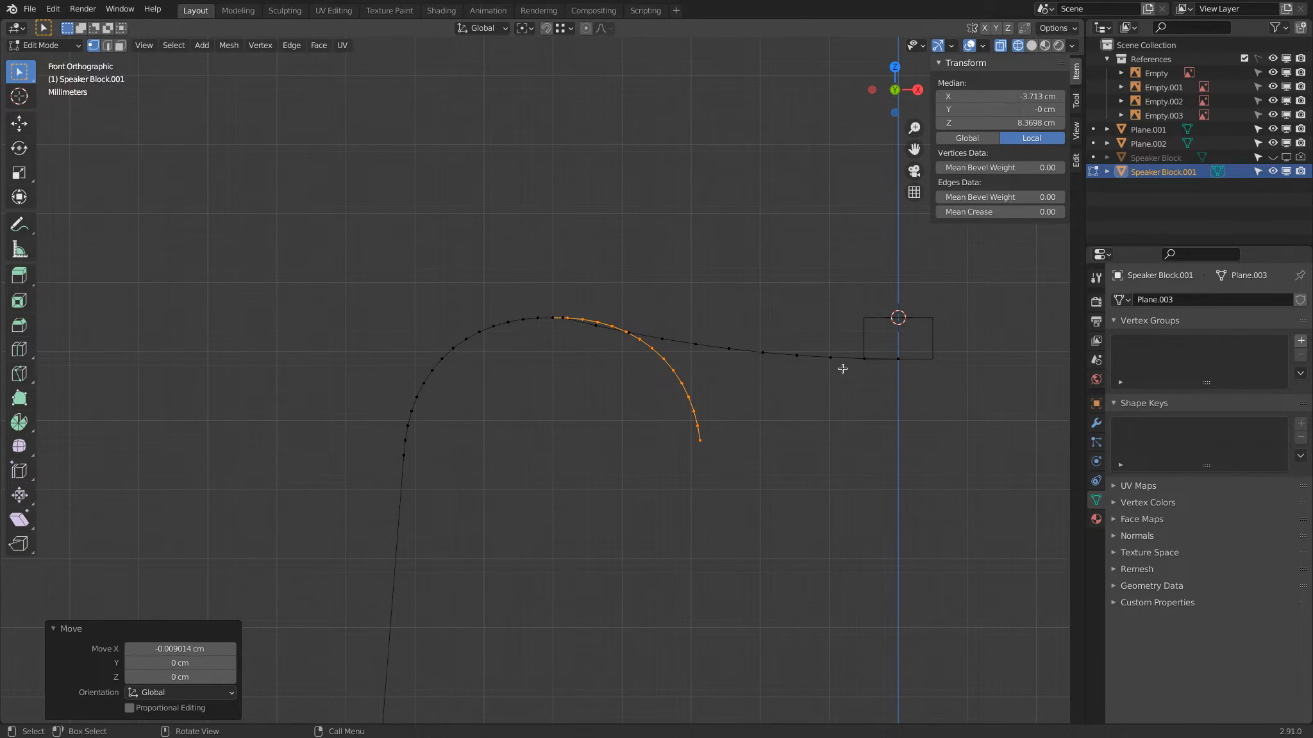
{"action": "scroll", "coordinate": [562, 312], "scroll_direction": "up", "scroll_amount": 6}
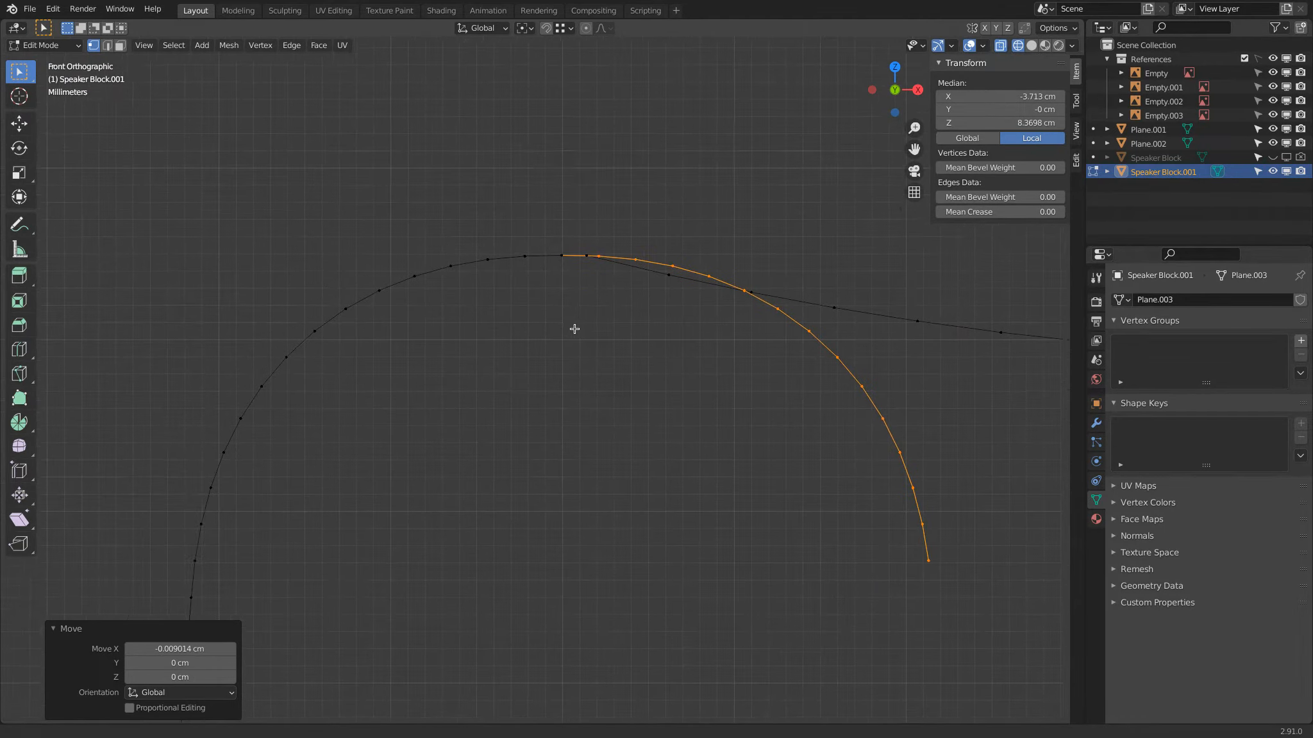
{"action": "scroll", "coordinate": [577, 282], "scroll_direction": "down", "scroll_amount": 1}
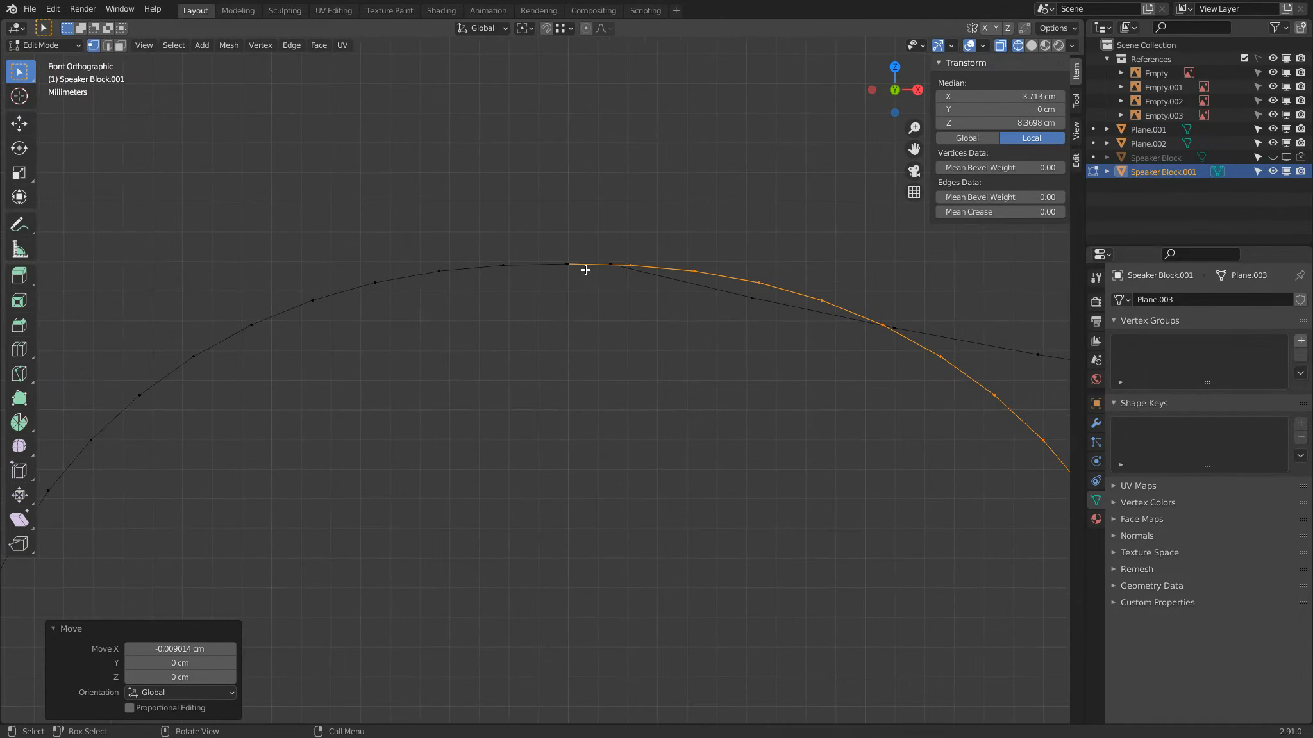
{"action": "key", "text": "g"}
{"action": "left_click", "coordinate": [609, 246]}
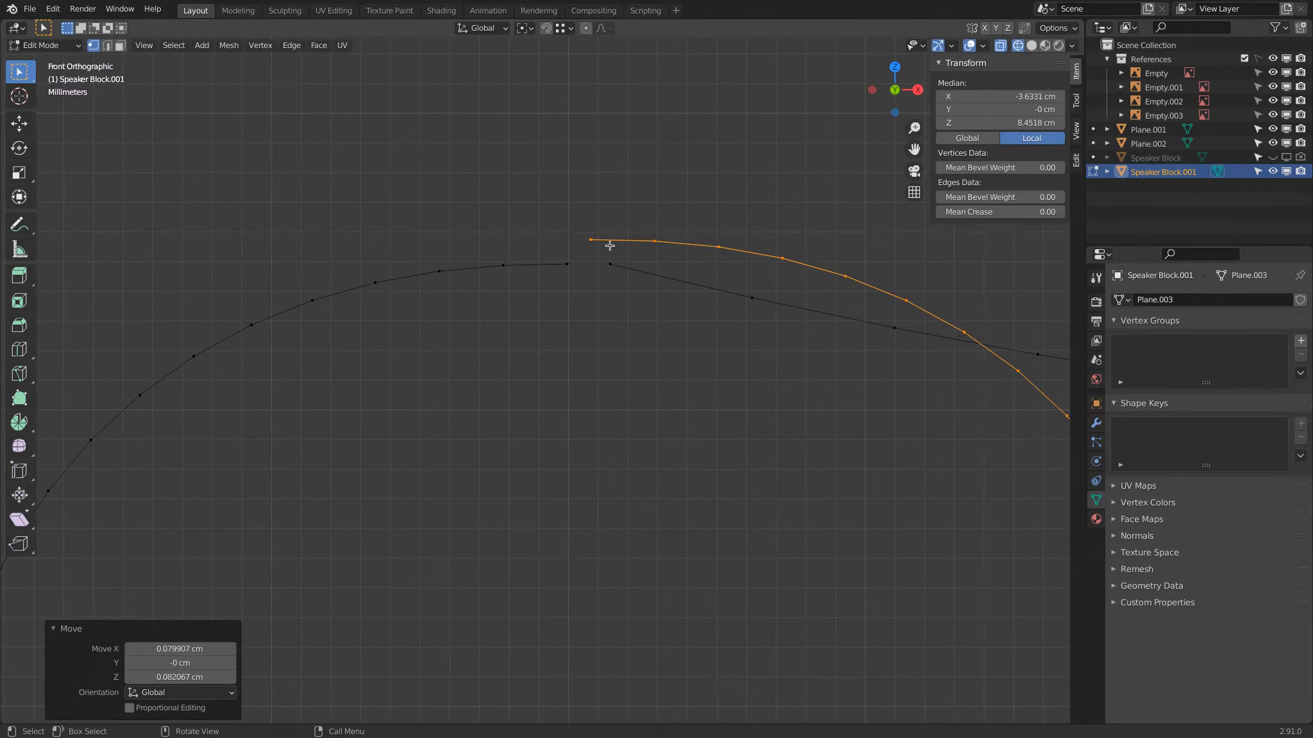
Move the mirrored arc back onto the rounded corner's top end vertex, and delete the corner's duplicate end vertex at the joint.
{"action": "key", "text": "g"}
{"action": "left_click", "coordinate": [573, 262]}
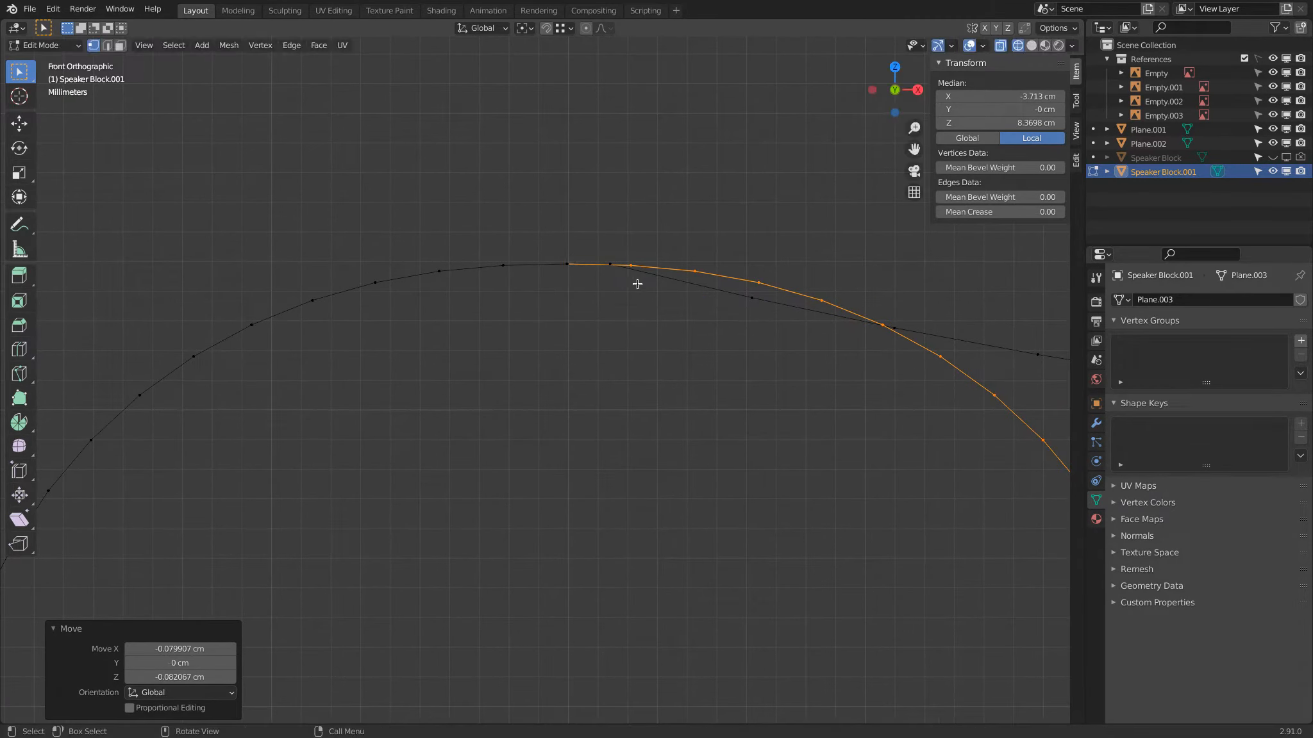
{"action": "scroll", "coordinate": [588, 265], "scroll_direction": "up", "scroll_amount": 2}
{"action": "left_click", "coordinate": [582, 216]}
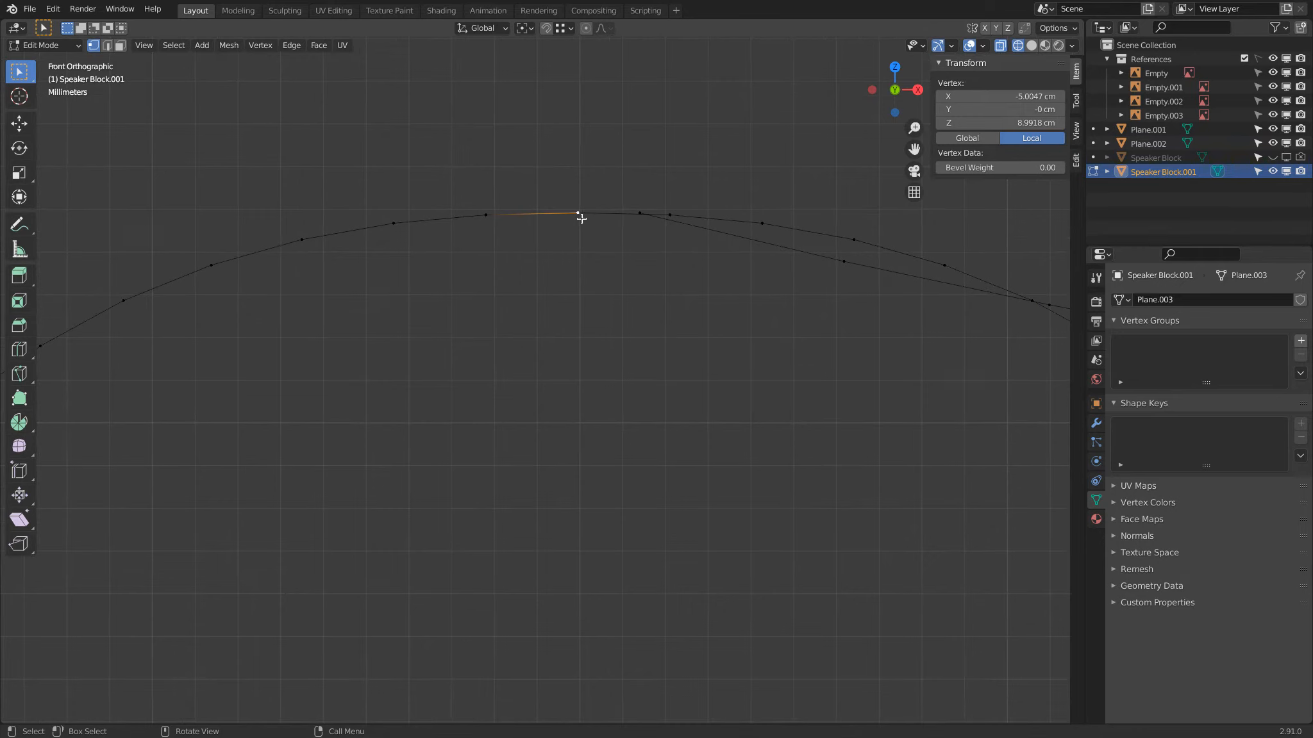
{"action": "key", "text": "g"}
{"action": "left_click", "coordinate": [522, 272]}
{"action": "key", "text": "x"}
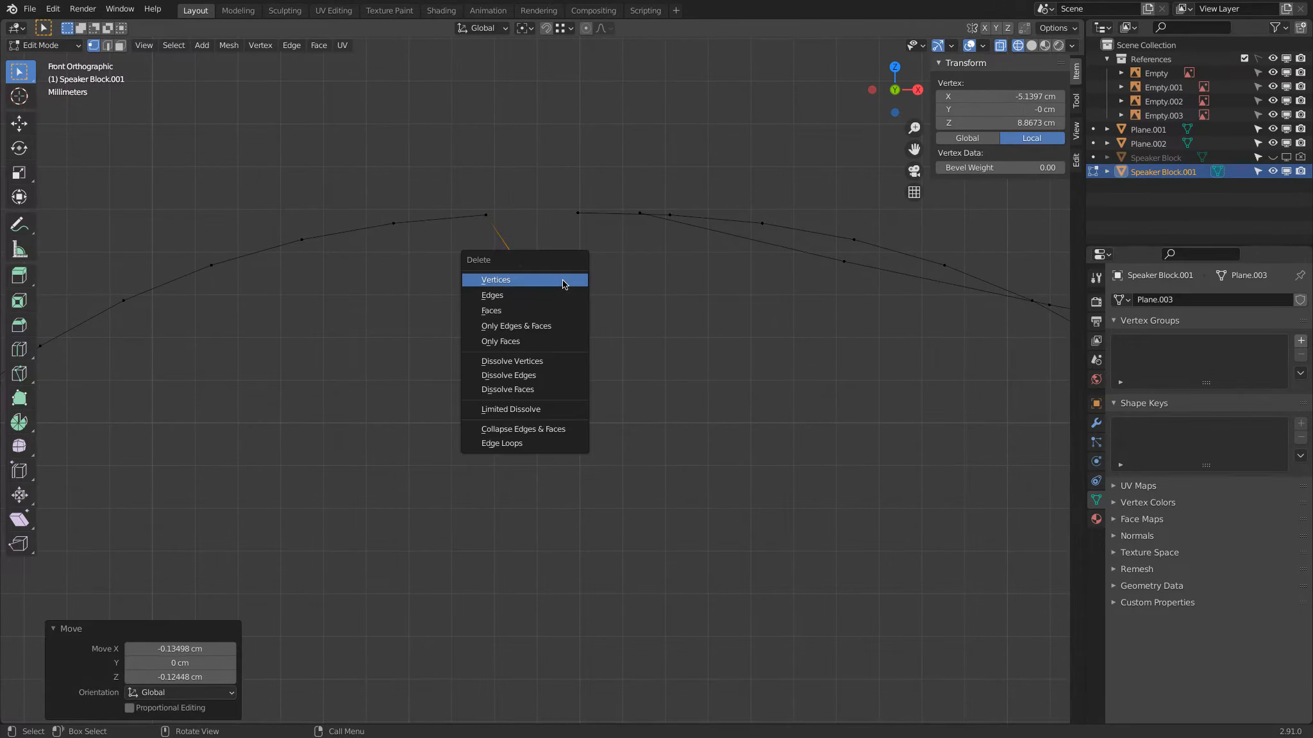
{"action": "left_click", "coordinate": [562, 280]}
Bridge the gap between the rounded corner's last vertex and the mirrored arc's end with an edge, and select the joined edge chain.
{"action": "left_click", "coordinate": [486, 215]}
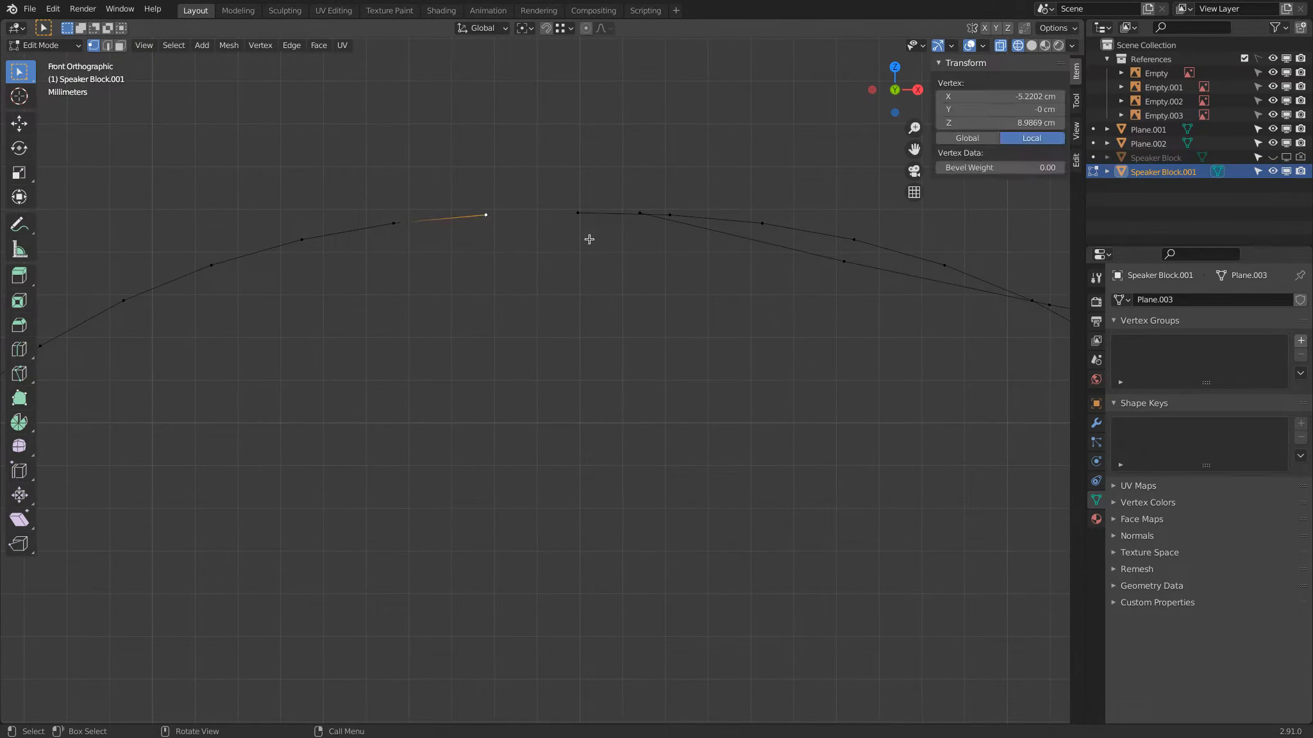
{"action": "left_click", "coordinate": [577, 213], "text": "shift"}
{"action": "key", "text": "f"}
{"action": "scroll", "coordinate": [620, 295], "scroll_direction": "down", "scroll_amount": 3}
{"action": "middle_click_drag", "start_coordinate": [620, 296], "coordinate": [561, 257], "text": "shift"}
{"action": "scroll", "coordinate": [561, 257], "scroll_direction": "down", "scroll_amount": 3}
{"action": "left_click", "coordinate": [428, 313], "text": "alt"}
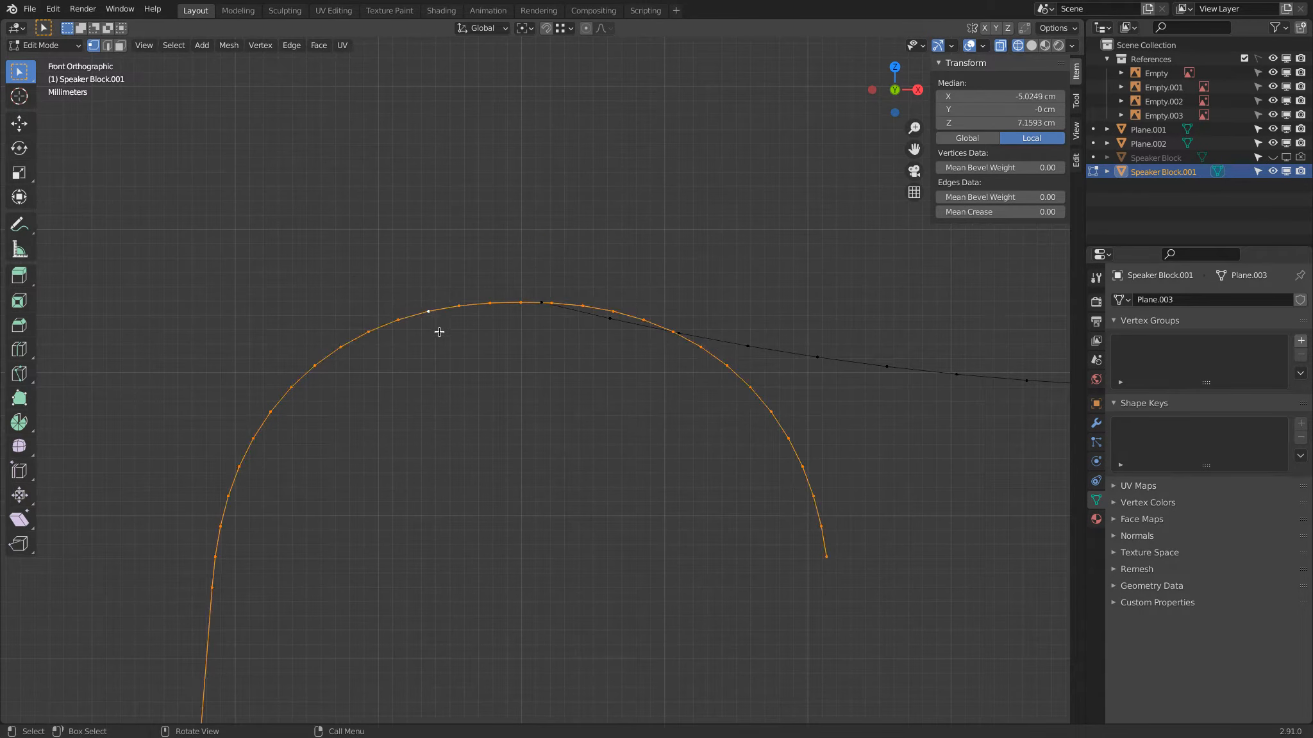
Delete the shallow arc's end vertices that lie before its crossing with the mirrored arc.
{"action": "scroll", "coordinate": [720, 356], "scroll_direction": "down", "scroll_amount": 3}
{"action": "middle_click_drag", "start_coordinate": [733, 350], "coordinate": [654, 269], "text": "shift"}
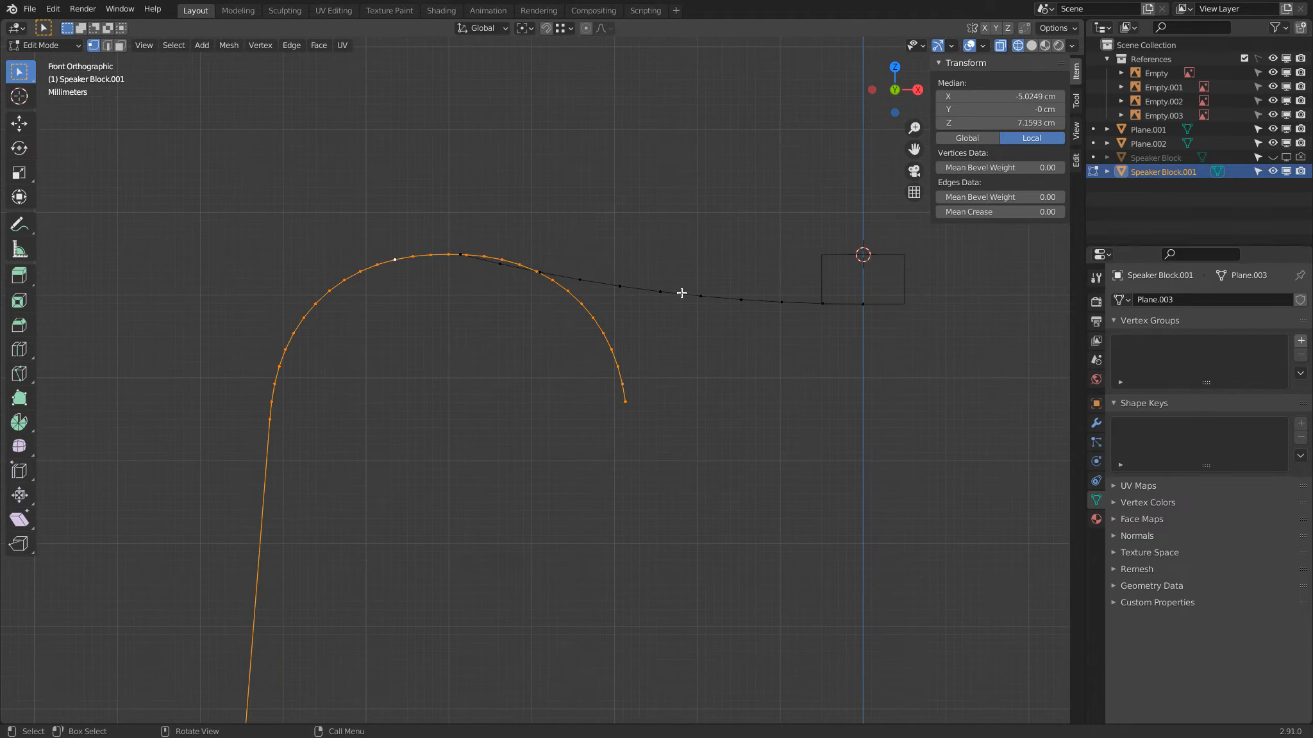
{"action": "scroll", "coordinate": [595, 265], "scroll_direction": "up", "scroll_amount": 2}
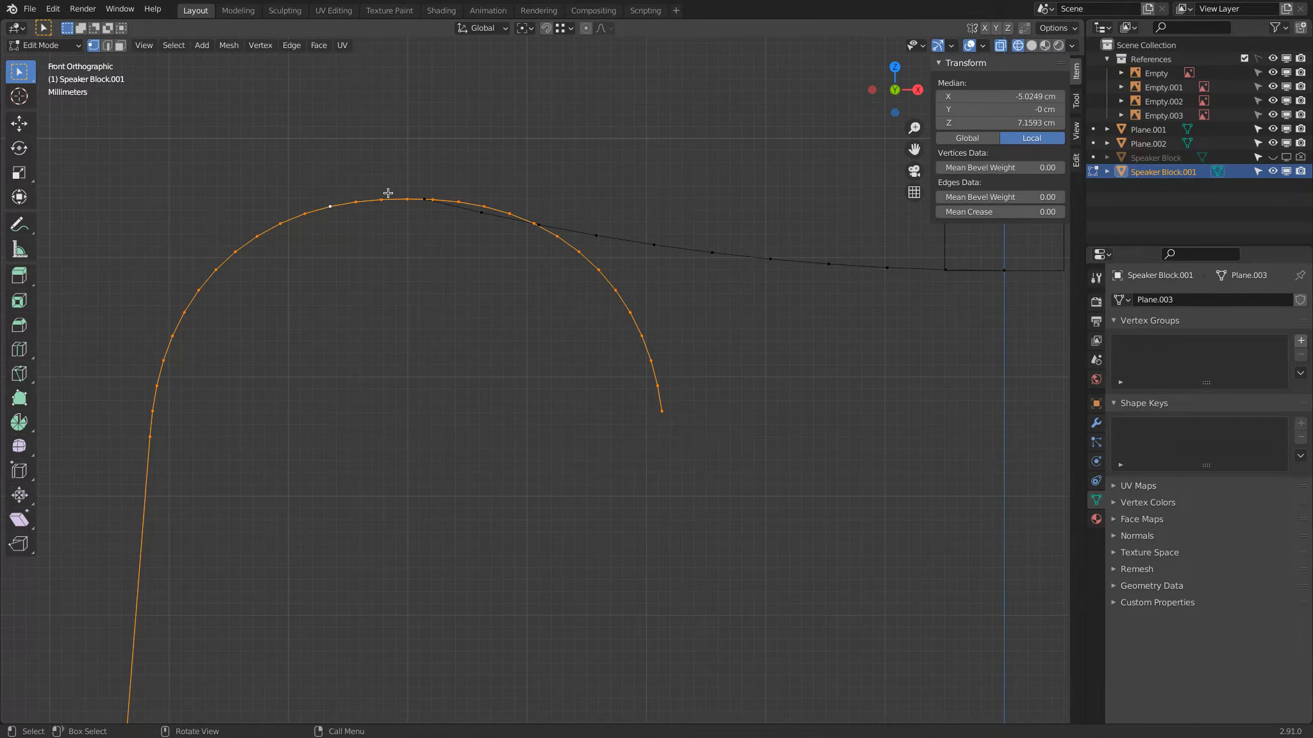
{"action": "scroll", "coordinate": [538, 227], "scroll_direction": "down", "scroll_amount": 3}
{"action": "scroll", "coordinate": [554, 290], "scroll_direction": "up", "scroll_amount": 3}
{"action": "left_click", "coordinate": [424, 200]}
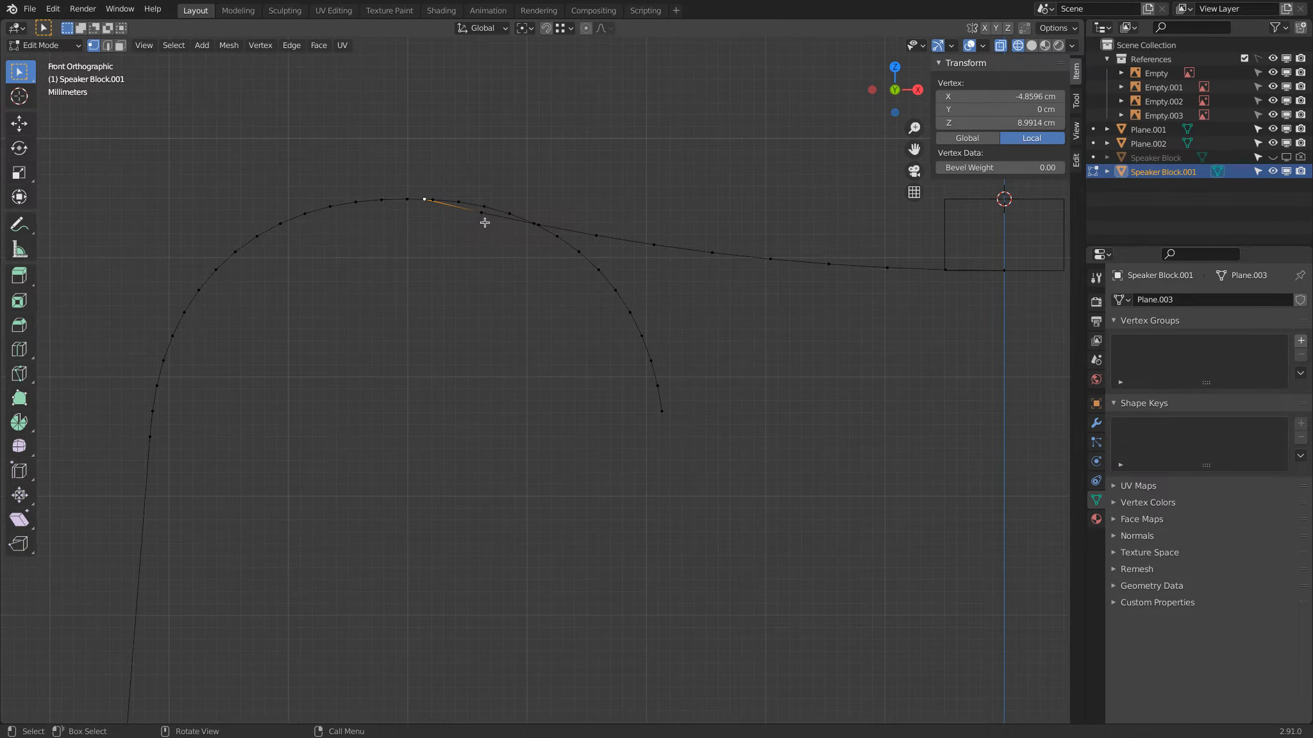
{"action": "key", "text": "x"}
{"action": "left_click", "coordinate": [513, 260]}
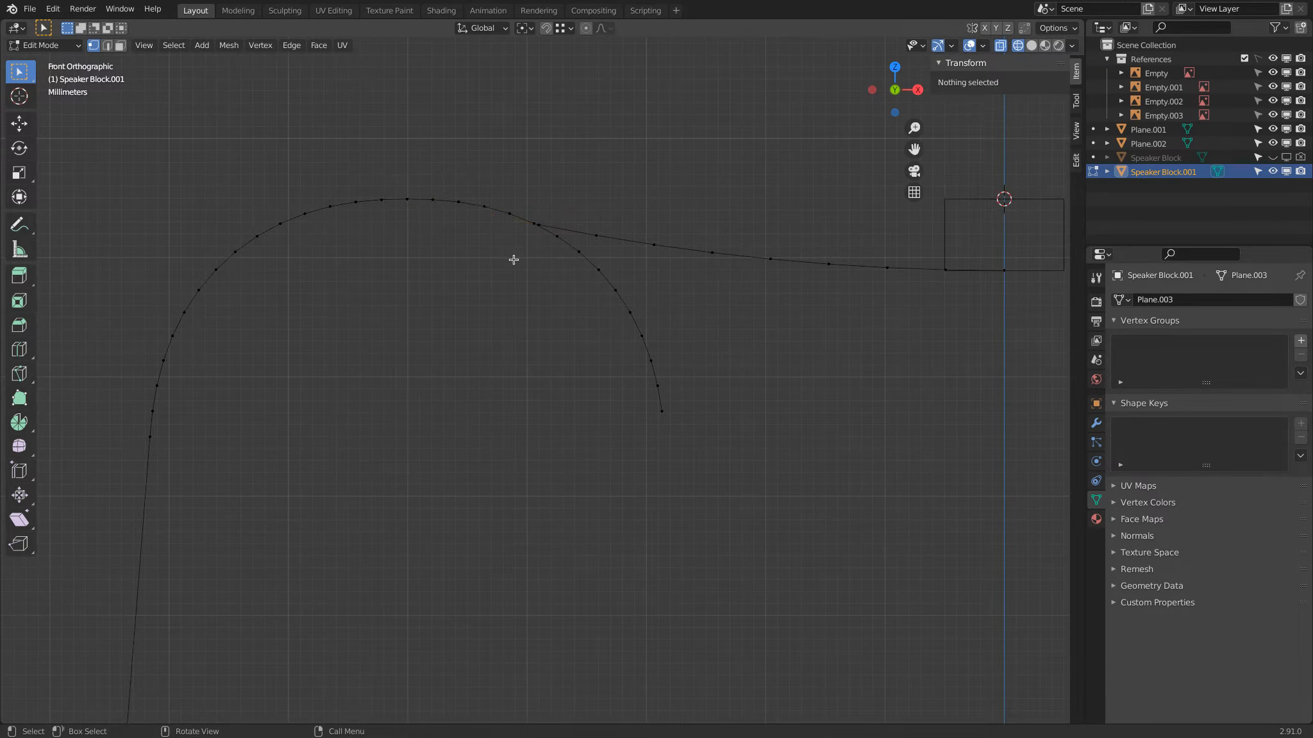
Delete the mirrored arc's descending vertices beyond its crossing with the shallow arc.
{"action": "left_click", "coordinate": [555, 238]}
{"action": "left_click", "coordinate": [600, 274], "text": "shift"}
{"action": "left_click", "coordinate": [617, 292], "text": "shift"}
{"action": "left_click", "coordinate": [630, 313], "text": "shift"}
{"action": "left_click", "coordinate": [642, 335], "text": "shift"}
{"action": "left_click", "coordinate": [650, 362], "text": "shift"}
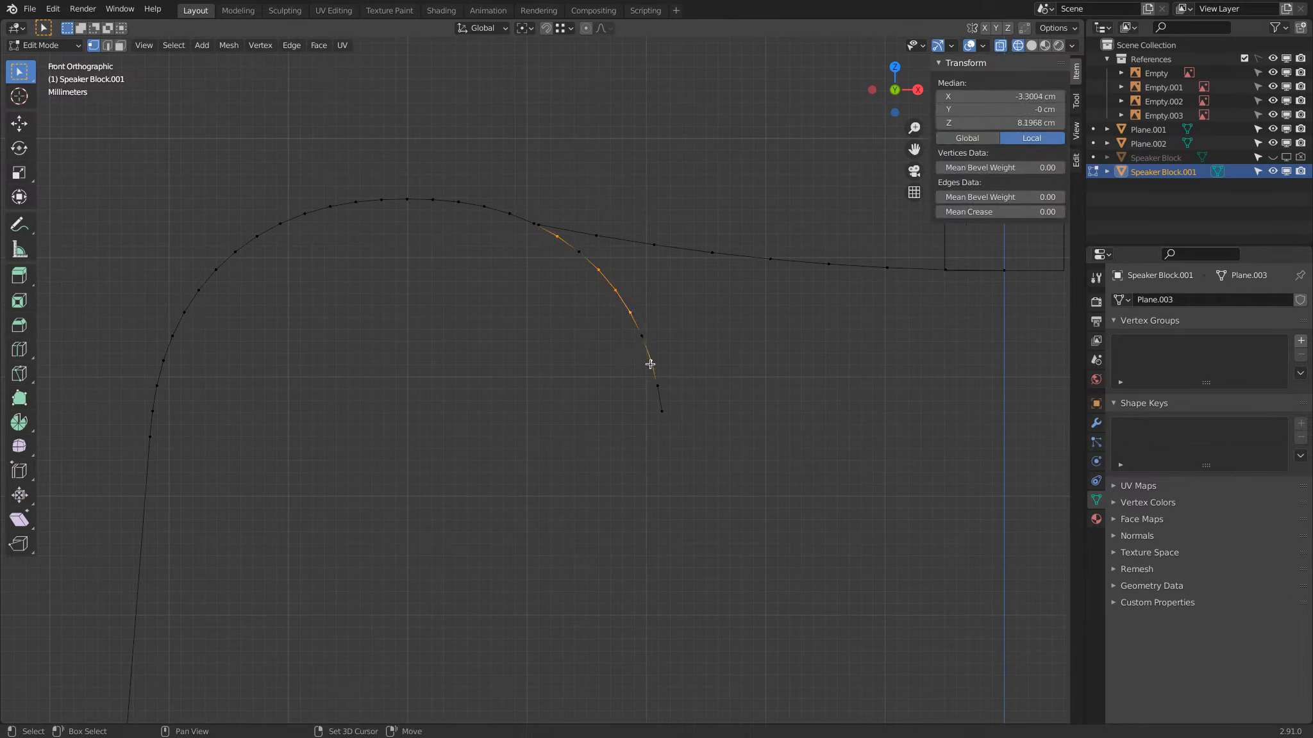
{"action": "left_click", "coordinate": [661, 411], "text": "shift"}
{"action": "left_click", "coordinate": [579, 251], "text": "shift"}
{"action": "key", "text": "x"}
{"action": "left_click", "coordinate": [602, 270]}
Enable automatic vertex merging and move the mirrored arc's end vertex onto the shallow arc's end vertex.
{"action": "scroll", "coordinate": [539, 250], "scroll_direction": "up", "scroll_amount": 1}
{"action": "middle_click_drag", "start_coordinate": [539, 249], "coordinate": [548, 322], "text": "shift"}
{"action": "scroll", "coordinate": [548, 321], "scroll_direction": "up", "scroll_amount": 2}
{"action": "left_click", "coordinate": [543, 258]}
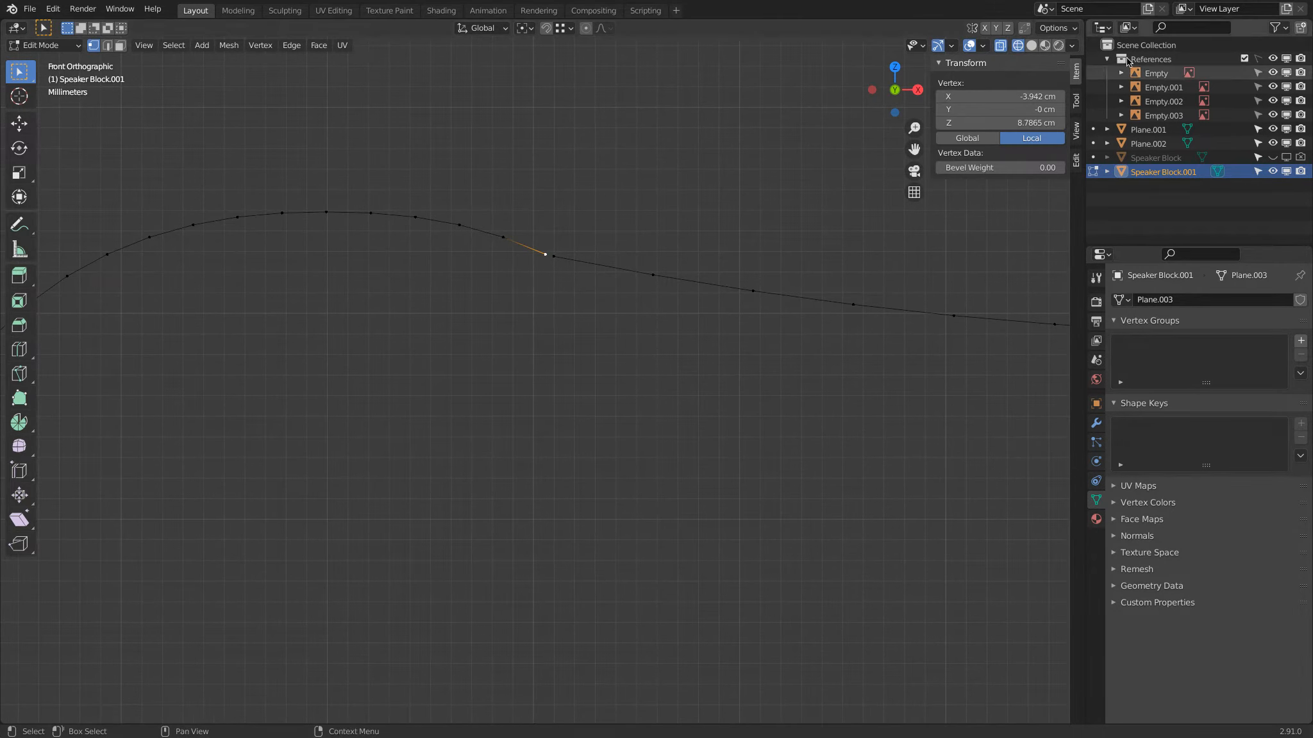
{"action": "left_click", "coordinate": [1025, 27]}
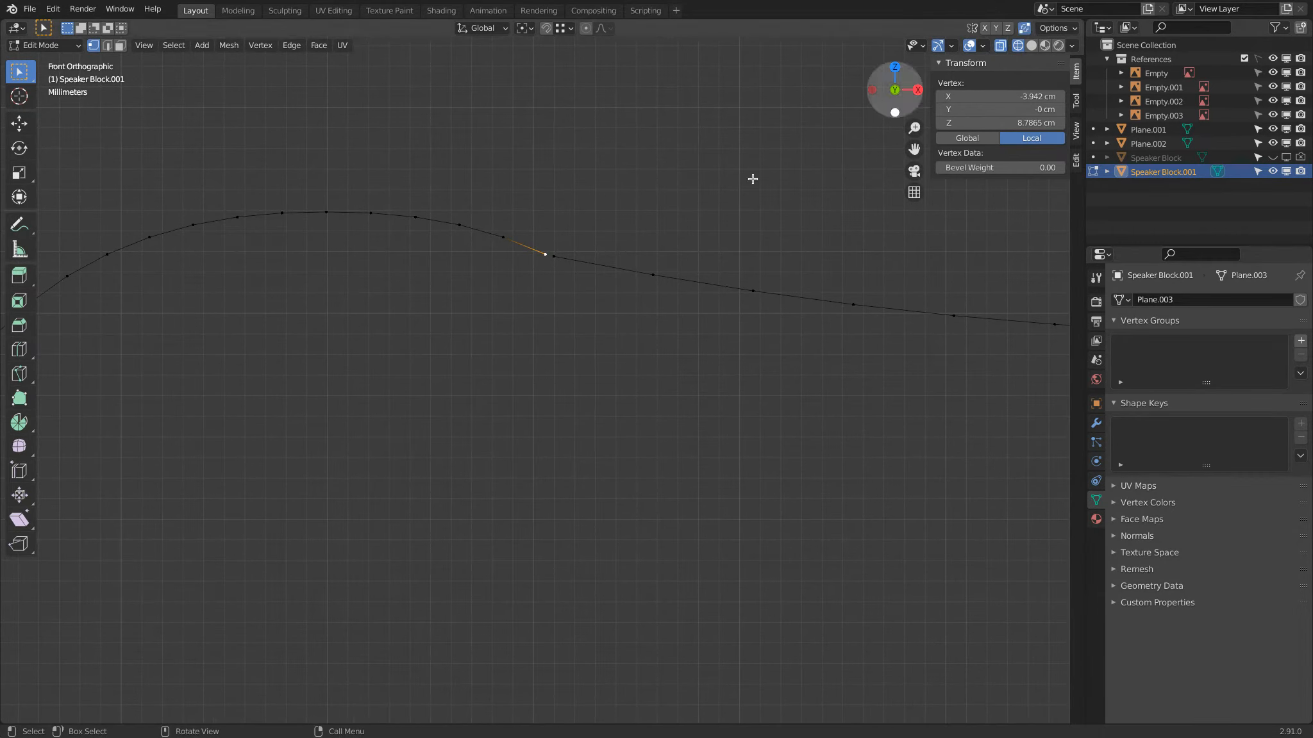
{"action": "key", "text": "g"}
{"action": "left_click", "coordinate": [555, 263]}
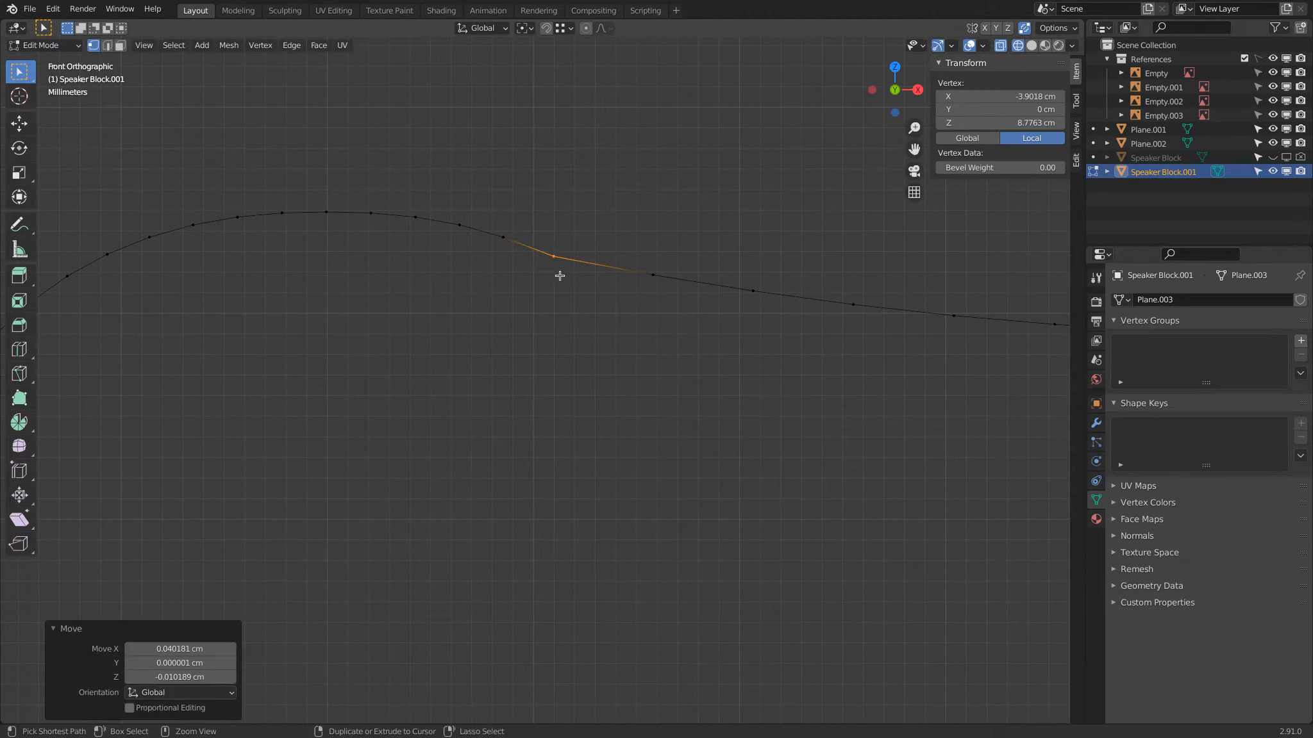
{"action": "left_click", "coordinate": [555, 265]}
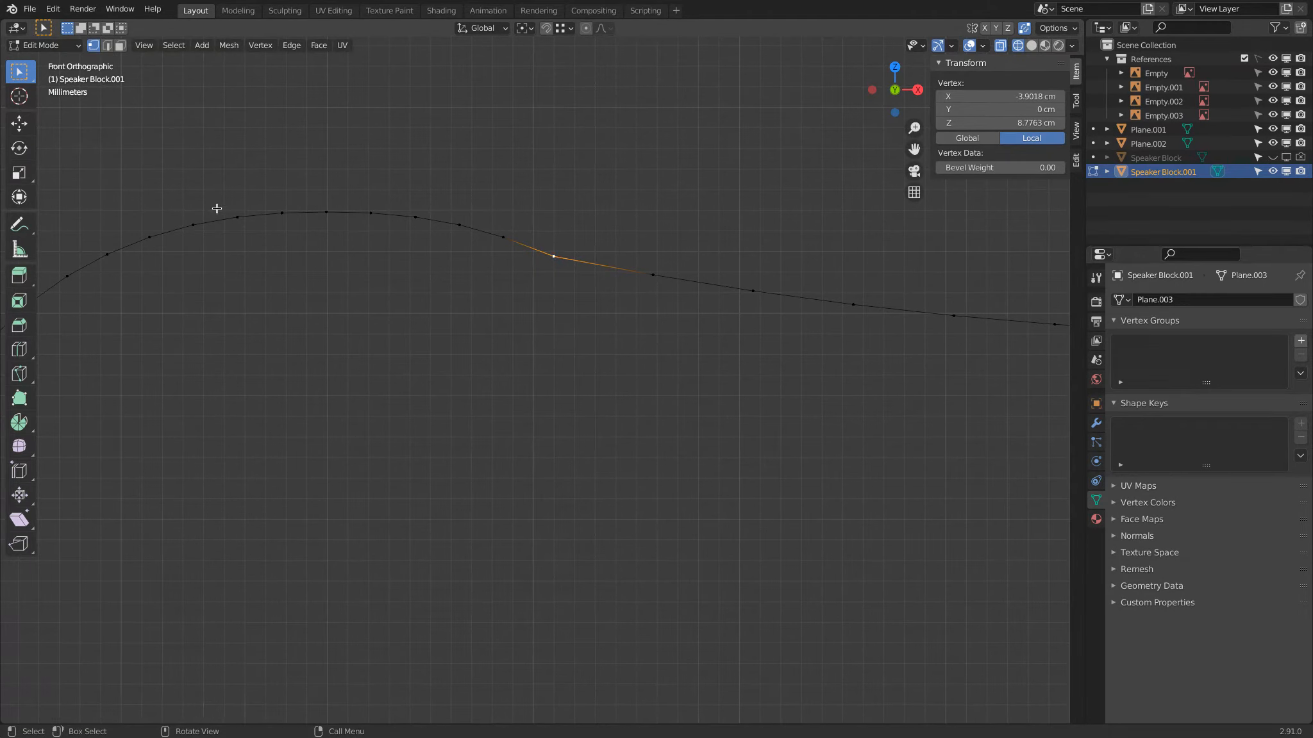
Raise the merged junction vertex about 0.019 cm in Z with the Move tool and check the curve in Object Mode.
{"action": "left_click", "coordinate": [19, 122]}
{"action": "left_click_drag", "start_coordinate": [557, 197], "coordinate": [556, 193]}
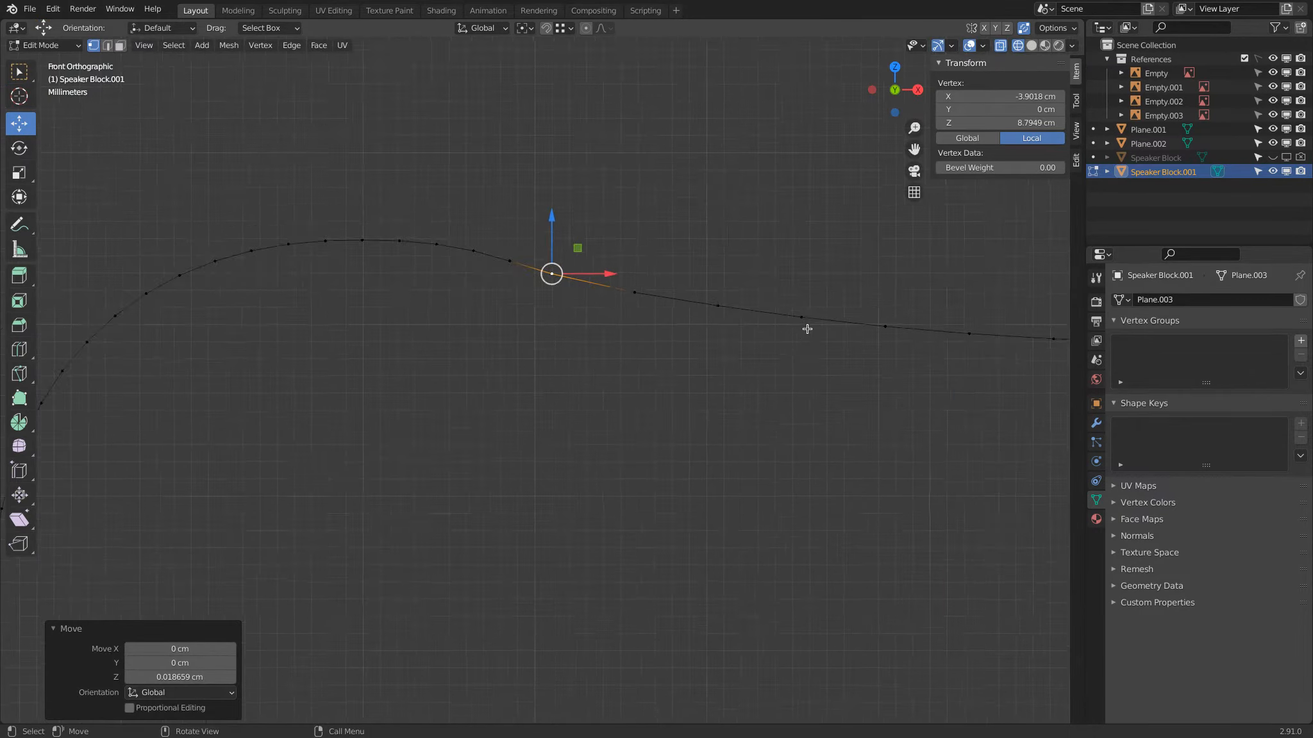
{"action": "key", "text": "Tab"}
{"action": "scroll", "coordinate": [859, 448], "scroll_direction": "down", "scroll_amount": 5}
{"action": "scroll", "coordinate": [609, 412], "scroll_direction": "up", "scroll_amount": 5}
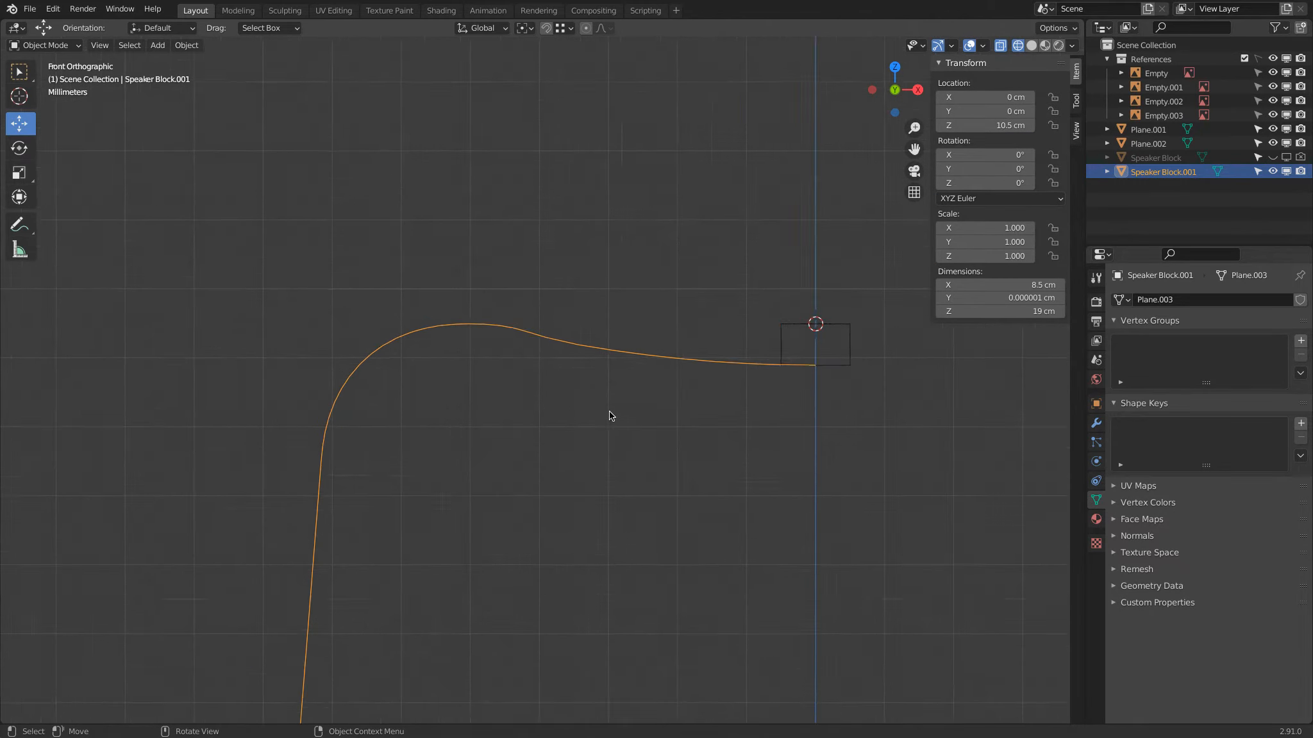
{"action": "key", "text": "Tab"}
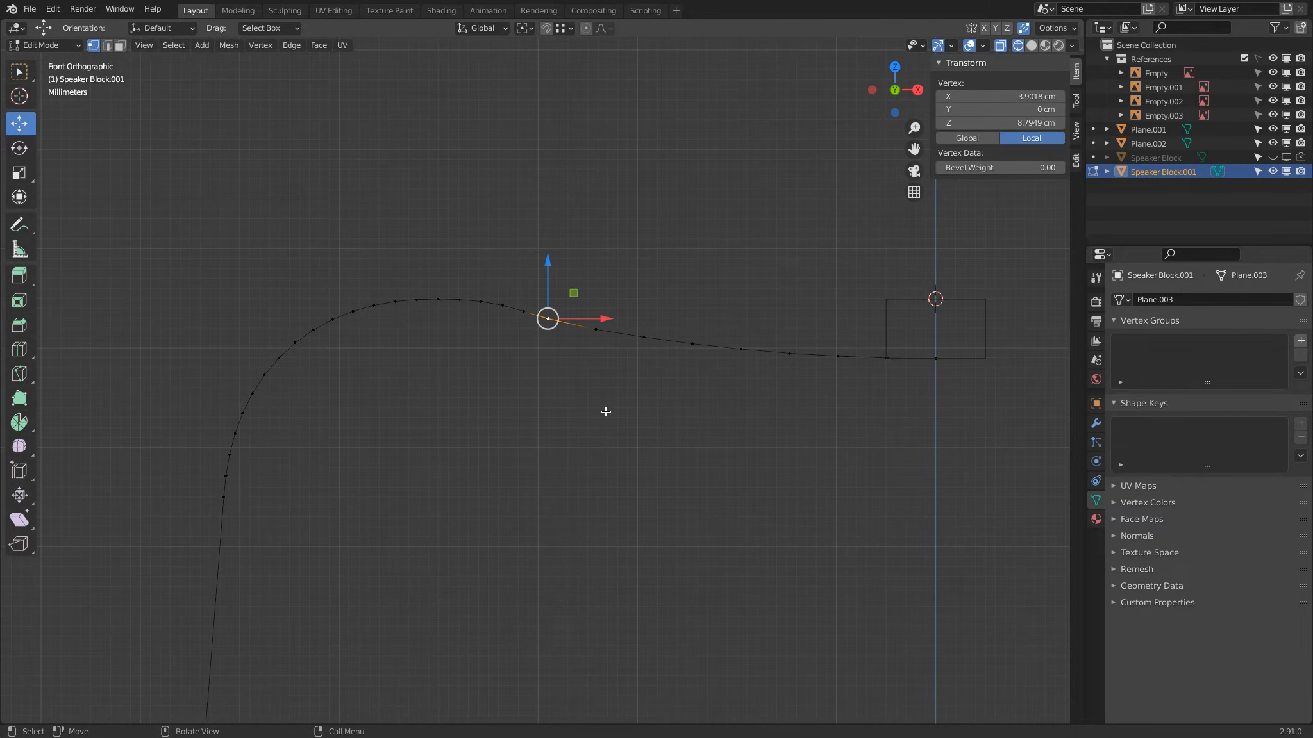
Move the junction vertex to about X -3.80 cm, Z 8.78 cm and check the curve's smoothness in Object Mode.
{"action": "scroll", "coordinate": [596, 410], "scroll_direction": "up", "scroll_amount": 2}
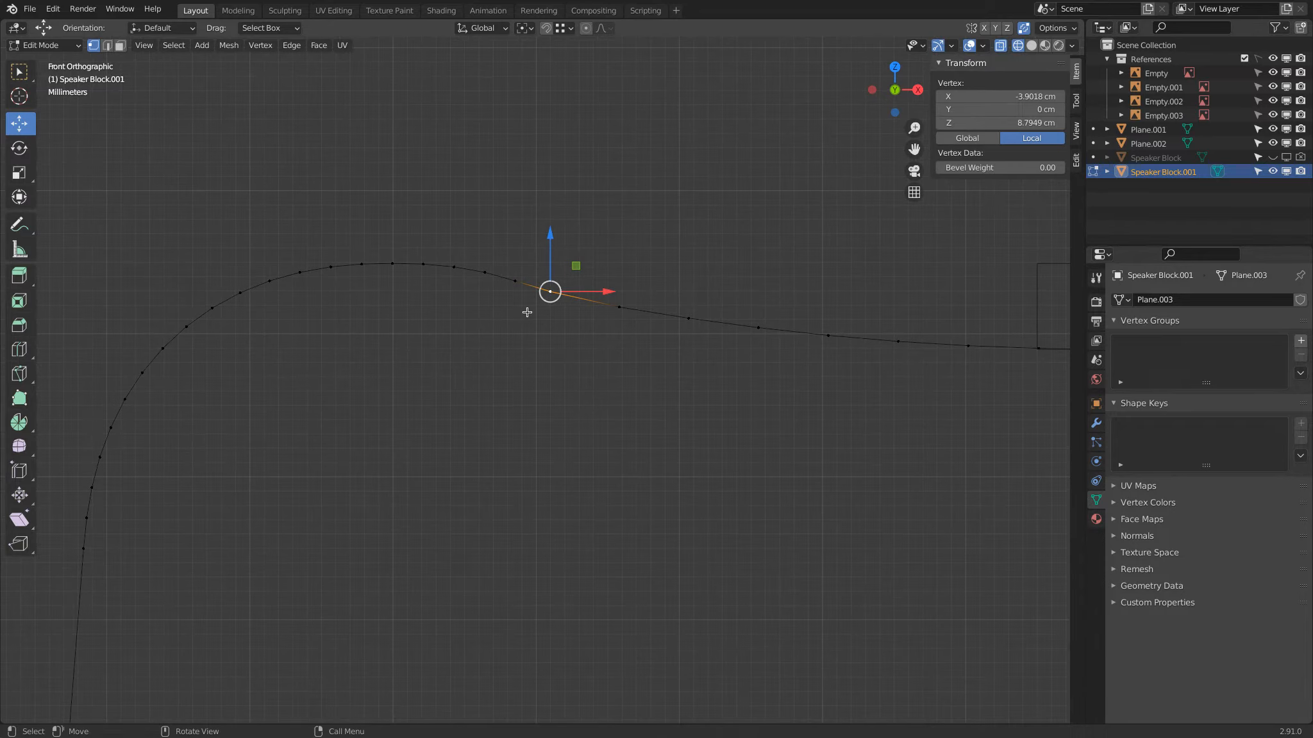
{"action": "key", "text": "Tab"}
{"action": "scroll", "coordinate": [482, 299], "scroll_direction": "up", "scroll_amount": 2}
{"action": "key", "text": "Tab"}
{"action": "left_click_drag", "start_coordinate": [555, 190], "coordinate": [601, 223]}
{"action": "key", "text": "Tab"}
{"action": "scroll", "coordinate": [593, 220], "scroll_direction": "down", "scroll_amount": 6}
{"action": "scroll", "coordinate": [599, 238], "scroll_direction": "up", "scroll_amount": 3}
{"action": "scroll", "coordinate": [602, 256], "scroll_direction": "up", "scroll_amount": 1}
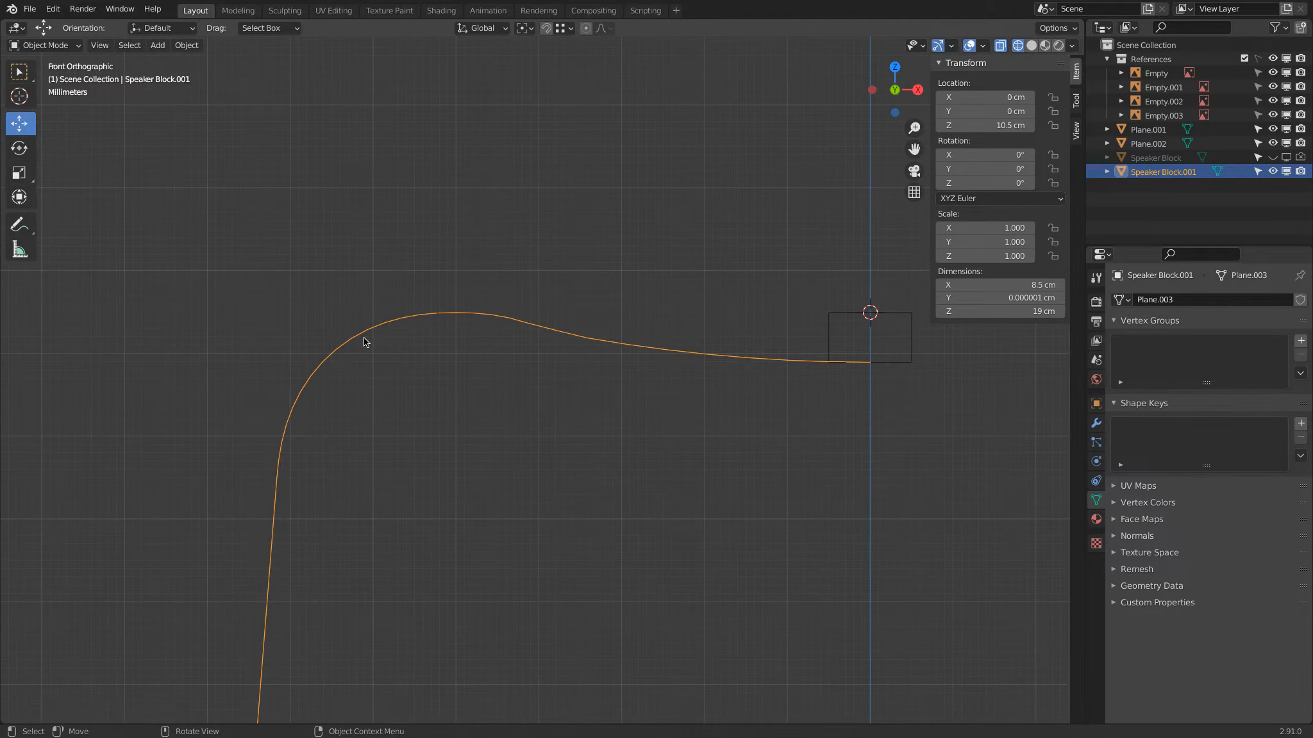
Add a 256-vertex circle of 20 cm radius to the profile mesh at the 3D cursor, rotated 90° about X.
{"action": "key", "text": "Tab"}
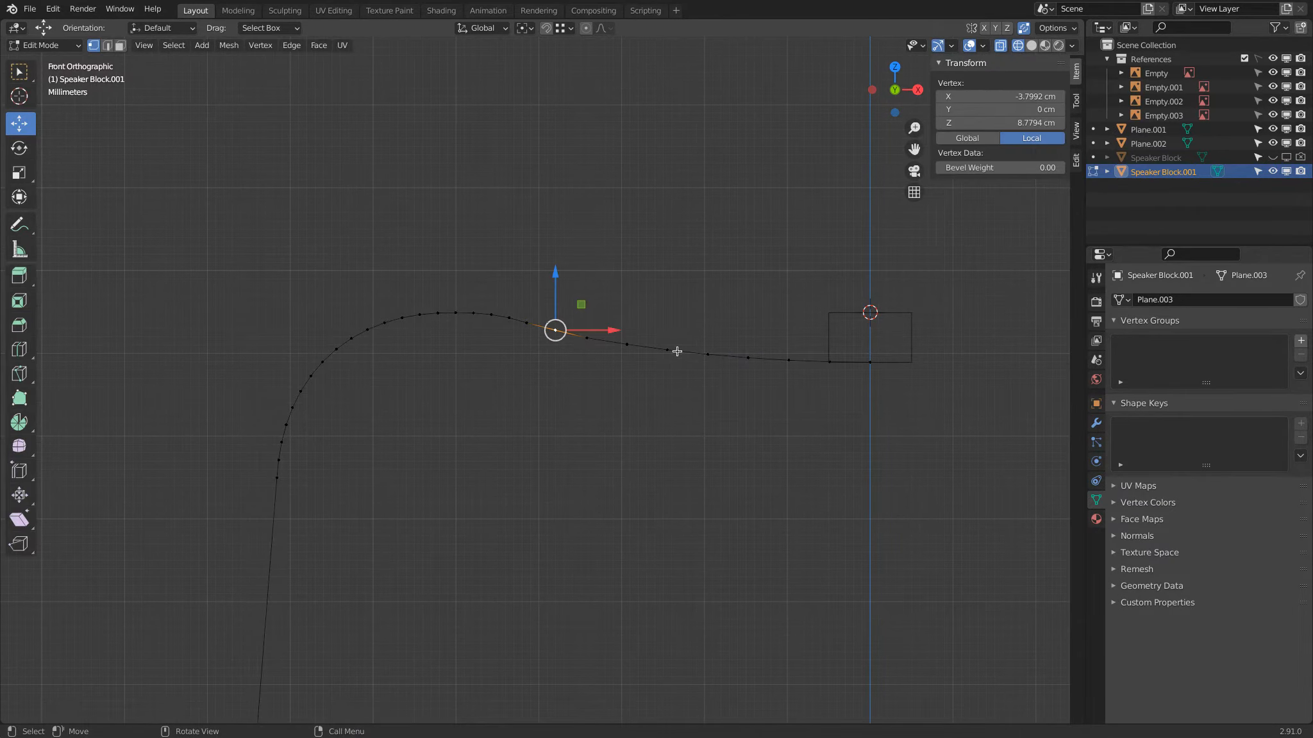
{"action": "middle_click_drag", "start_coordinate": [639, 278], "coordinate": [512, 212], "text": "shift"}
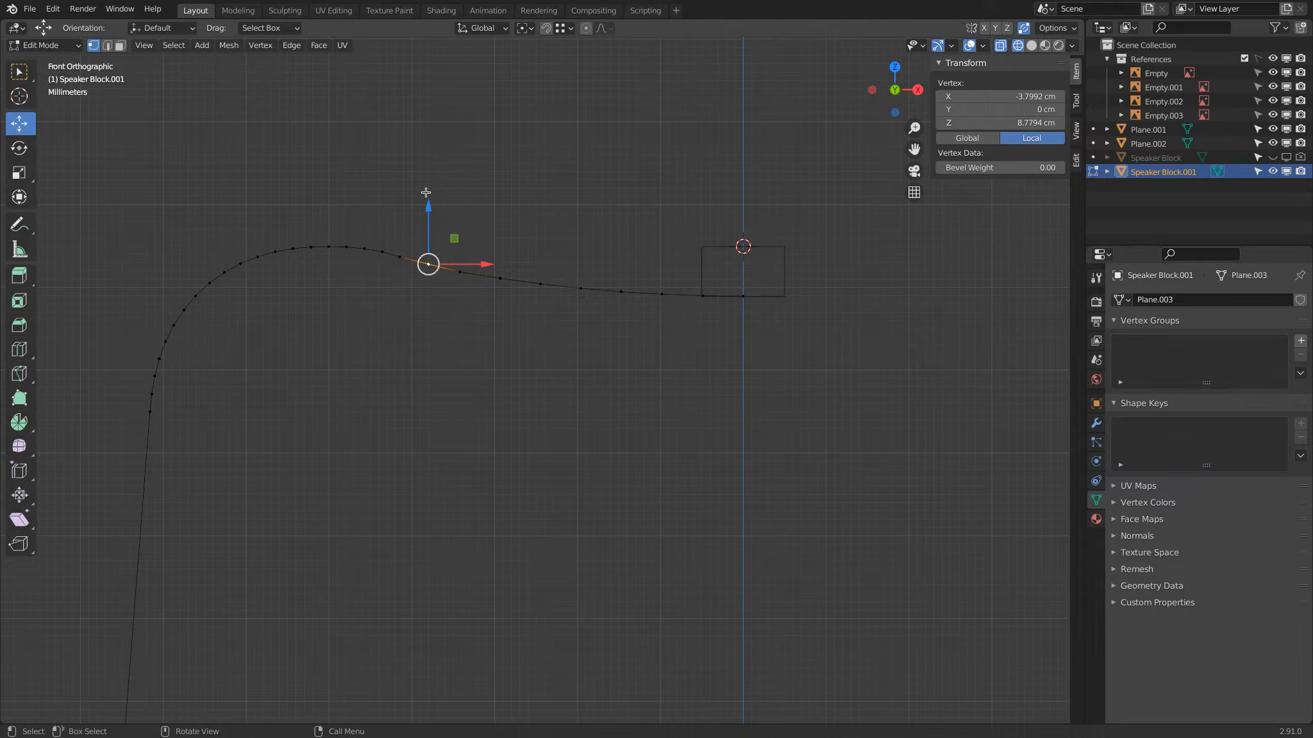
{"action": "left_click", "coordinate": [289, 47]}
{"action": "mouse_move", "coordinate": [263, 47]}
{"action": "key", "text": "shift+a"}
{"action": "left_click", "coordinate": [675, 202]}
{"action": "scroll", "coordinate": [416, 436], "scroll_direction": "down", "scroll_amount": 3}
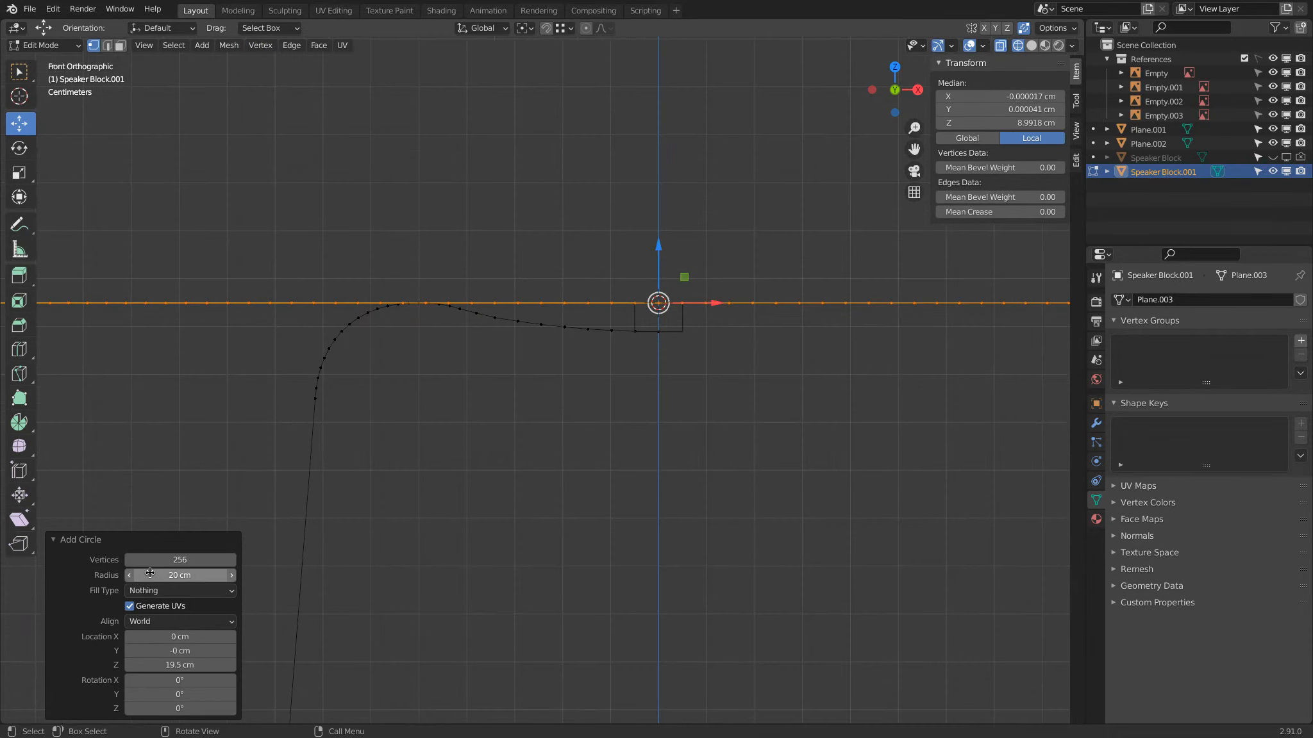
{"action": "left_click", "coordinate": [175, 678]}
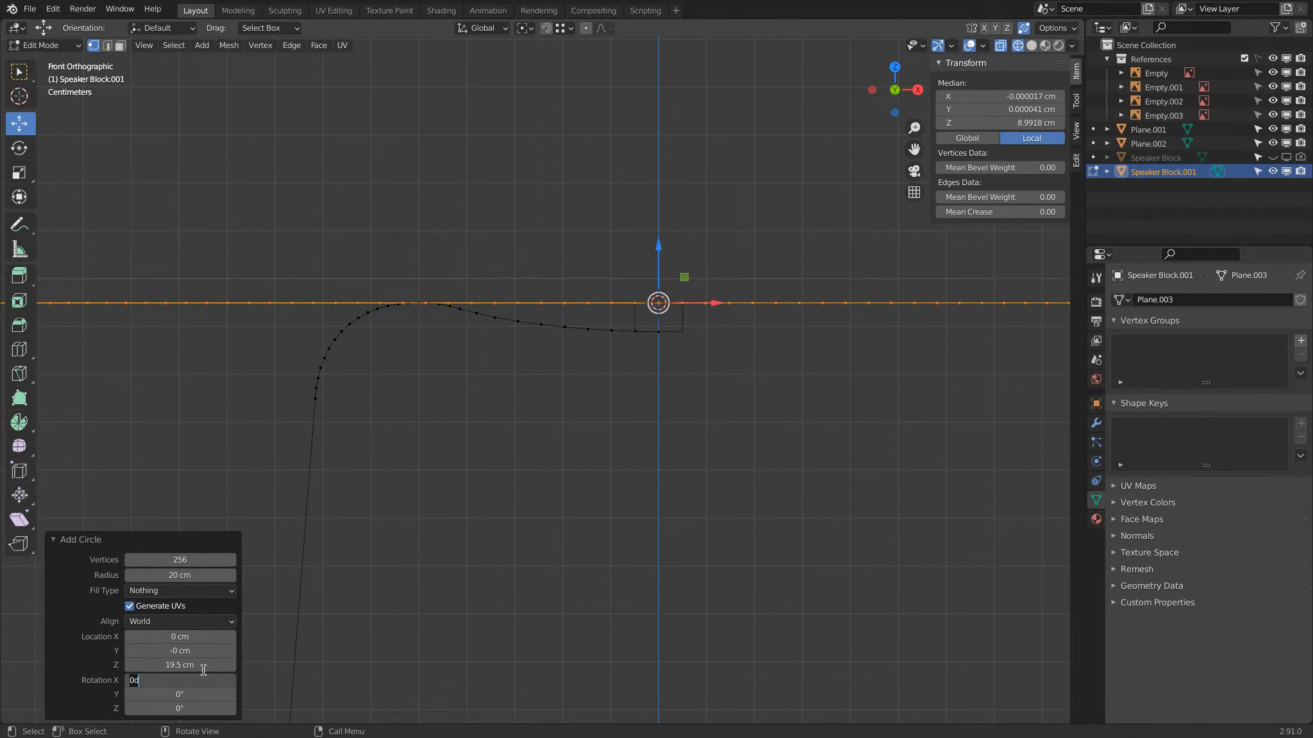
{"action": "key", "text": "Return"}
{"action": "scroll", "coordinate": [378, 516], "scroll_direction": "down", "scroll_amount": 7}
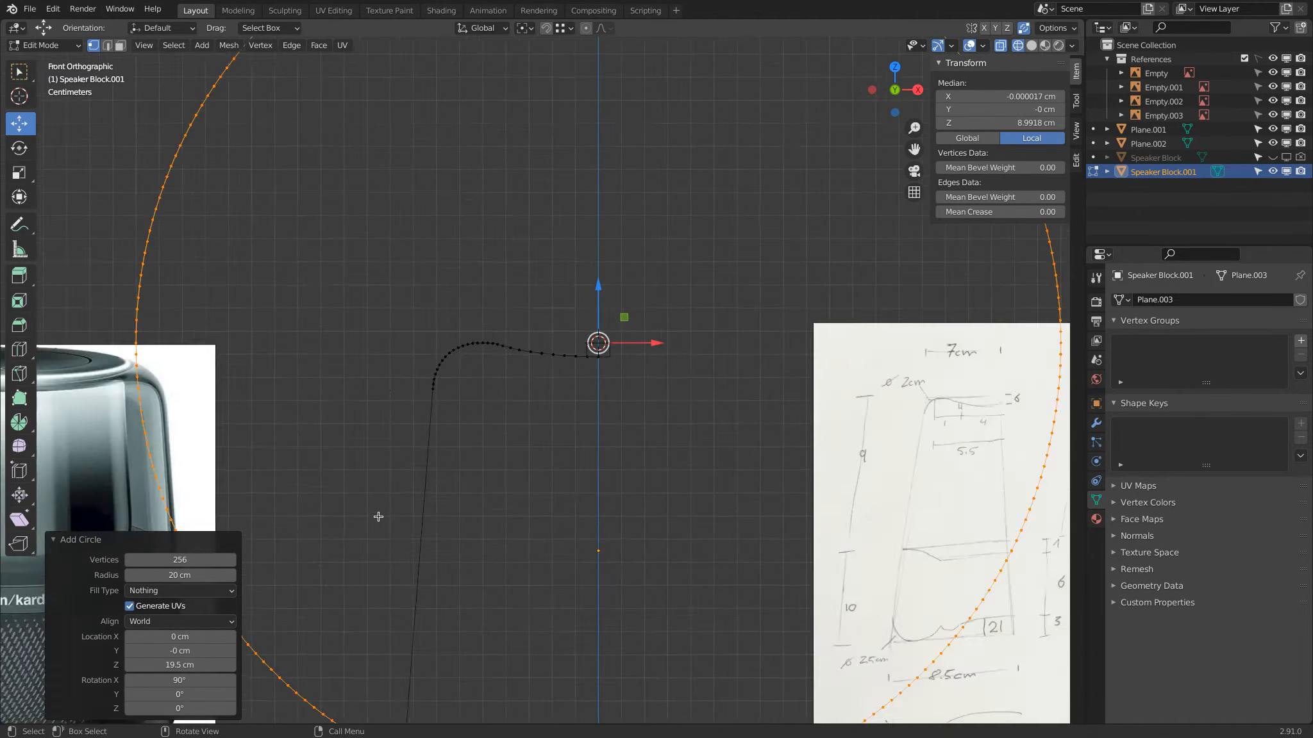
Fit the circle to the profile's recessed top by setting its radius to 18.6 cm and its Z location to 37.5 cm.
{"action": "scroll", "coordinate": [378, 517], "scroll_direction": "up", "scroll_amount": 8}
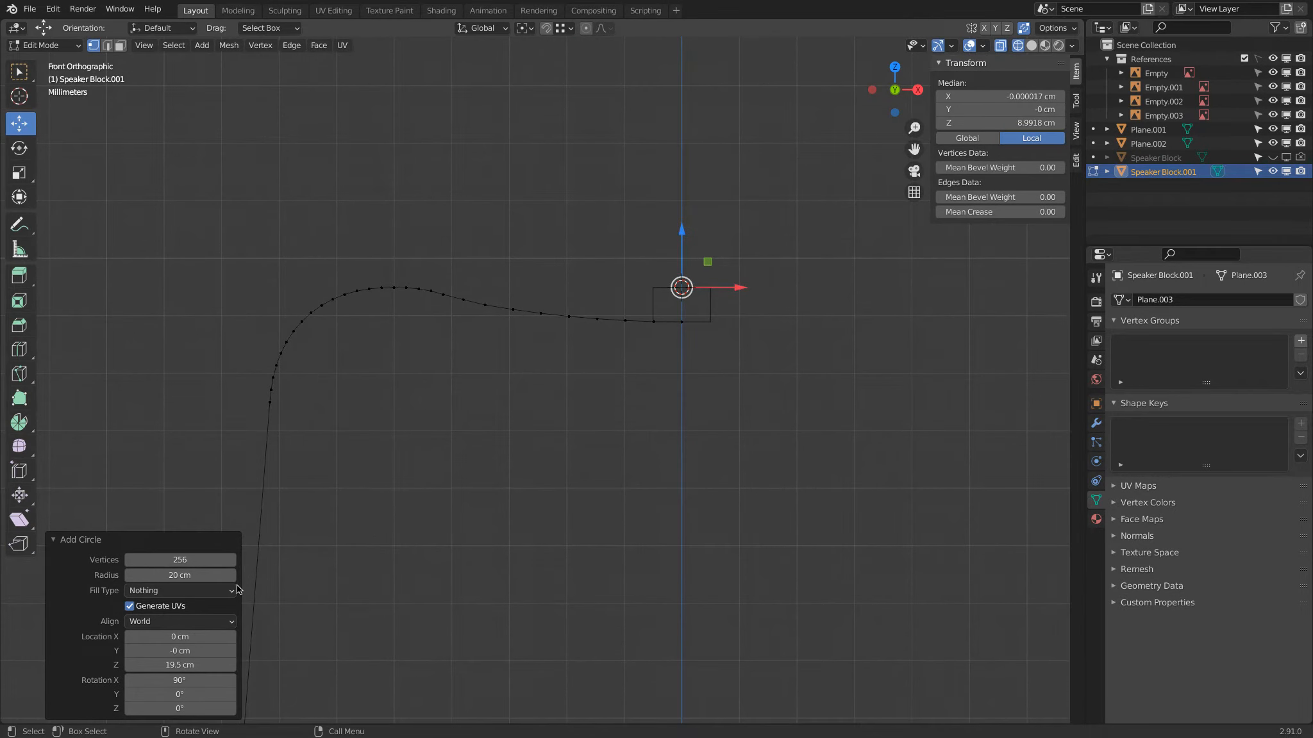
{"action": "left_click_drag", "start_coordinate": [175, 663], "coordinate": [303, 622]}
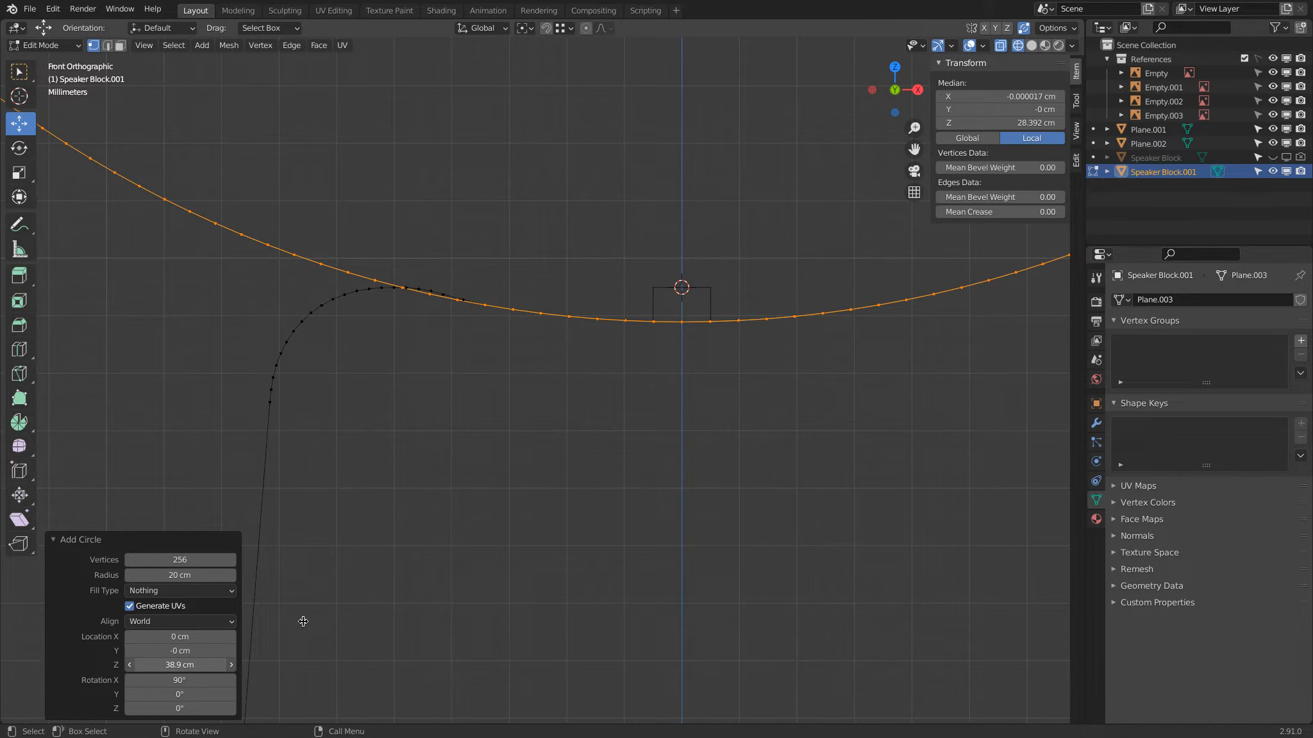
{"action": "left_click_drag", "start_coordinate": [303, 622], "coordinate": [303, 622]}
{"action": "scroll", "coordinate": [439, 176], "scroll_direction": "up", "scroll_amount": 5}
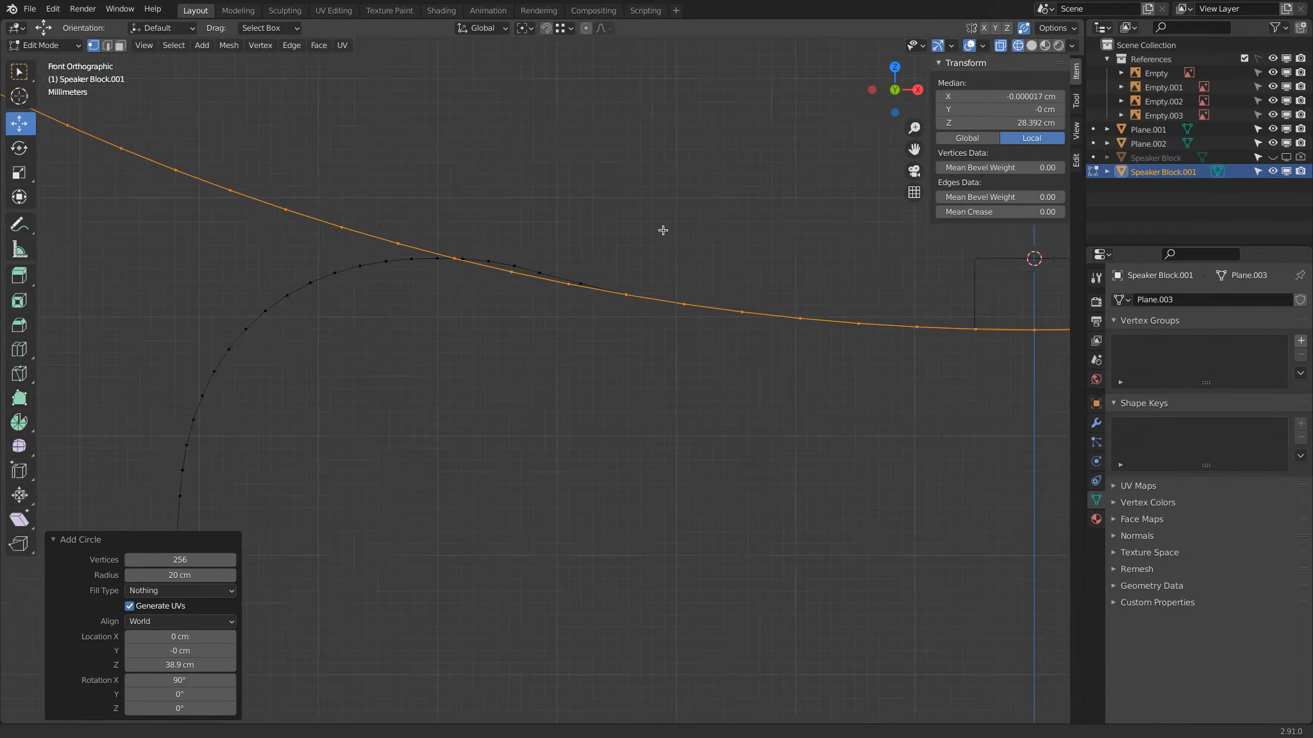
{"action": "scroll", "coordinate": [711, 240], "scroll_direction": "up", "scroll_amount": 1}
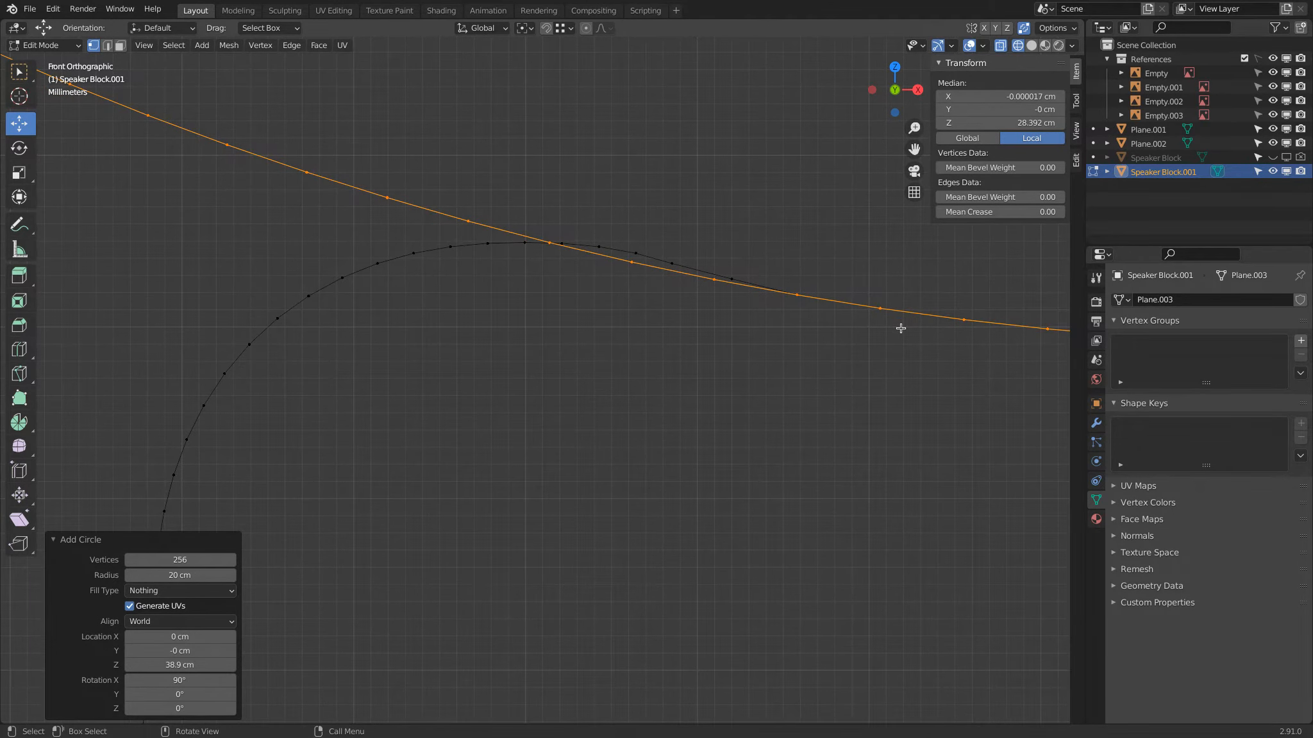
{"action": "scroll", "coordinate": [768, 243], "scroll_direction": "down", "scroll_amount": 3}
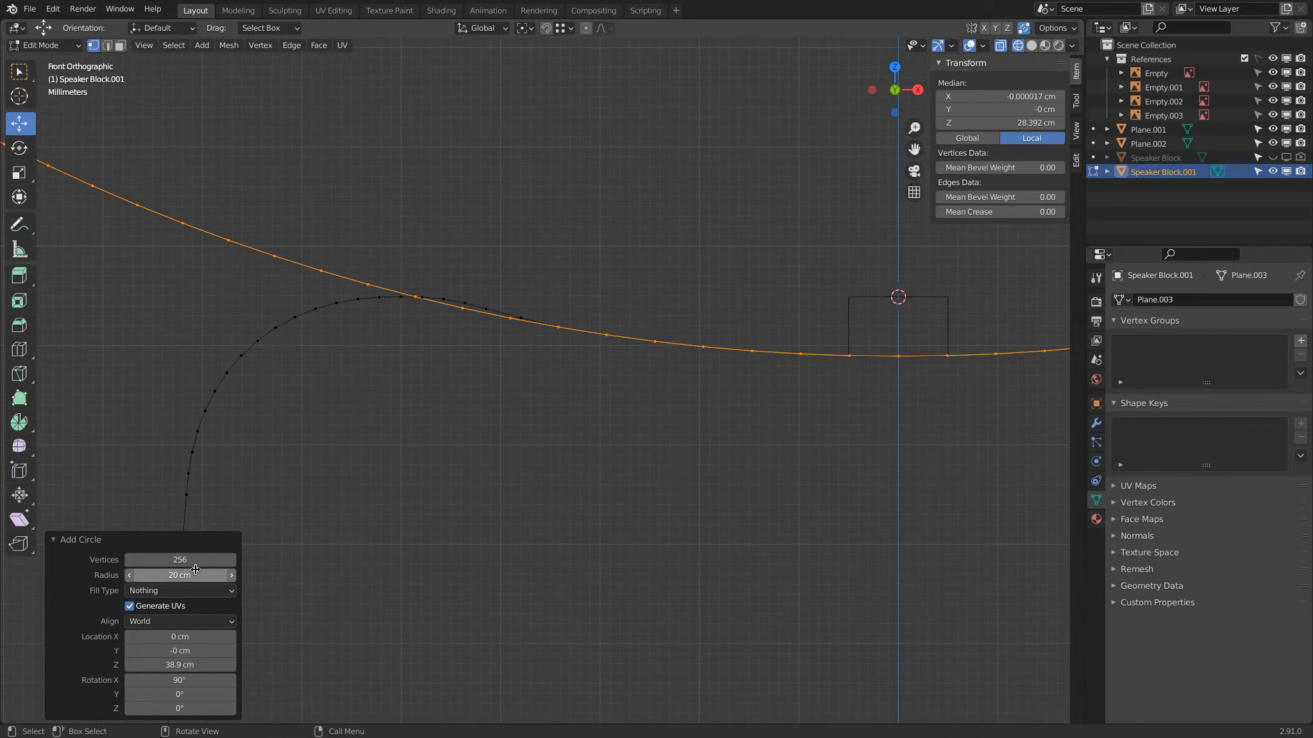
{"action": "left_click_drag", "start_coordinate": [191, 569], "coordinate": [186, 569]}
{"action": "left_click_drag", "start_coordinate": [189, 664], "coordinate": [184, 666]}
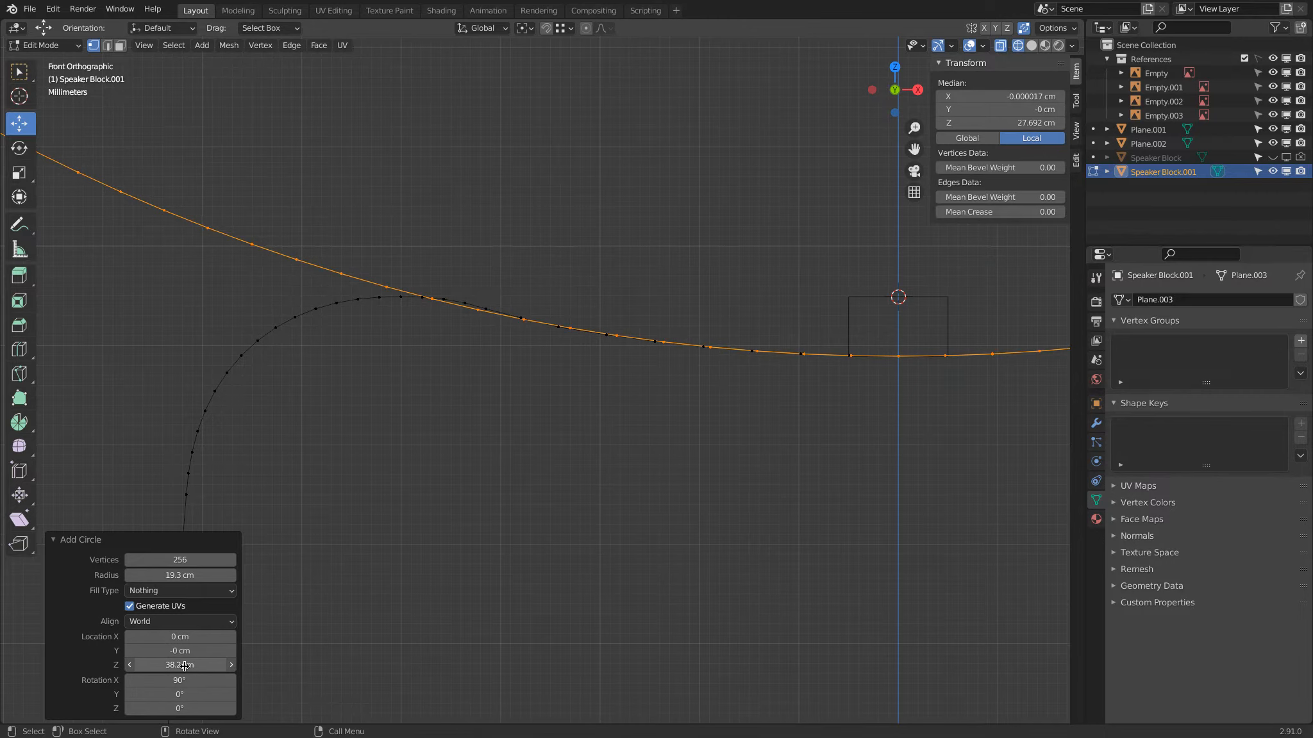
{"action": "left_click_drag", "start_coordinate": [177, 575], "coordinate": [171, 579]}
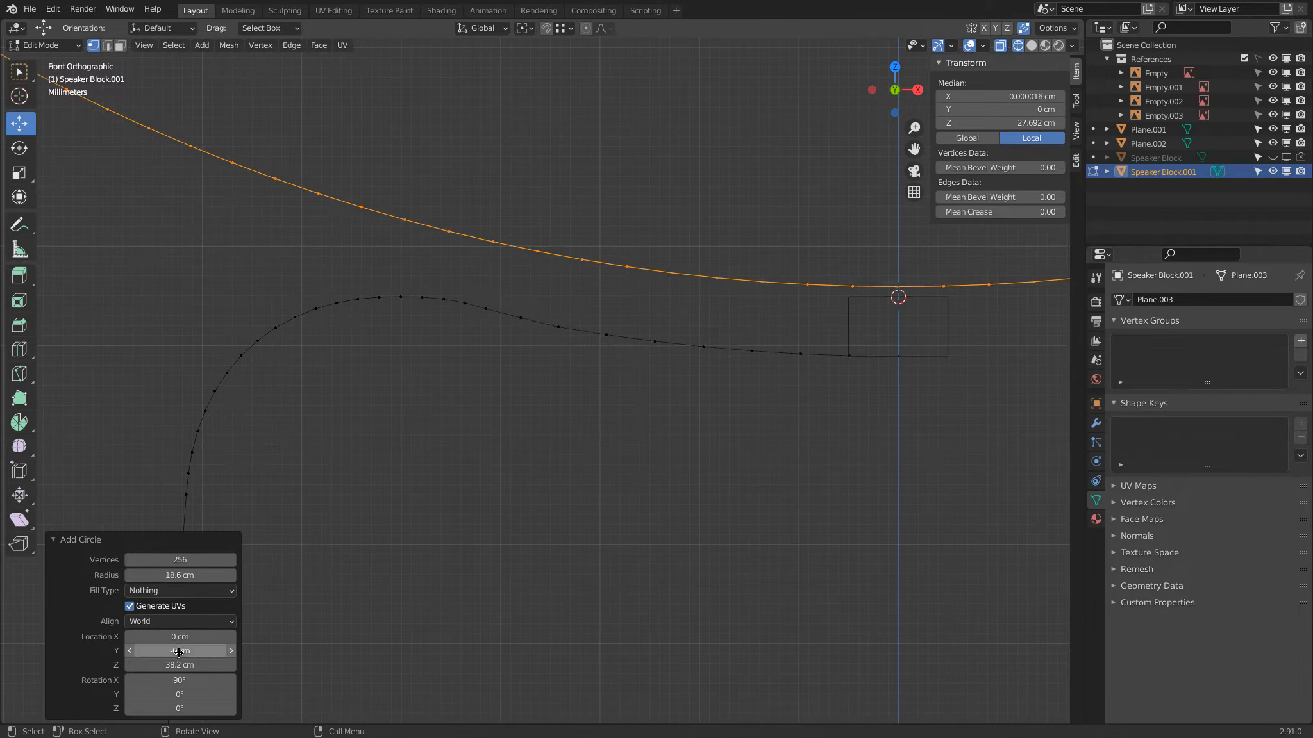
{"action": "left_click_drag", "start_coordinate": [174, 661], "coordinate": [172, 658]}
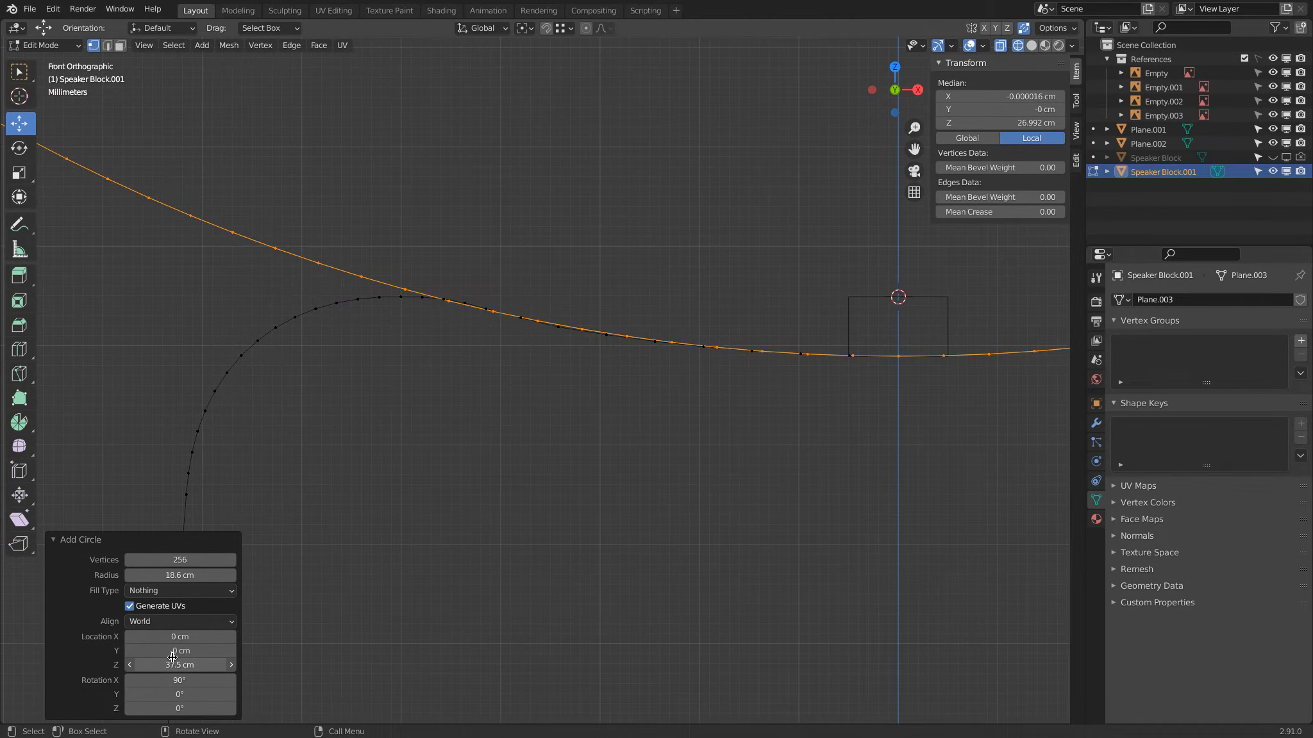
{"action": "scroll", "coordinate": [586, 425], "scroll_direction": "up", "scroll_amount": 2}
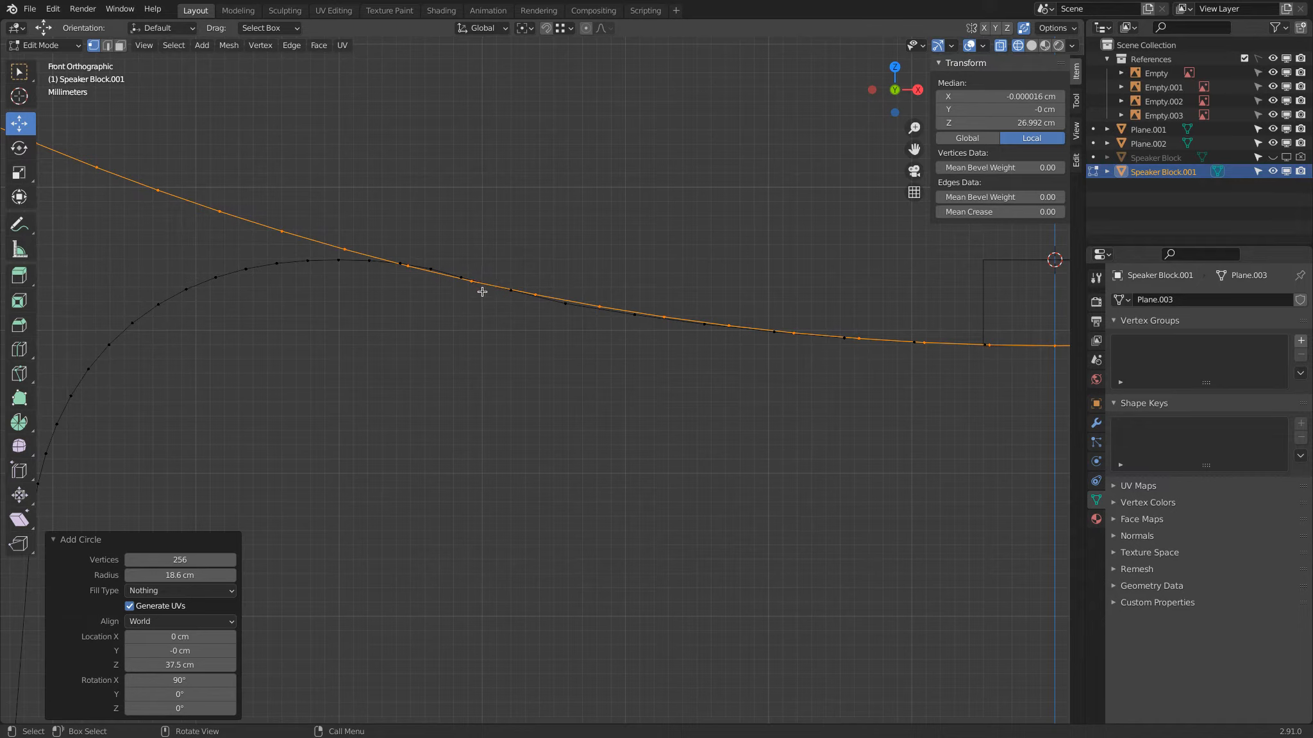
Set the circle's vertex count to 512.
{"action": "left_click", "coordinate": [179, 560]}
{"action": "key", "text": "Right"}
{"action": "key", "text": "Return"}
{"action": "scroll", "coordinate": [505, 566], "scroll_direction": "down", "scroll_amount": 2}
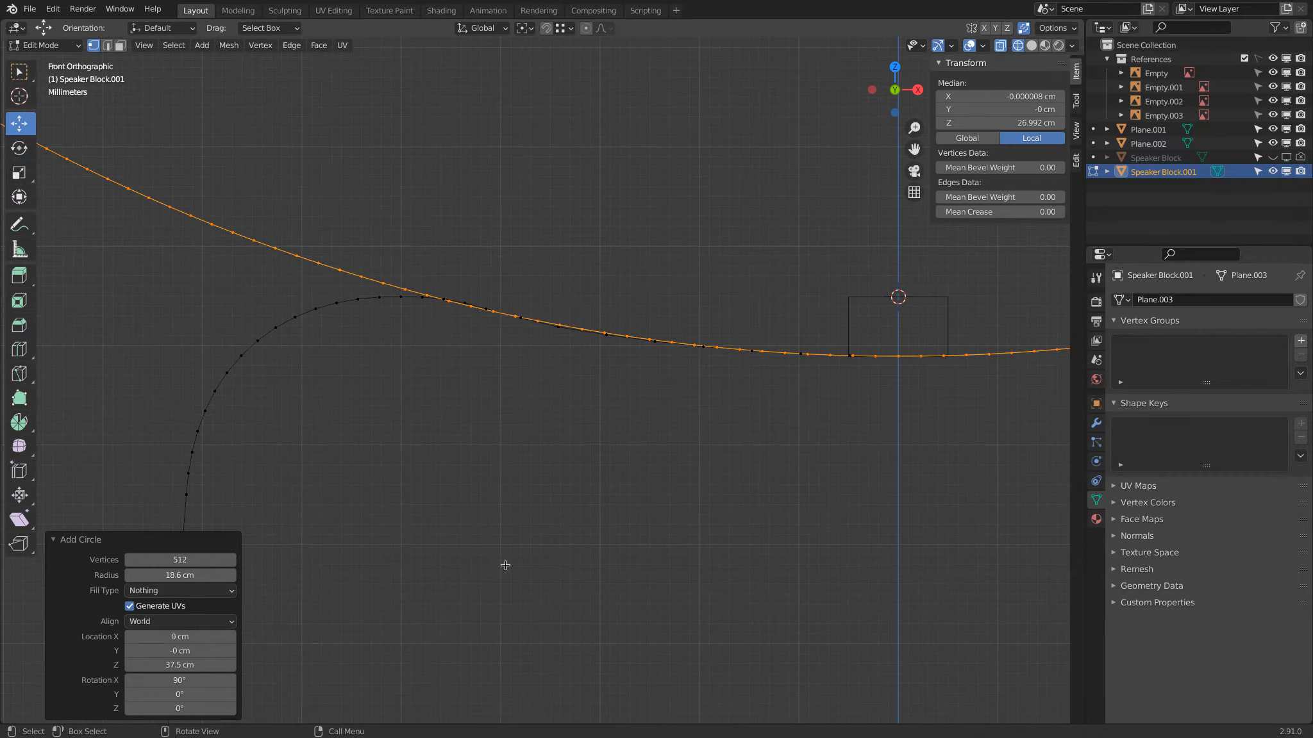
{"action": "scroll", "coordinate": [505, 565], "scroll_direction": "down", "scroll_amount": 2}
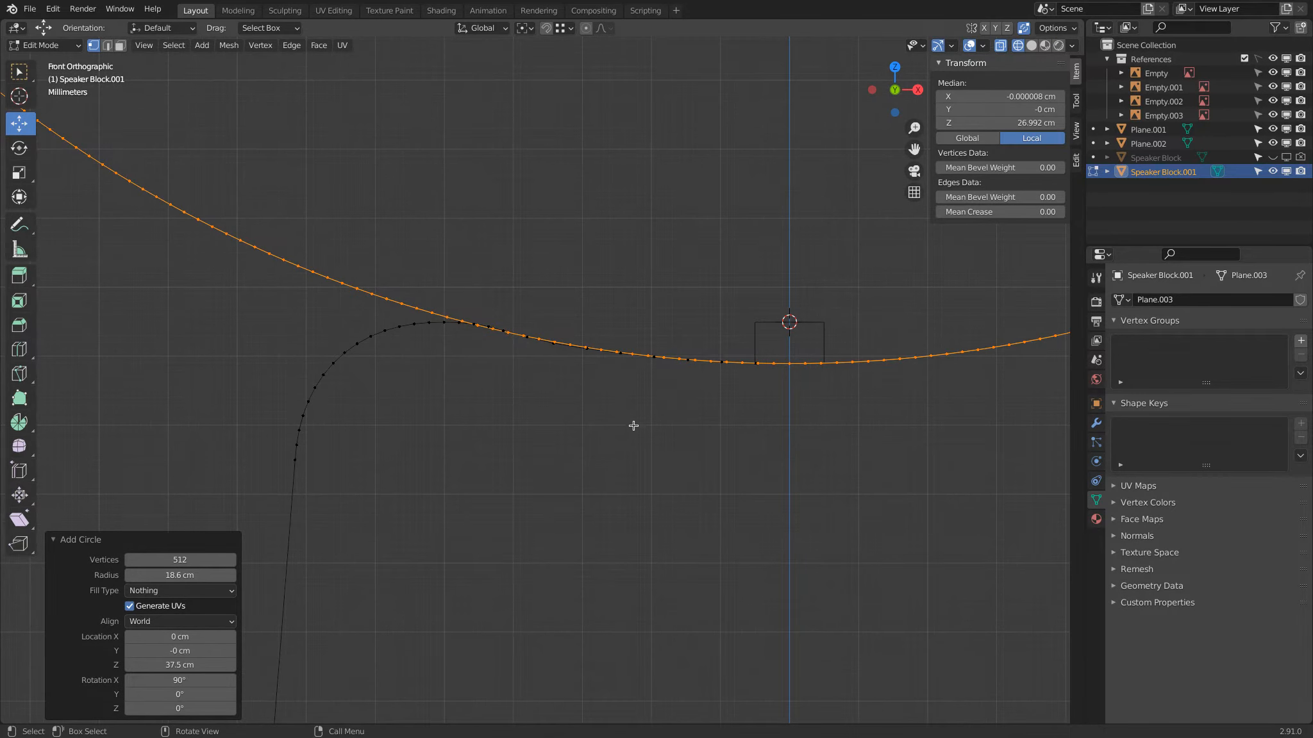
Raise the circle clear of the profile along Z and delete all its vertices except the short arc above the recess.
{"action": "scroll", "coordinate": [687, 390], "scroll_direction": "down", "scroll_amount": 2}
{"action": "key", "text": "g"}
{"action": "key", "text": "z"}
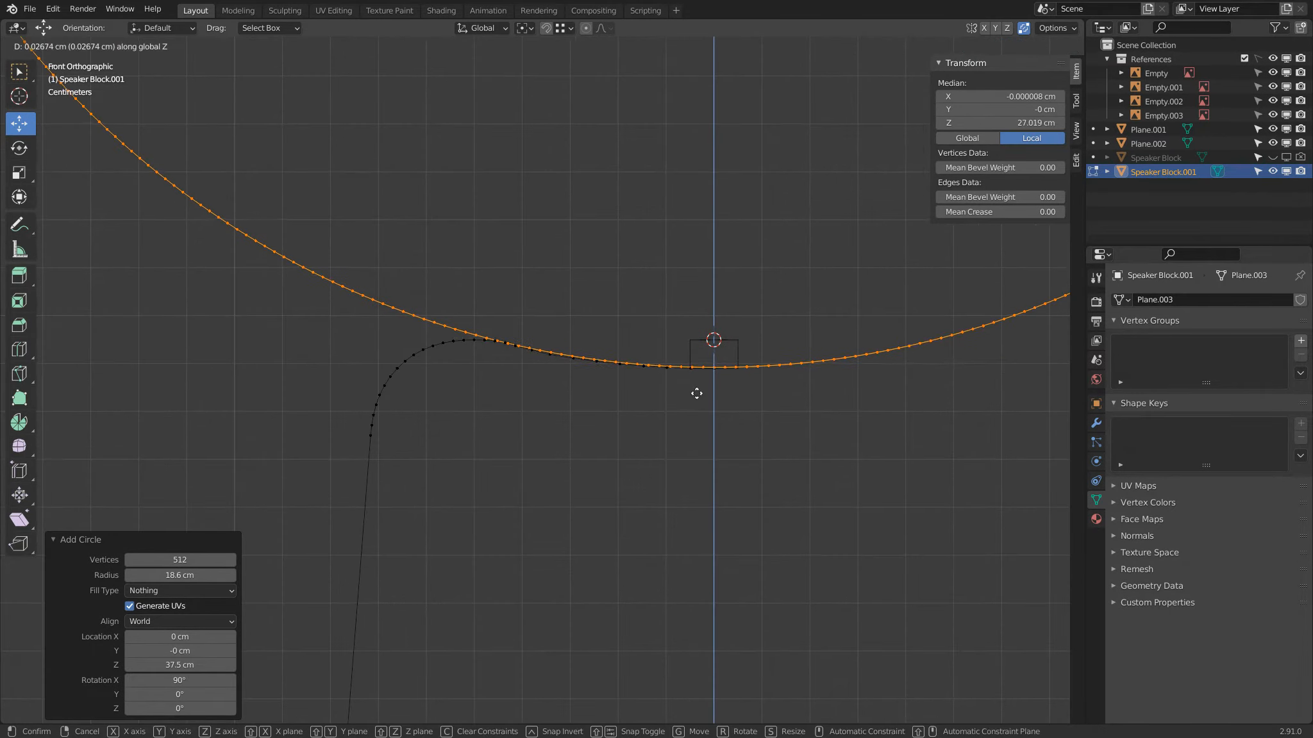
{"action": "left_click", "coordinate": [590, 322]}
{"action": "key", "text": "b"}
{"action": "left_click_drag", "start_coordinate": [464, 277], "coordinate": [719, 333]}
{"action": "key", "text": "x"}
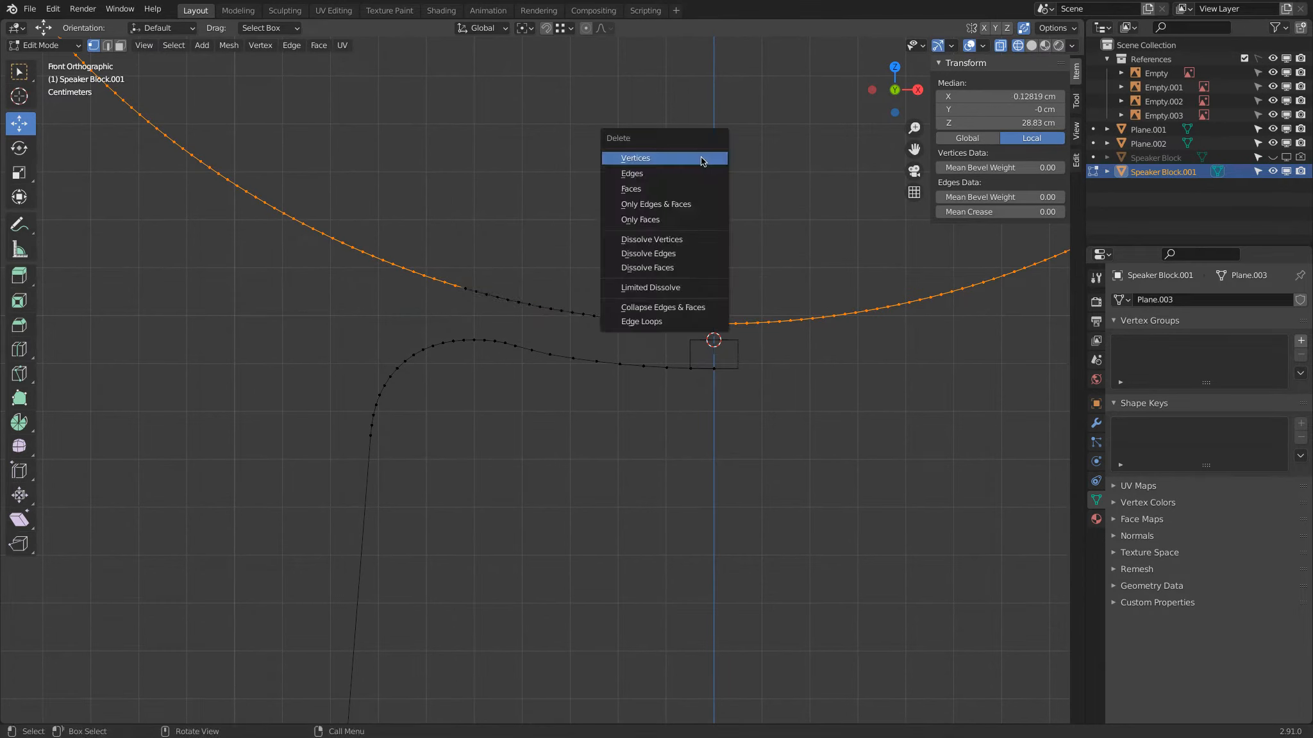
{"action": "left_click", "coordinate": [703, 158]}
Delete the profile's old recess vertices between the rounded corner and the centre line.
{"action": "scroll", "coordinate": [547, 346], "scroll_direction": "up", "scroll_amount": 1}
{"action": "key", "text": "b"}
{"action": "left_click_drag", "start_coordinate": [512, 316], "coordinate": [856, 431]}
{"action": "key", "text": "x"}
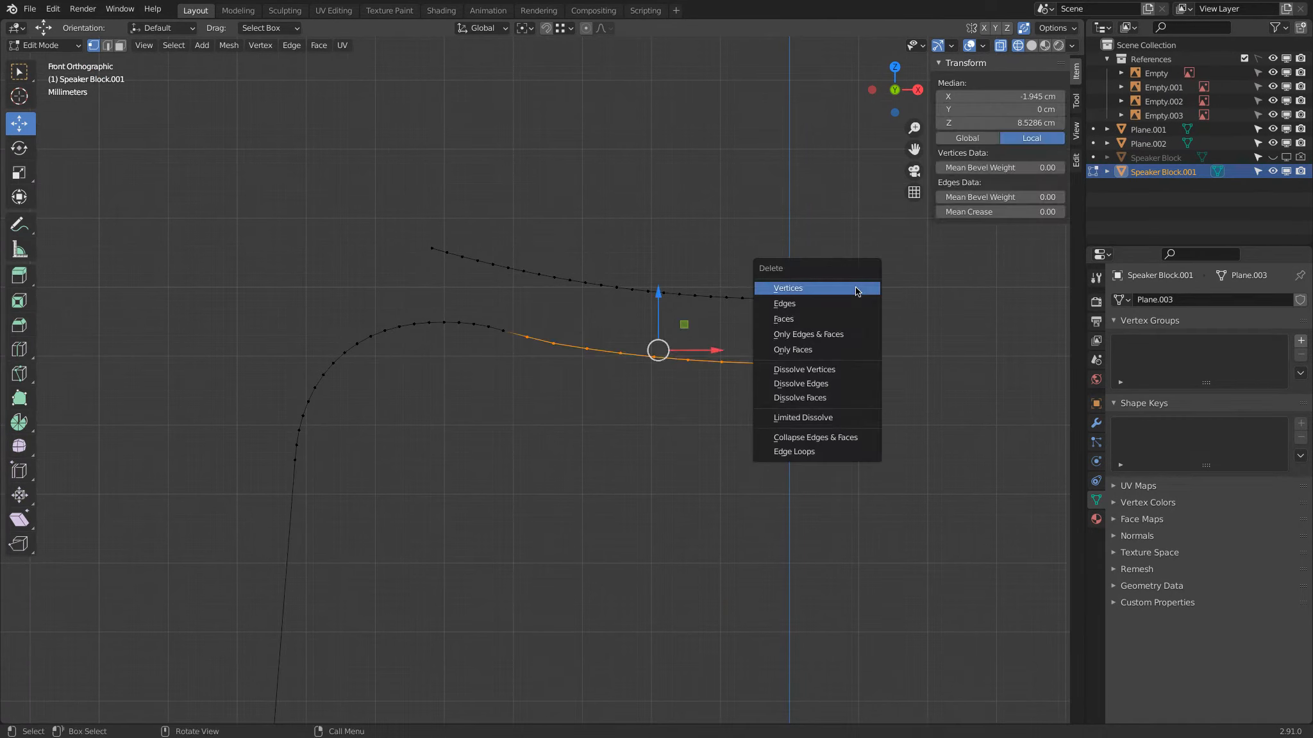
{"action": "left_click", "coordinate": [855, 289]}
Lower the remaining circle arc about 0.94 cm along Z so it replaces the deleted recess curve.
{"action": "key", "text": "b"}
{"action": "left_click_drag", "start_coordinate": [420, 231], "coordinate": [824, 314]}
{"action": "key", "text": "g"}
{"action": "key", "text": "z"}
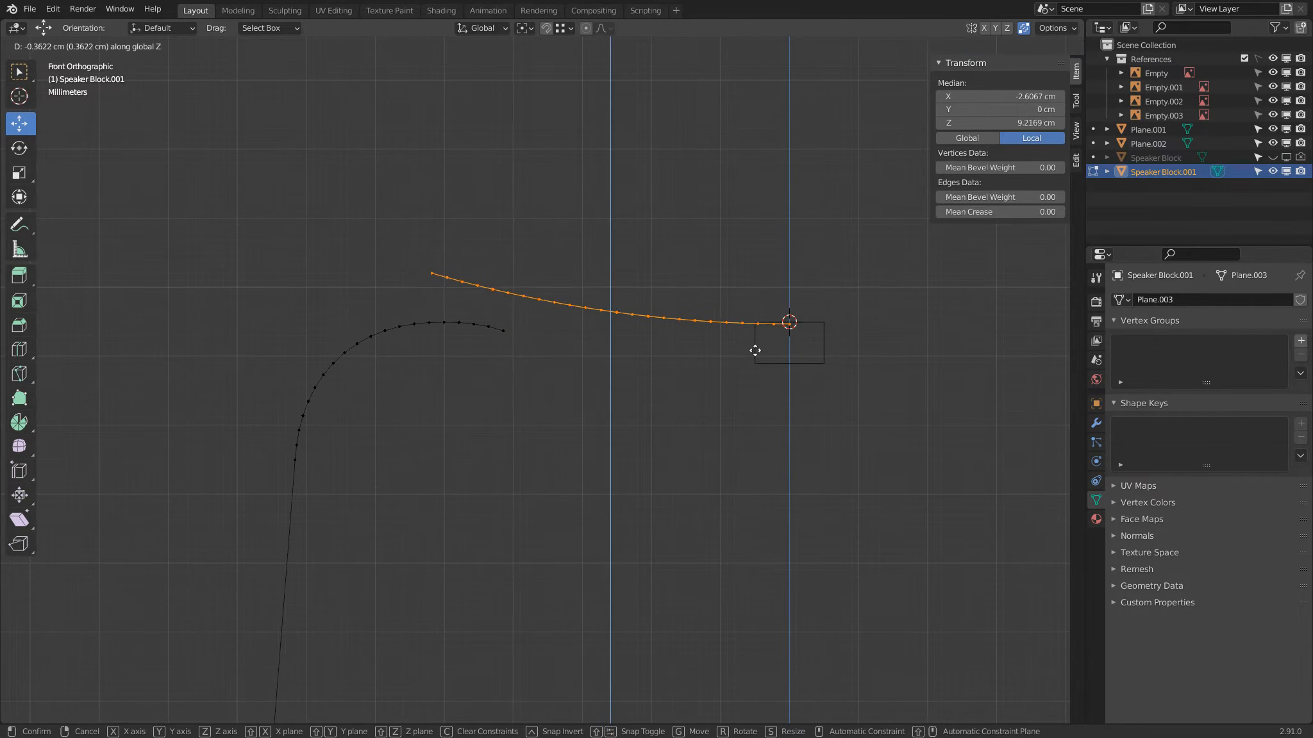
{"action": "left_click", "coordinate": [757, 363]}
{"action": "scroll", "coordinate": [439, 276], "scroll_direction": "up", "scroll_amount": 1}
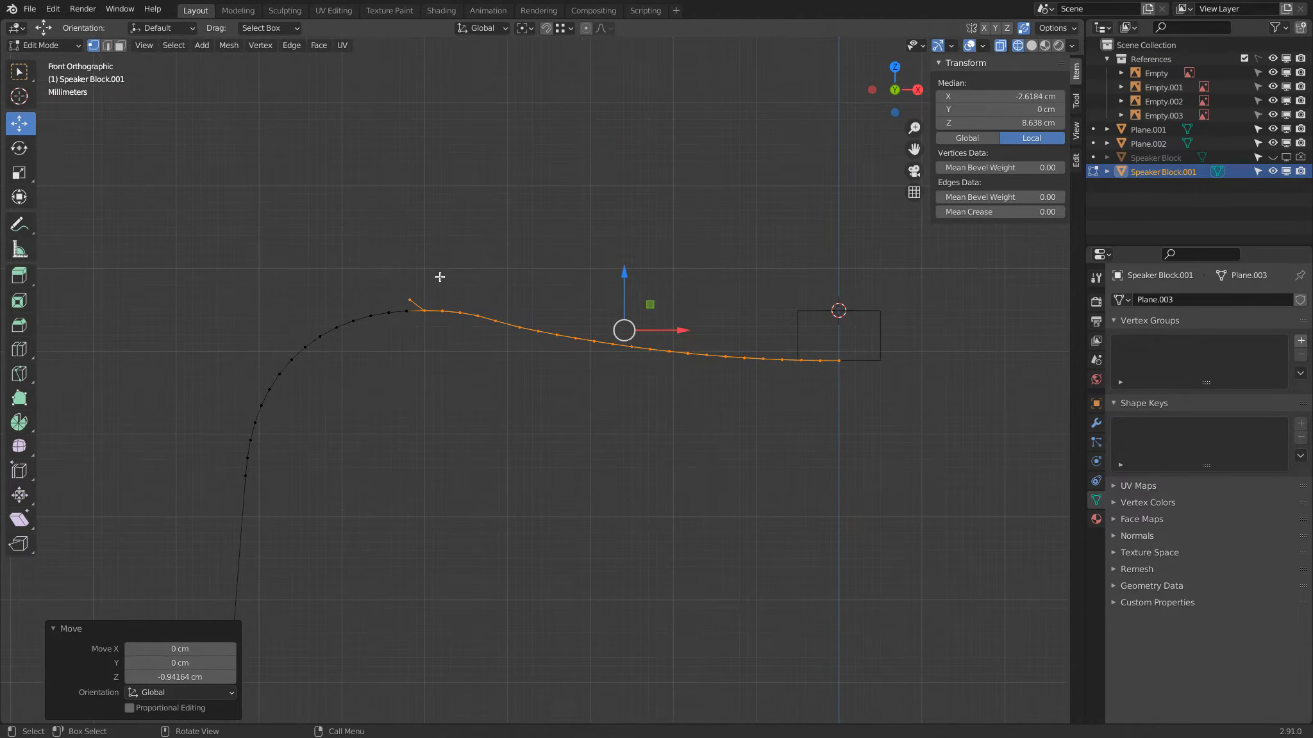
{"action": "key", "text": "ctrl+z"}
{"action": "key", "text": "ctrl+shift+z"}
{"action": "scroll", "coordinate": [627, 302], "scroll_direction": "up", "scroll_amount": 7}
{"action": "scroll", "coordinate": [627, 304], "scroll_direction": "down", "scroll_amount": 1}
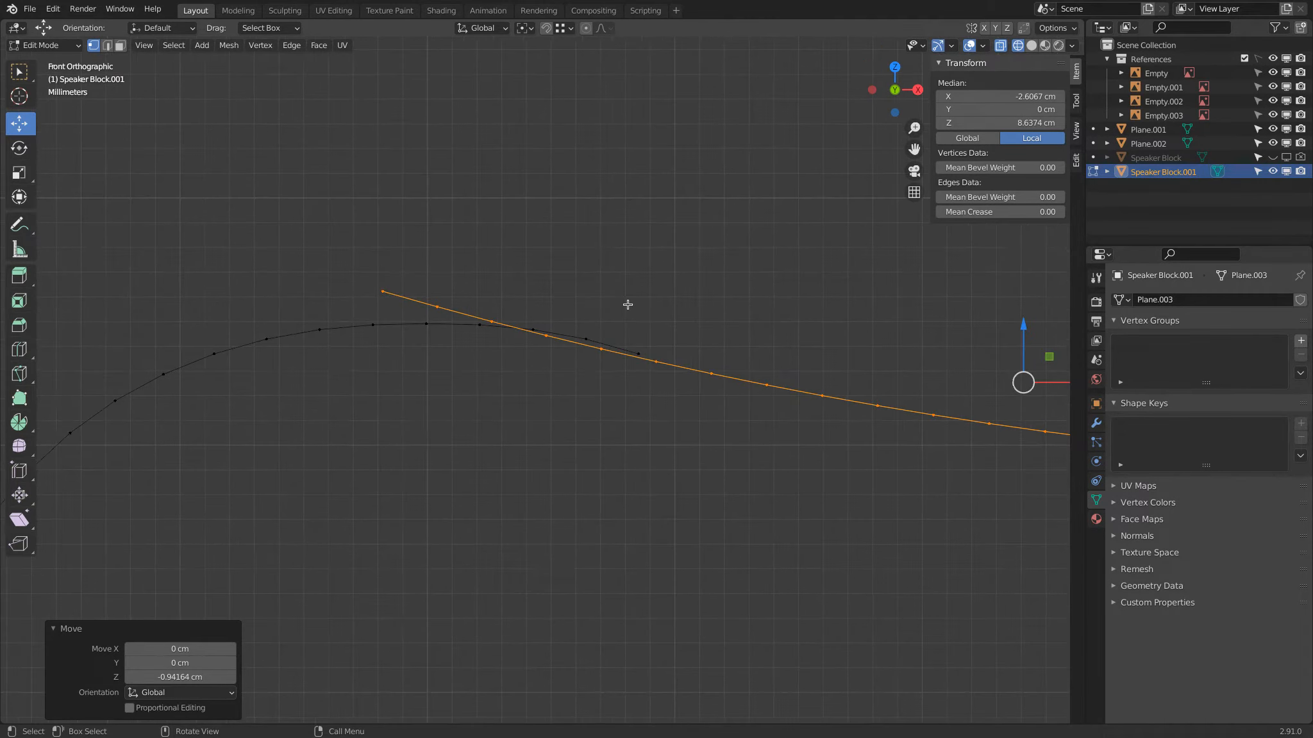
Delete the arc's outer vertices that overlap the end of the rounded corner.
{"action": "scroll", "coordinate": [614, 303], "scroll_direction": "down", "scroll_amount": 4}
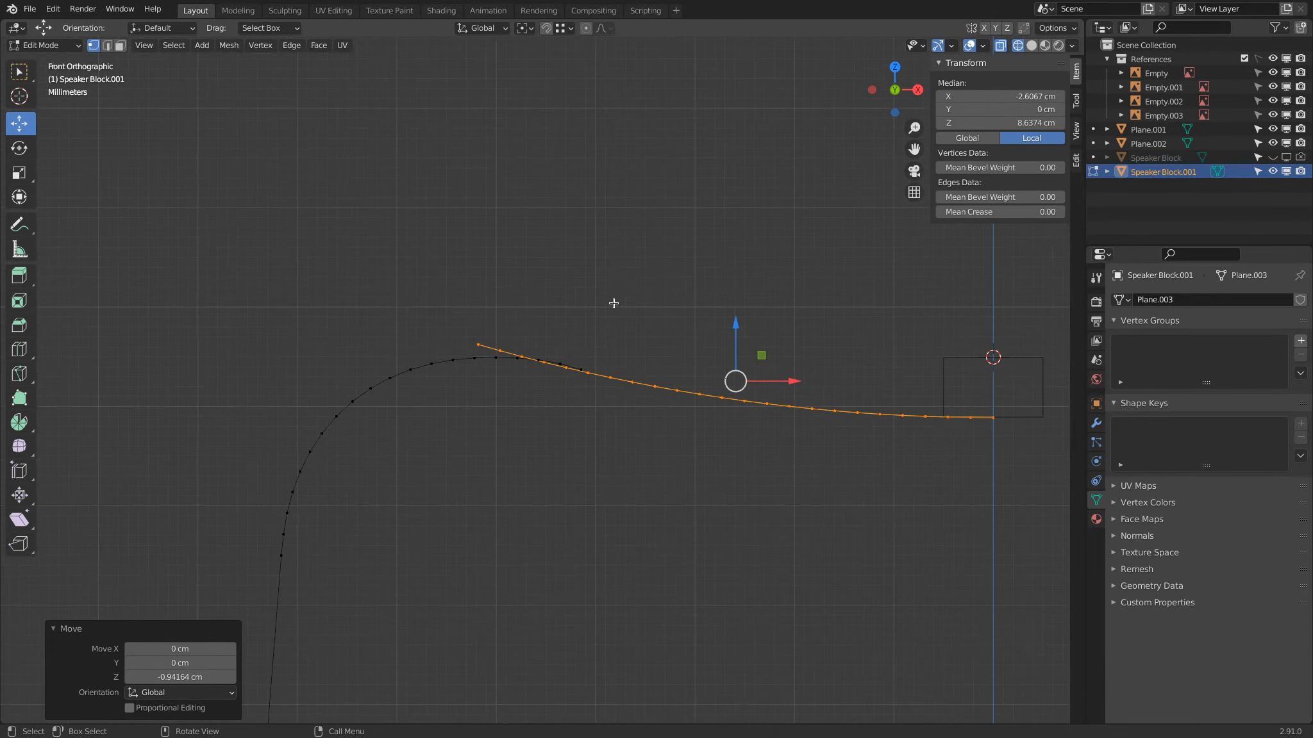
{"action": "scroll", "coordinate": [614, 303], "scroll_direction": "up", "scroll_amount": 3}
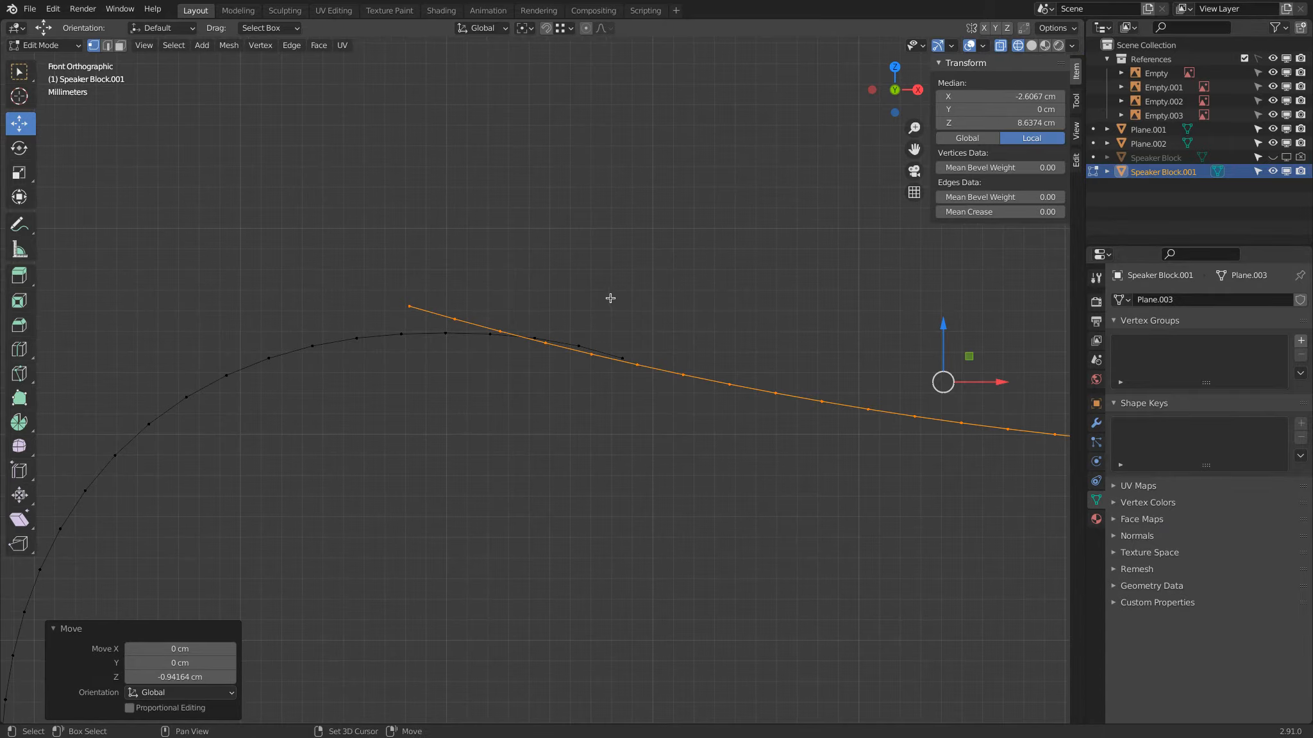
{"action": "middle_click_drag", "start_coordinate": [610, 296], "coordinate": [480, 263], "text": "shift"}
{"action": "scroll", "coordinate": [487, 269], "scroll_direction": "up", "scroll_amount": 2}
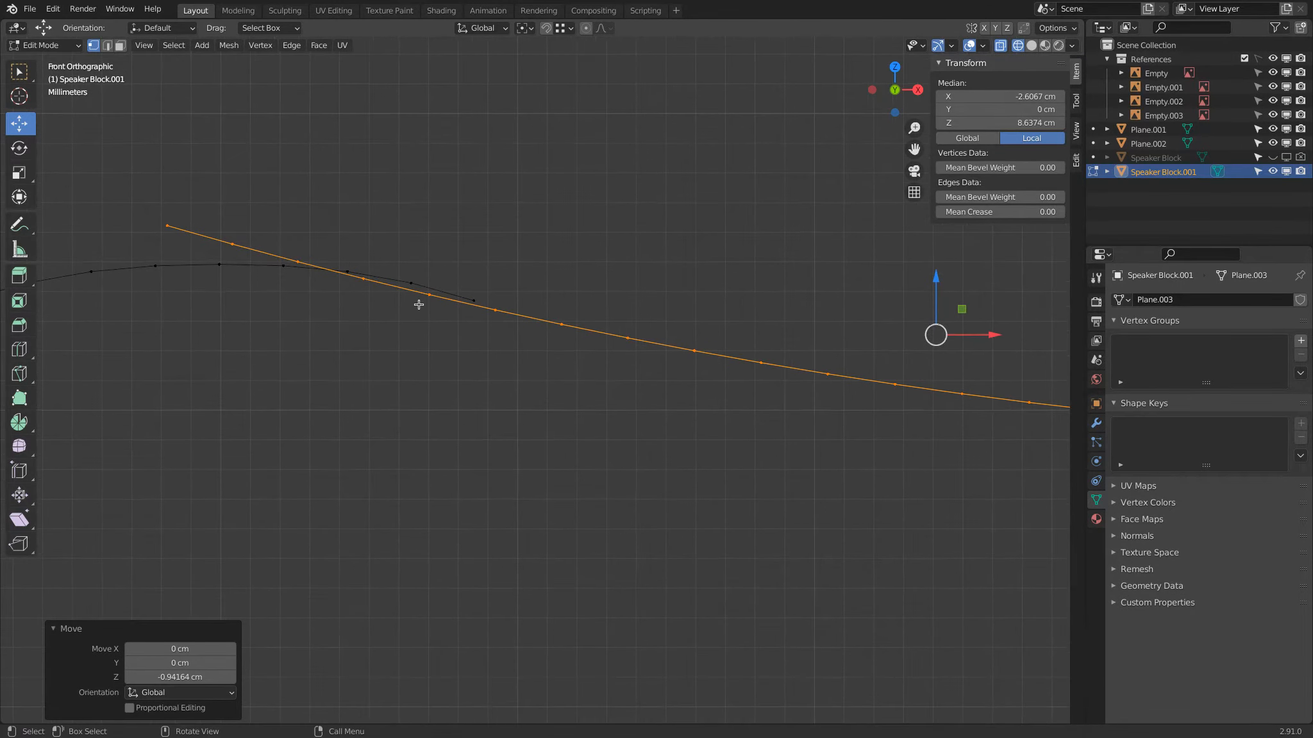
{"action": "key", "text": "alt+a"}
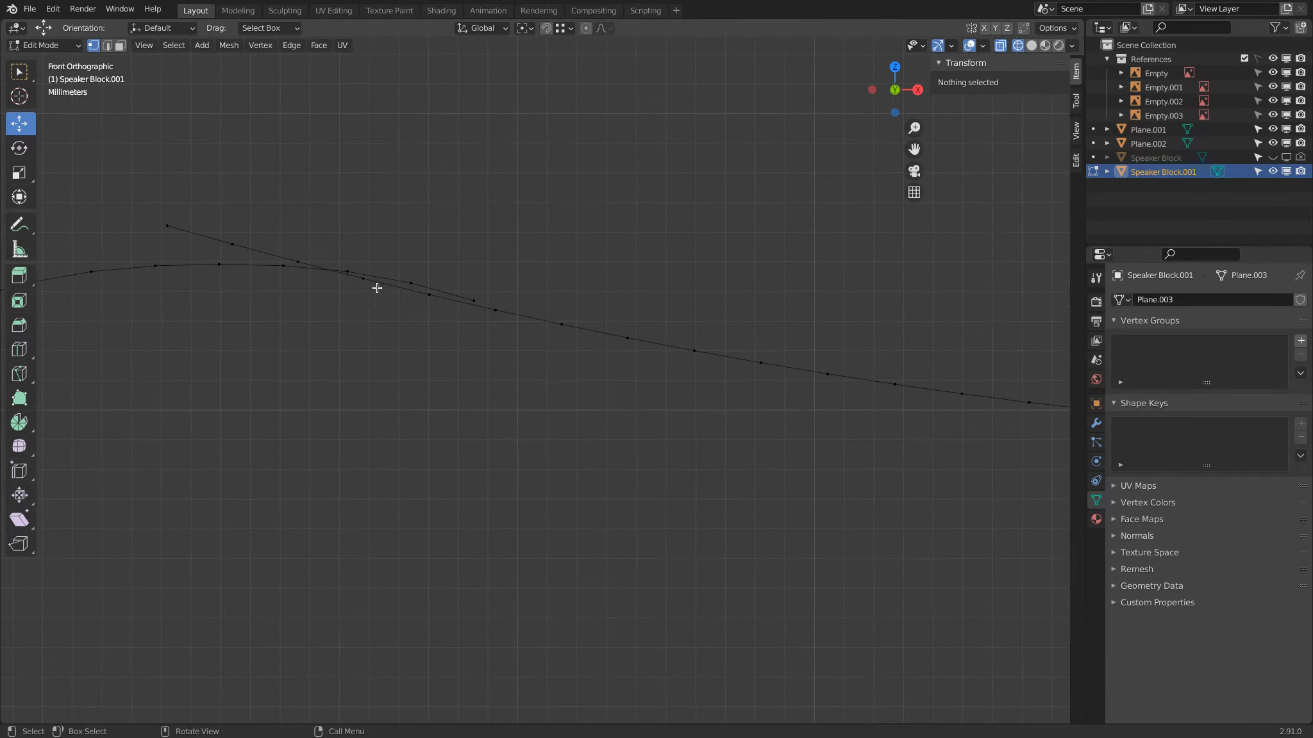
{"action": "left_click", "coordinate": [420, 293]}
{"action": "left_click", "coordinate": [301, 259], "text": "shift"}
{"action": "left_click", "coordinate": [233, 240], "text": "shift"}
{"action": "left_click", "coordinate": [356, 282], "text": "shift"}
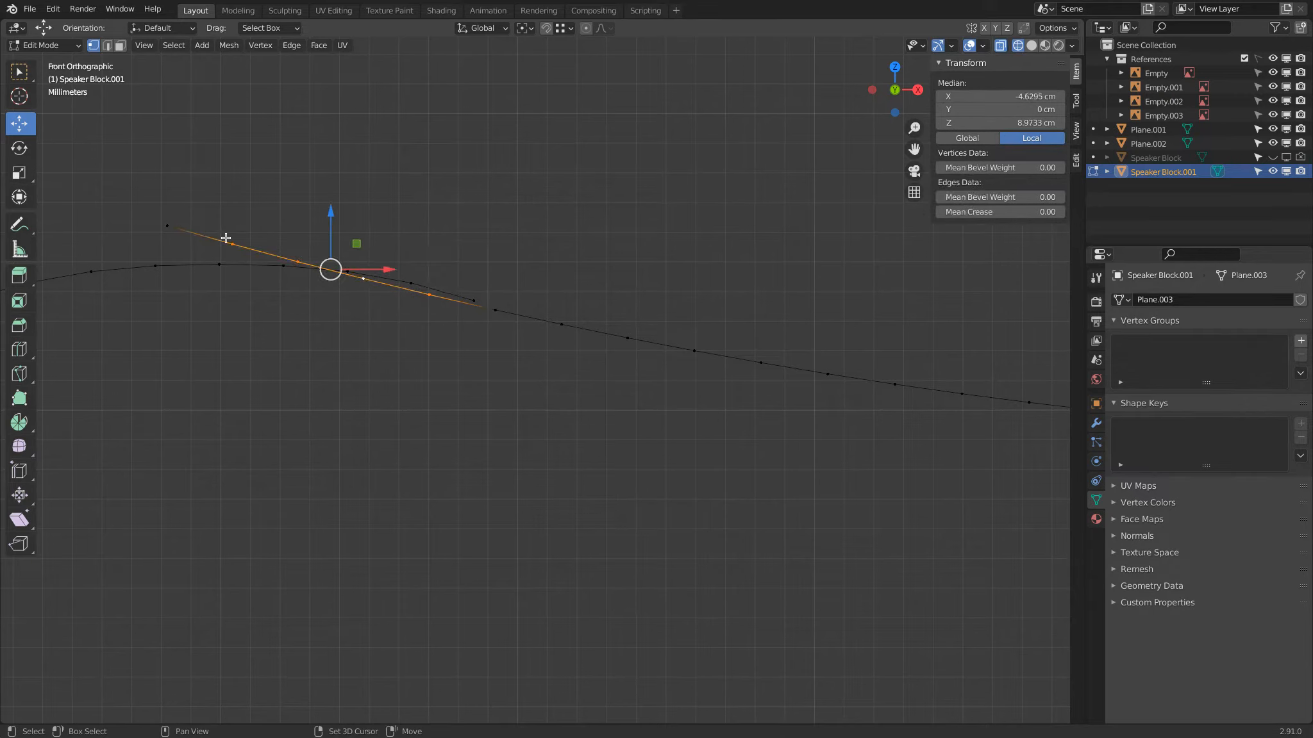
{"action": "key", "text": "x"}
{"action": "left_click", "coordinate": [407, 147]}
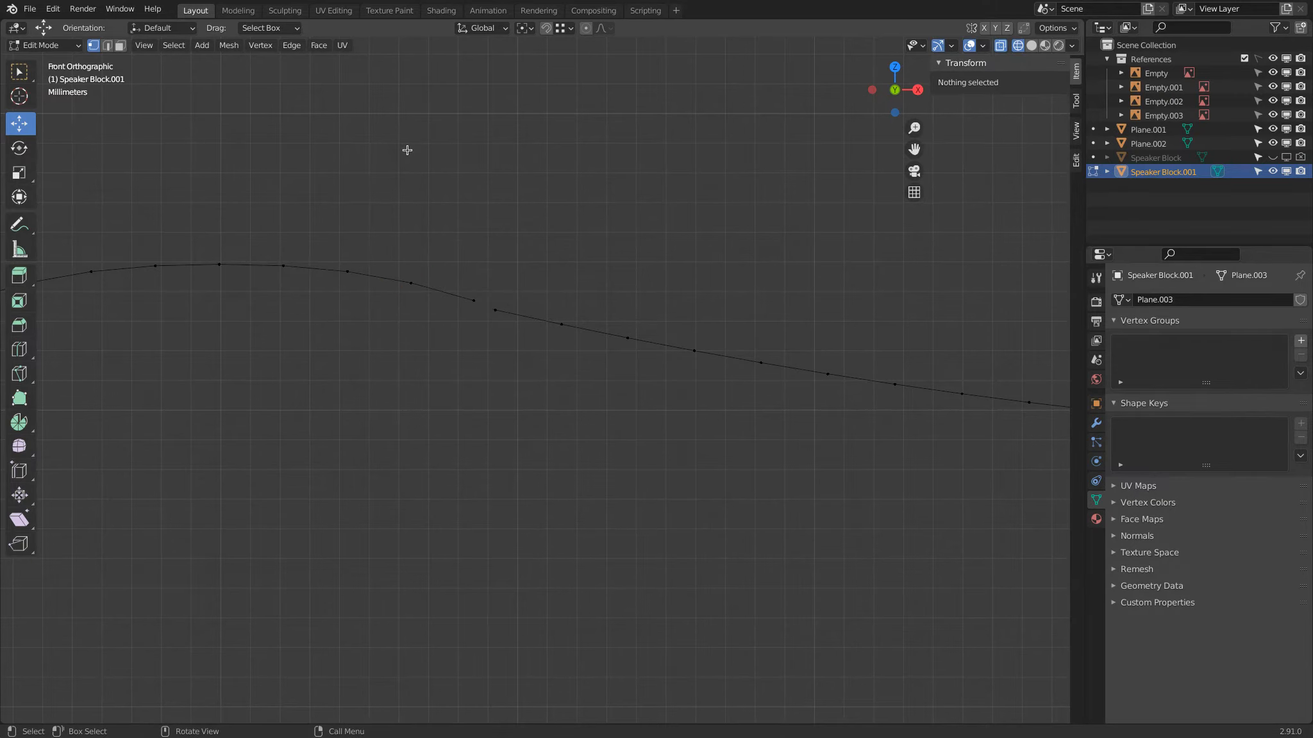
Raise the arc's end vertex to about Z 8.85 cm and join it to the rounded corner's end vertex with an edge.
{"action": "left_click", "coordinate": [493, 308]}
{"action": "scroll", "coordinate": [490, 306], "scroll_direction": "up", "scroll_amount": 1}
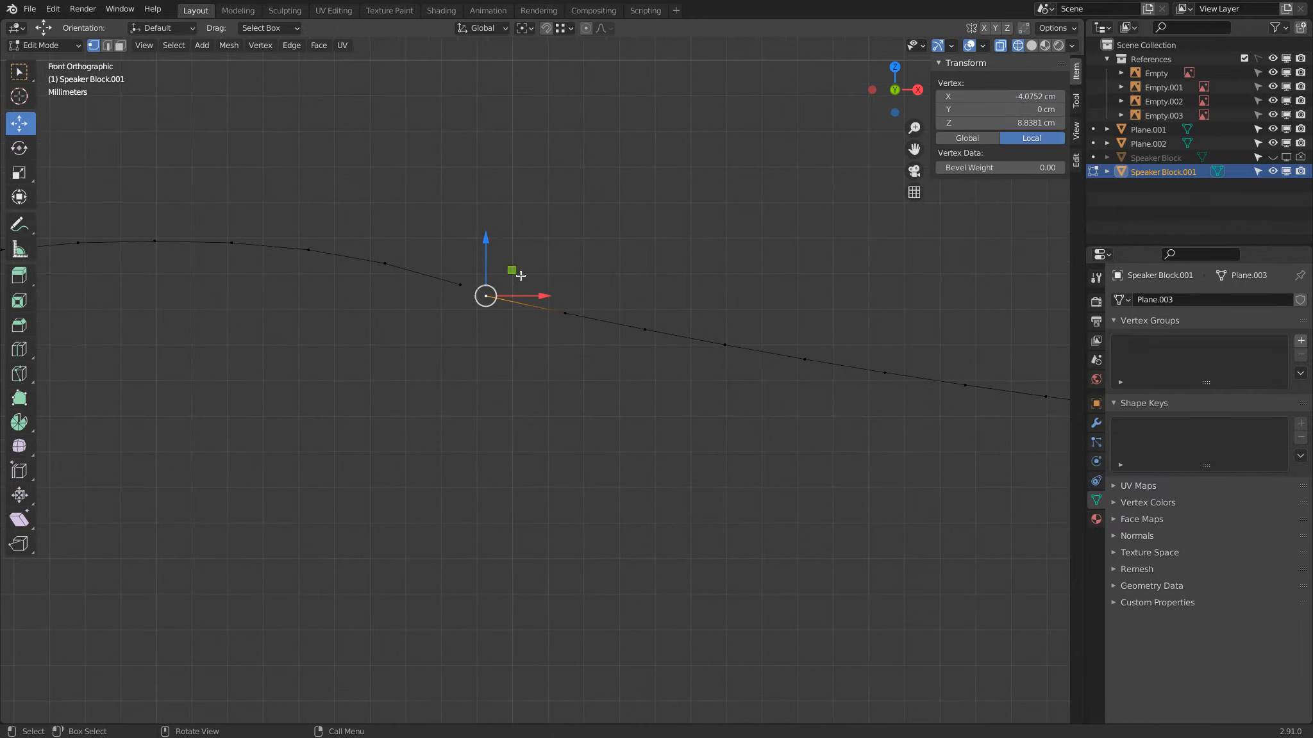
{"action": "left_click_drag", "start_coordinate": [486, 237], "coordinate": [486, 234]}
{"action": "left_click", "coordinate": [452, 270], "text": "shift"}
{"action": "key", "text": "f"}
Check the joined curve's smoothness in Object Mode against the whole profile.
{"action": "scroll", "coordinate": [451, 256], "scroll_direction": "down", "scroll_amount": 4}
{"action": "key", "text": "Tab"}
{"action": "scroll", "coordinate": [451, 260], "scroll_direction": "down", "scroll_amount": 6}
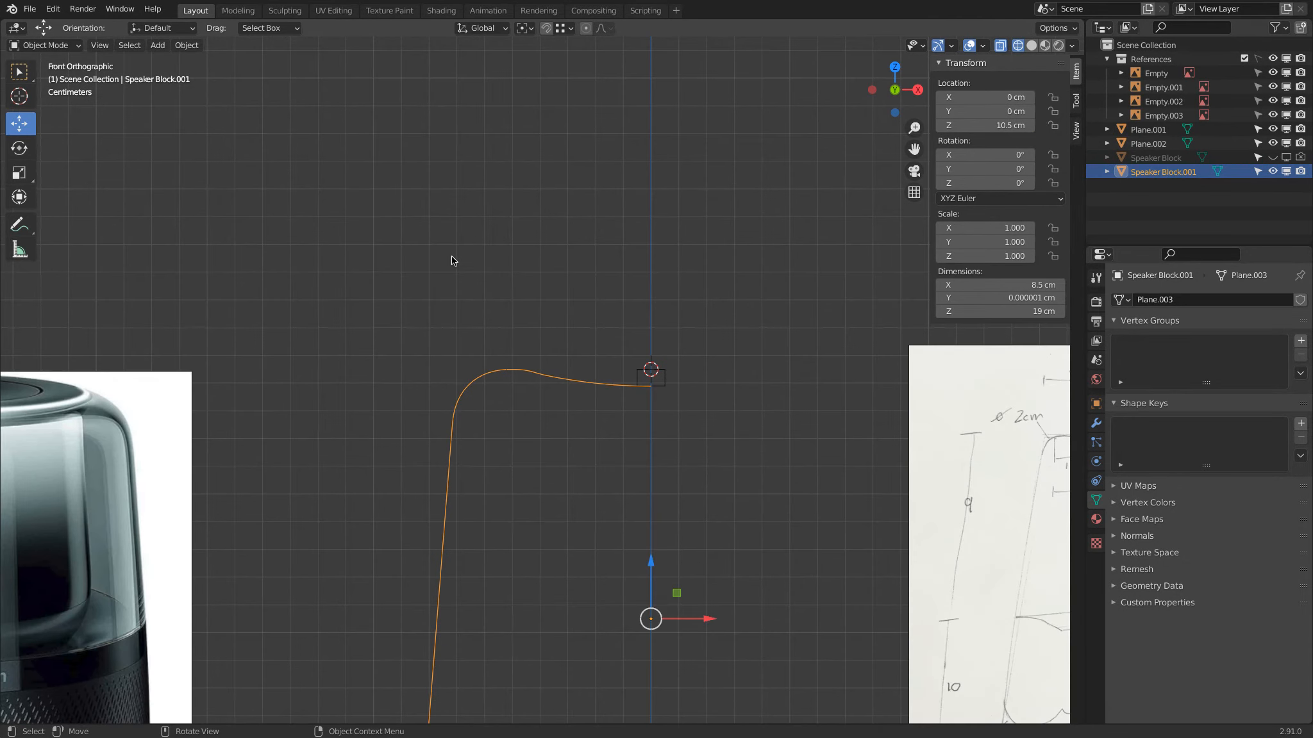
{"action": "scroll", "coordinate": [457, 265], "scroll_direction": "up", "scroll_amount": 8}
{"action": "key", "text": "Tab"}
{"action": "key", "text": "Tab"}
{"action": "scroll", "coordinate": [458, 268], "scroll_direction": "down", "scroll_amount": 2}
{"action": "scroll", "coordinate": [458, 268], "scroll_direction": "up", "scroll_amount": 6}
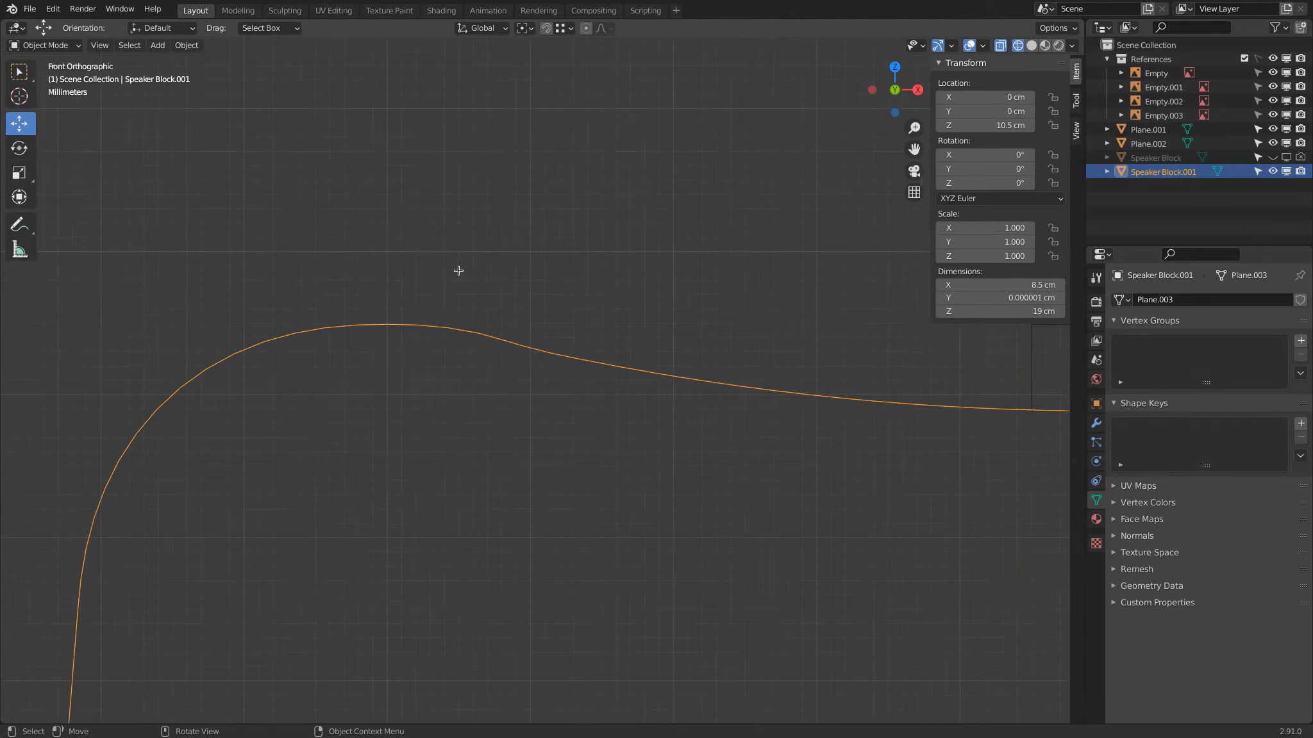
Dissolve the rounded corner's last vertex beside the junction with the recess arc.
{"action": "key", "text": "Tab"}
{"action": "left_click", "coordinate": [424, 293]}
{"action": "left_click_drag", "start_coordinate": [437, 246], "coordinate": [438, 247]}
{"action": "left_click", "coordinate": [486, 315]}
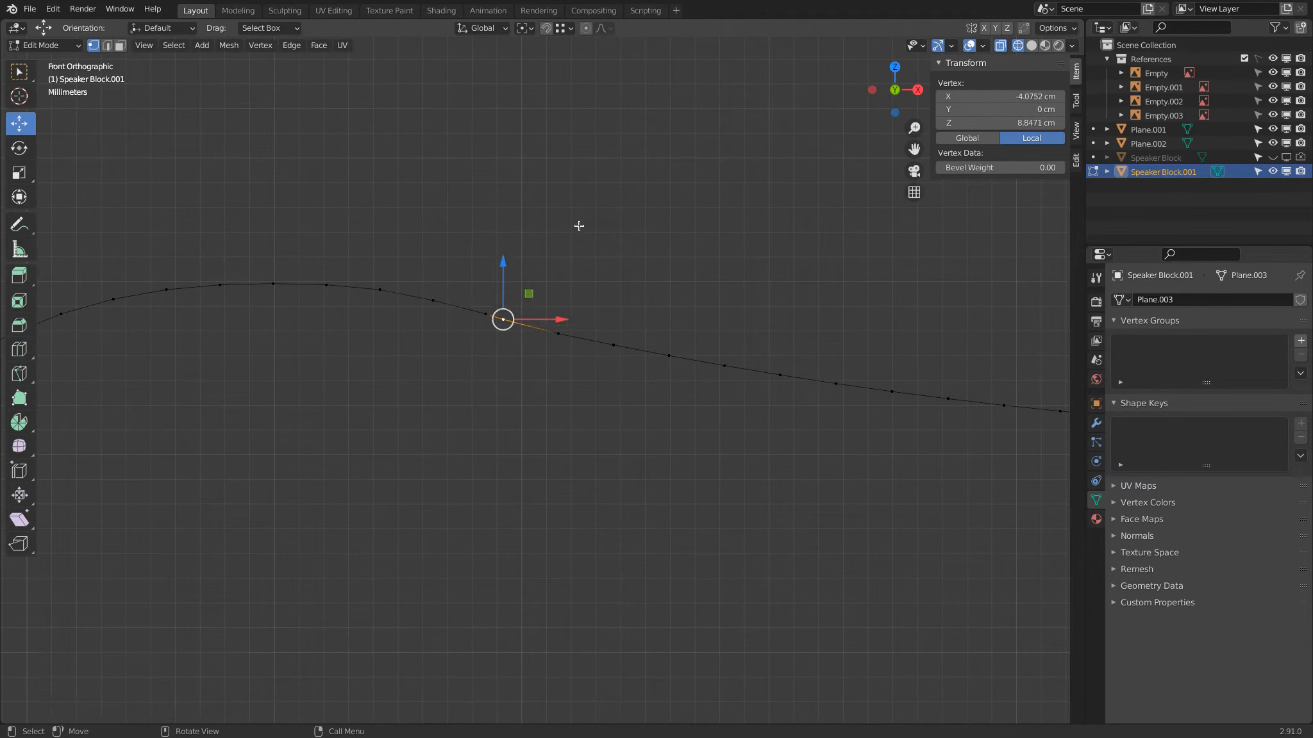
{"action": "key", "text": "x"}
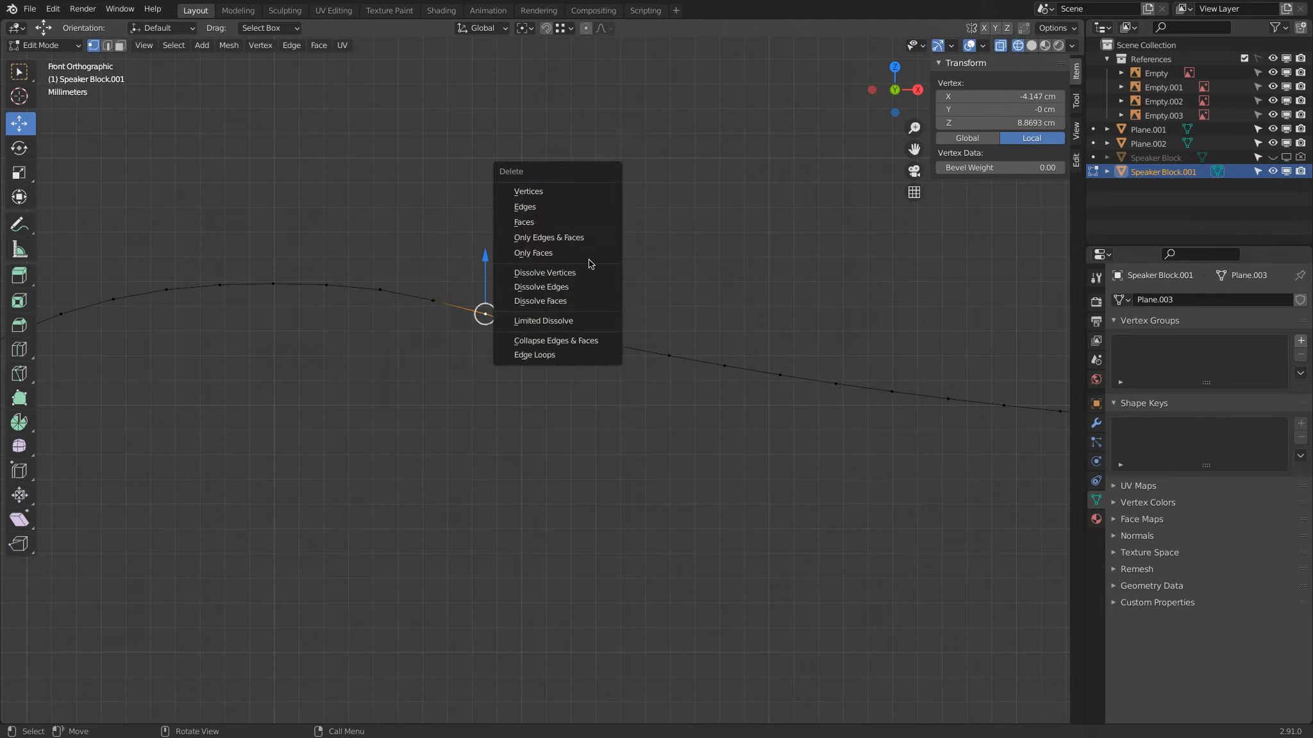
{"action": "left_click", "coordinate": [591, 270]}
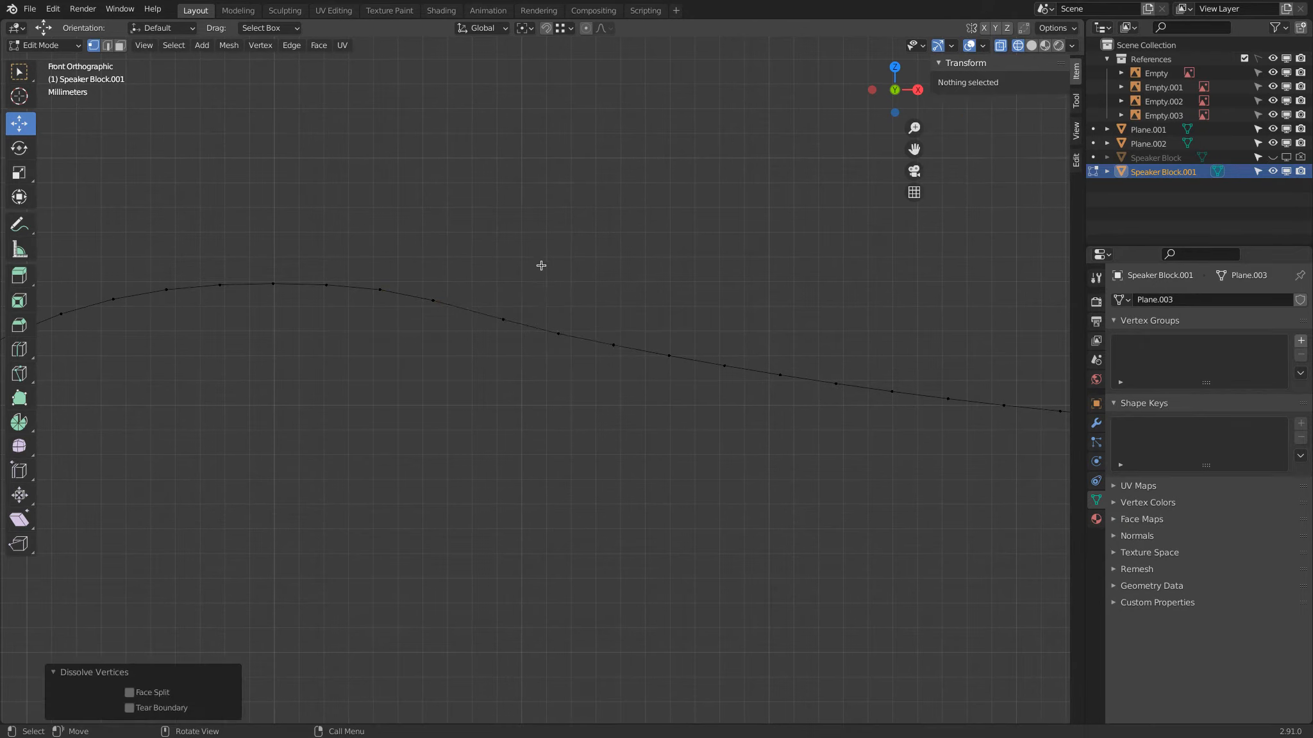
Shift the arc's first vertex slightly outward in X and move its corner-side neighbour to about X -4.33 cm, Z 8.92 cm.
{"action": "left_click", "coordinate": [503, 319]}
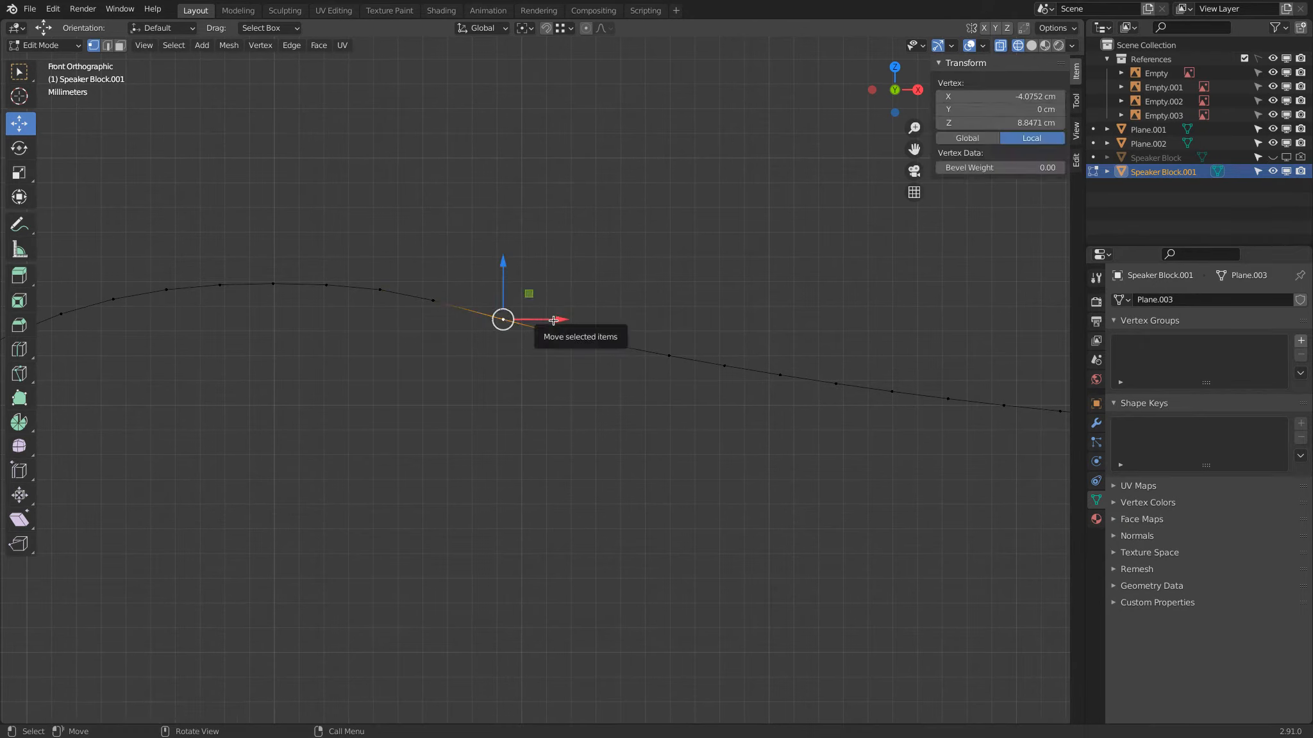
{"action": "left_click_drag", "start_coordinate": [554, 320], "coordinate": [544, 318]}
{"action": "left_click", "coordinate": [433, 300]}
{"action": "key", "text": "g"}
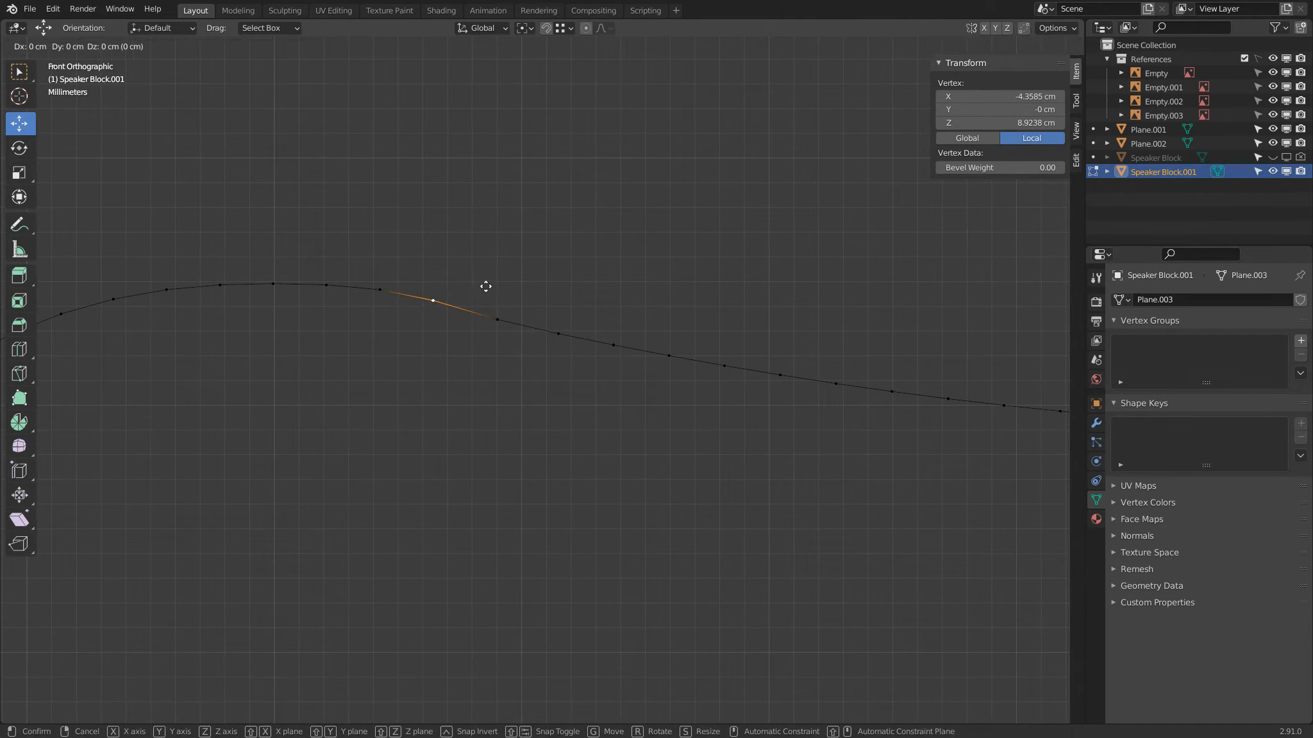
{"action": "left_click", "coordinate": [492, 288]}
{"action": "key", "text": "Tab"}
{"action": "scroll", "coordinate": [510, 269], "scroll_direction": "down", "scroll_amount": 8}
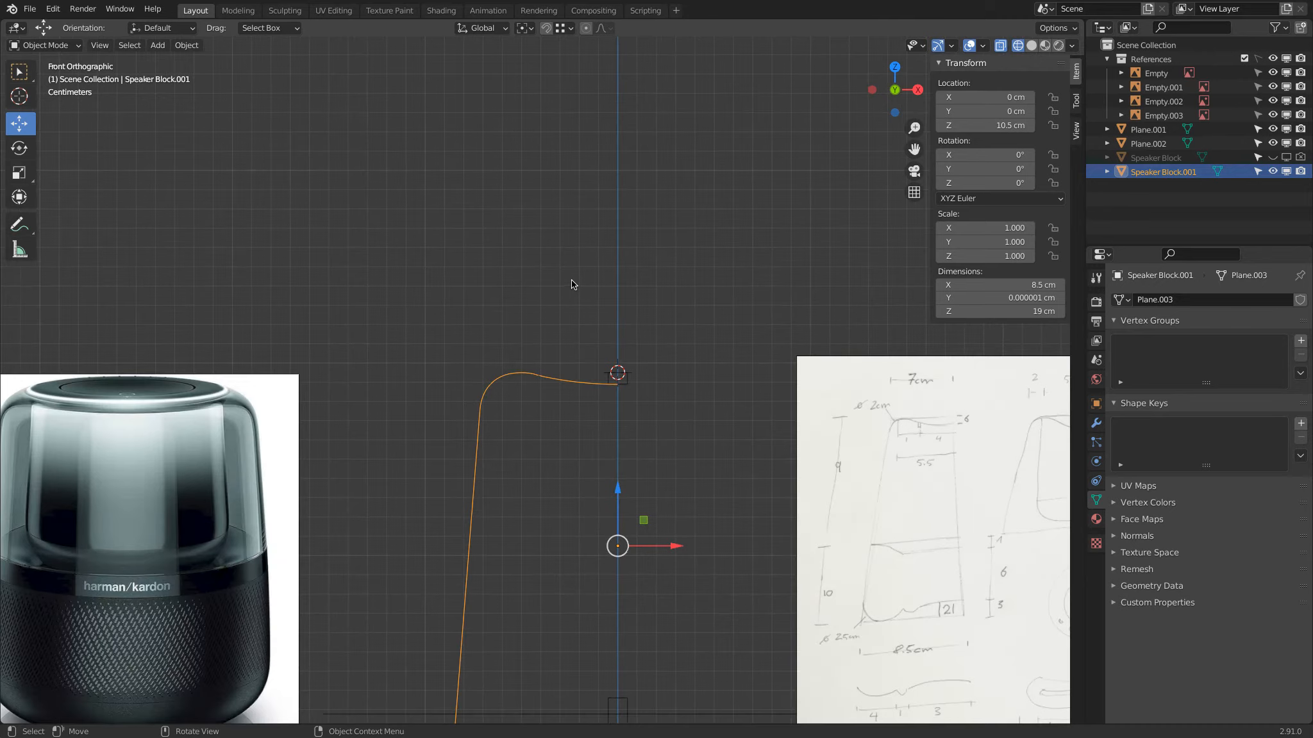
Add a Screw modifier to the half-profile and set its viewport steps to 64.
{"action": "left_click", "coordinate": [1096, 423]}
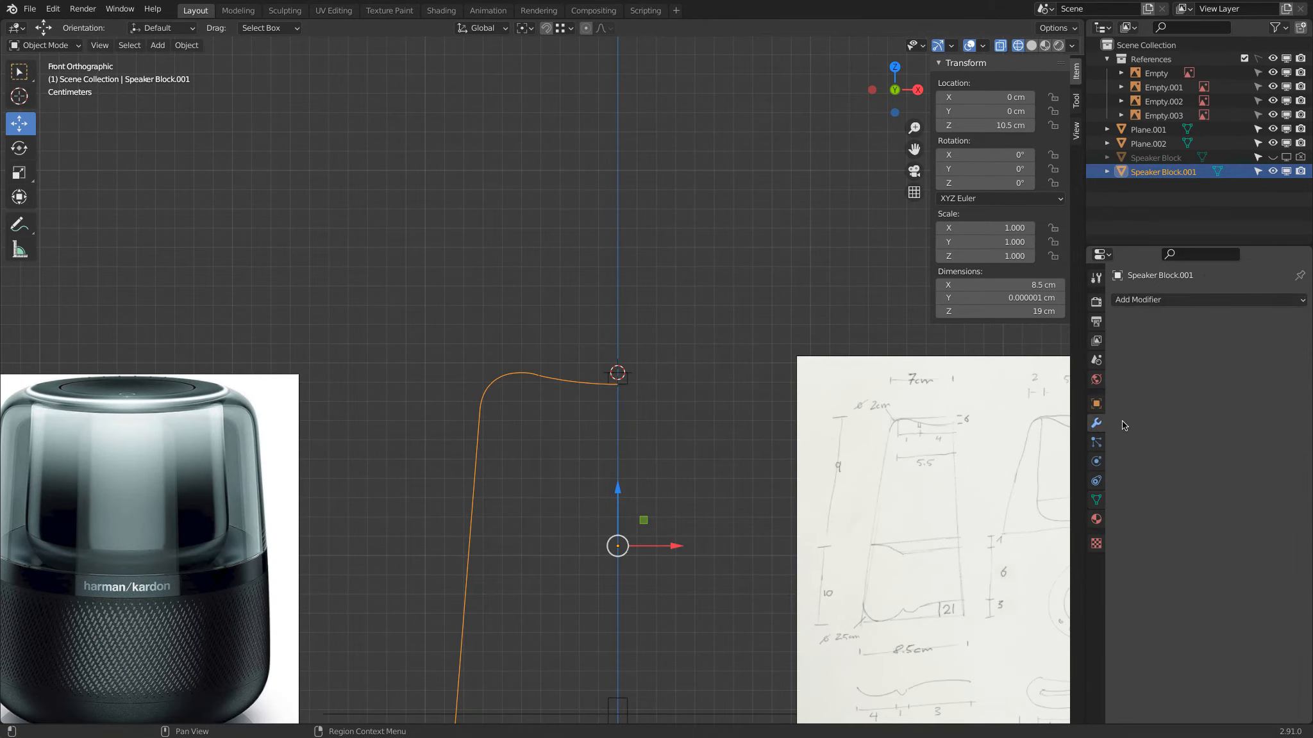
{"action": "left_click", "coordinate": [1166, 300]}
{"action": "left_click", "coordinate": [1018, 492]}
{"action": "middle_click_drag", "start_coordinate": [763, 449], "coordinate": [758, 89]}
{"action": "scroll", "coordinate": [757, 89], "scroll_direction": "down", "scroll_amount": 4}
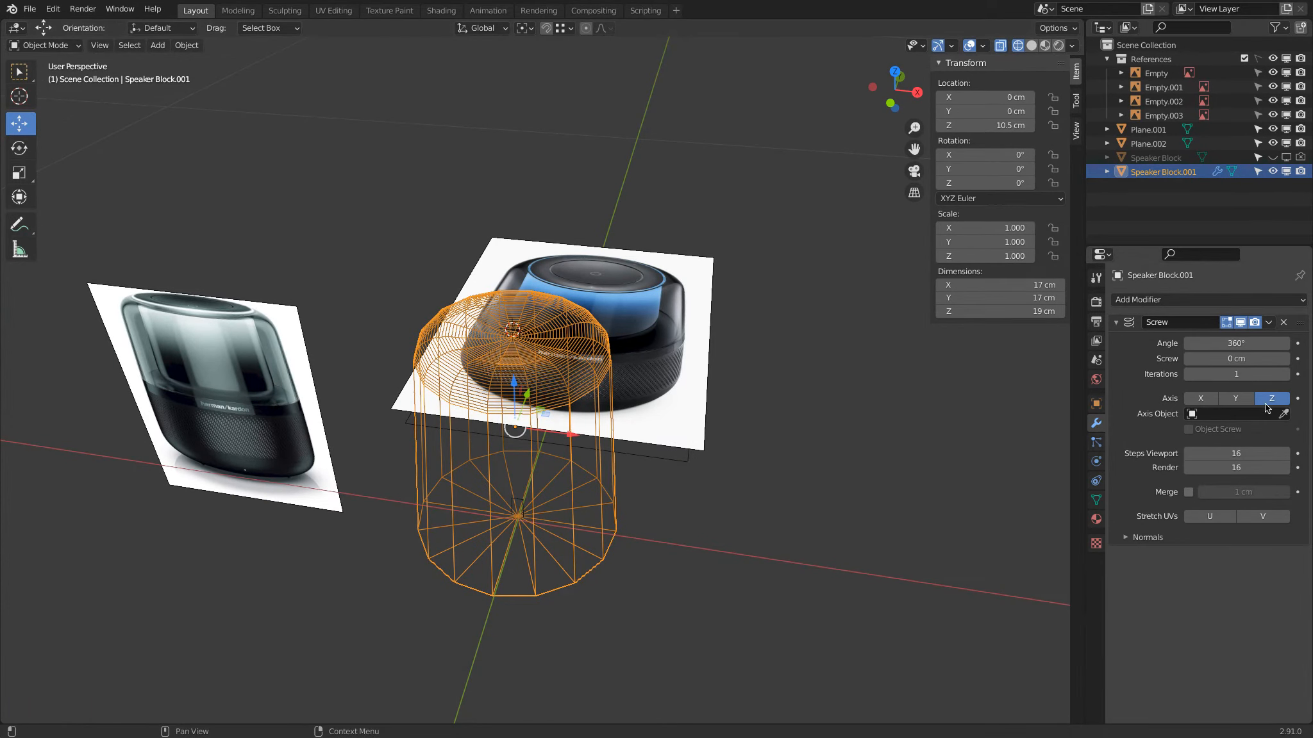
{"action": "left_click", "coordinate": [1241, 453]}
{"action": "type", "text": "64"}
{"action": "key", "text": "Return"}
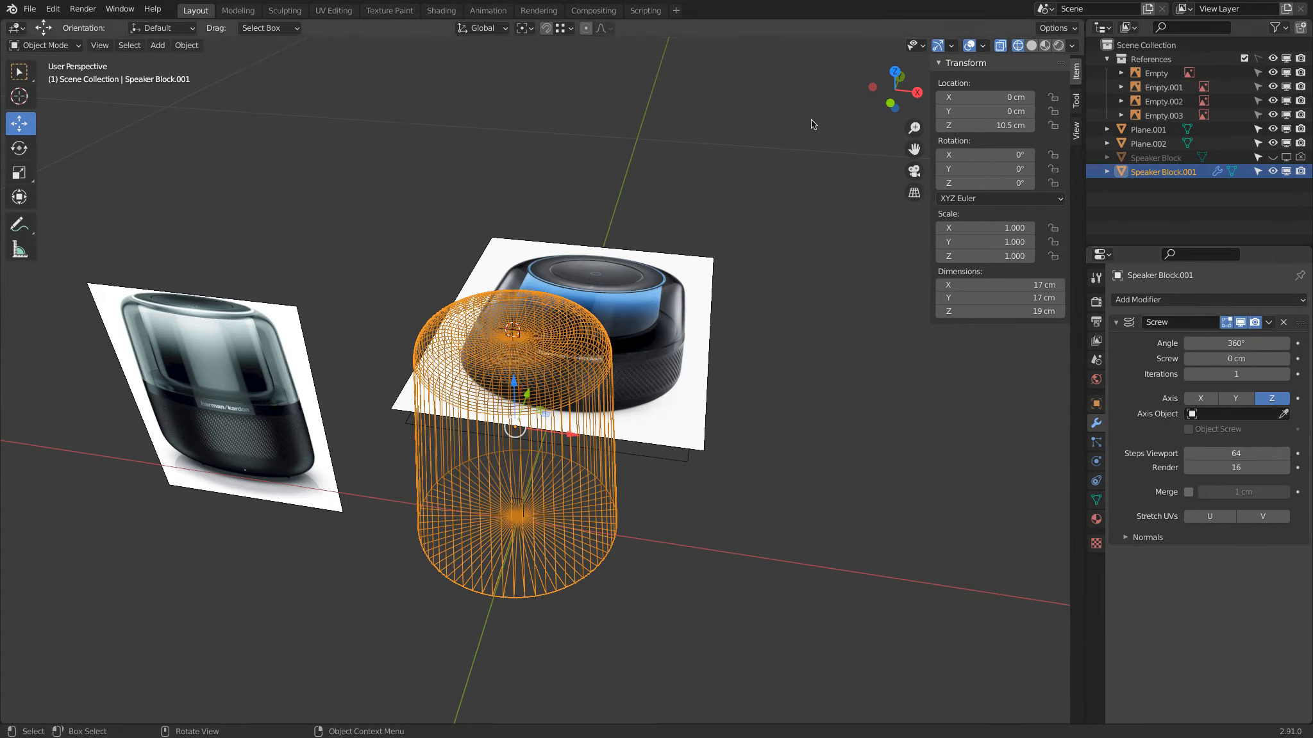
Show the speaker body in solid shading and enable Calculate Order in the Screw modifier's normals.
{"action": "left_click", "coordinate": [1031, 46]}
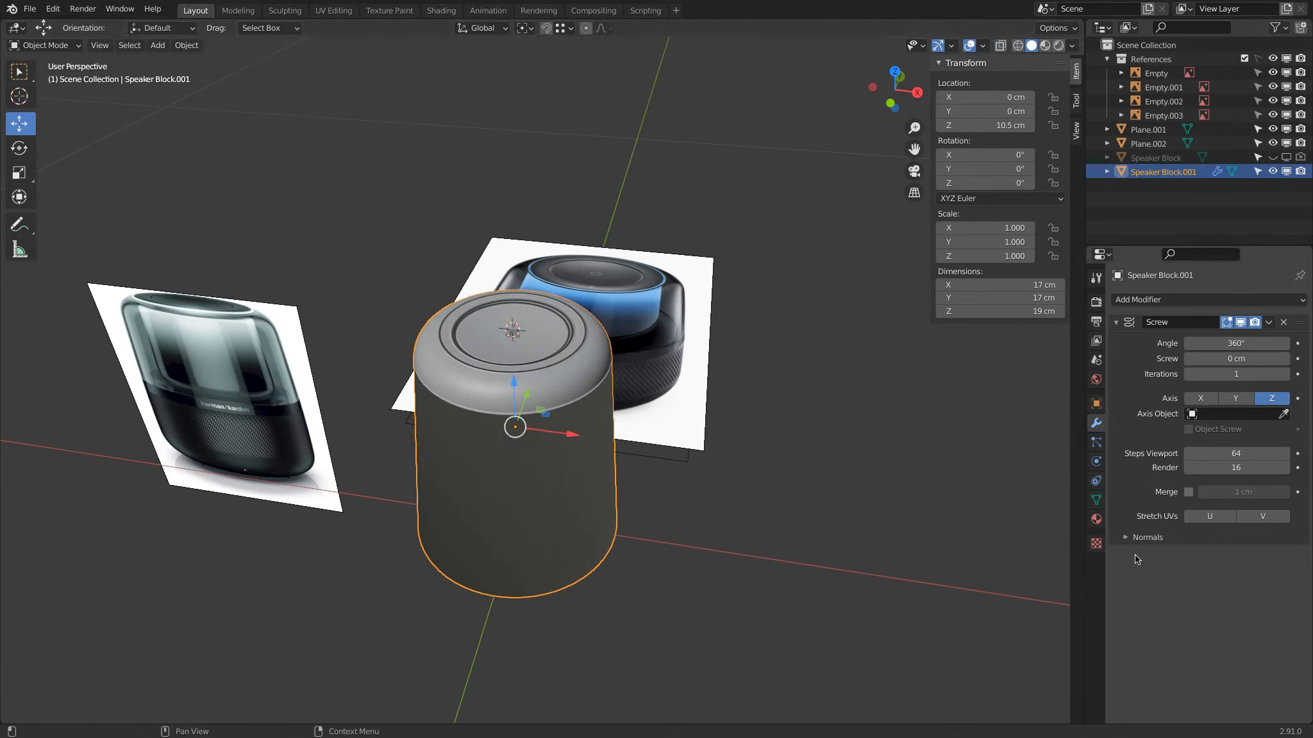
{"action": "left_click", "coordinate": [1125, 538]}
{"action": "left_click", "coordinate": [1187, 573]}
{"action": "mouse_move", "coordinate": [673, 436]}
{"action": "middle_mouse_down"}
{"action": "mouse_move", "coordinate": [692, 535]}
{"action": "mouse_move", "coordinate": [690, 474]}
{"action": "middle_mouse_up"}
{"action": "scroll", "coordinate": [547, 391], "scroll_direction": "up", "scroll_amount": 4}
{"action": "middle_click_drag", "start_coordinate": [547, 391], "coordinate": [504, 286]}
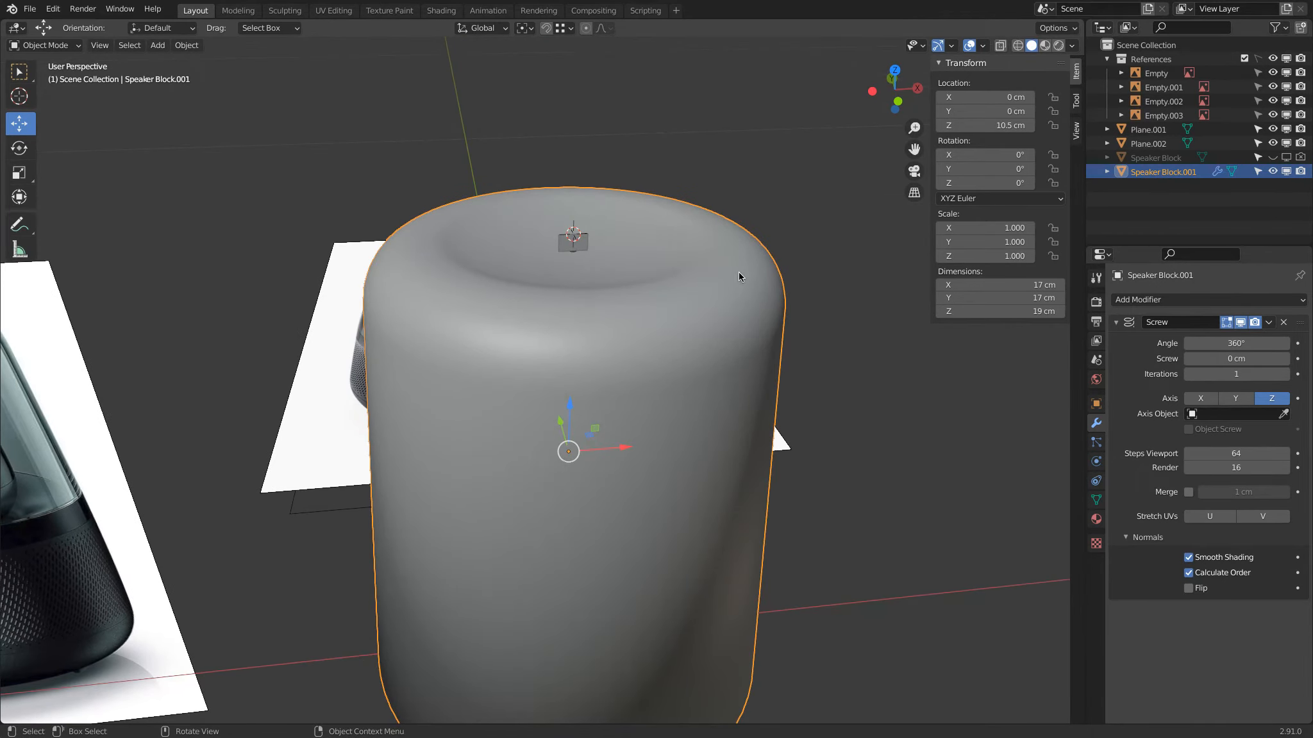
Examine the shading where the rounded rim meets the recessed top, comparing the surface with the profile's vertices.
{"action": "key", "text": "KP_1"}
{"action": "middle_click_drag", "start_coordinate": [435, 283], "coordinate": [482, 453], "text": "shift"}
{"action": "scroll", "coordinate": [482, 453], "scroll_direction": "up", "scroll_amount": 7}
{"action": "mouse_move", "coordinate": [592, 327]}
{"action": "middle_mouse_down"}
{"action": "mouse_move", "coordinate": [577, 371]}
{"action": "mouse_move", "coordinate": [602, 317]}
{"action": "middle_mouse_up"}
{"action": "key", "text": "Tab"}
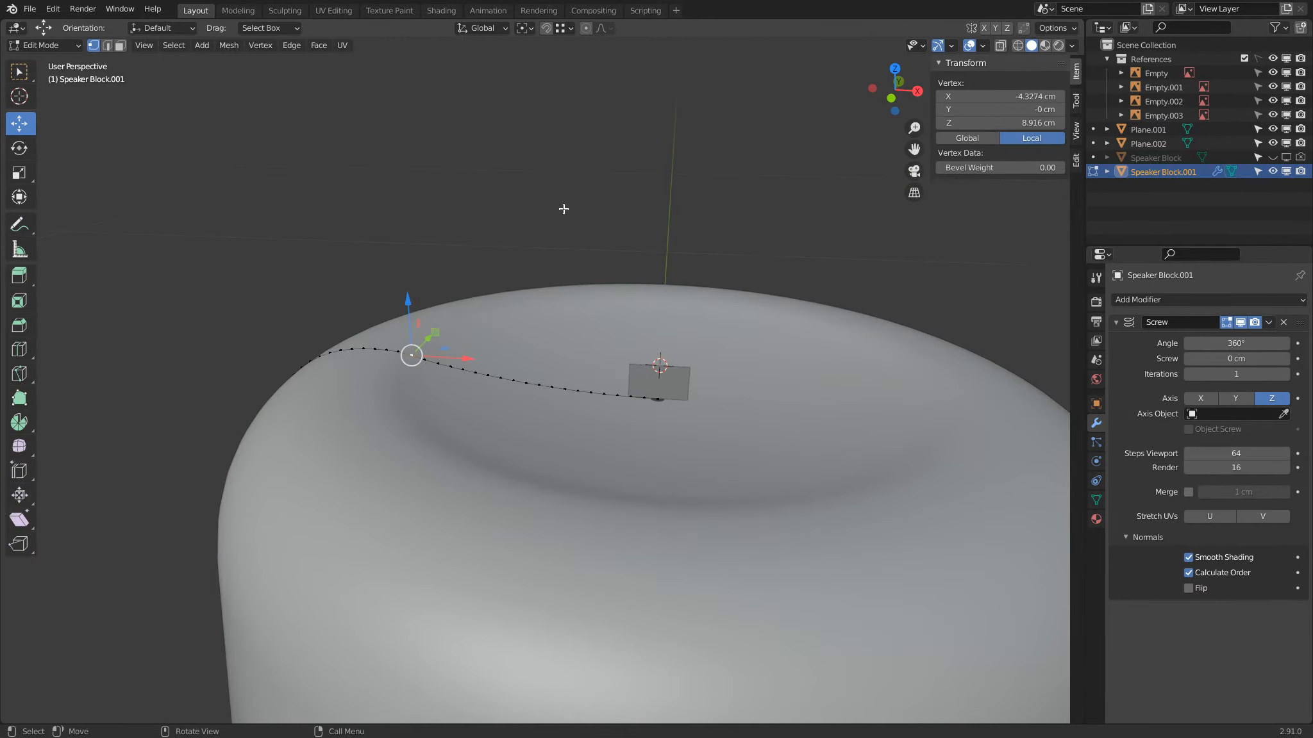
{"action": "scroll", "coordinate": [409, 307], "scroll_direction": "up", "scroll_amount": 4}
{"action": "middle_click_drag", "start_coordinate": [408, 306], "coordinate": [429, 304]}
{"action": "scroll", "coordinate": [428, 302], "scroll_direction": "down", "scroll_amount": 7}
{"action": "scroll", "coordinate": [430, 302], "scroll_direction": "up", "scroll_amount": 5}
{"action": "key", "text": "Tab"}
{"action": "key", "text": "Tab"}
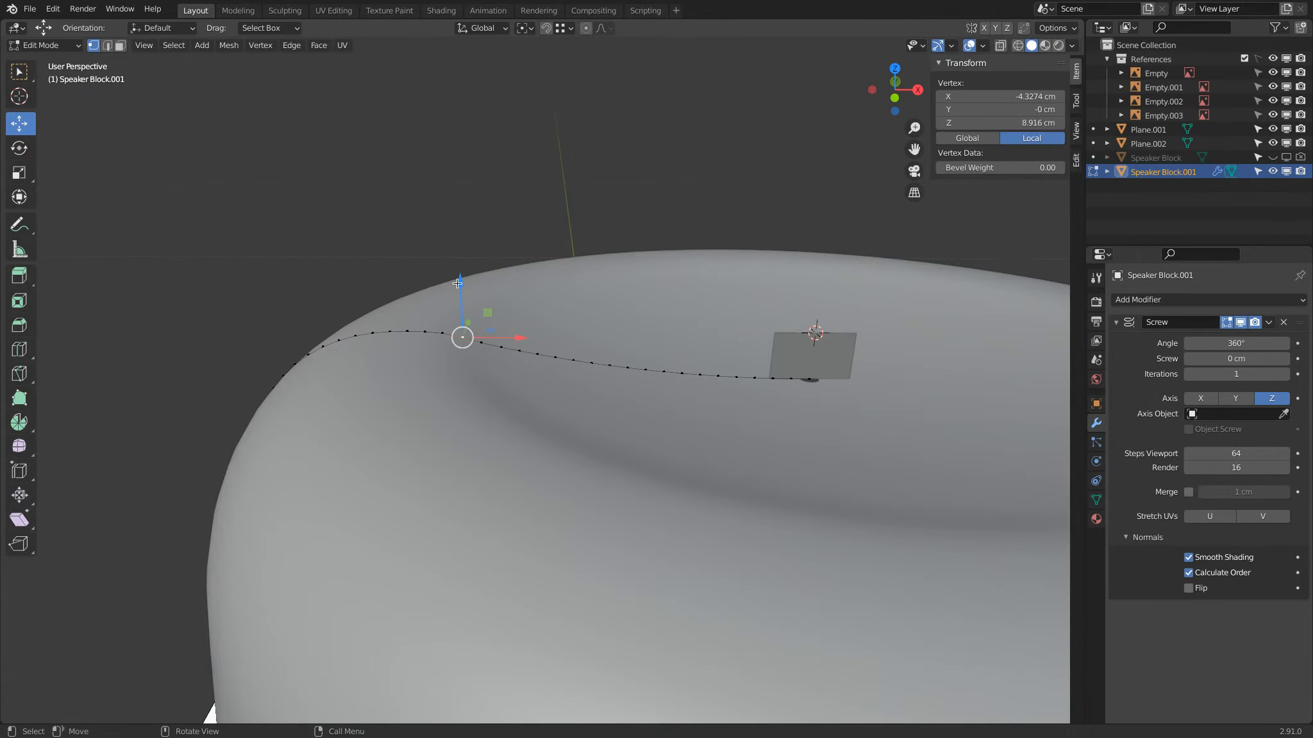
Nudge the junction vertex and its neighbour near X -4.57 cm slightly along Z, and check the rim in Object Mode.
{"action": "left_click_drag", "start_coordinate": [460, 285], "coordinate": [463, 283]}
{"action": "scroll", "coordinate": [464, 283], "scroll_direction": "up", "scroll_amount": 1}
{"action": "scroll", "coordinate": [463, 283], "scroll_direction": "down", "scroll_amount": 1}
{"action": "mouse_move", "coordinate": [469, 280]}
{"action": "middle_mouse_down"}
{"action": "mouse_move", "coordinate": [454, 275]}
{"action": "mouse_move", "coordinate": [470, 280]}
{"action": "middle_mouse_up"}
{"action": "scroll", "coordinate": [471, 280], "scroll_direction": "up", "scroll_amount": 2}
{"action": "left_click", "coordinate": [405, 264]}
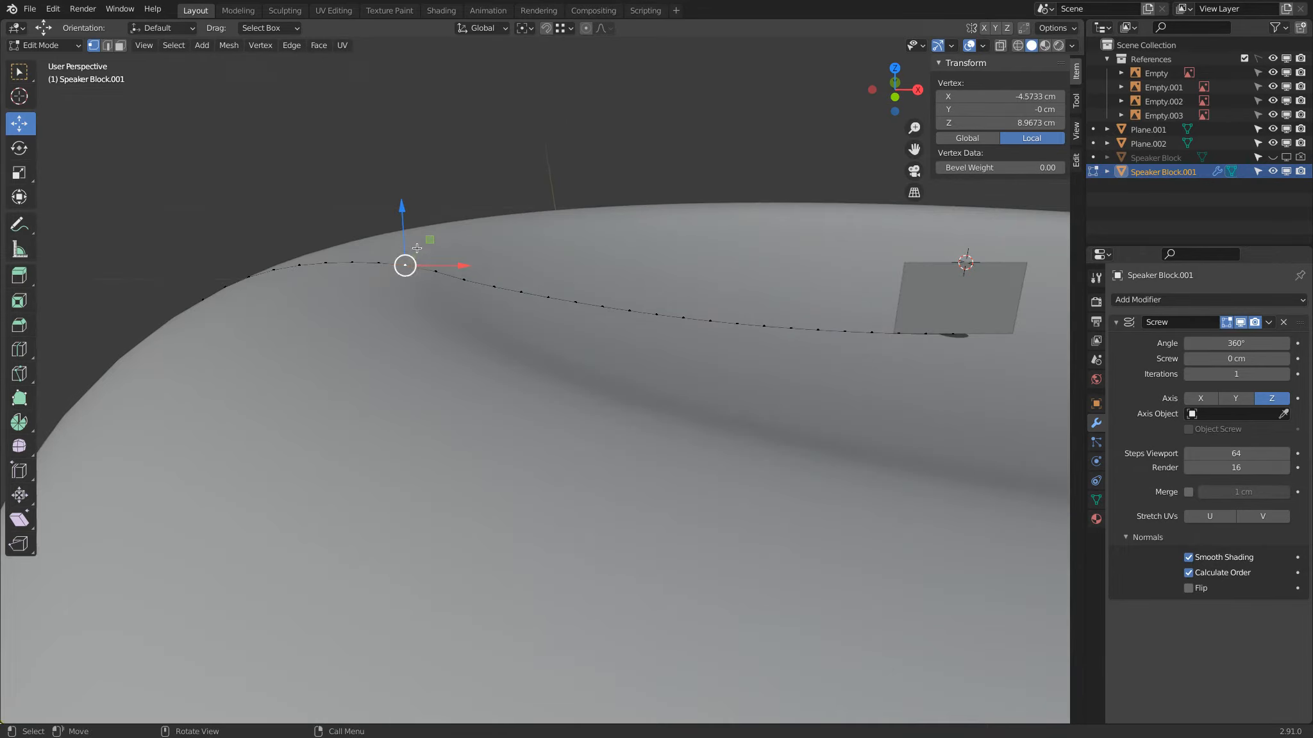
{"action": "left_click_drag", "start_coordinate": [401, 207], "coordinate": [406, 208]}
{"action": "scroll", "coordinate": [405, 207], "scroll_direction": "down", "scroll_amount": 2}
{"action": "key", "text": "Tab"}
{"action": "scroll", "coordinate": [411, 209], "scroll_direction": "down", "scroll_amount": 3}
{"action": "middle_click_drag", "start_coordinate": [469, 217], "coordinate": [566, 329]}
{"action": "scroll", "coordinate": [575, 349], "scroll_direction": "up", "scroll_amount": 4}
{"action": "scroll", "coordinate": [576, 351], "scroll_direction": "down", "scroll_amount": 2}
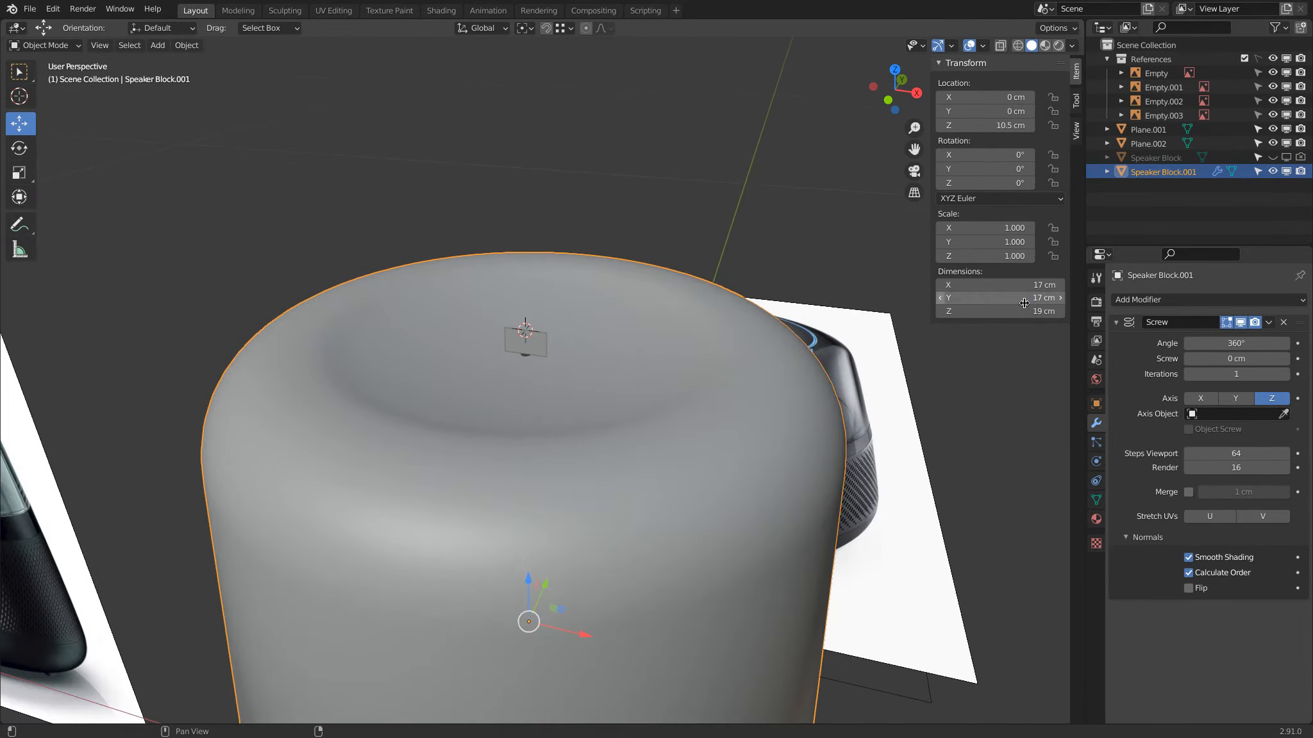
Turn off the Screw modifier's viewport display and view the profile from the front beside the references.
{"action": "left_click", "coordinate": [1241, 323]}
{"action": "scroll", "coordinate": [455, 250], "scroll_direction": "down", "scroll_amount": 3}
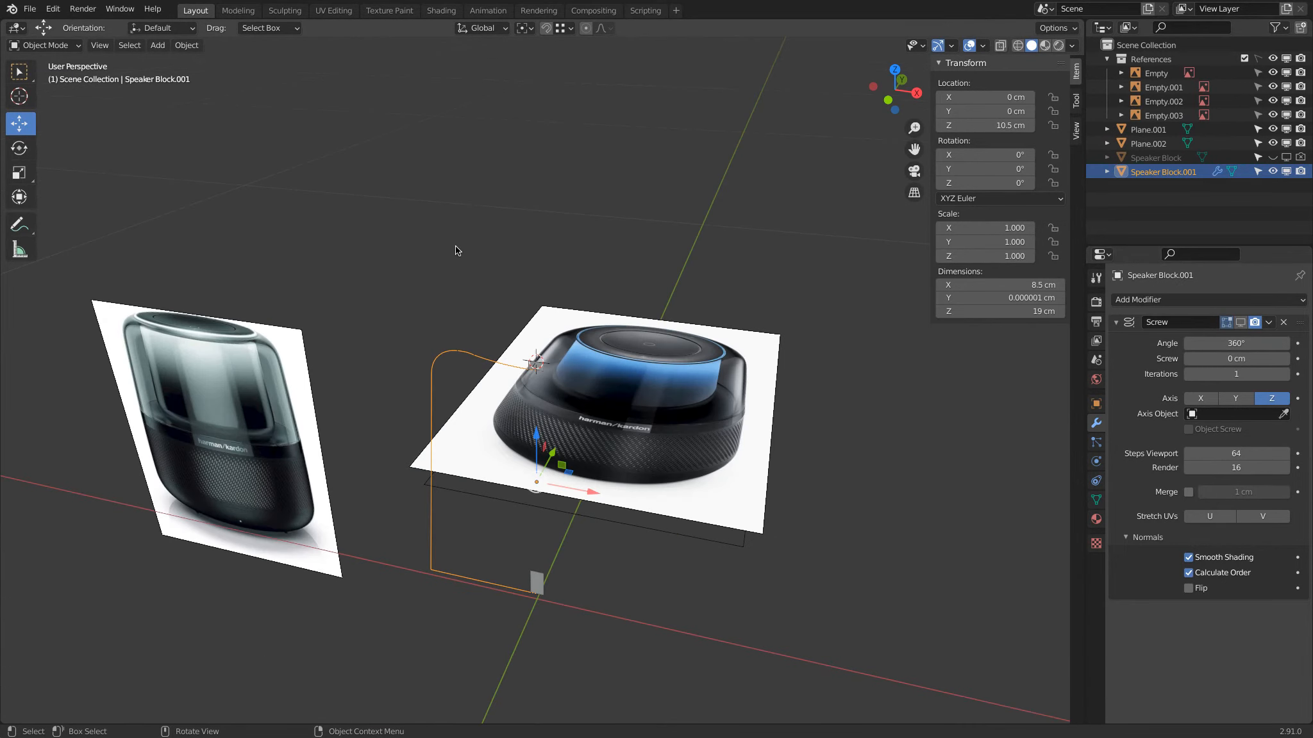
{"action": "key", "text": "KP_1"}
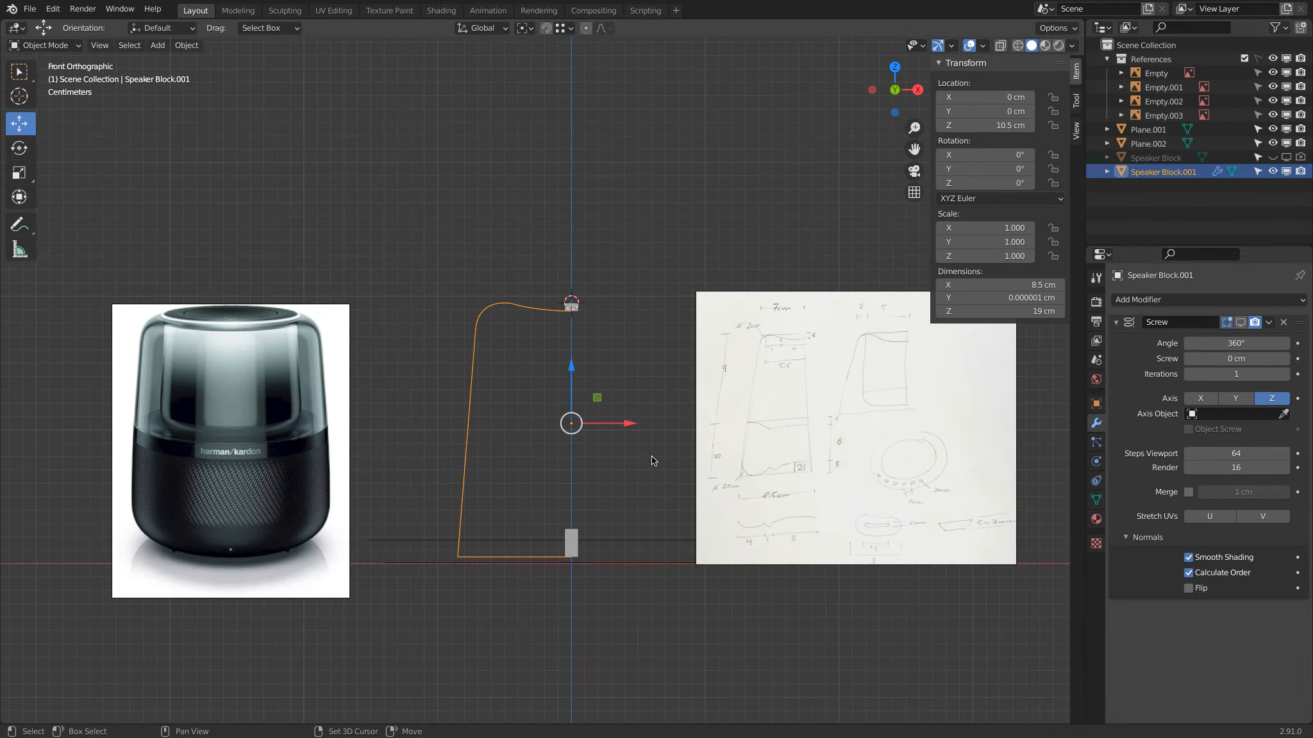
{"action": "middle_click_drag", "start_coordinate": [655, 461], "coordinate": [555, 366], "text": "shift"}
{"action": "scroll", "coordinate": [555, 371], "scroll_direction": "up", "scroll_amount": 3}
{"action": "scroll", "coordinate": [551, 370], "scroll_direction": "down", "scroll_amount": 2}
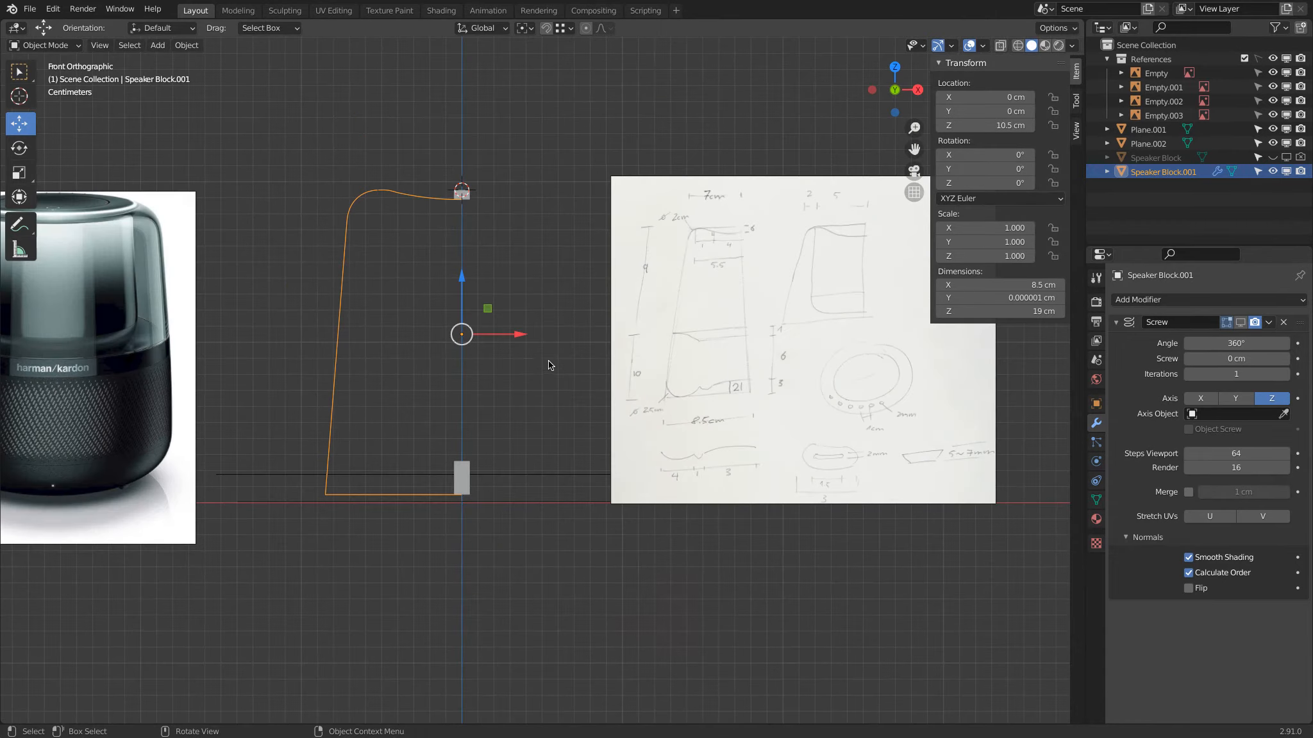
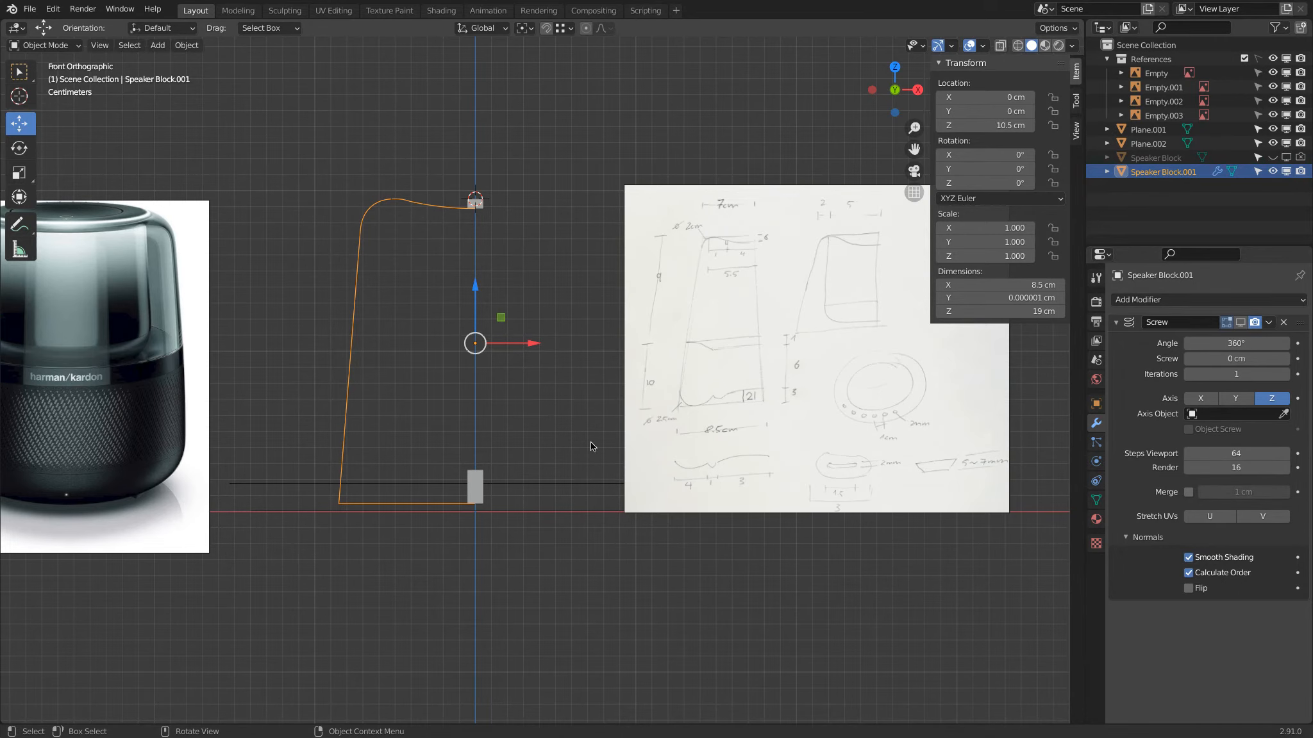
Bevel the profile's outer bottom corner vertex with Affect set to Vertices, a width of 2.5 cm and 15 segments.
{"action": "scroll", "coordinate": [591, 447], "scroll_direction": "up", "scroll_amount": 6}
{"action": "key", "text": "Tab"}
{"action": "left_click", "coordinate": [456, 446]}
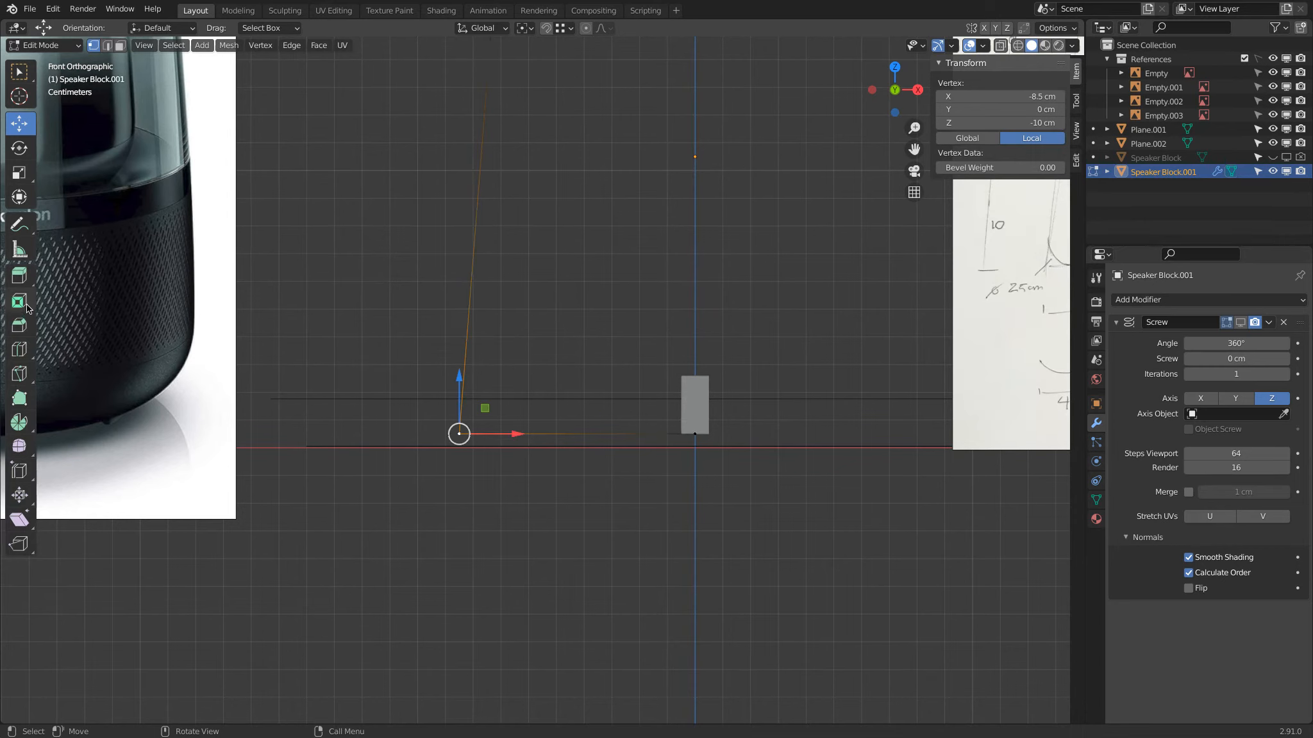
{"action": "left_click", "coordinate": [19, 326]}
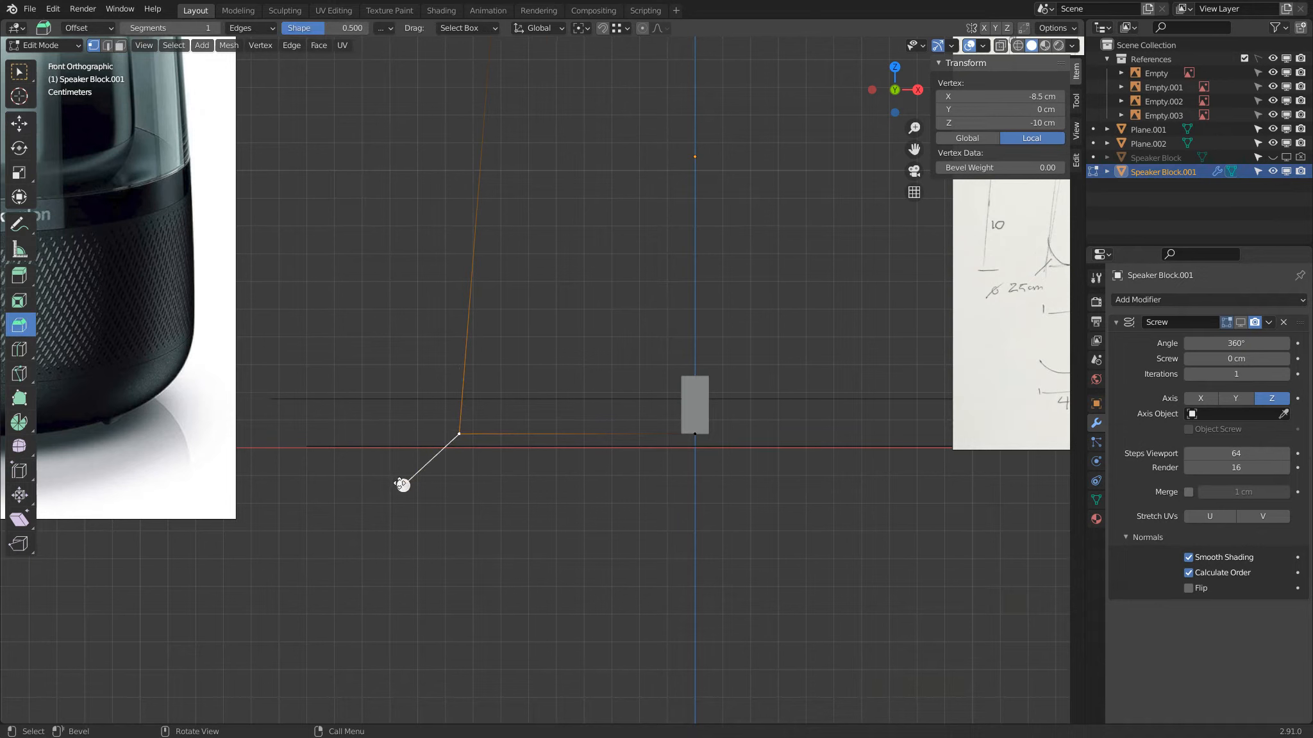
{"action": "left_click_drag", "start_coordinate": [401, 483], "coordinate": [397, 492]}
{"action": "left_click", "coordinate": [152, 460]}
{"action": "left_click", "coordinate": [205, 497]}
{"action": "type", "text": "2.5"}
{"action": "key", "text": "Return"}
{"action": "left_click", "coordinate": [168, 512]}
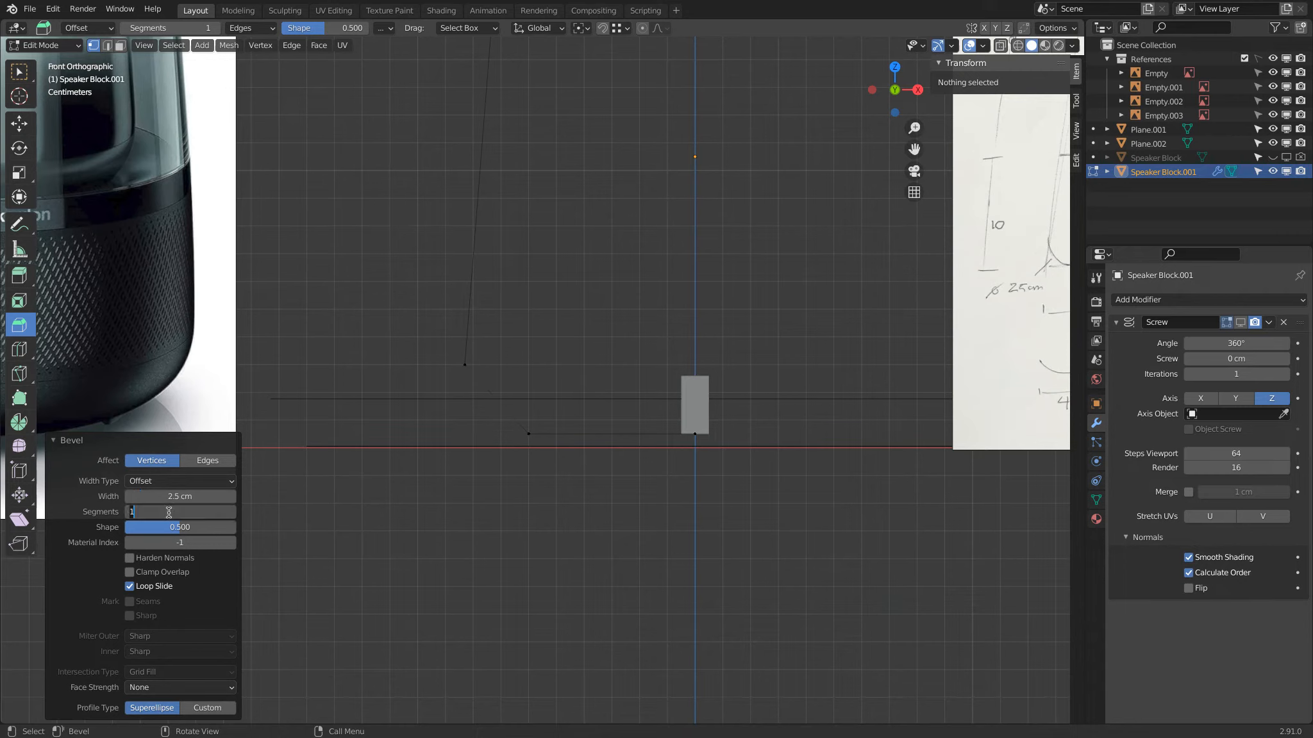
{"action": "type", "text": "15"}
{"action": "key", "text": "Return"}
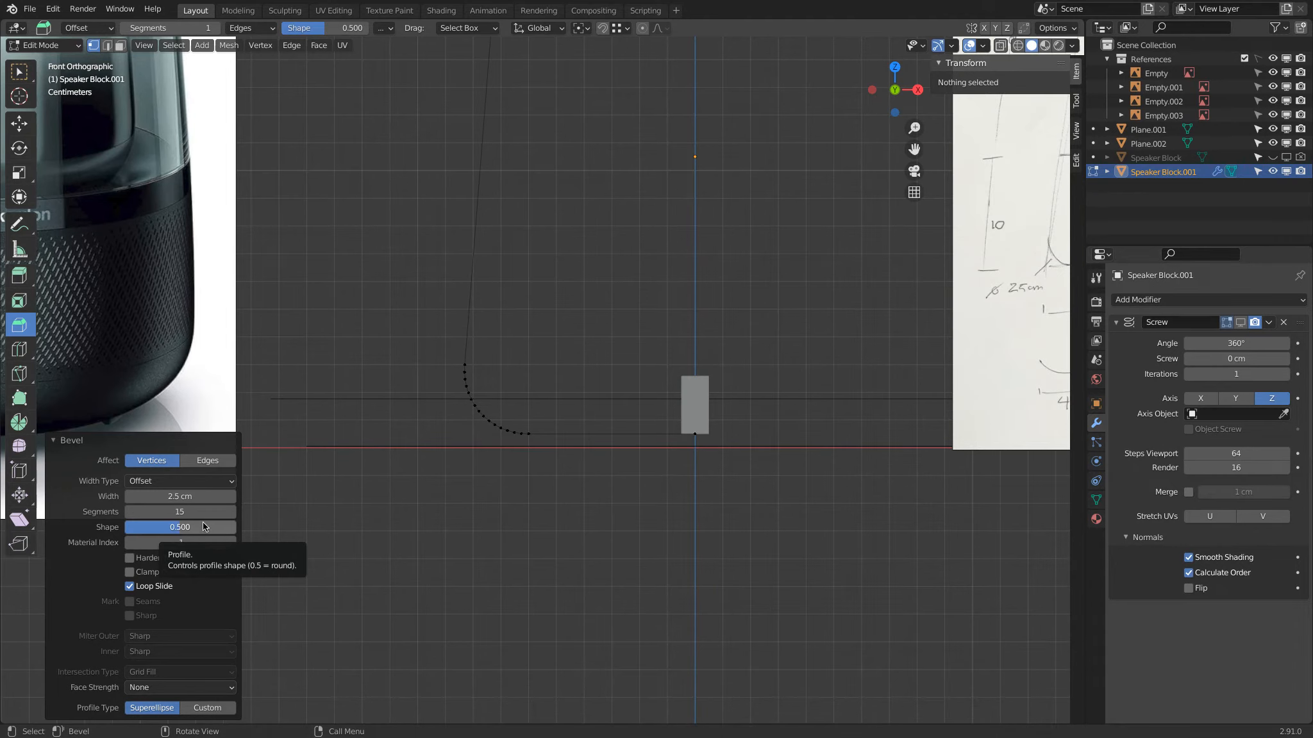
Try nudging the rim's crest vertex near X -5.00 cm along Z with the Move tool and check the outline in Object Mode.
{"action": "scroll", "coordinate": [548, 367], "scroll_direction": "down", "scroll_amount": 2}
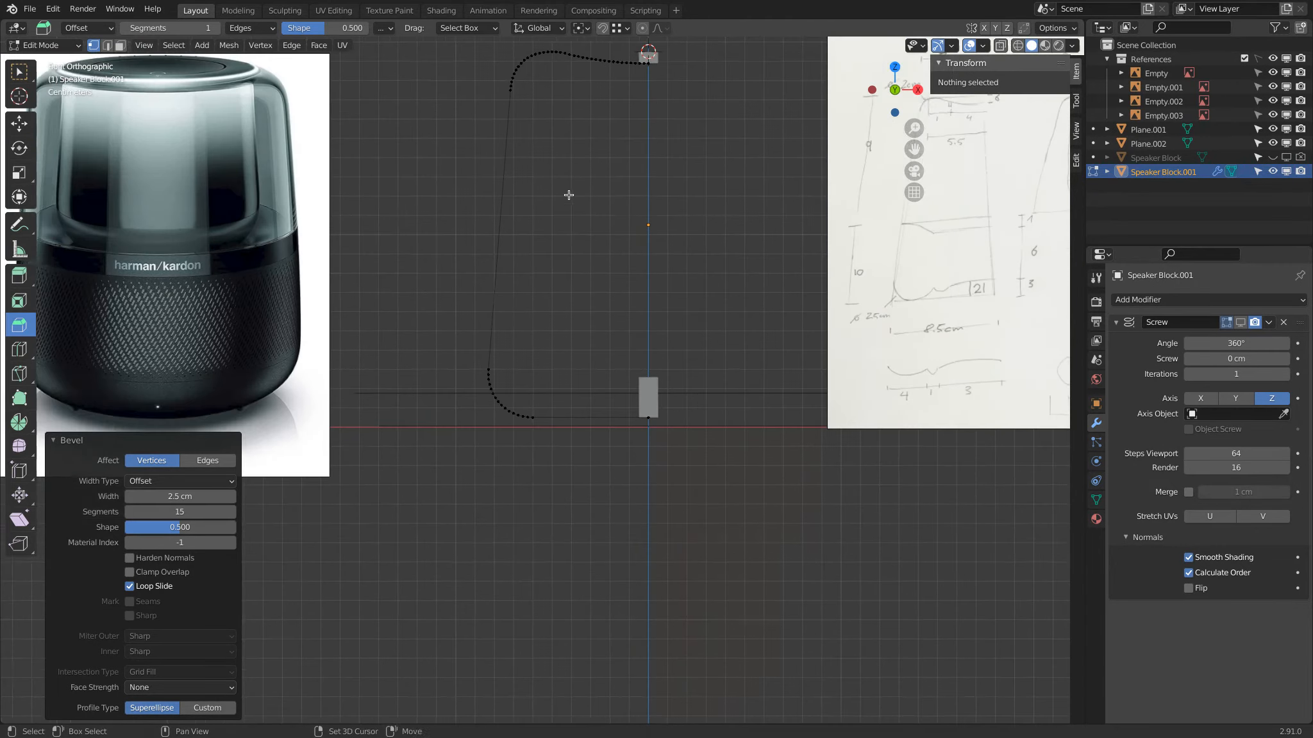
{"action": "middle_click_drag", "start_coordinate": [568, 196], "coordinate": [539, 374], "text": "shift"}
{"action": "scroll", "coordinate": [551, 177], "scroll_direction": "up", "scroll_amount": 4}
{"action": "middle_click_drag", "start_coordinate": [510, 200], "coordinate": [504, 357], "text": "shift"}
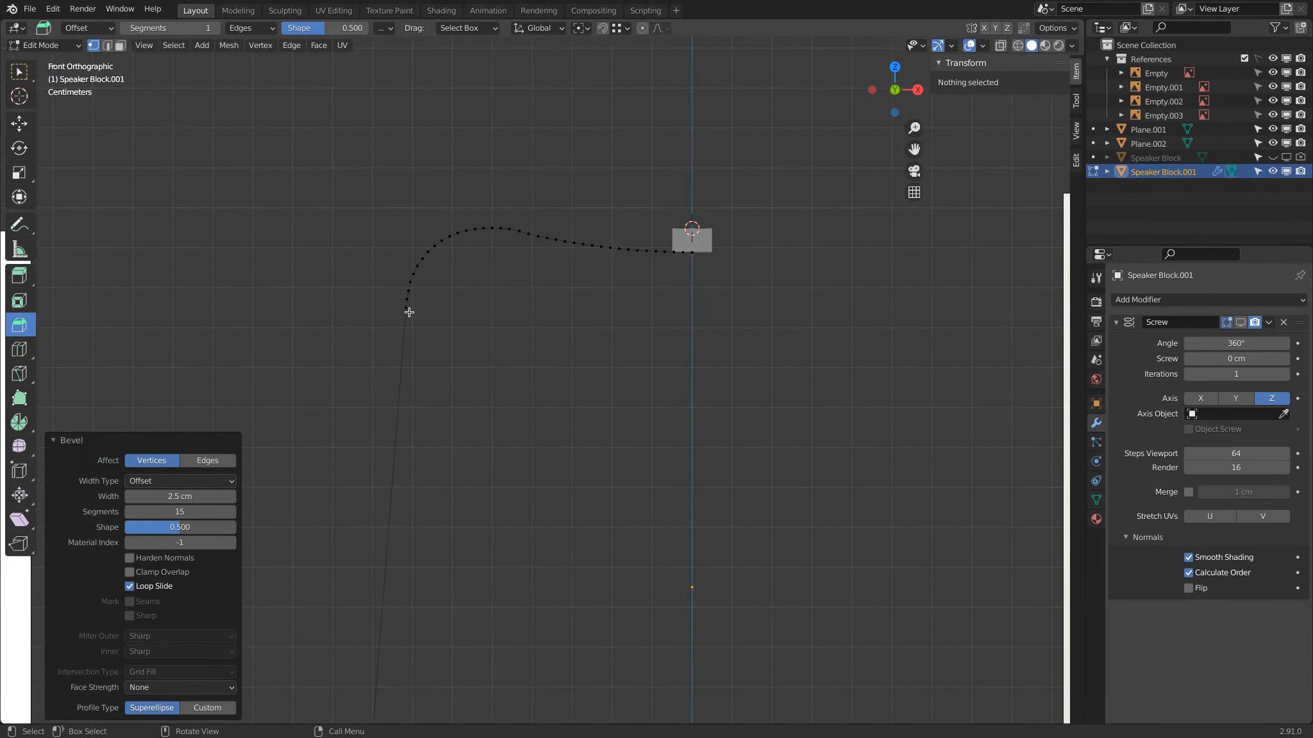
{"action": "scroll", "coordinate": [565, 213], "scroll_direction": "up", "scroll_amount": 3}
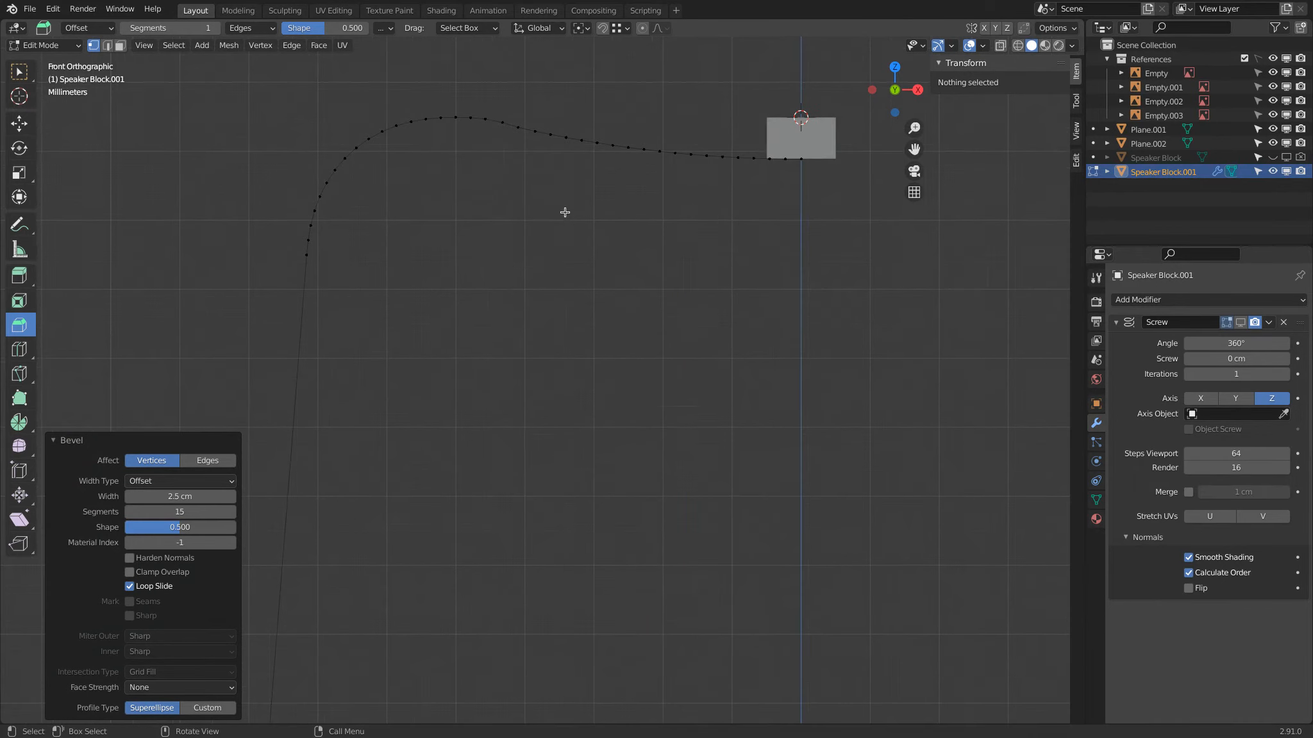
{"action": "scroll", "coordinate": [454, 106], "scroll_direction": "up", "scroll_amount": 2}
{"action": "middle_click_drag", "start_coordinate": [454, 106], "coordinate": [533, 276], "text": "shift"}
{"action": "scroll", "coordinate": [533, 276], "scroll_direction": "up", "scroll_amount": 2}
{"action": "scroll", "coordinate": [474, 184], "scroll_direction": "up", "scroll_amount": 1}
{"action": "middle_click_drag", "start_coordinate": [467, 184], "coordinate": [481, 202], "text": "shift"}
{"action": "left_click", "coordinate": [474, 169]}
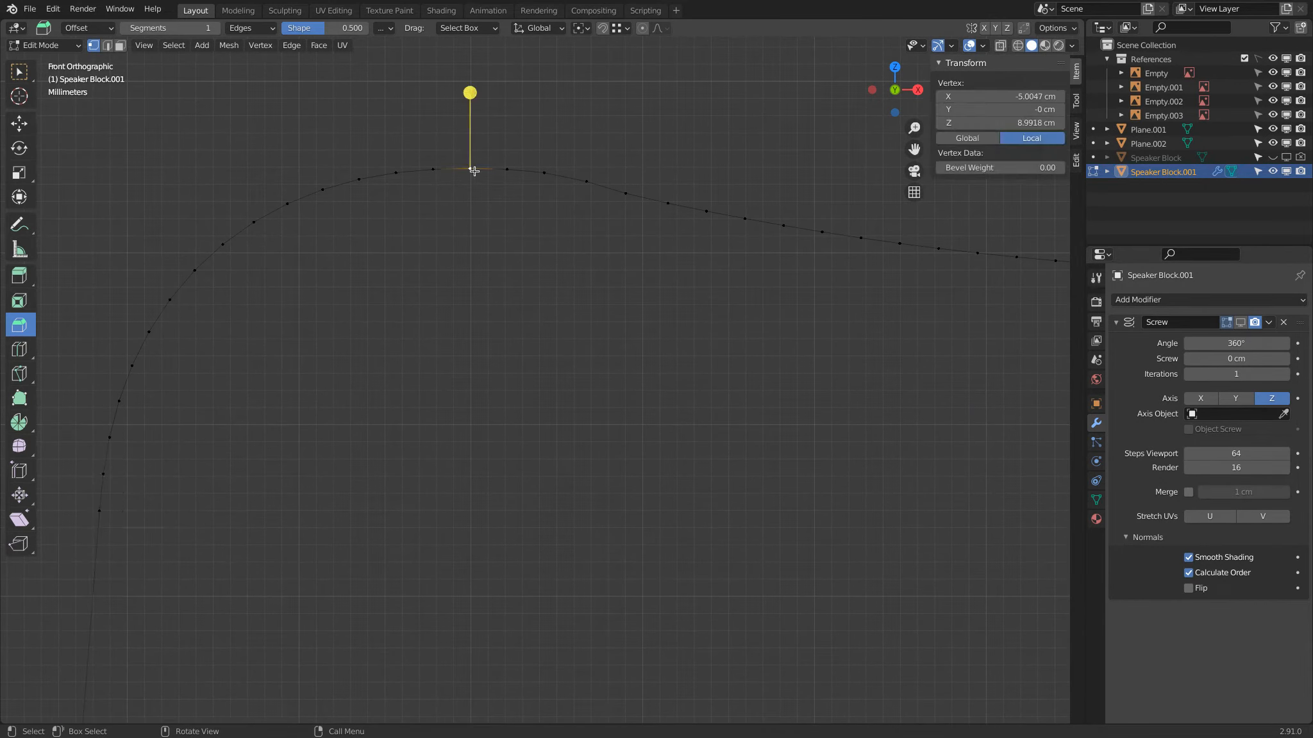
{"action": "left_click", "coordinate": [19, 122]}
{"action": "scroll", "coordinate": [471, 142], "scroll_direction": "up", "scroll_amount": 1}
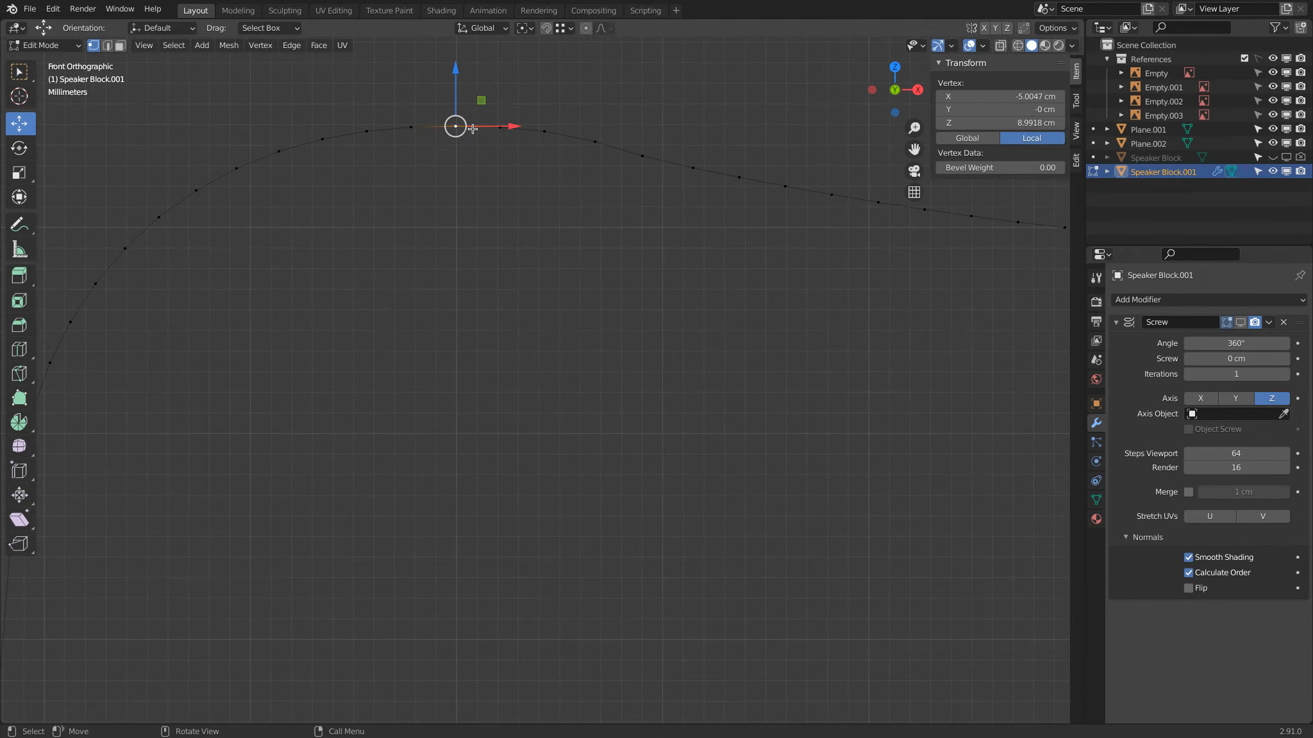
{"action": "left_click_drag", "start_coordinate": [462, 74], "coordinate": [455, 88]}
{"action": "key", "text": "Tab"}
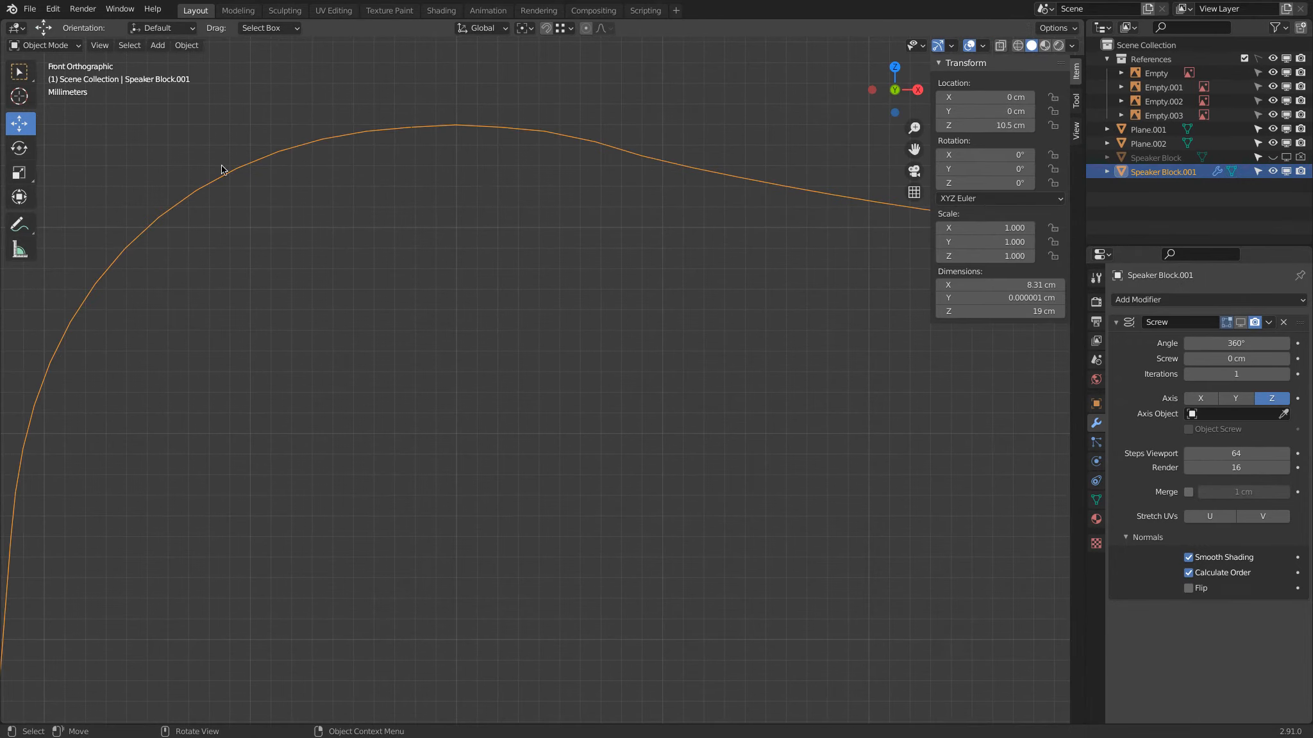
Undo the nudge of the rim's crest vertex.
{"action": "key", "text": "Tab"}
{"action": "key", "text": "ctrl+z"}
{"action": "key", "text": "ctrl+z"}
{"action": "key", "text": "ctrl+z"}
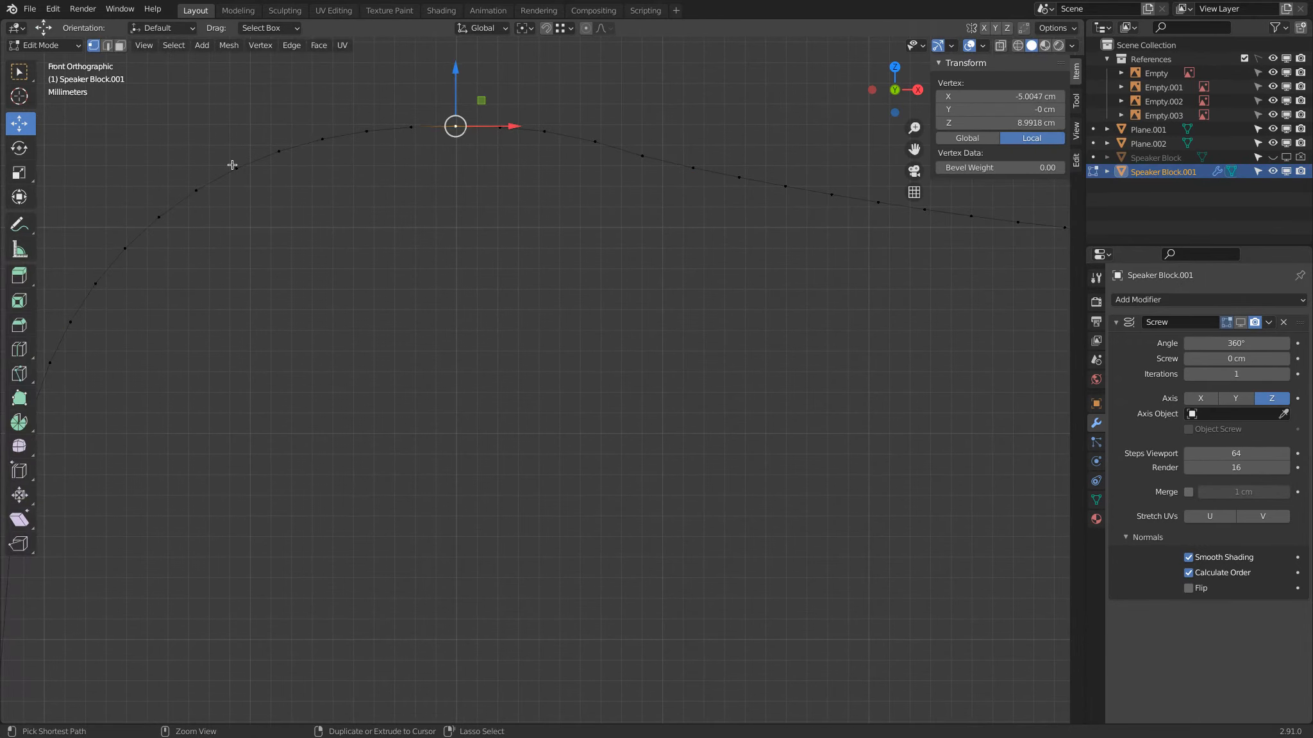
{"action": "key", "text": "ctrl+z"}
Delete the profile's bottom centre vertex at X 0 cm, Z -10 cm.
{"action": "scroll", "coordinate": [454, 136], "scroll_direction": "down", "scroll_amount": 6}
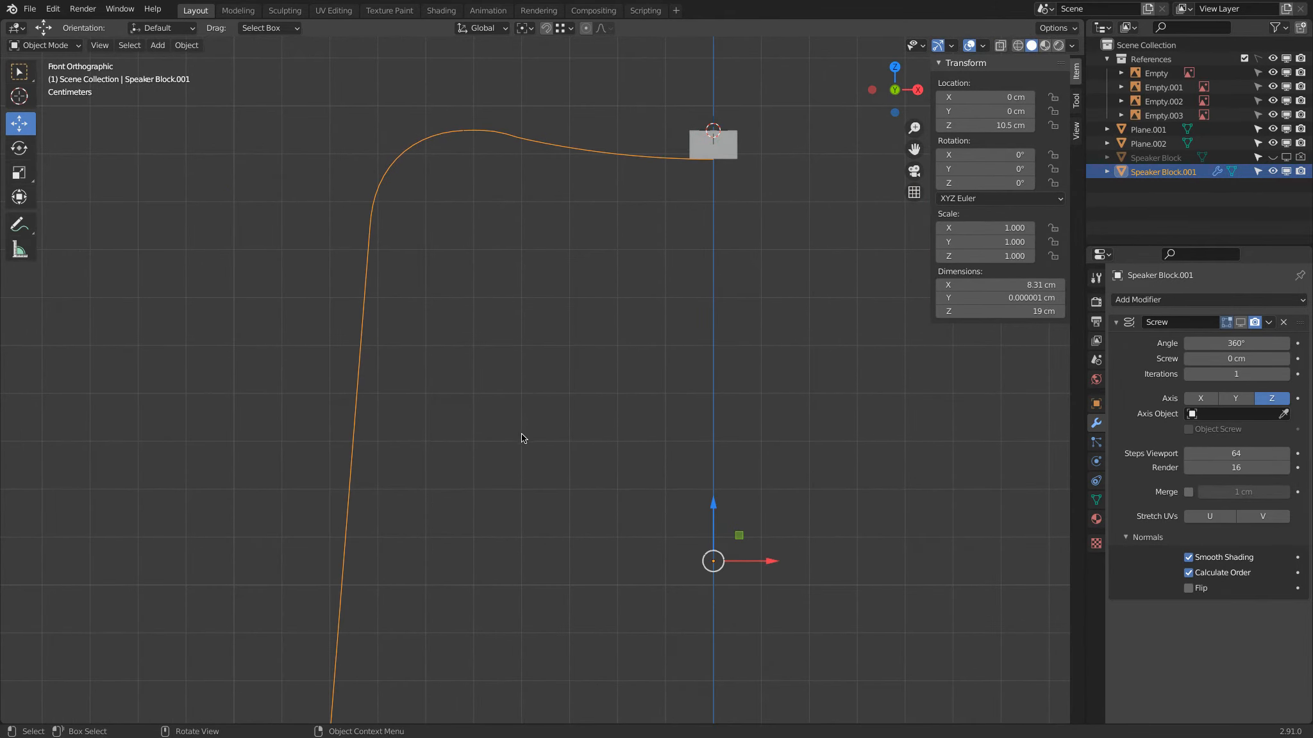
{"action": "scroll", "coordinate": [520, 455], "scroll_direction": "down", "scroll_amount": 2}
{"action": "scroll", "coordinate": [537, 202], "scroll_direction": "up", "scroll_amount": 10}
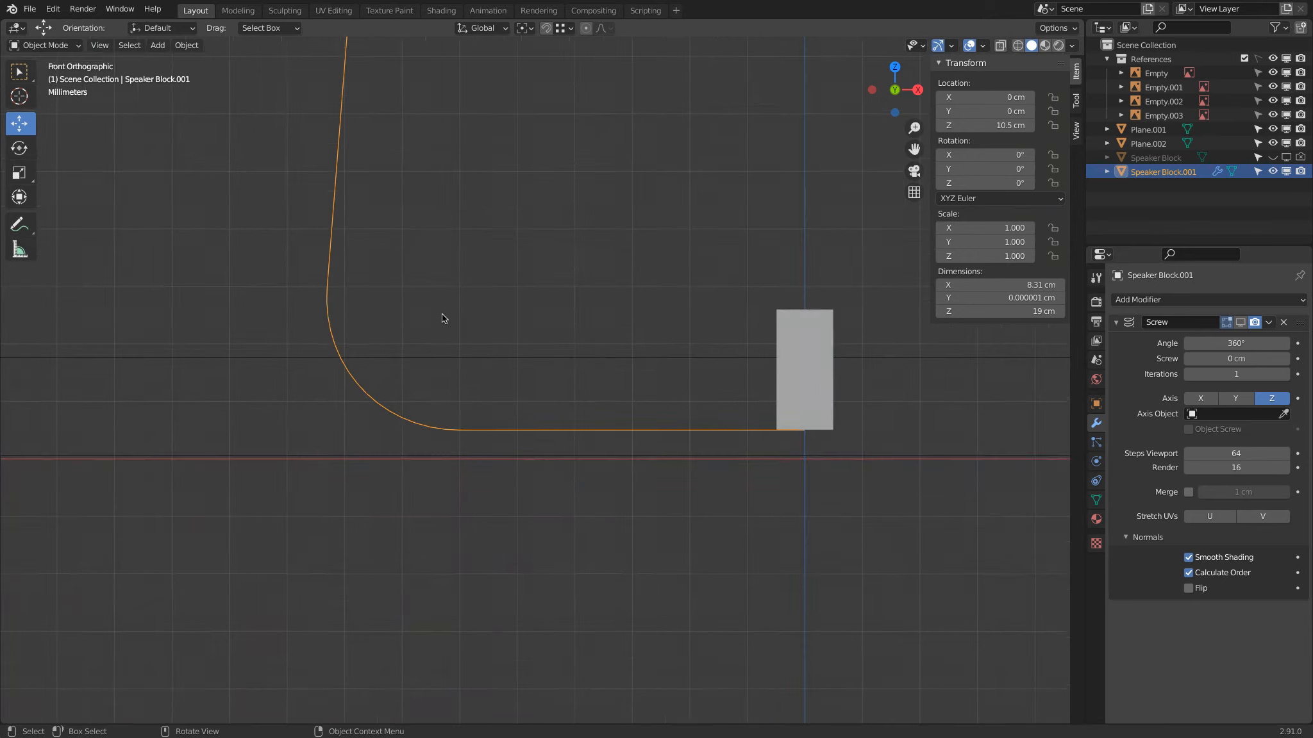
{"action": "key", "text": "Tab"}
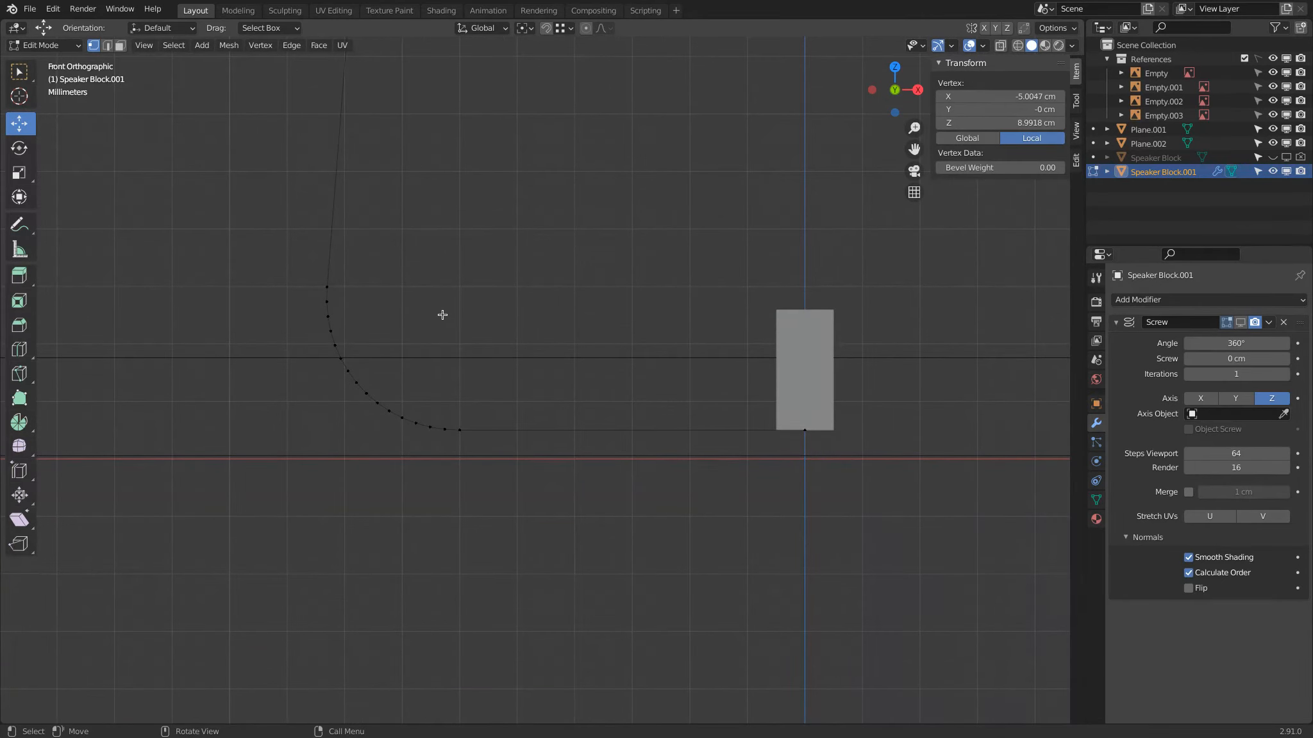
{"action": "scroll", "coordinate": [443, 315], "scroll_direction": "down", "scroll_amount": 2}
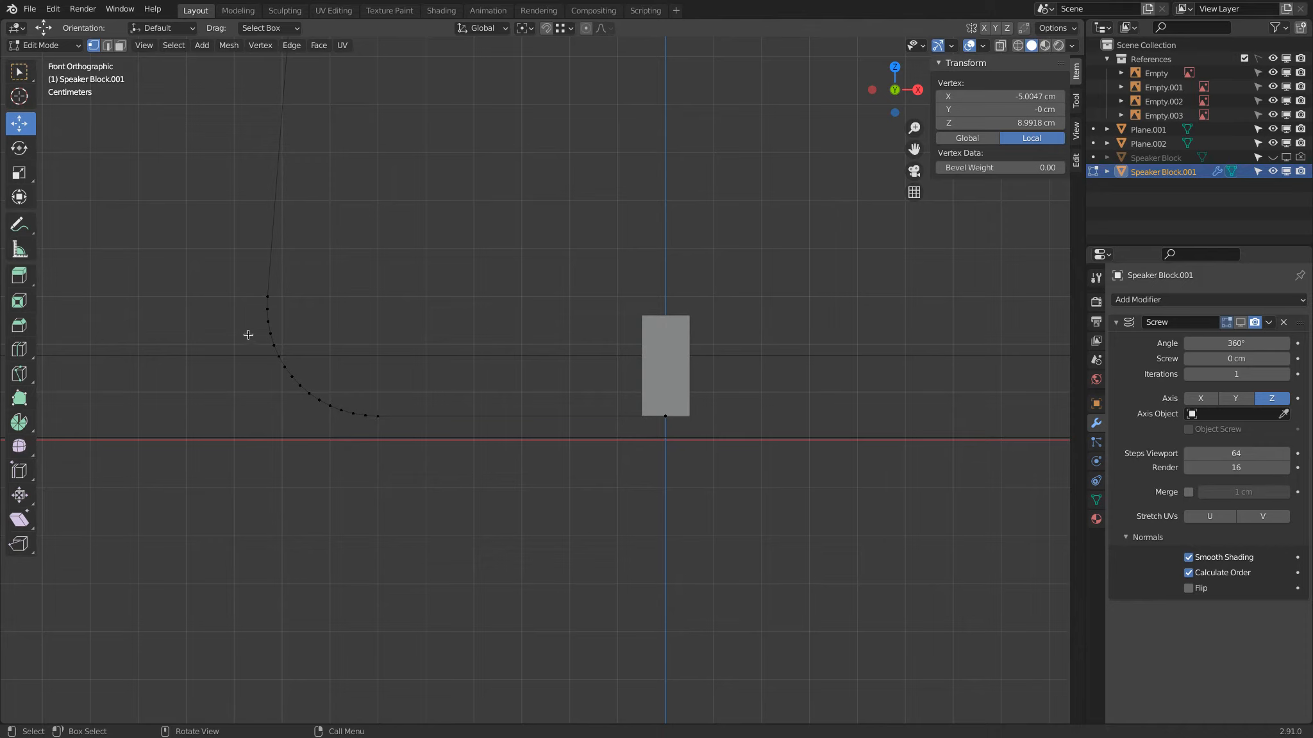
{"action": "left_click", "coordinate": [667, 417]}
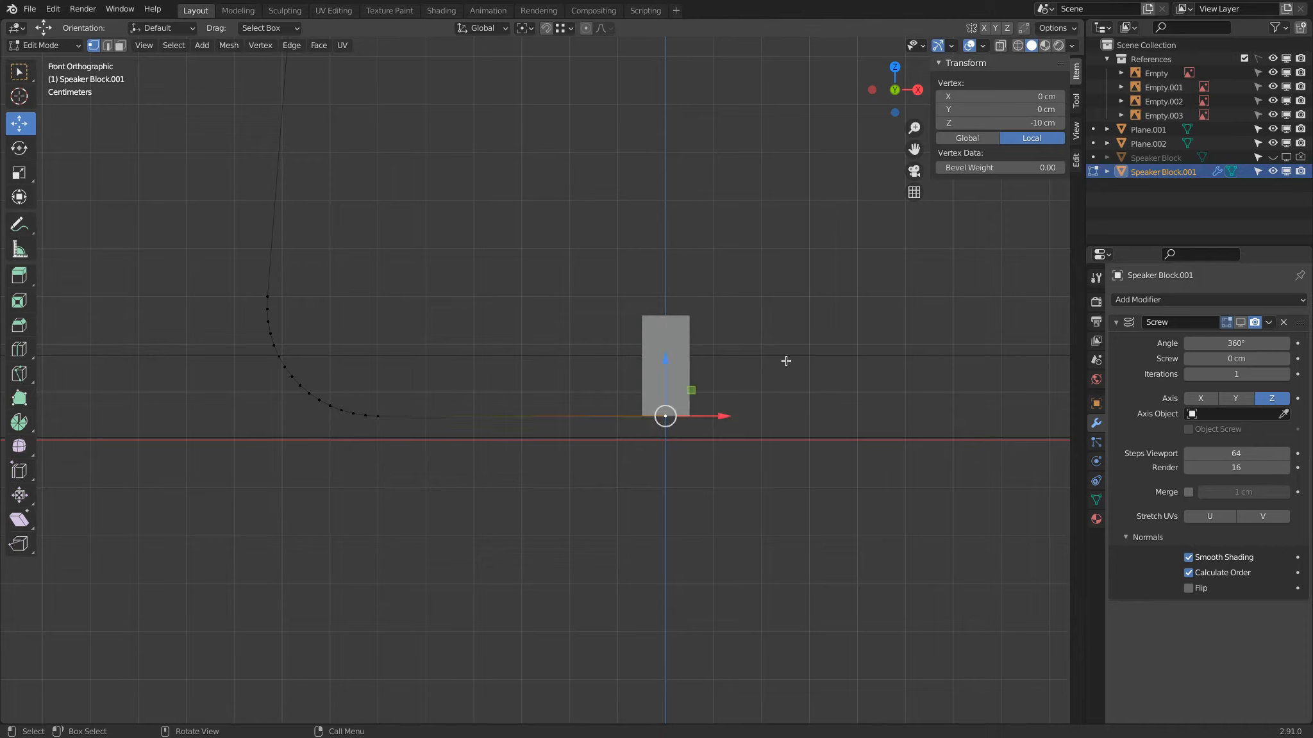
{"action": "key", "text": "x"}
{"action": "left_click", "coordinate": [764, 277]}
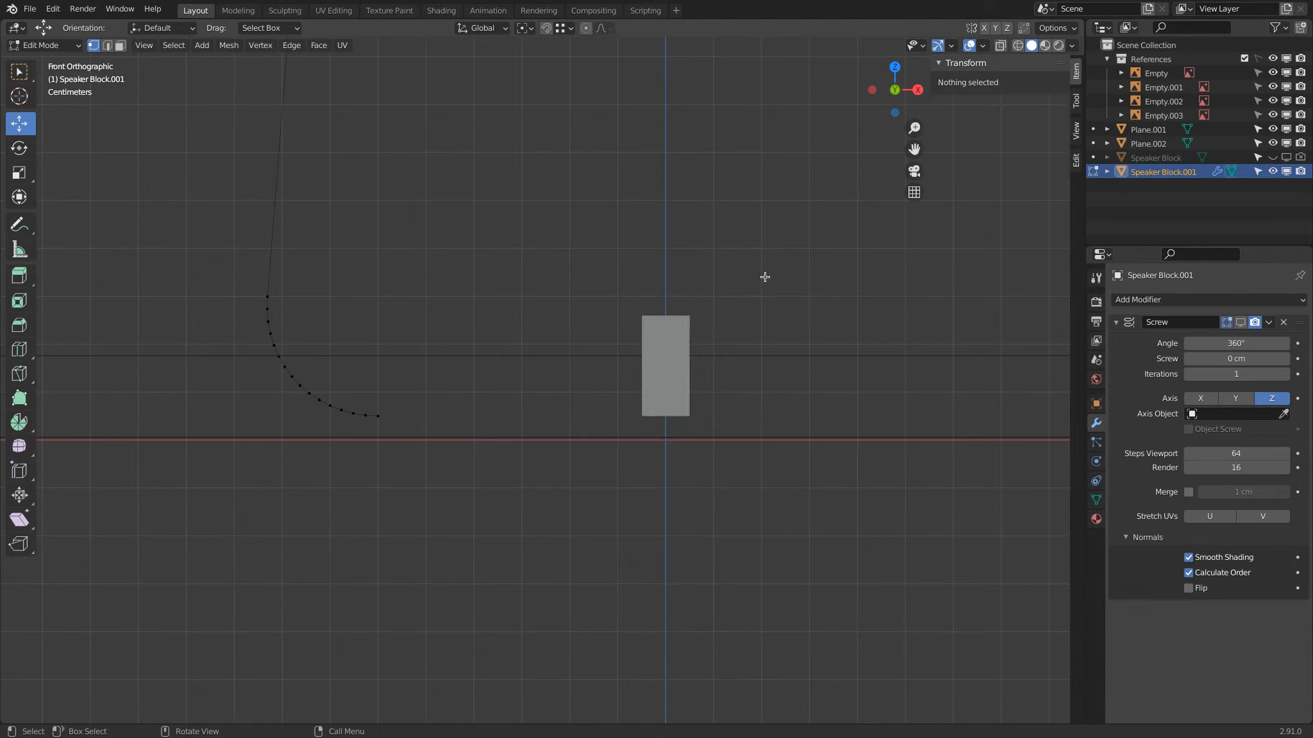
Duplicate the rounded bottom corner's arc in place and mirror the copy along the global X axis.
{"action": "left_click_drag", "start_coordinate": [238, 272], "coordinate": [396, 429]}
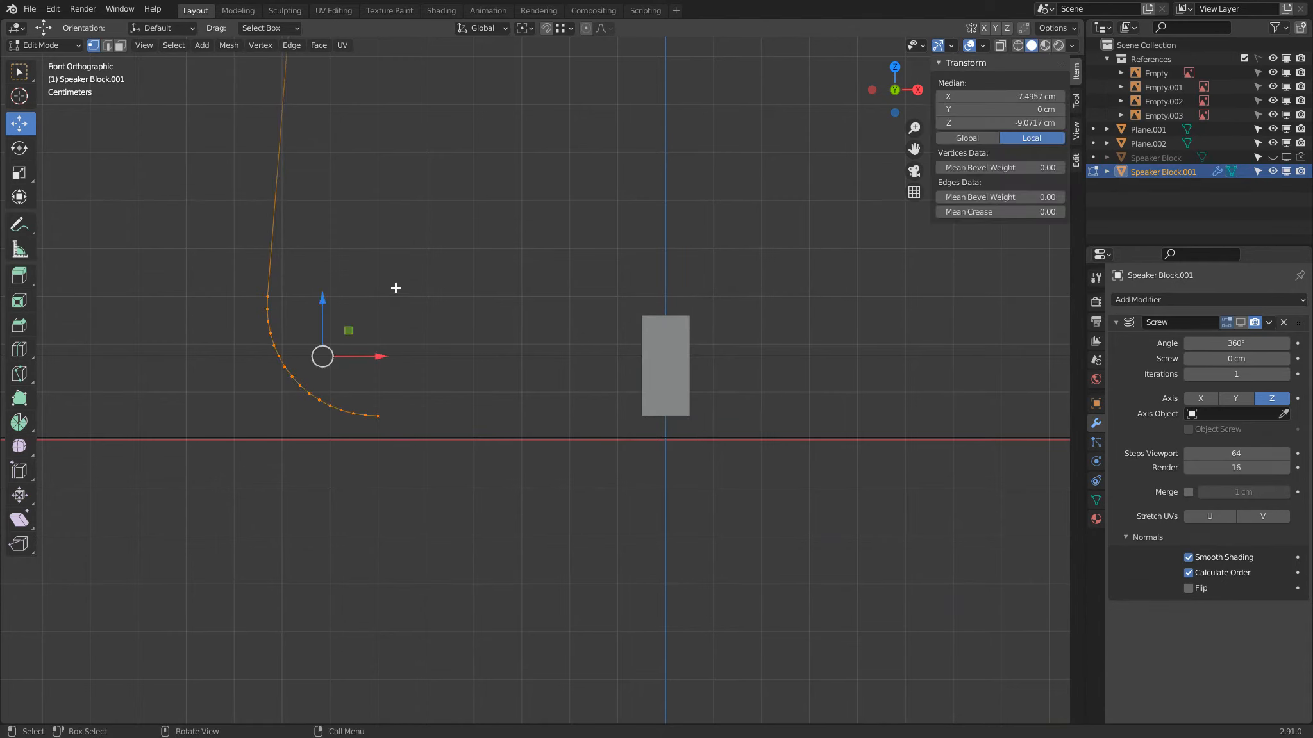
{"action": "key", "text": "shift+d"}
{"action": "key", "text": "Escape"}
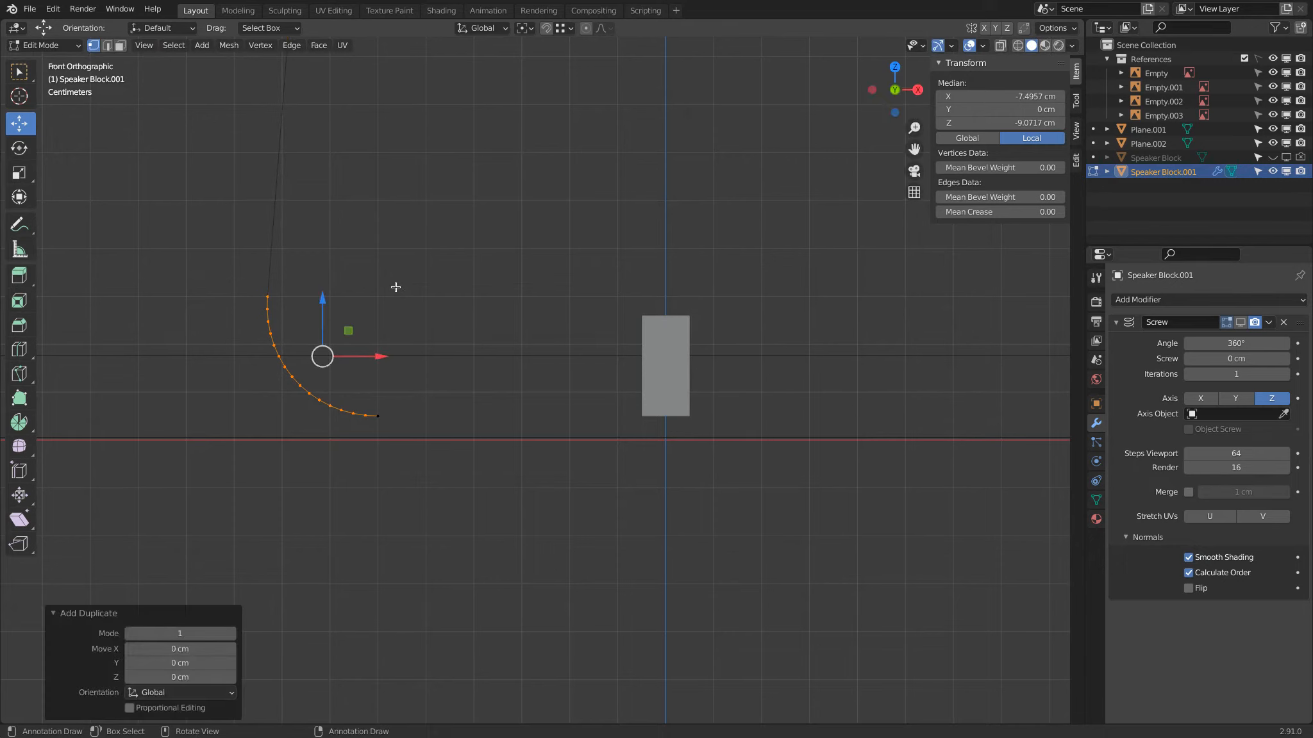
{"action": "key", "text": "ctrl+m"}
{"action": "key", "text": "x"}
{"action": "key", "text": "Return"}
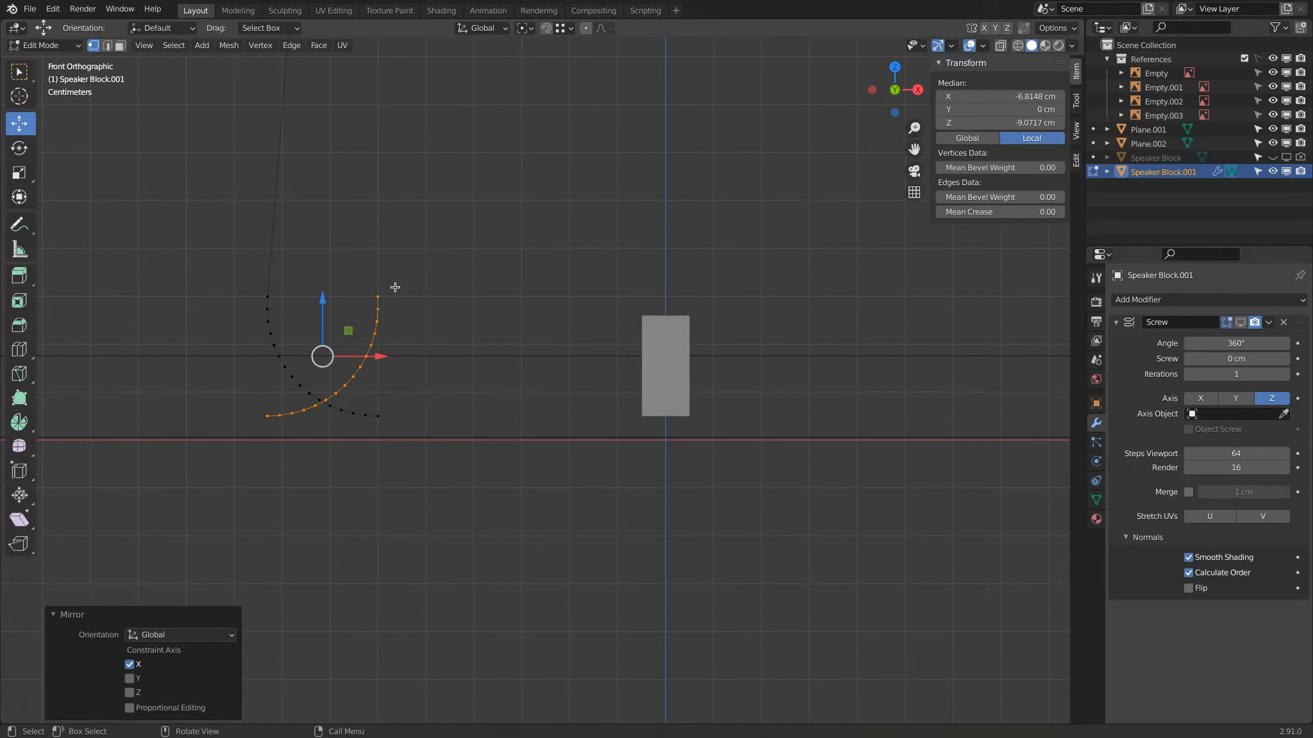
Move the mirrored arc along X until its lower end meets the lower end of the original corner arc, and deselect it.
{"action": "left_click_drag", "start_coordinate": [380, 355], "coordinate": [527, 356]}
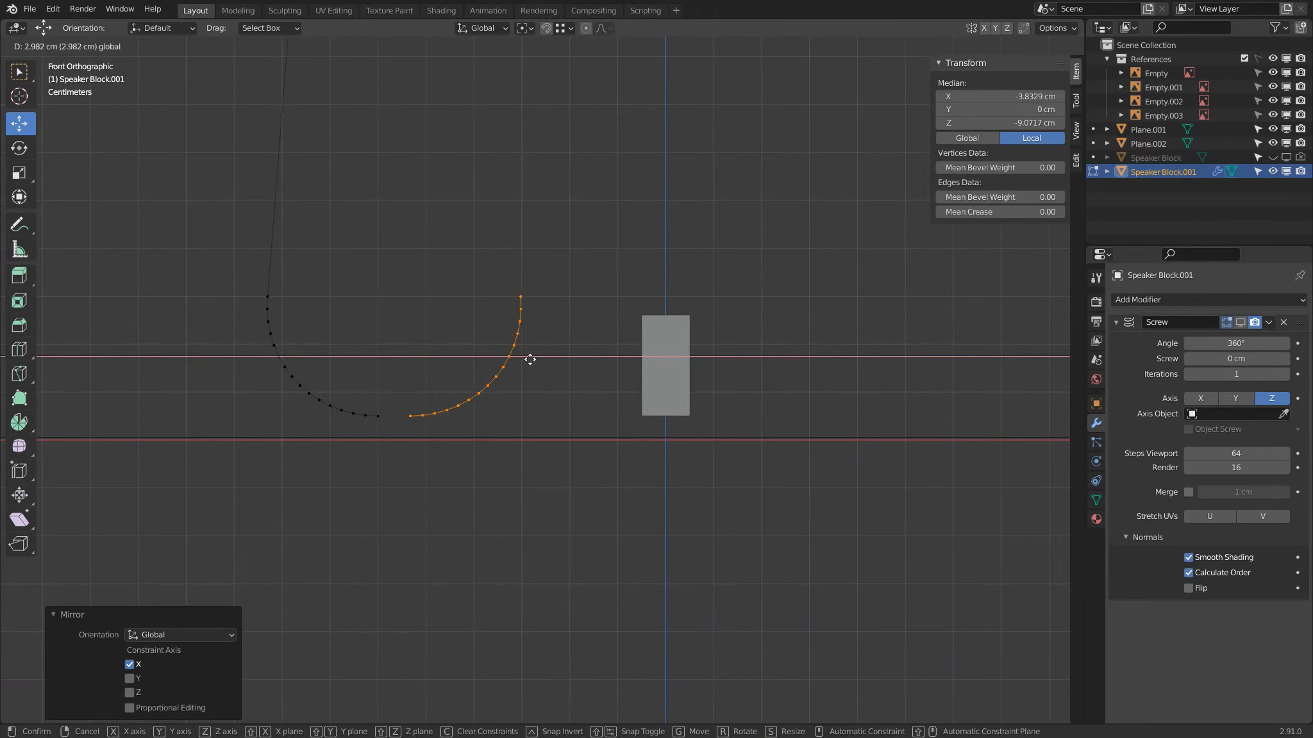
{"action": "key", "text": "g"}
{"action": "key", "text": "x"}
{"action": "left_click", "coordinate": [389, 427]}
{"action": "key", "text": "alt+a"}
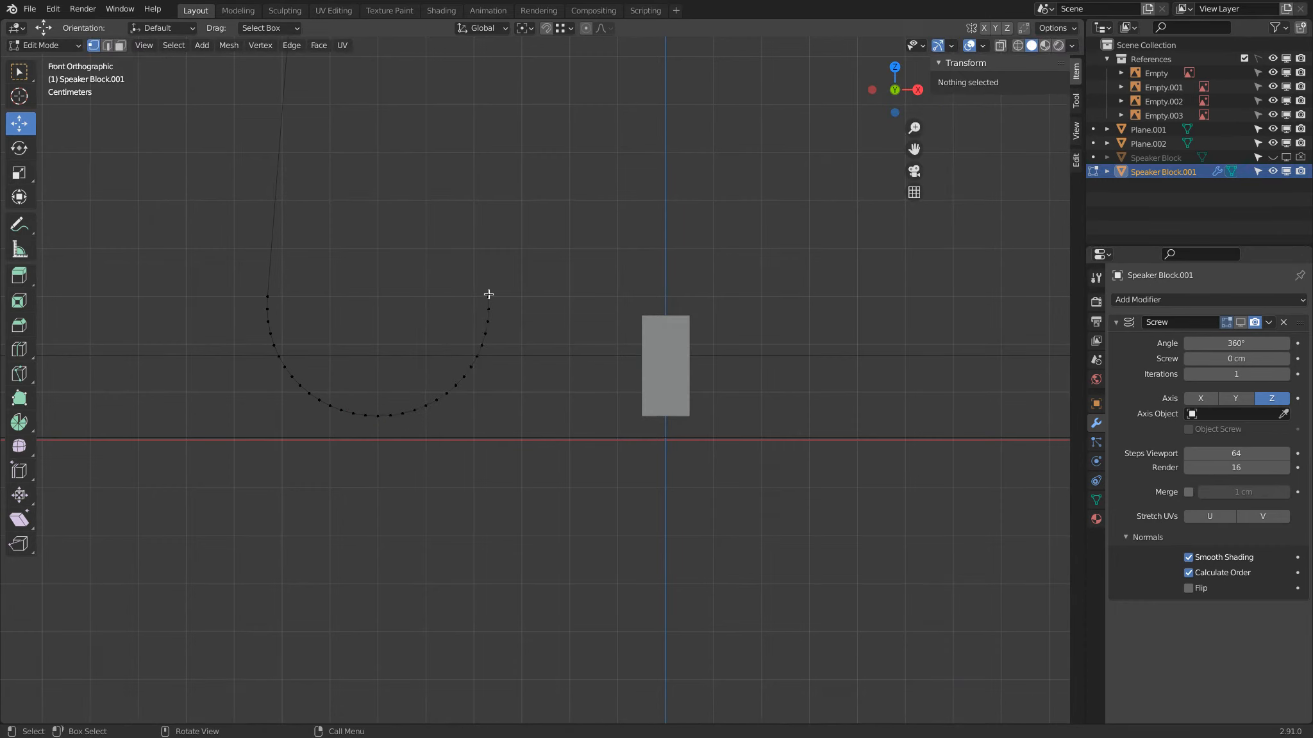
Examine the vertices where the rim's crest curves into the recessed top of the profile.
{"action": "scroll", "coordinate": [489, 287], "scroll_direction": "down", "scroll_amount": 2}
{"action": "middle_click_drag", "start_coordinate": [486, 215], "coordinate": [464, 542], "text": "shift"}
{"action": "middle_click_drag", "start_coordinate": [461, 155], "coordinate": [463, 416], "text": "shift"}
{"action": "scroll", "coordinate": [437, 345], "scroll_direction": "up", "scroll_amount": 5}
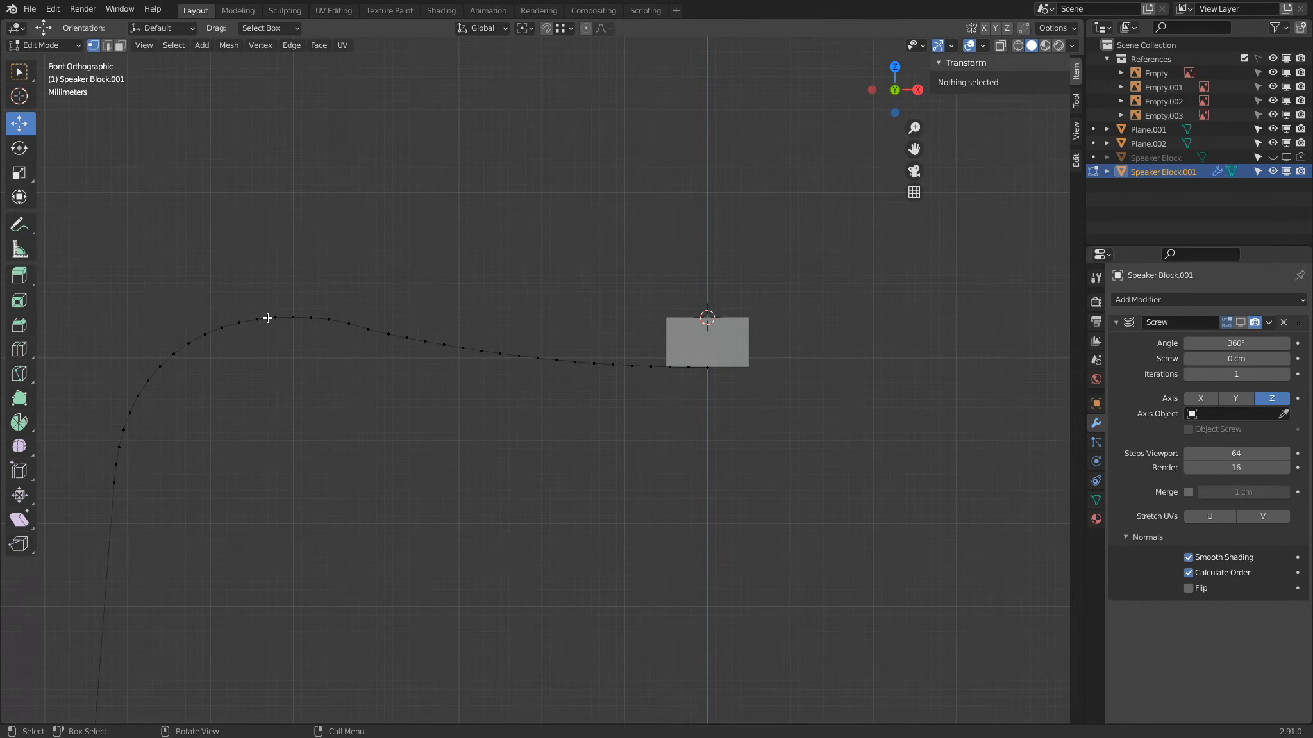
{"action": "scroll", "coordinate": [264, 318], "scroll_direction": "up", "scroll_amount": 1}
{"action": "middle_click_drag", "start_coordinate": [260, 317], "coordinate": [492, 293], "text": "shift"}
{"action": "key", "text": "b"}
{"action": "left_click_drag", "start_coordinate": [450, 251], "coordinate": [554, 306]}
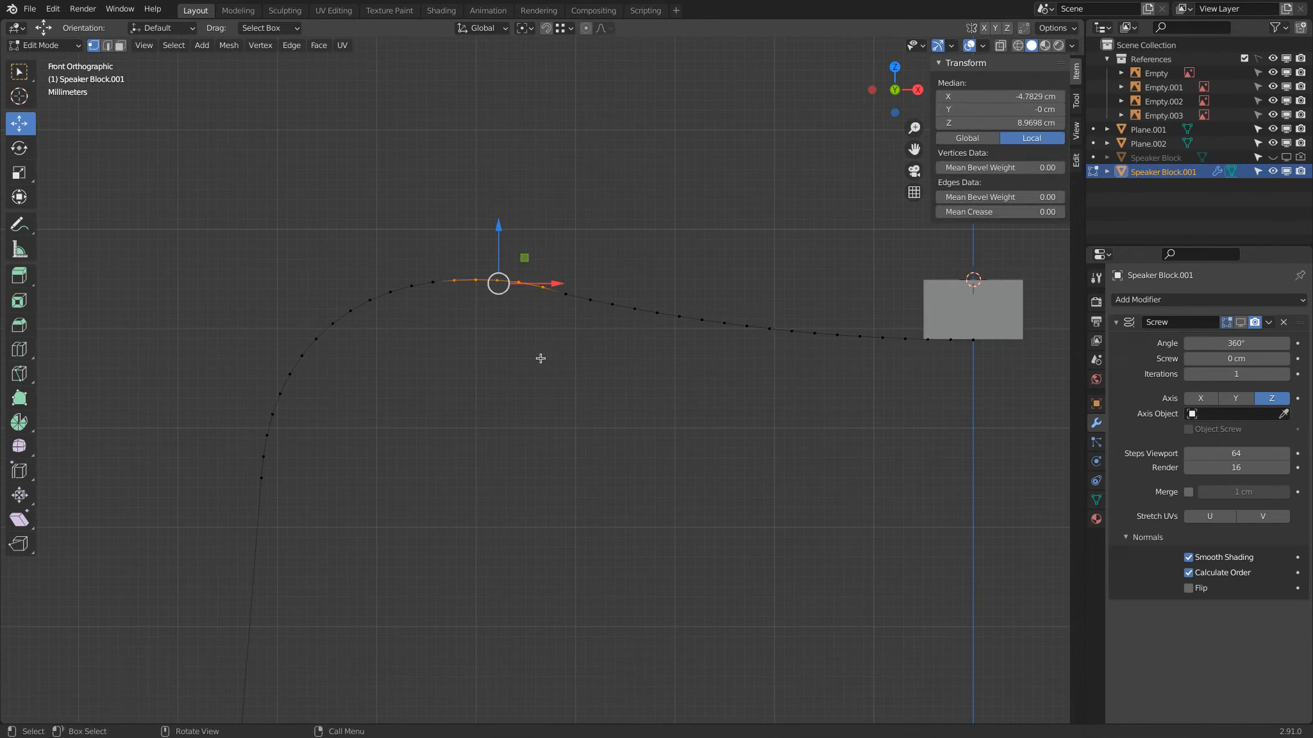
{"action": "left_click", "coordinate": [541, 358]}
{"action": "scroll", "coordinate": [522, 311], "scroll_direction": "up", "scroll_amount": 3}
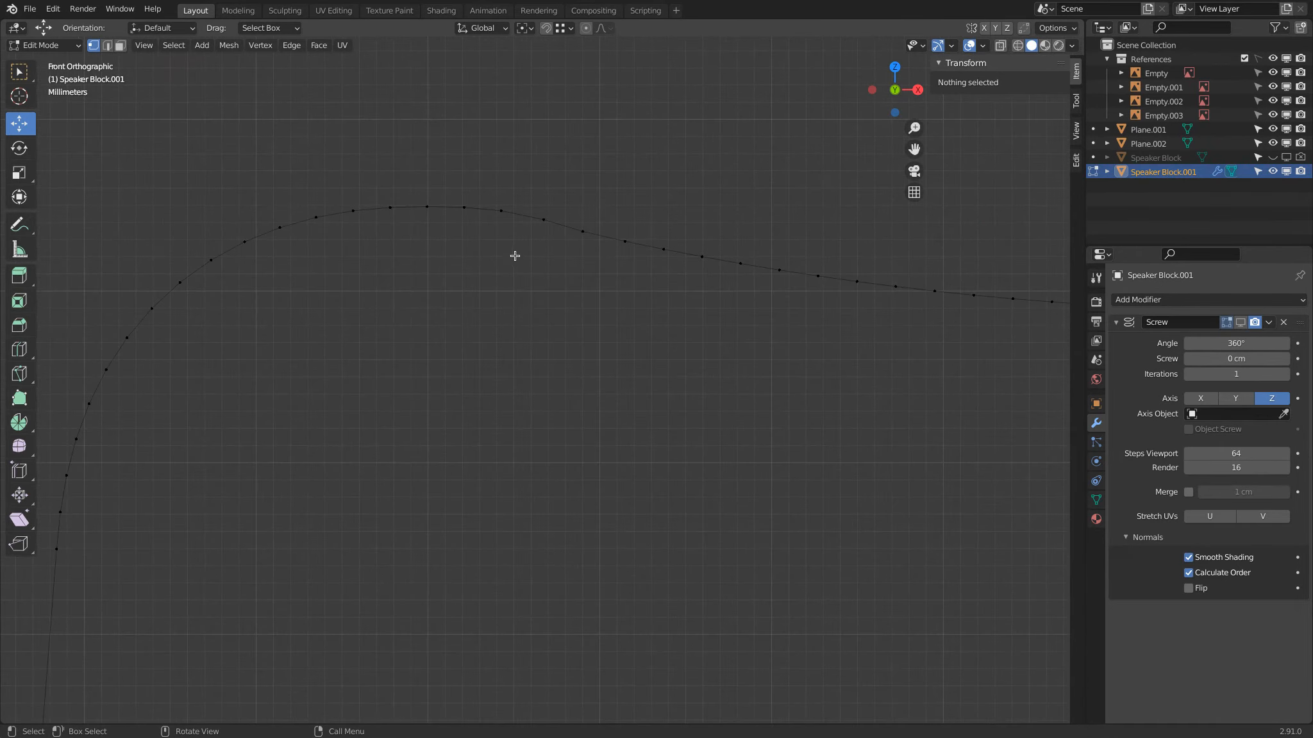
{"action": "key", "text": "Home"}
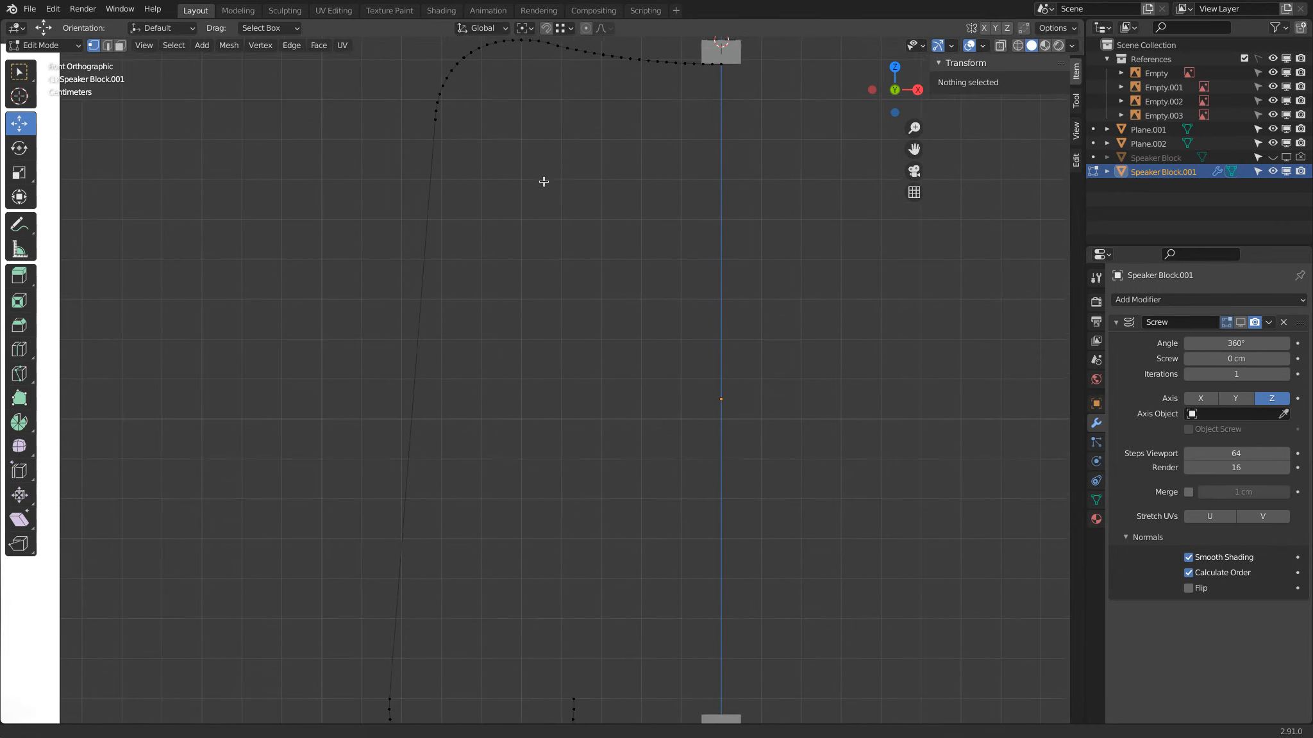
{"action": "middle_click_drag", "start_coordinate": [544, 182], "coordinate": [553, 337], "text": "shift"}
{"action": "scroll", "coordinate": [516, 256], "scroll_direction": "up", "scroll_amount": 2}
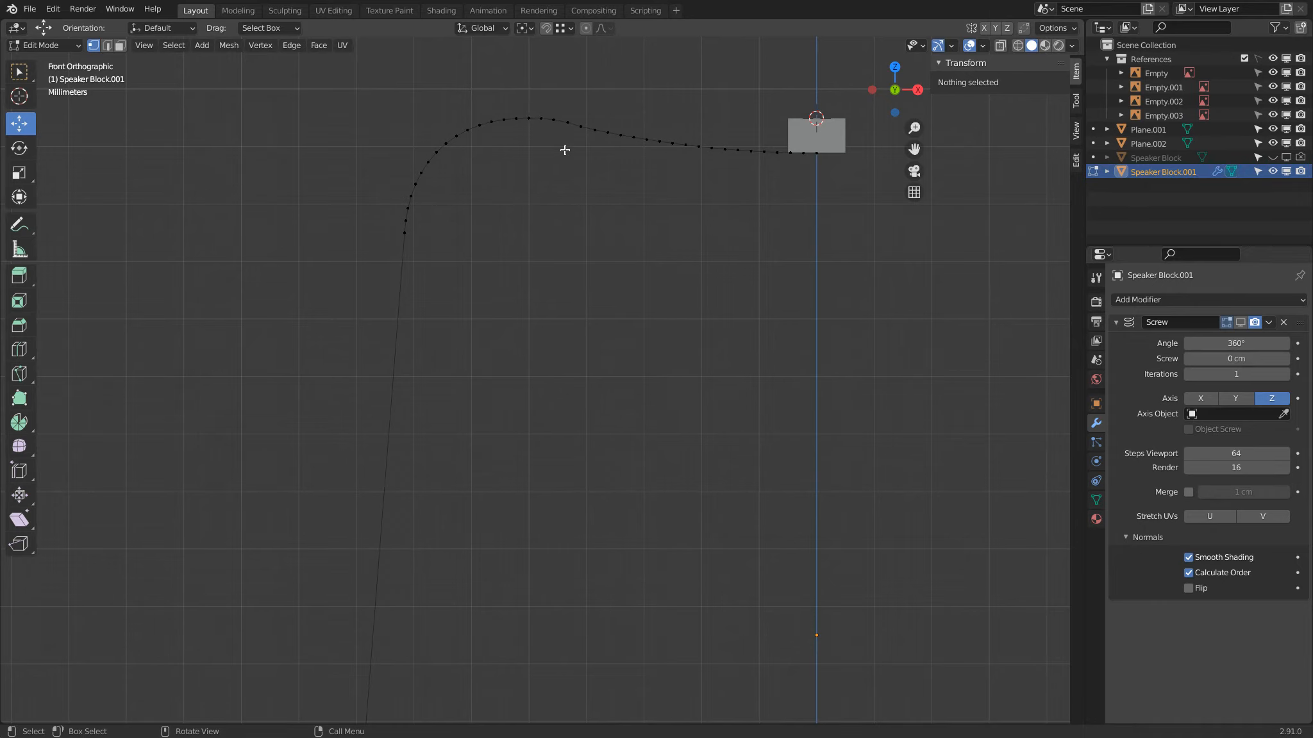
{"action": "scroll", "coordinate": [565, 149], "scroll_direction": "up", "scroll_amount": 1}
{"action": "middle_click_drag", "start_coordinate": [554, 120], "coordinate": [537, 269], "text": "shift"}
{"action": "scroll", "coordinate": [543, 203], "scroll_direction": "up", "scroll_amount": 2}
{"action": "scroll", "coordinate": [544, 203], "scroll_direction": "up", "scroll_amount": 1}
{"action": "middle_click_drag", "start_coordinate": [544, 204], "coordinate": [548, 284], "text": "shift"}
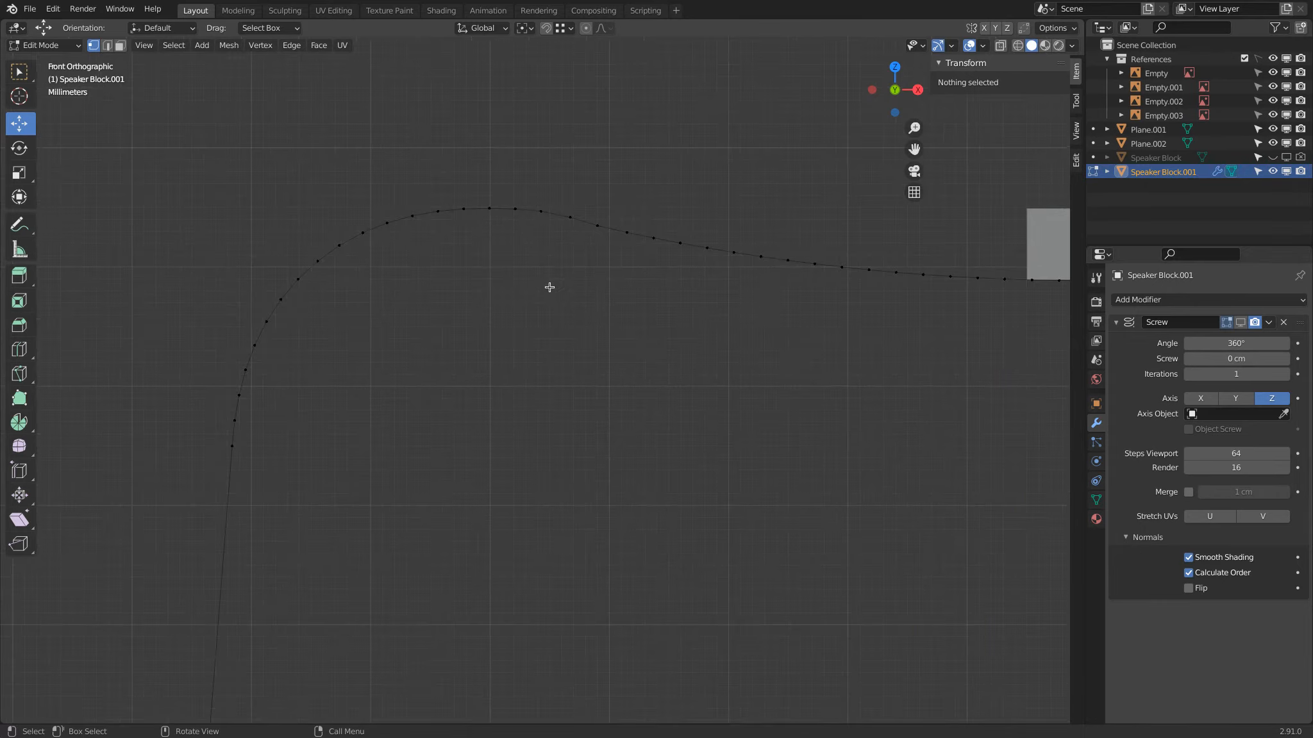
Nudge the rim junction vertices near X -4.33 cm and X -4.57 cm slightly to smooth the curve.
{"action": "left_click", "coordinate": [569, 219]}
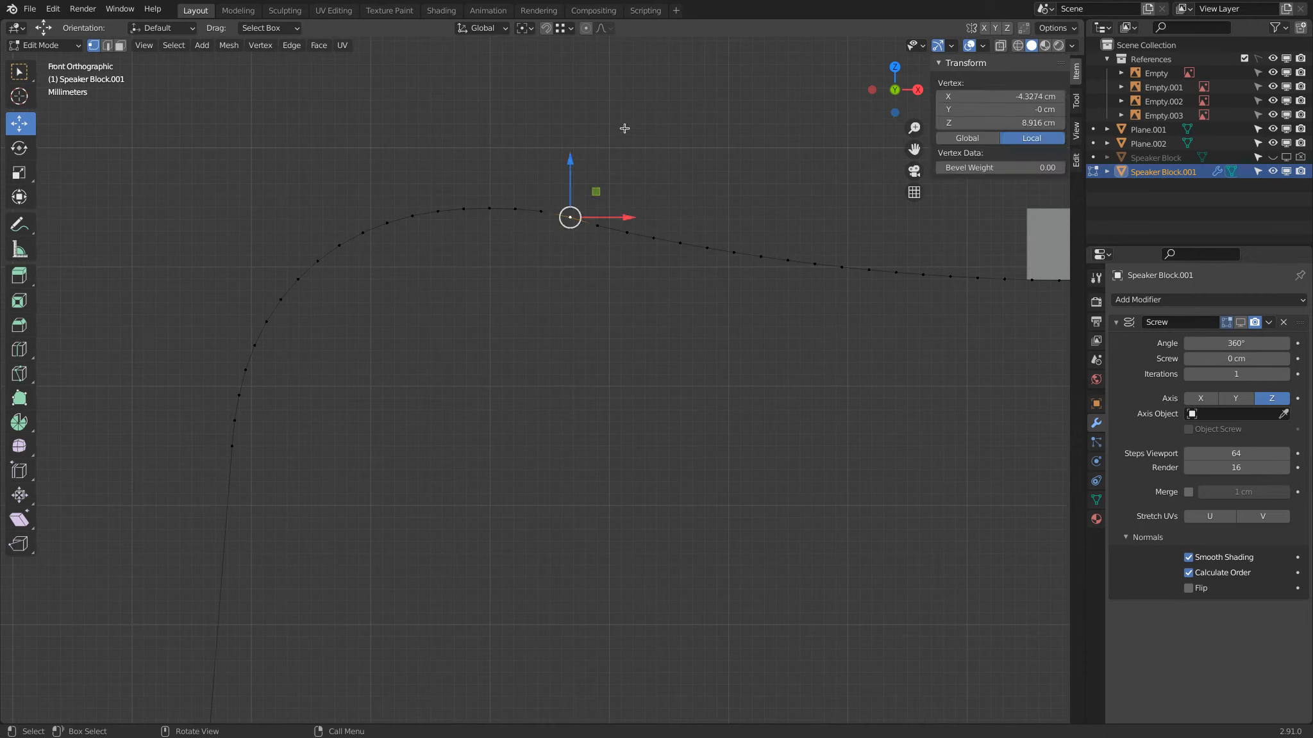
{"action": "key", "text": "g"}
{"action": "left_click", "coordinate": [625, 129]}
{"action": "left_click", "coordinate": [544, 200]}
{"action": "key", "text": "g"}
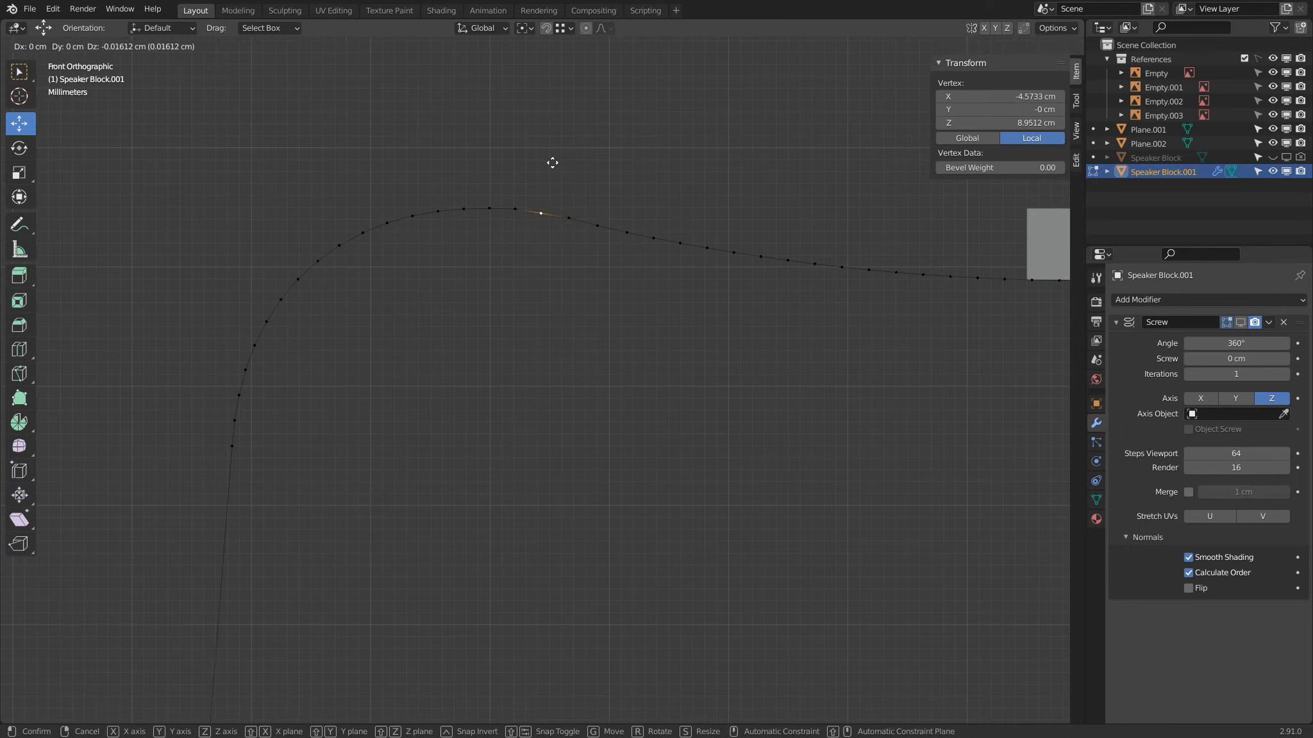
{"action": "left_click", "coordinate": [553, 161]}
Nudge the vertex near X -4.79 cm, just inside the rim's crest, and check the outline in Object Mode.
{"action": "scroll", "coordinate": [511, 184], "scroll_direction": "up", "scroll_amount": 2}
{"action": "left_click", "coordinate": [500, 140]}
{"action": "key", "text": "g"}
{"action": "left_click", "coordinate": [472, 146]}
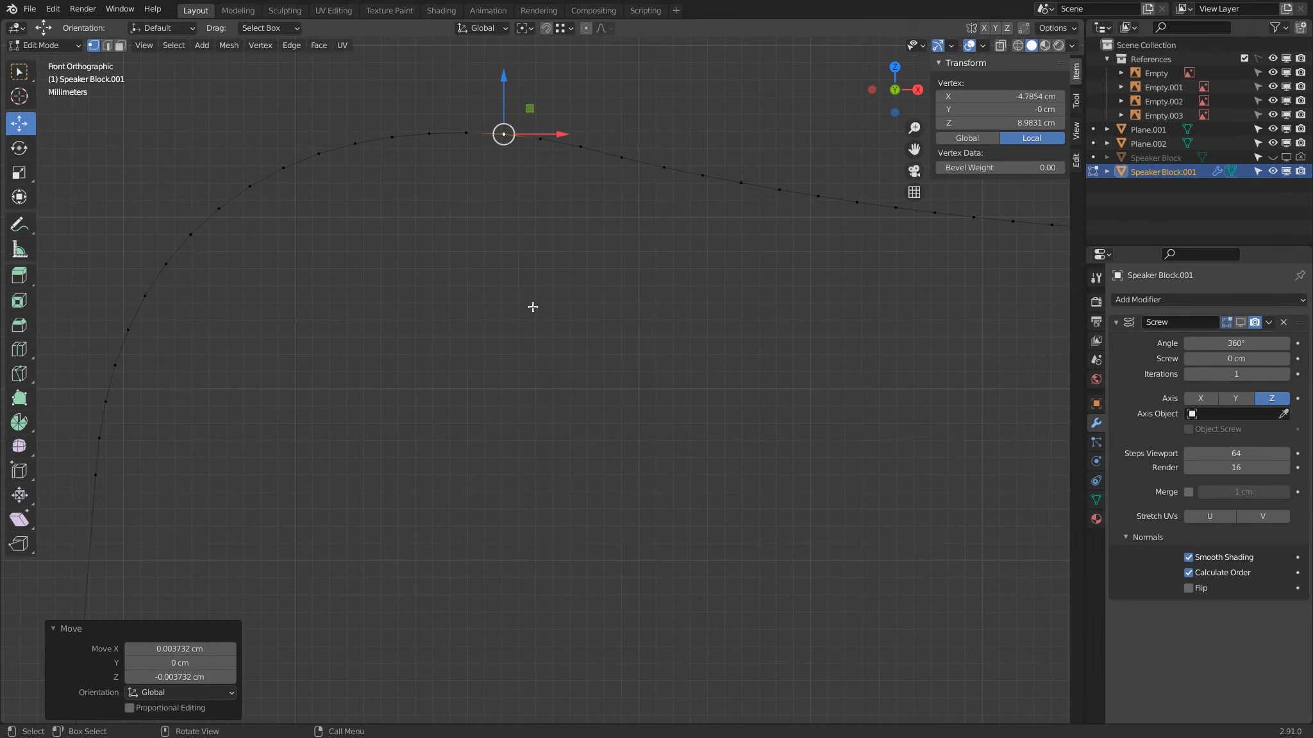
{"action": "key", "text": "Tab"}
{"action": "scroll", "coordinate": [531, 309], "scroll_direction": "down", "scroll_amount": 2}
{"action": "scroll", "coordinate": [532, 311], "scroll_direction": "down", "scroll_amount": 1}
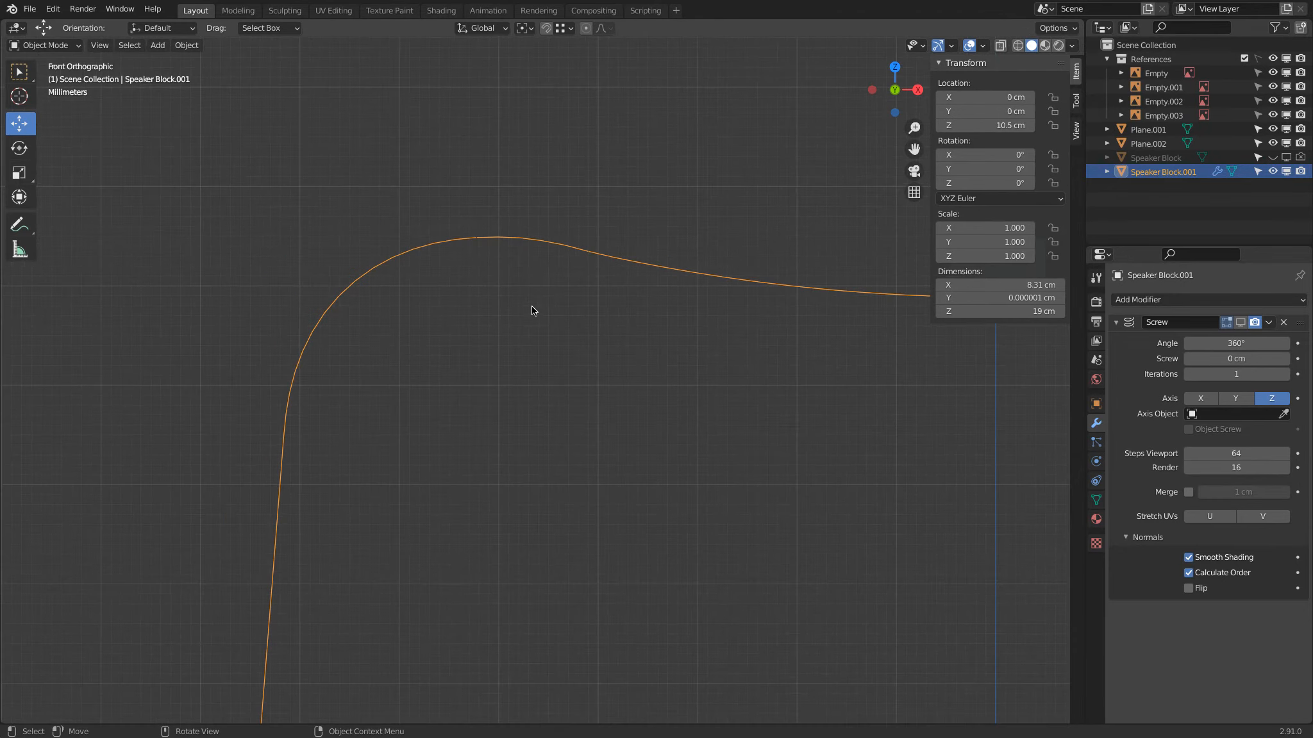
Readjust the junction vertex near X -4.33 cm and check the rim's outline in Object Mode.
{"action": "scroll", "coordinate": [531, 307], "scroll_direction": "up", "scroll_amount": 1}
{"action": "key", "text": "Tab"}
{"action": "left_click", "coordinate": [568, 218]}
{"action": "key", "text": "g"}
{"action": "left_click", "coordinate": [614, 171]}
{"action": "key", "text": "Tab"}
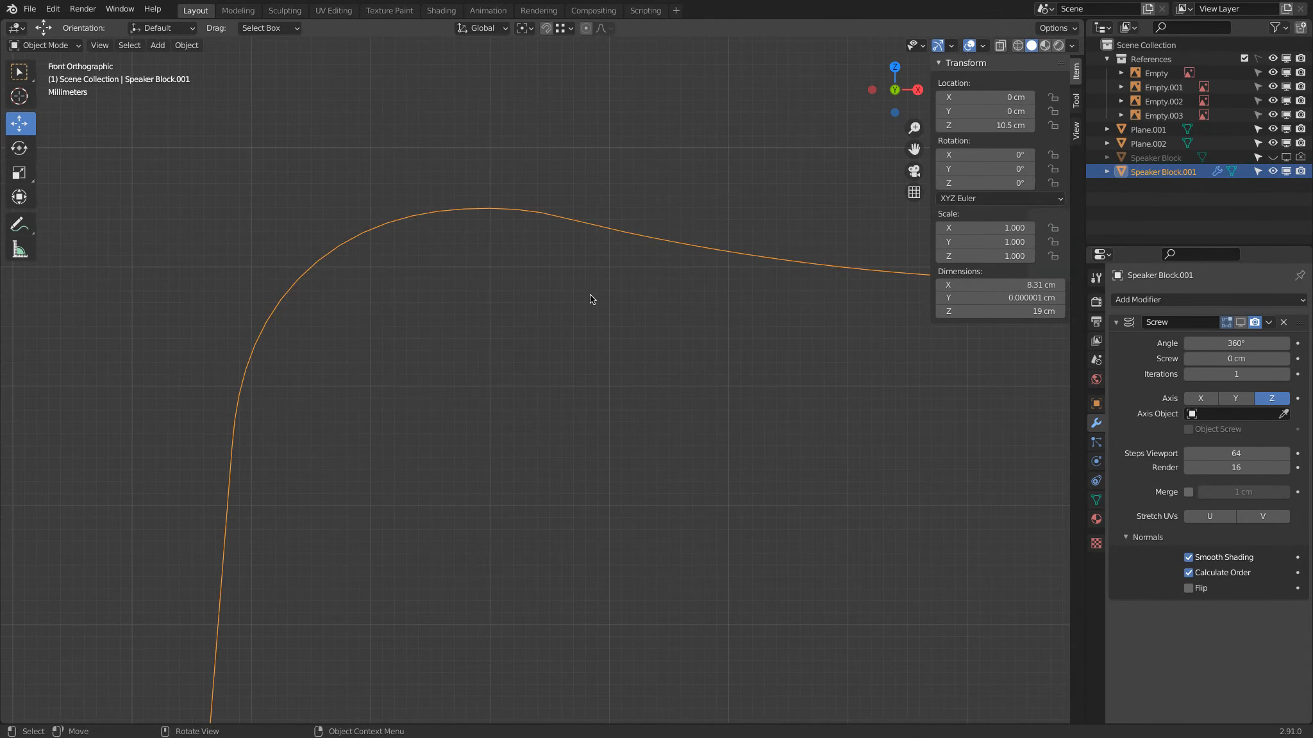
Fine-tune two more vertex positions around the rim junction, comparing the smoothness of the outline in Object Mode after each.
{"action": "scroll", "coordinate": [588, 320], "scroll_direction": "down", "scroll_amount": 1}
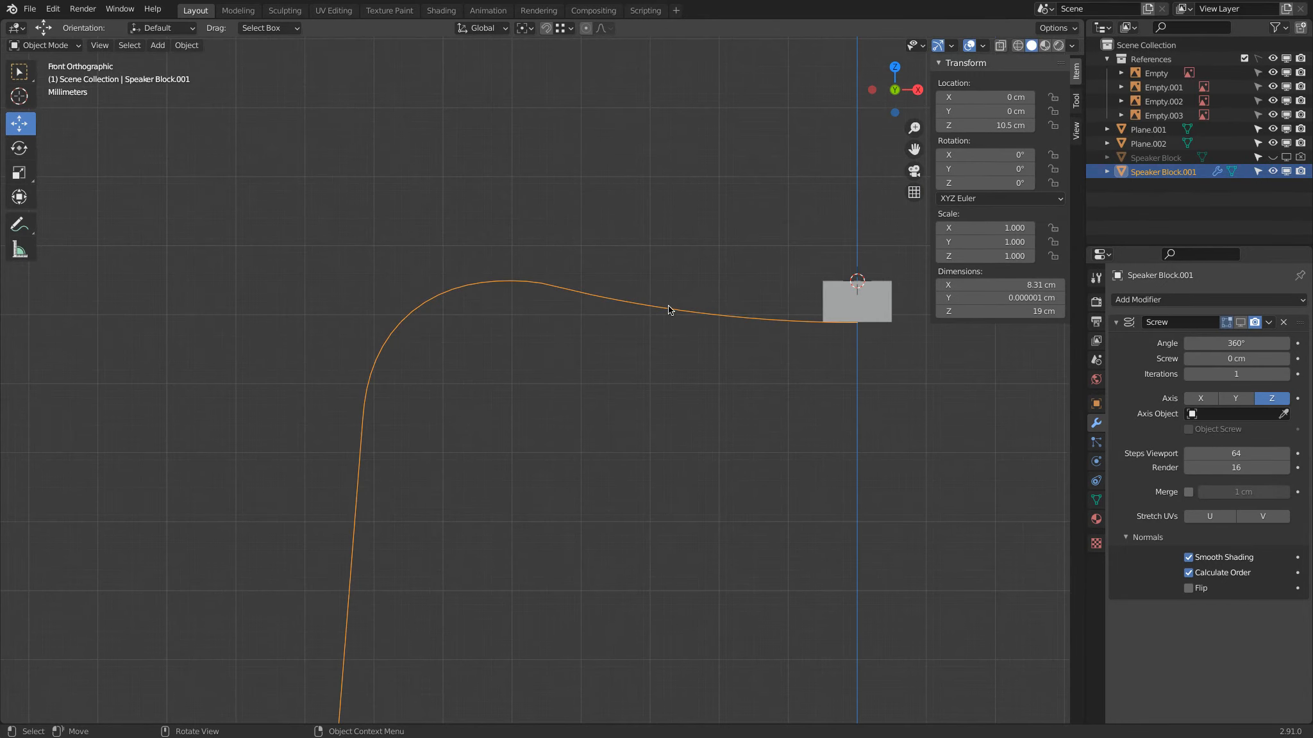
{"action": "scroll", "coordinate": [641, 289], "scroll_direction": "up", "scroll_amount": 1}
{"action": "key", "text": "Tab"}
{"action": "left_click", "coordinate": [542, 242]}
{"action": "key", "text": "g"}
{"action": "left_click", "coordinate": [604, 269]}
{"action": "key", "text": "Tab"}
{"action": "scroll", "coordinate": [593, 408], "scroll_direction": "down", "scroll_amount": 2}
{"action": "scroll", "coordinate": [512, 319], "scroll_direction": "up", "scroll_amount": 1}
{"action": "key", "text": "Tab"}
{"action": "left_click", "coordinate": [523, 261]}
{"action": "key", "text": "g"}
{"action": "left_click", "coordinate": [554, 190]}
{"action": "key", "text": "Tab"}
{"action": "scroll", "coordinate": [557, 360], "scroll_direction": "down", "scroll_amount": 1}
Open the speaker profile in Edit Mode after inspecting its lower arc against the reference images.
{"action": "scroll", "coordinate": [437, 419], "scroll_direction": "down", "scroll_amount": 7}
{"action": "middle_click_drag", "start_coordinate": [438, 419], "coordinate": [427, 216], "text": "shift"}
{"action": "scroll", "coordinate": [531, 571], "scroll_direction": "up", "scroll_amount": 5}
{"action": "middle_click_drag", "start_coordinate": [531, 571], "coordinate": [538, 288], "text": "shift"}
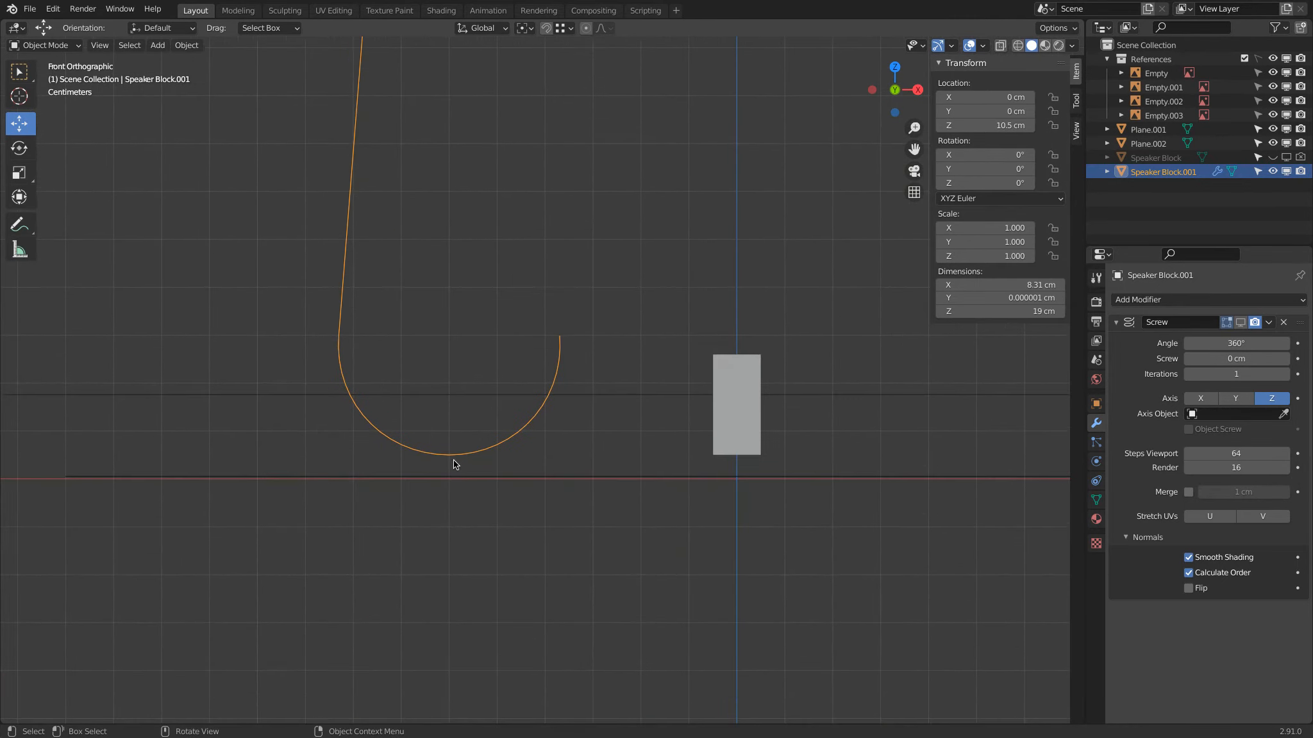
{"action": "scroll", "coordinate": [717, 357], "scroll_direction": "down", "scroll_amount": 3}
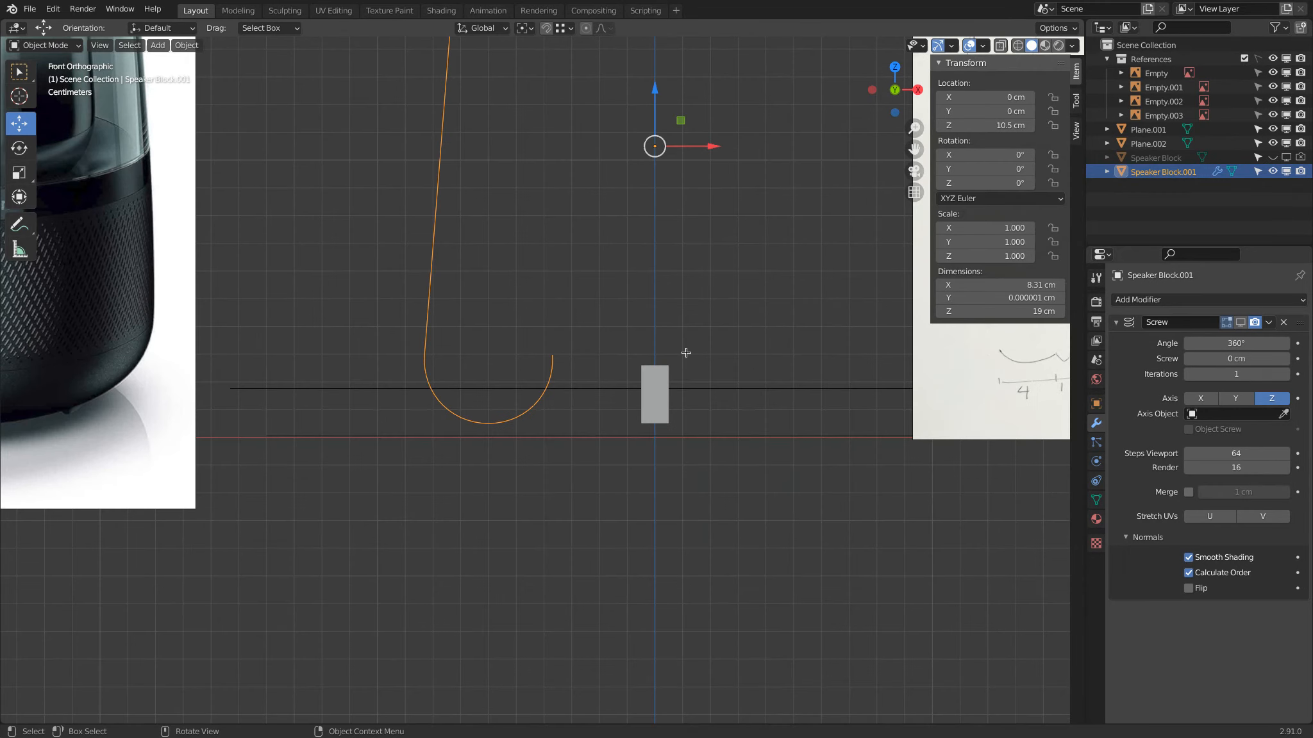
{"action": "key", "text": "Tab"}
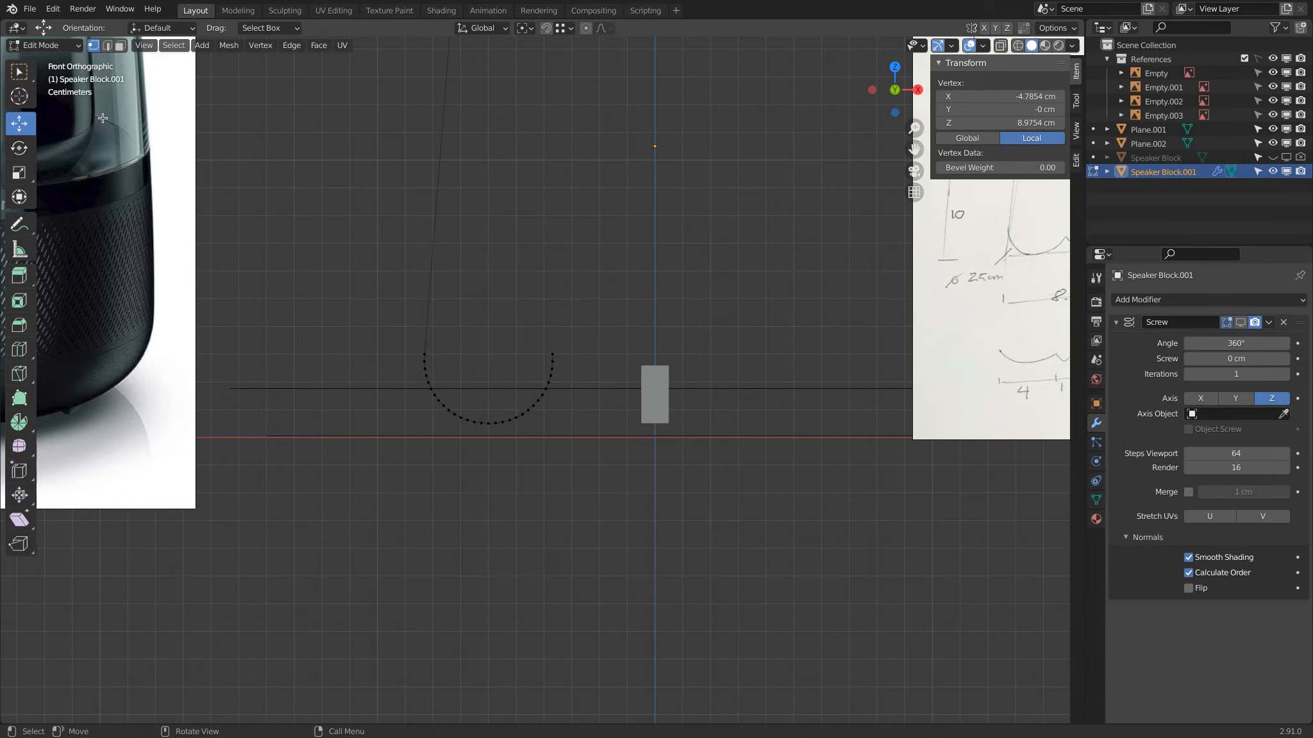
{"action": "scroll", "coordinate": [609, 405], "scroll_direction": "down", "scroll_amount": 3}
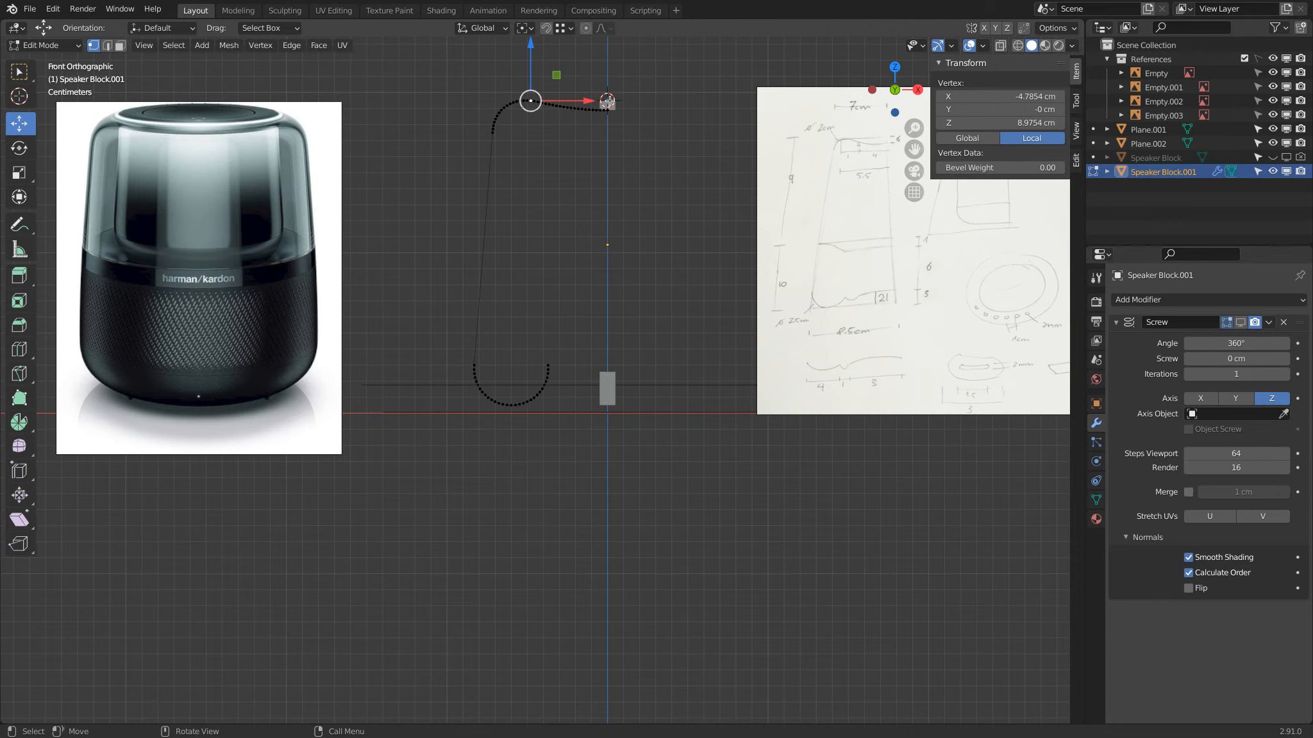
Set the 3D cursor's Z location to 0.5 cm.
{"action": "left_click", "coordinate": [1076, 161]}
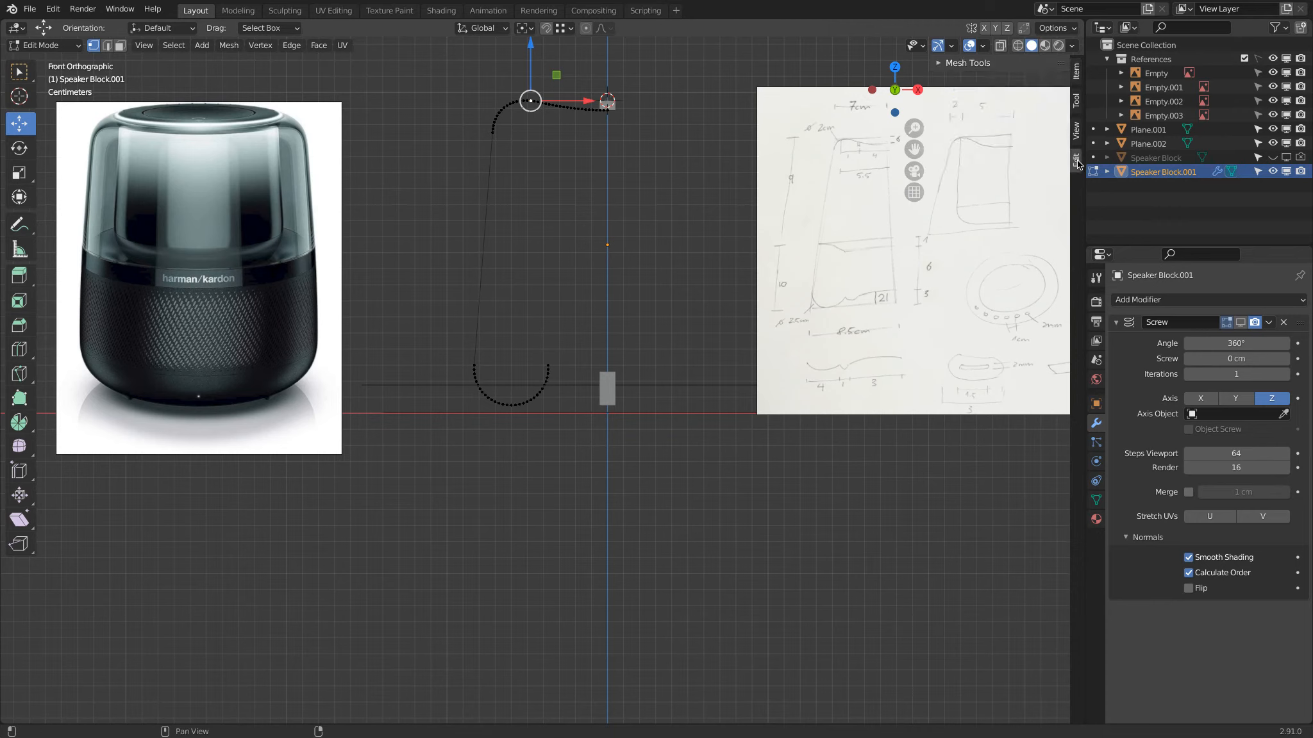
{"action": "left_click", "coordinate": [1077, 131]}
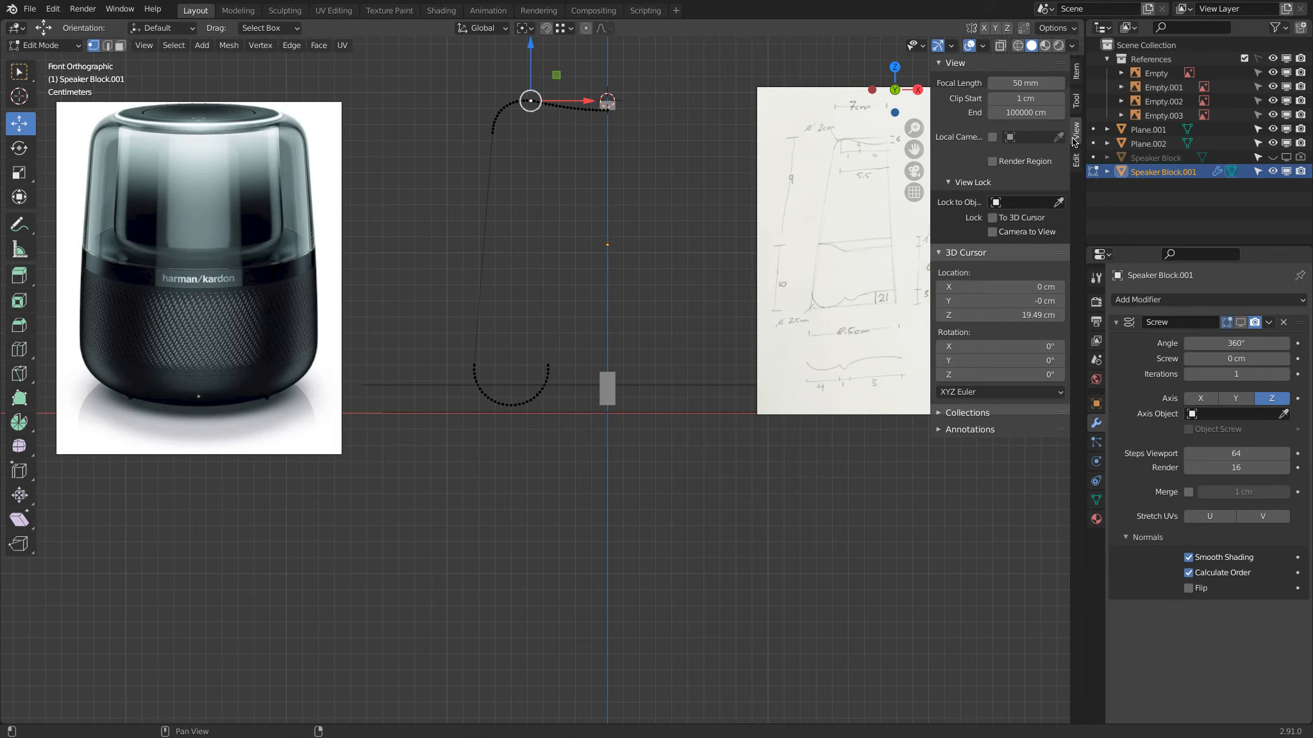
{"action": "mouse_move", "coordinate": [973, 315]}
{"action": "left_mouse_down"}
{"action": "mouse_move", "coordinate": [961, 316]}
{"action": "mouse_move", "coordinate": [987, 316]}
{"action": "left_mouse_up"}
{"action": "left_click", "coordinate": [987, 316]}
{"action": "type", "text": "0"}
{"action": "key", "text": "Return"}
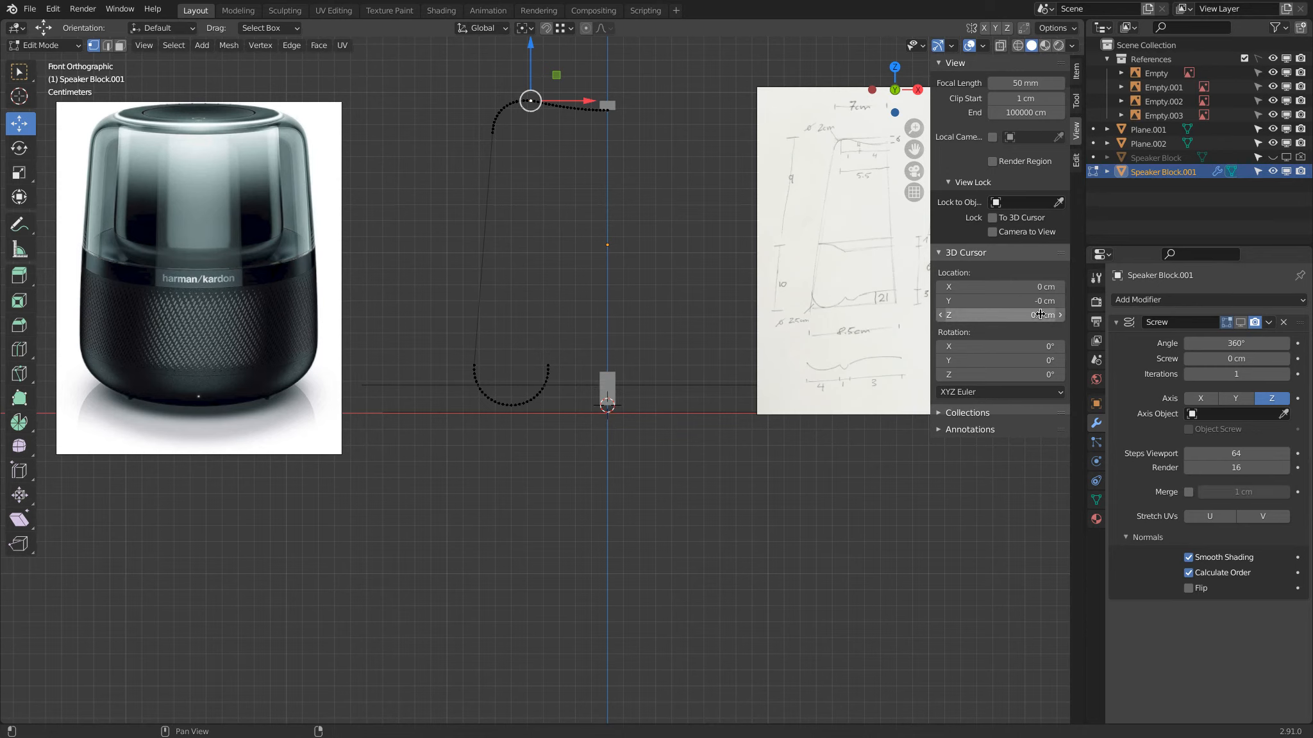
Add a mesh circle with 256 vertices at the 3D cursor, consulting the sketch of the curved base.
{"action": "scroll", "coordinate": [672, 372], "scroll_direction": "up", "scroll_amount": 3}
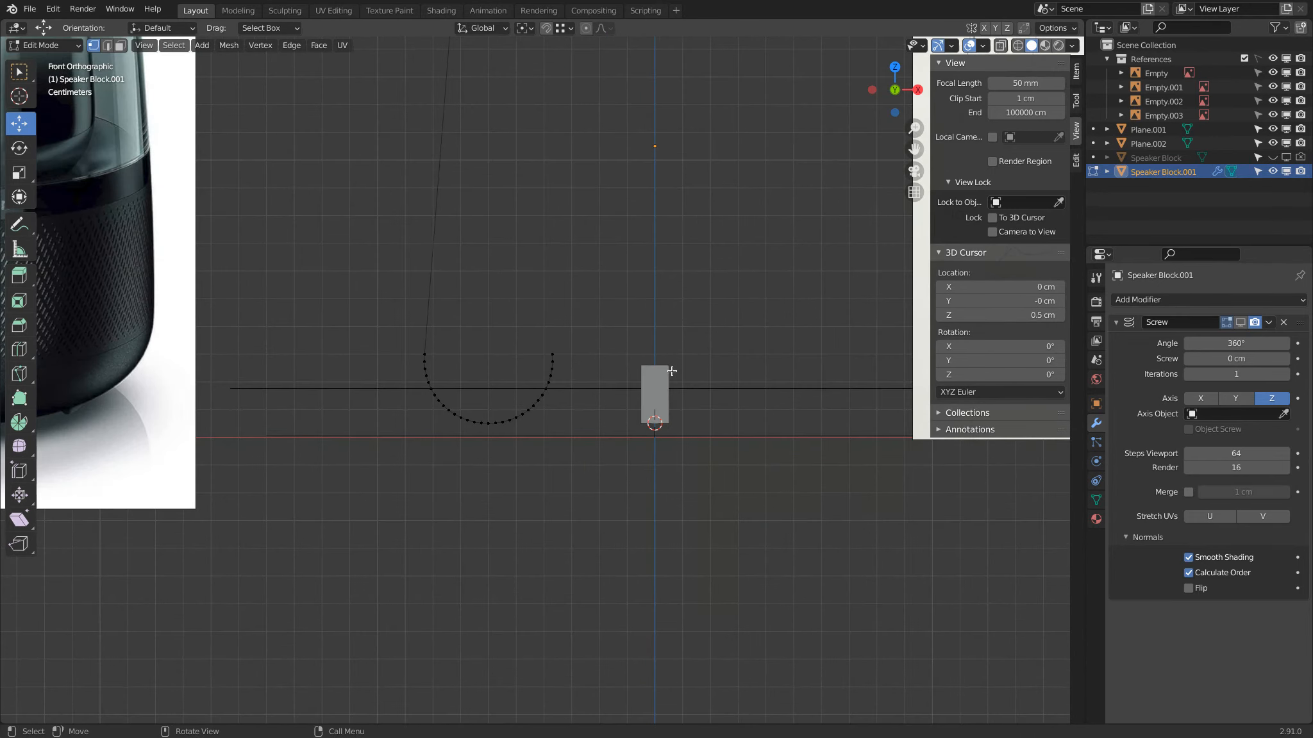
{"action": "middle_click_drag", "start_coordinate": [688, 346], "coordinate": [625, 331], "text": "shift"}
{"action": "middle_click_drag", "start_coordinate": [709, 343], "coordinate": [355, 421], "text": "shift"}
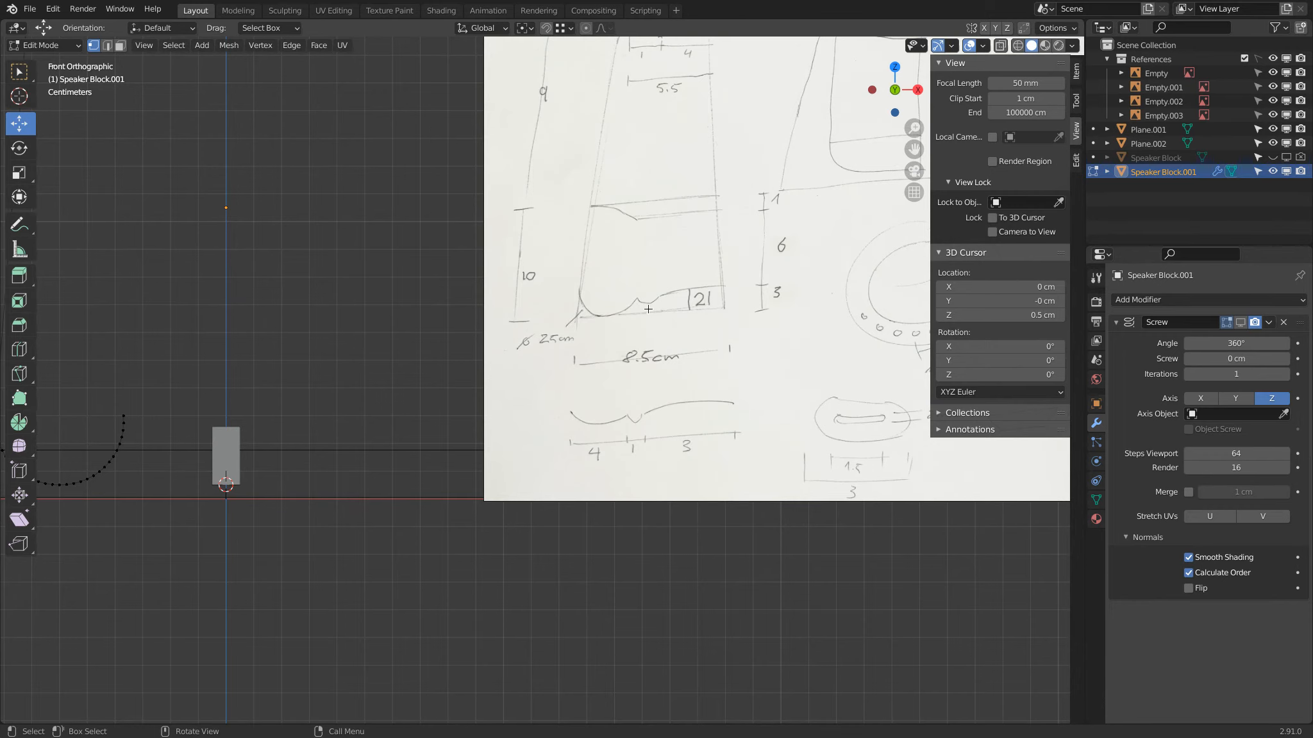
{"action": "middle_click_drag", "start_coordinate": [219, 384], "coordinate": [391, 352], "text": "shift"}
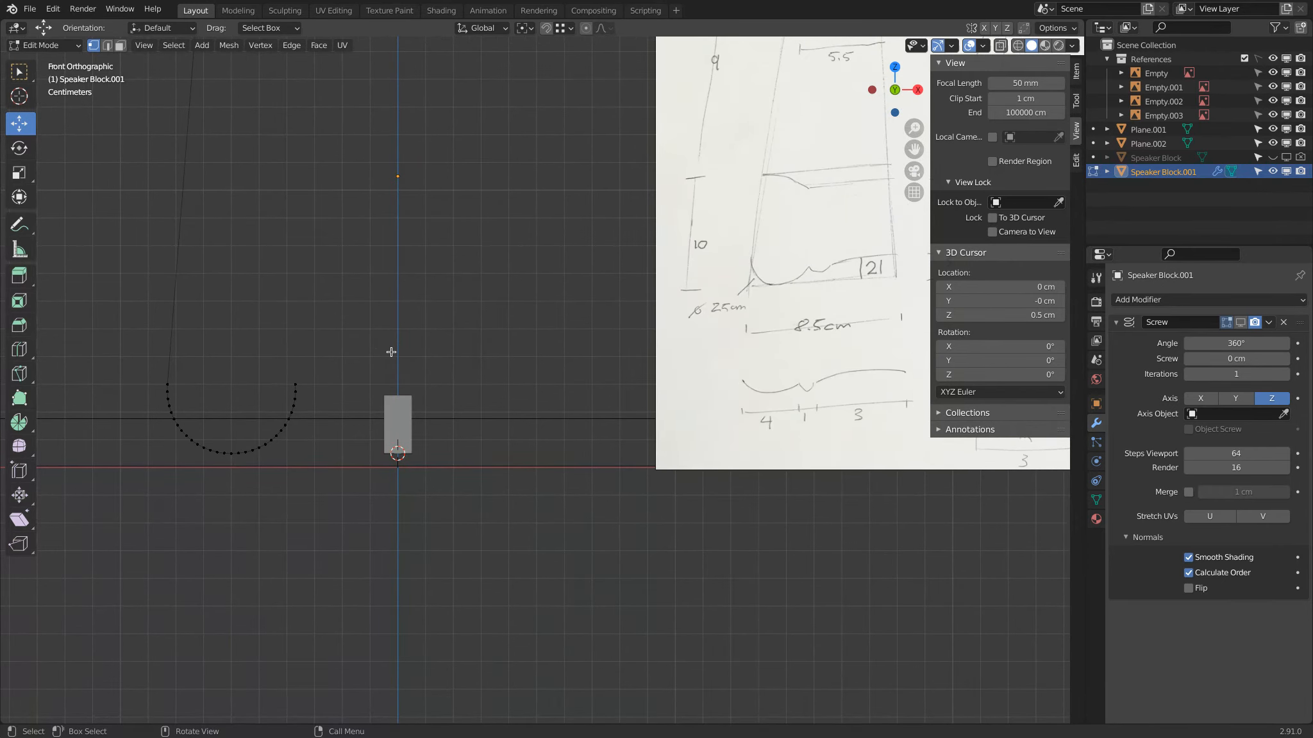
{"action": "key", "text": "shift+a"}
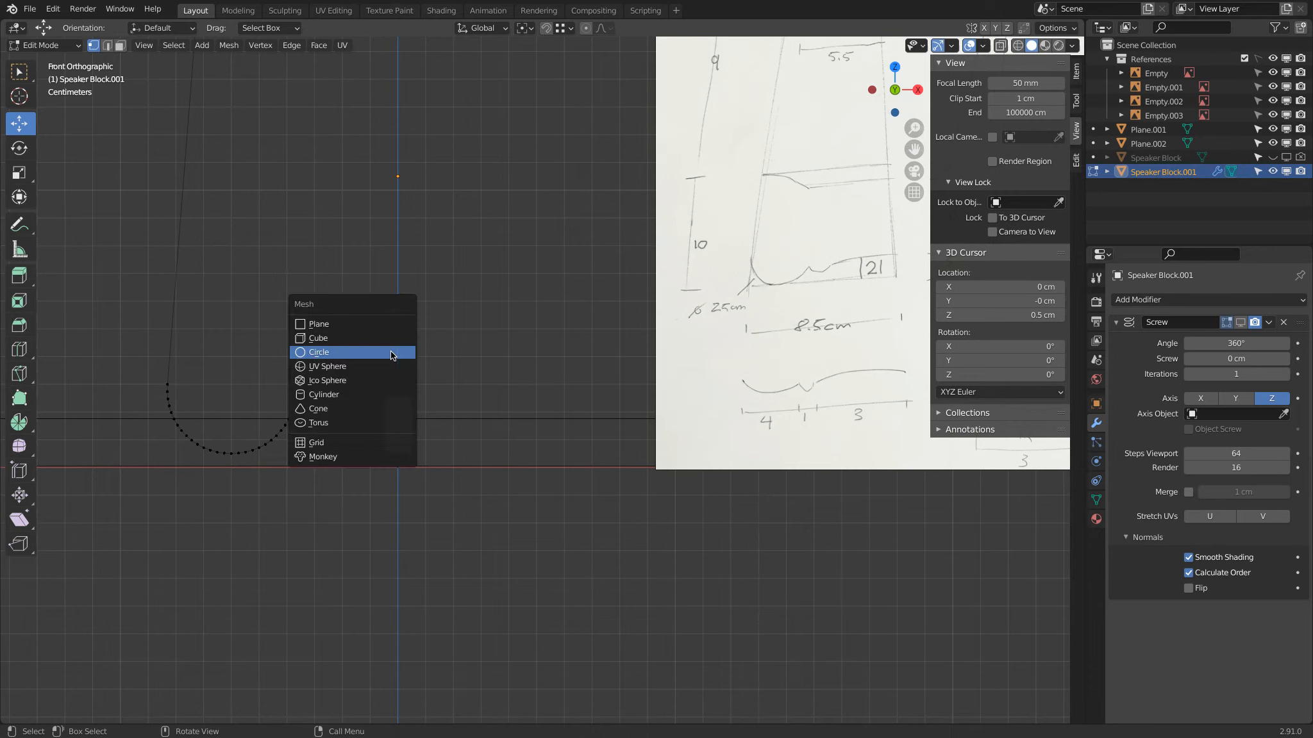
{"action": "left_click", "coordinate": [392, 356]}
{"action": "left_click", "coordinate": [187, 559]}
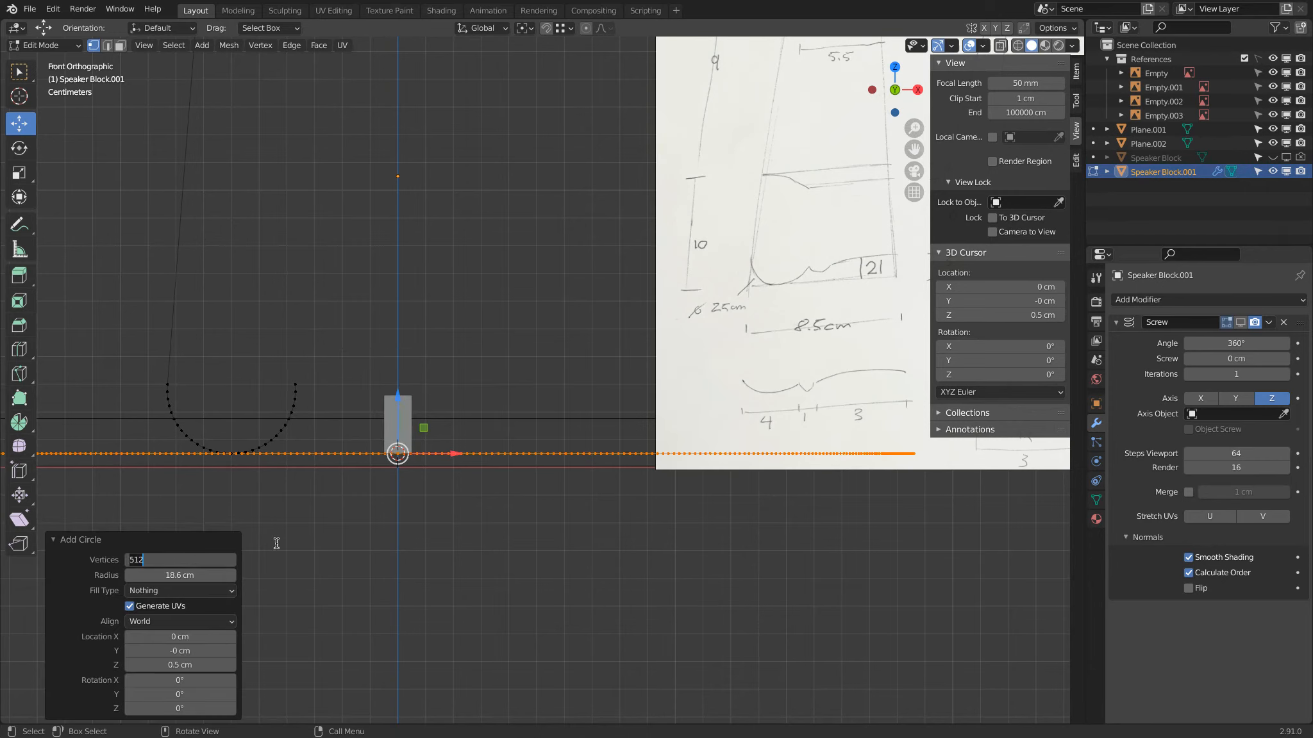
{"action": "type", "text": "256"}
{"action": "key", "text": "Return"}
Set the new circle's radius to 0.5 cm and its X rotation to 90° so it faces the front view.
{"action": "left_click", "coordinate": [185, 573]}
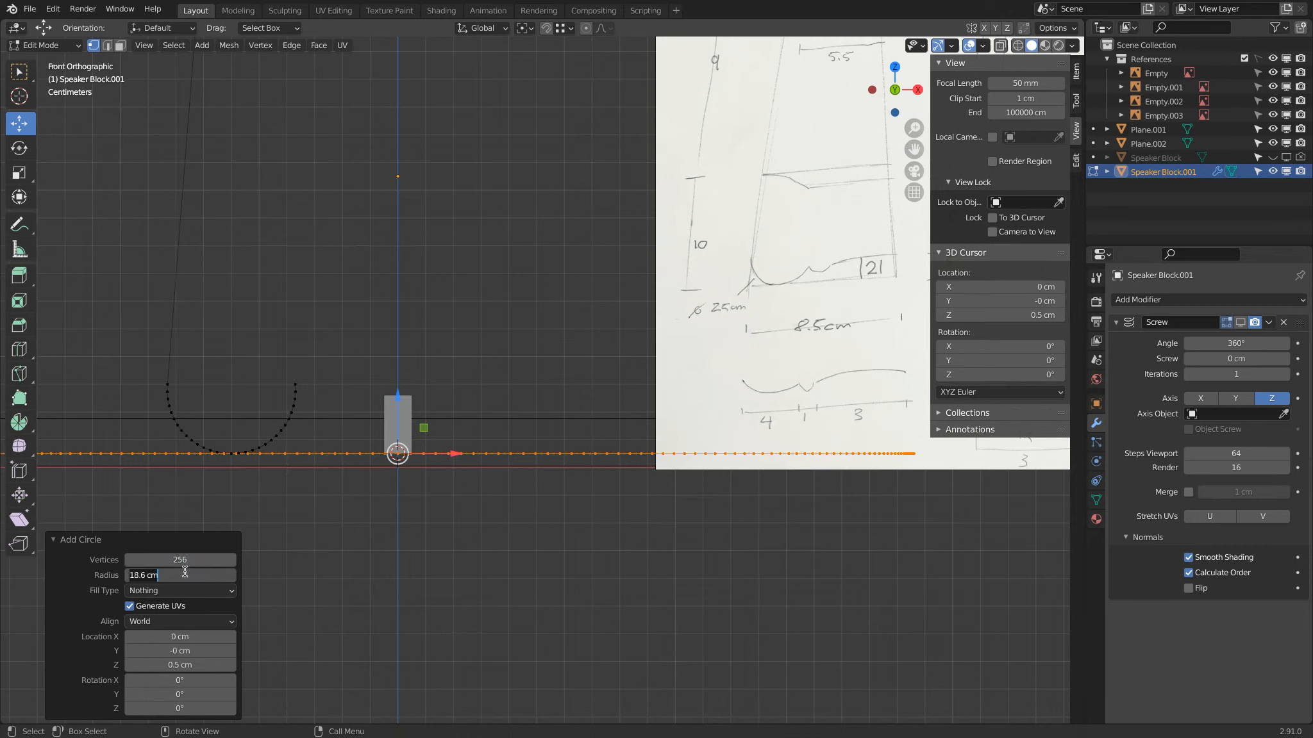
{"action": "type", "text": "5"}
{"action": "key", "text": "Return"}
{"action": "left_click", "coordinate": [201, 681]}
{"action": "type", "text": "0d"}
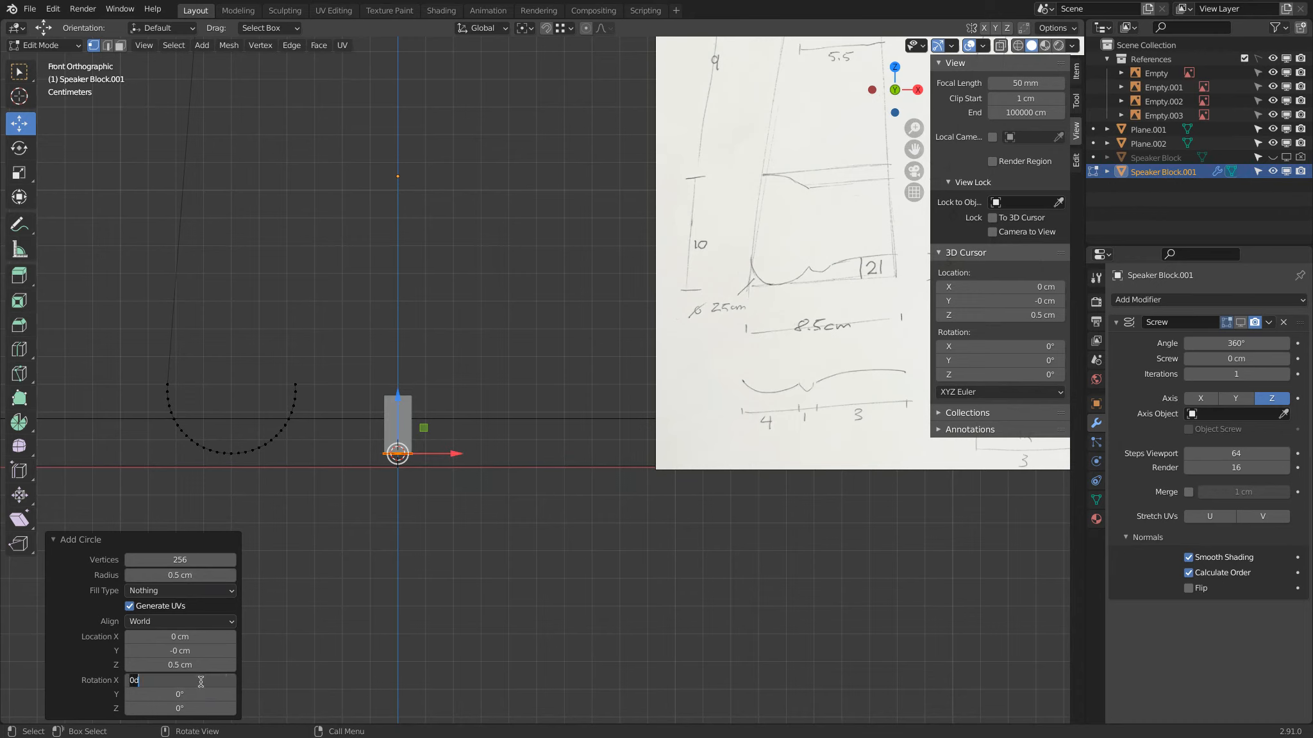
{"action": "type", "text": "0"}
{"action": "key", "text": "Return"}
Set the small circle's vertex count to 64.
{"action": "left_click", "coordinate": [179, 560]}
{"action": "type", "text": "128"}
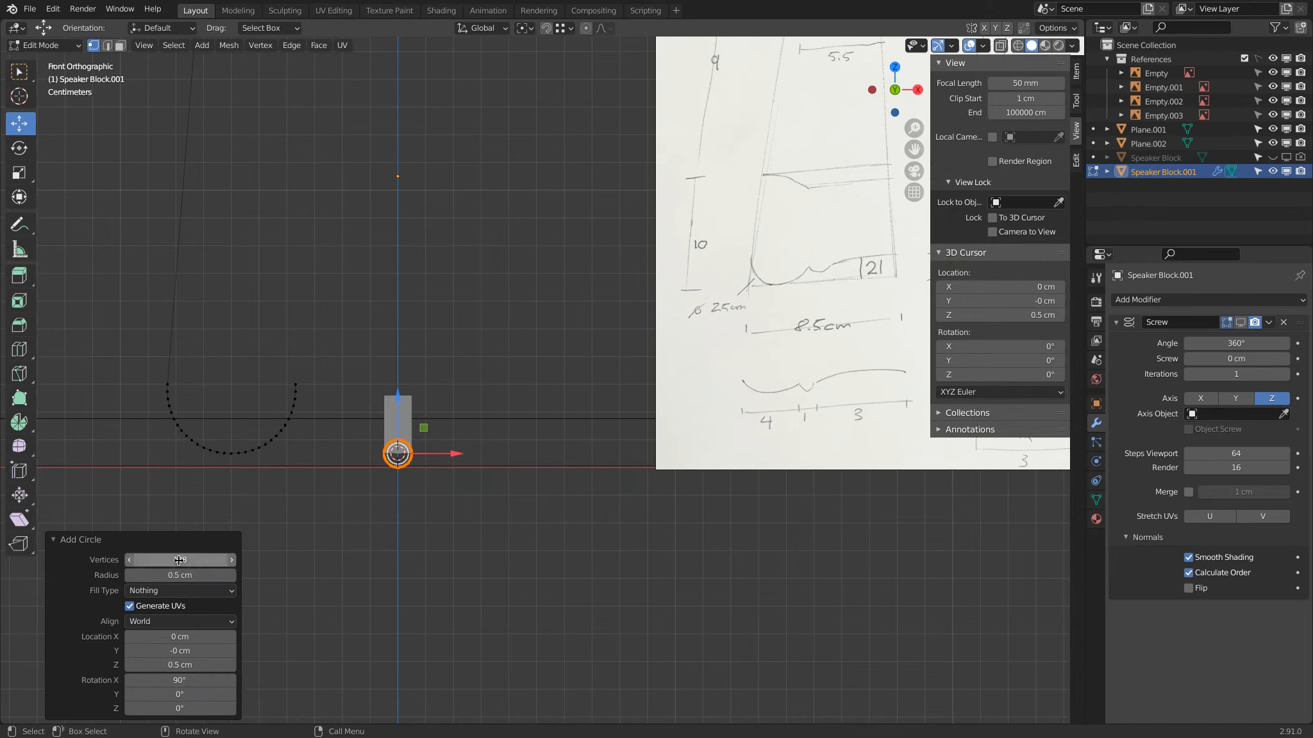
{"action": "key", "text": "BackSpace"}
{"action": "key", "text": "BackSpace"}
{"action": "key", "text": "BackSpace"}
{"action": "type", "text": "64"}
{"action": "key", "text": "Return"}
Reduce the small circle to 32 vertices to suit the vertex spacing of the profile's lower arc.
{"action": "scroll", "coordinate": [396, 369], "scroll_direction": "up", "scroll_amount": 4}
{"action": "middle_click_drag", "start_coordinate": [384, 509], "coordinate": [604, 366], "text": "shift"}
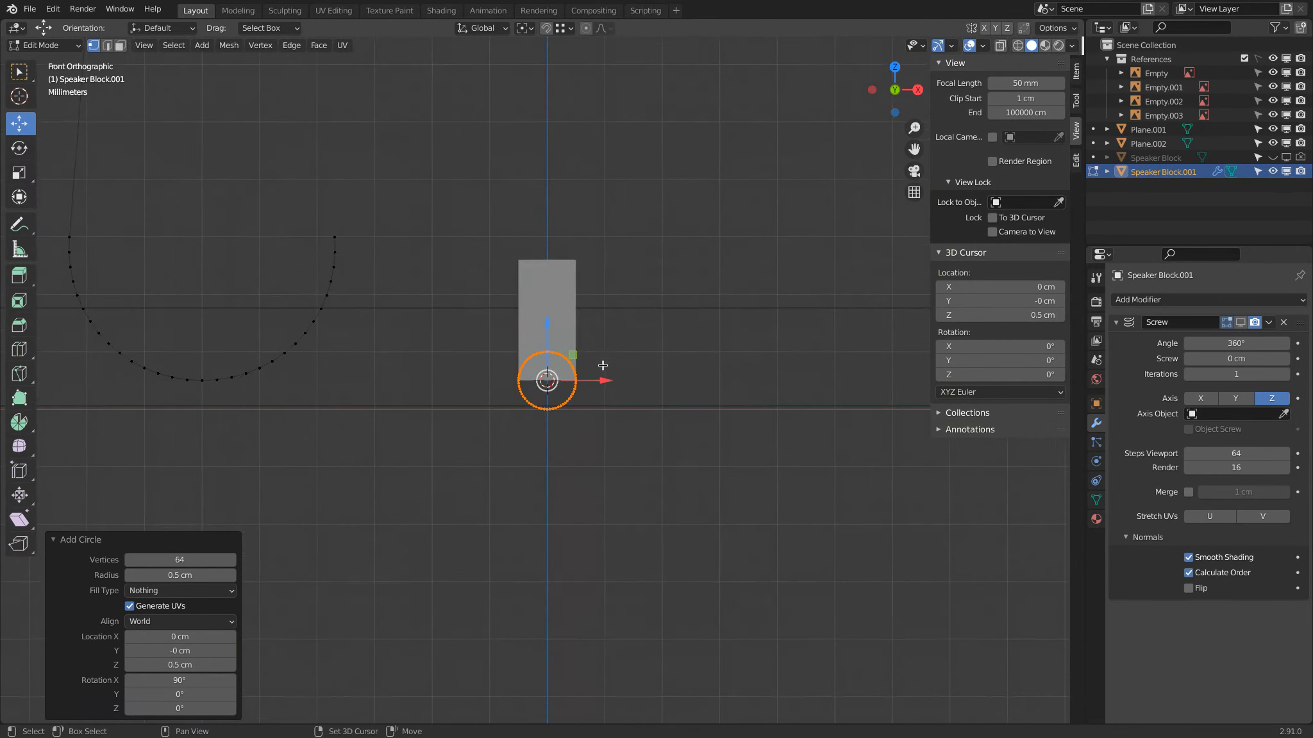
{"action": "scroll", "coordinate": [604, 366], "scroll_direction": "up", "scroll_amount": 4}
{"action": "left_click", "coordinate": [160, 560]}
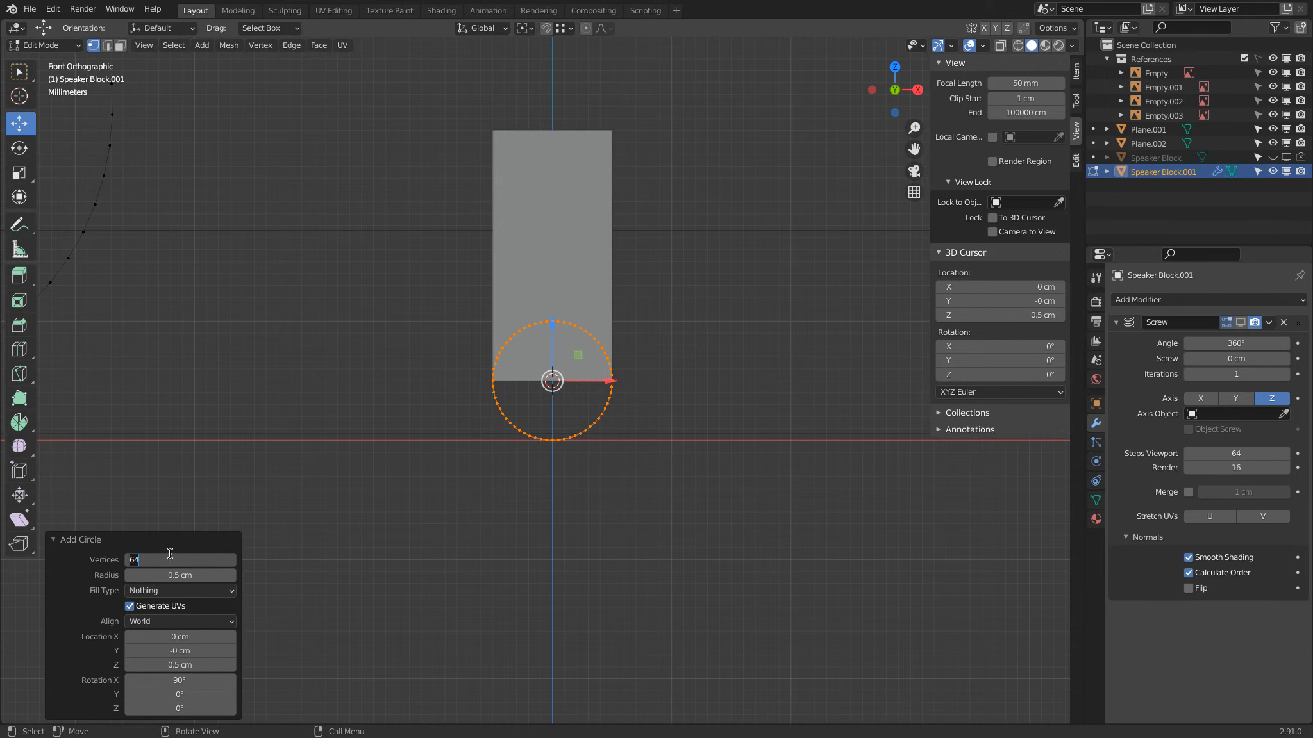
{"action": "type", "text": "32"}
{"action": "key", "text": "Return"}
Move the small circle about -3.5 cm in X and 1.19 cm in Z, beside the lower arc's open end.
{"action": "scroll", "coordinate": [337, 550], "scroll_direction": "down", "scroll_amount": 4}
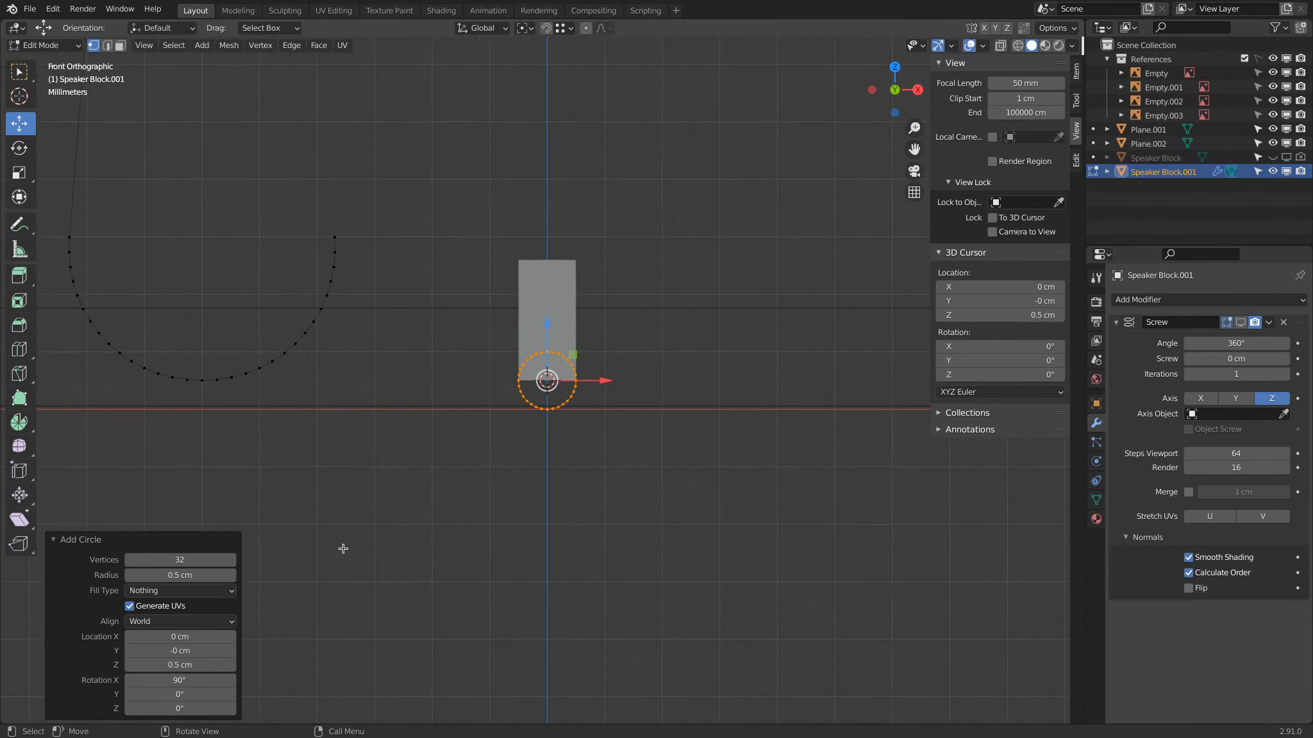
{"action": "scroll", "coordinate": [457, 610], "scroll_direction": "down", "scroll_amount": 3}
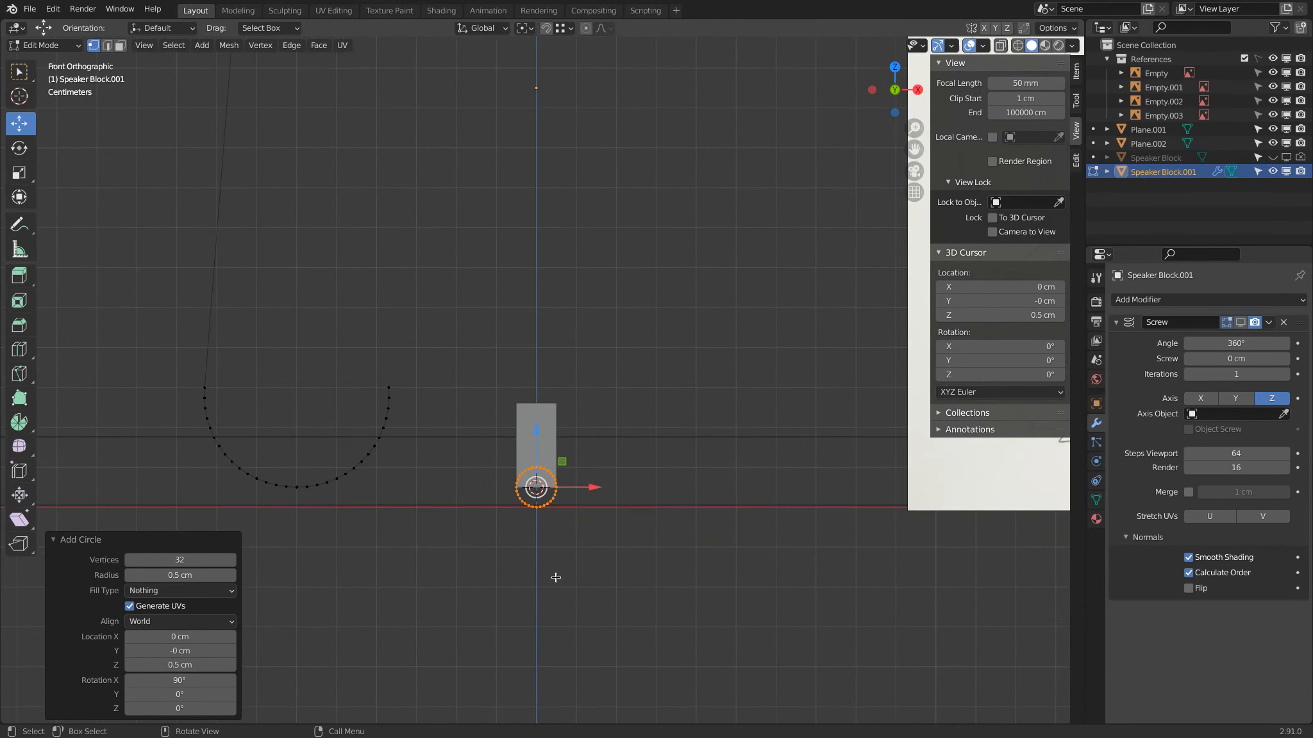
{"action": "scroll", "coordinate": [542, 490], "scroll_direction": "down", "scroll_amount": 1}
{"action": "key", "text": "g"}
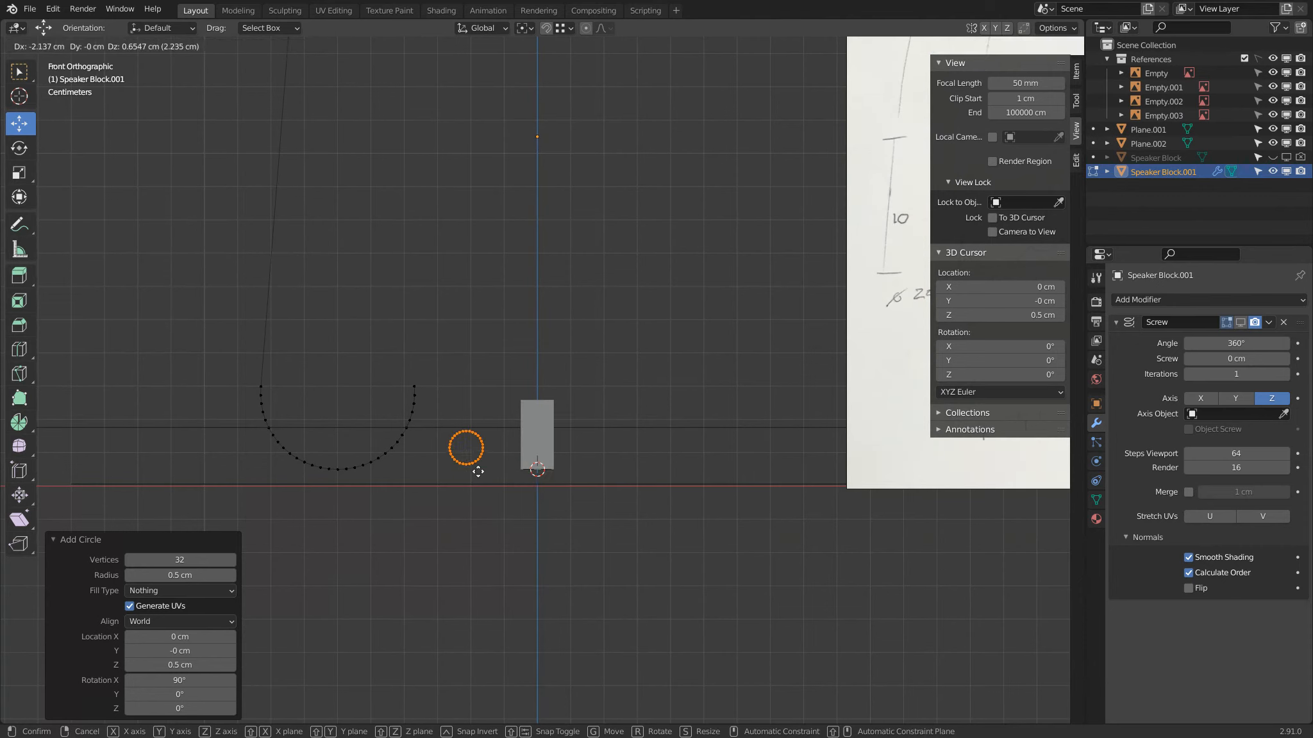
{"action": "left_click", "coordinate": [440, 456]}
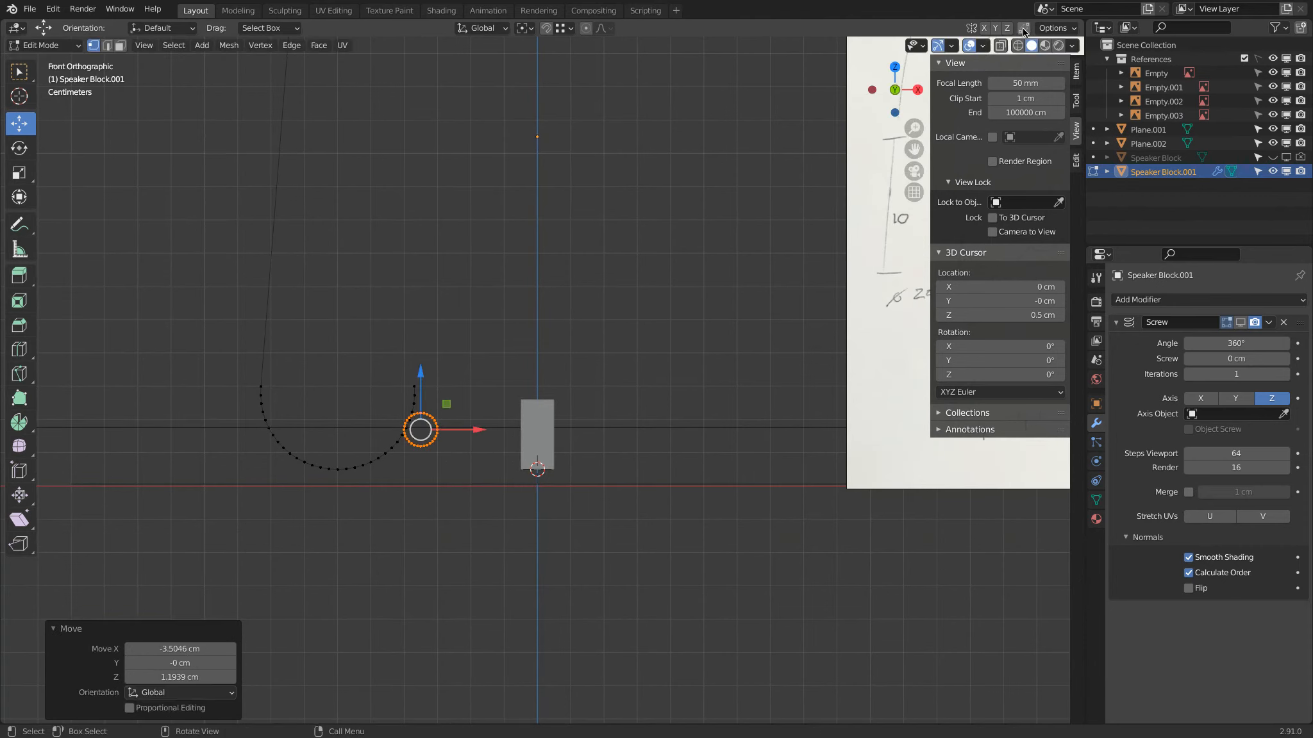
Fine-tune the small circle's position in two moves so it overlaps the inner side of the lower arc.
{"action": "scroll", "coordinate": [365, 498], "scroll_direction": "up", "scroll_amount": 4}
{"action": "scroll", "coordinate": [344, 476], "scroll_direction": "down", "scroll_amount": 2}
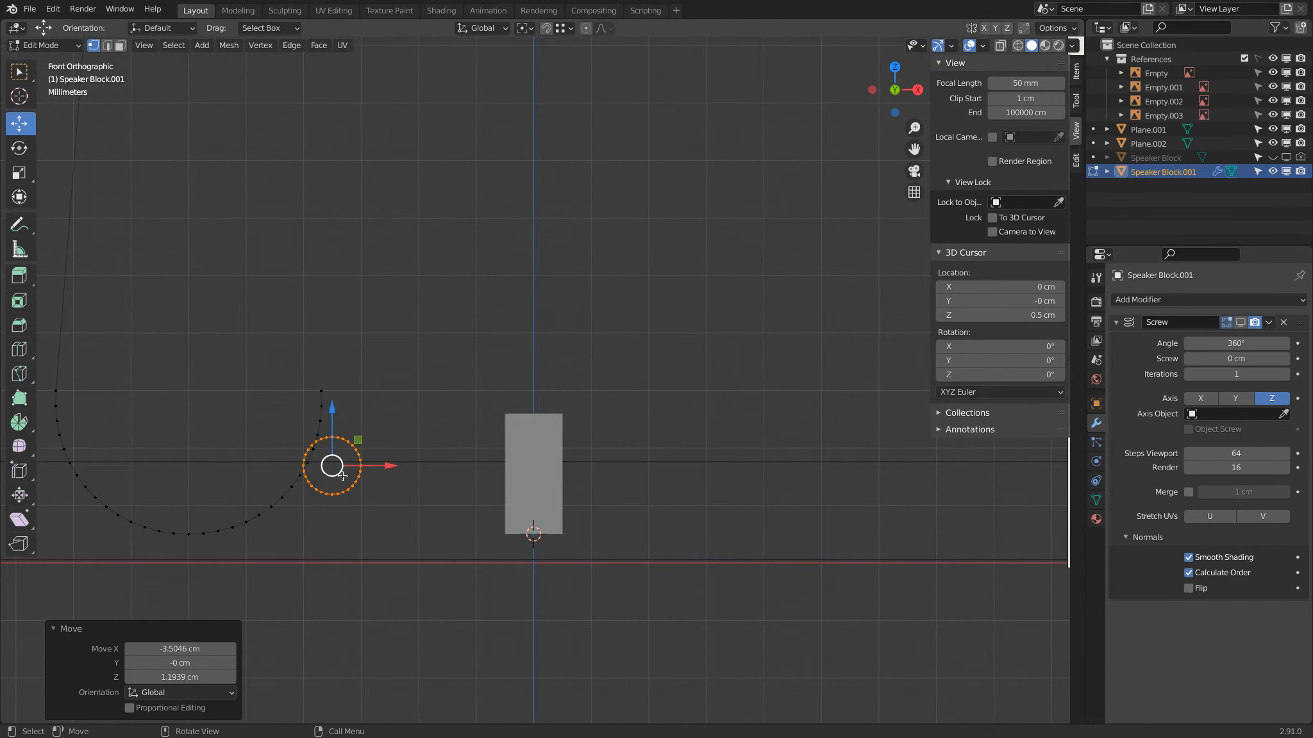
{"action": "key", "text": "g"}
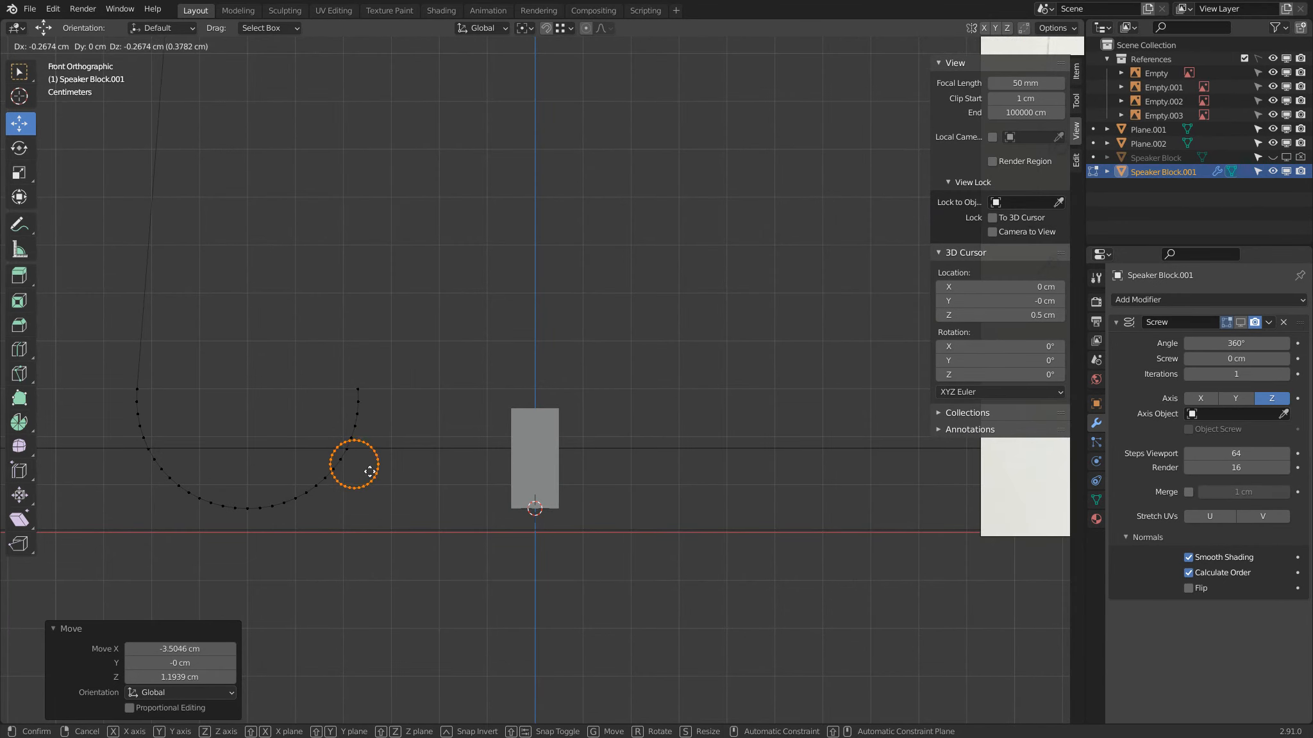
{"action": "left_click", "coordinate": [369, 473]}
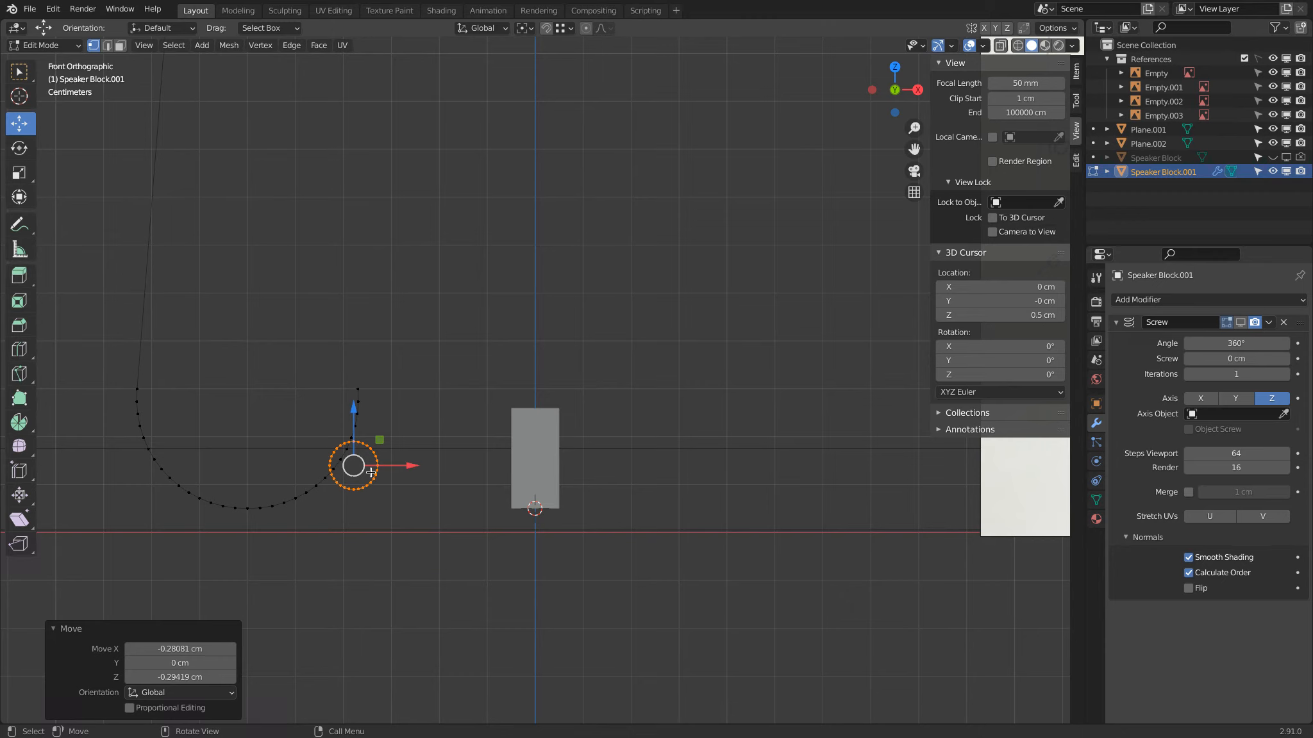
{"action": "key", "text": "g"}
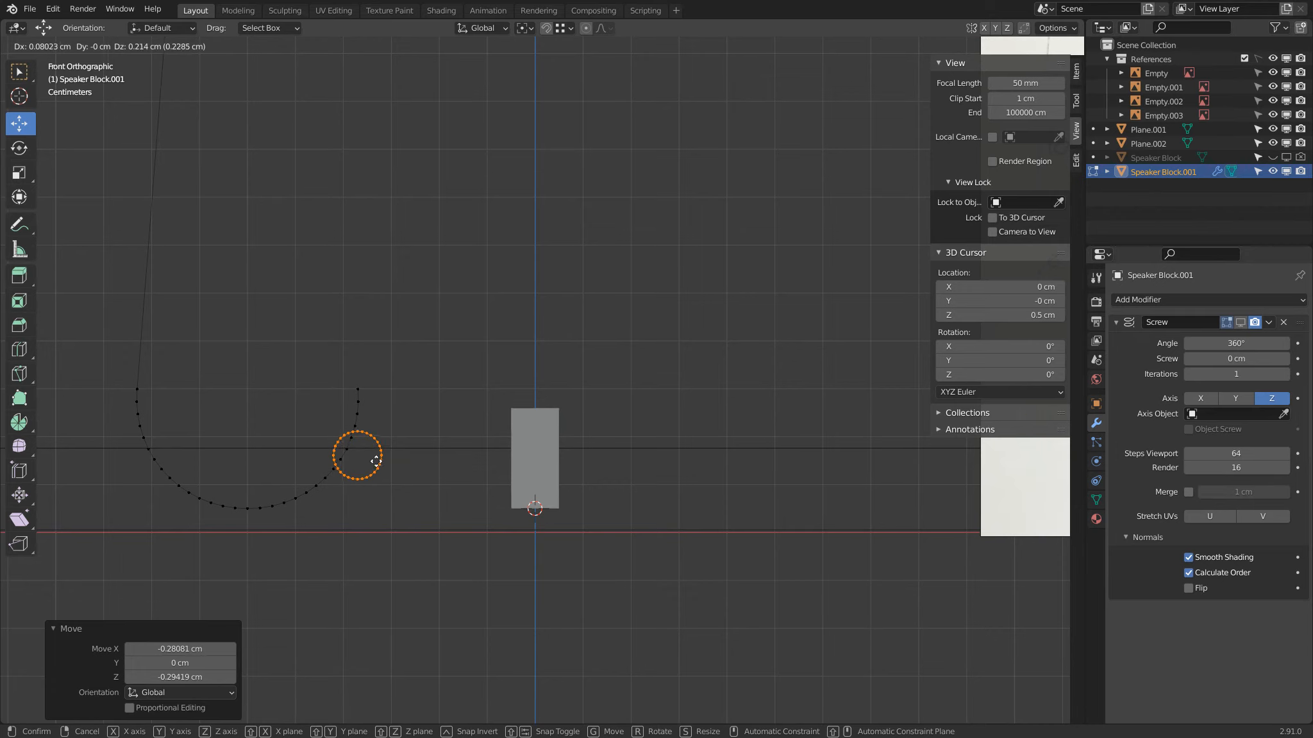
{"action": "left_click", "coordinate": [377, 458]}
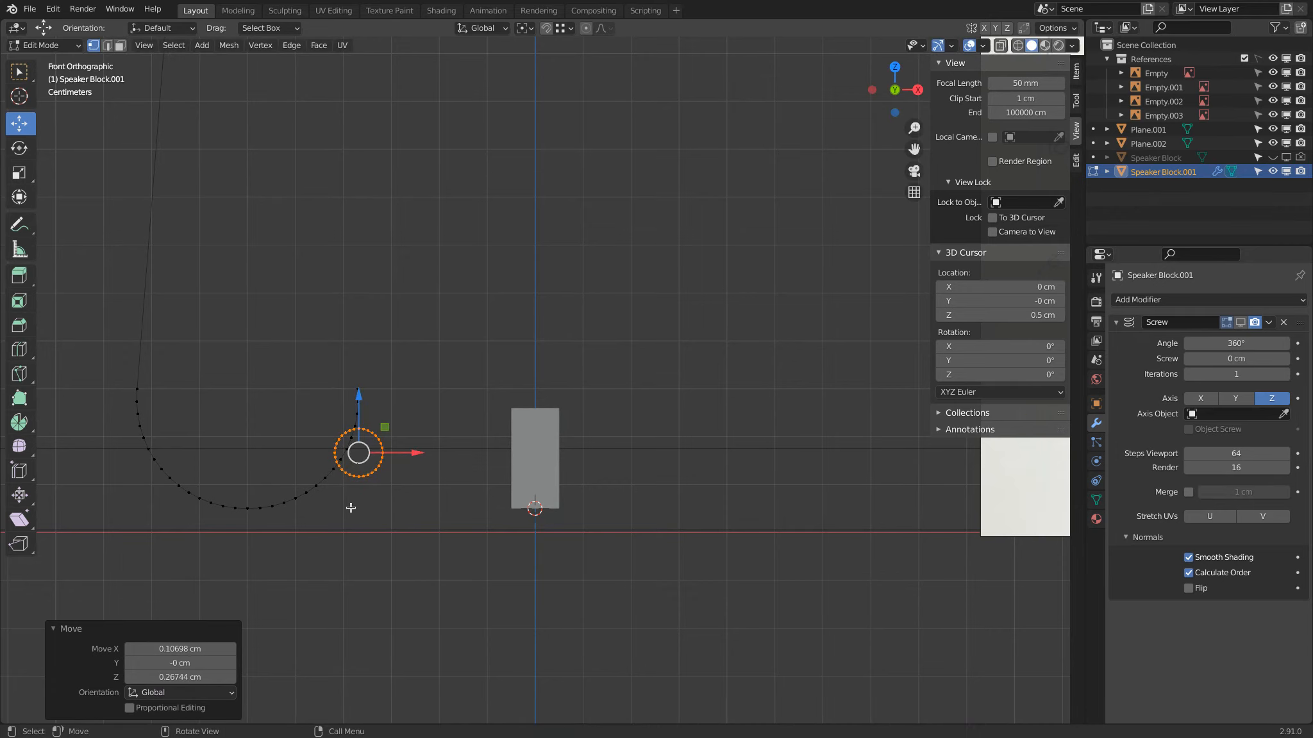
{"action": "scroll", "coordinate": [490, 513], "scroll_direction": "down", "scroll_amount": 3}
{"action": "mouse_move", "coordinate": [597, 427]}
{"action": "middle_mouse_down", "text": "shift"}
{"action": "mouse_move", "coordinate": [319, 460]}
{"action": "mouse_move", "coordinate": [358, 454]}
{"action": "middle_mouse_up", "text": "shift"}
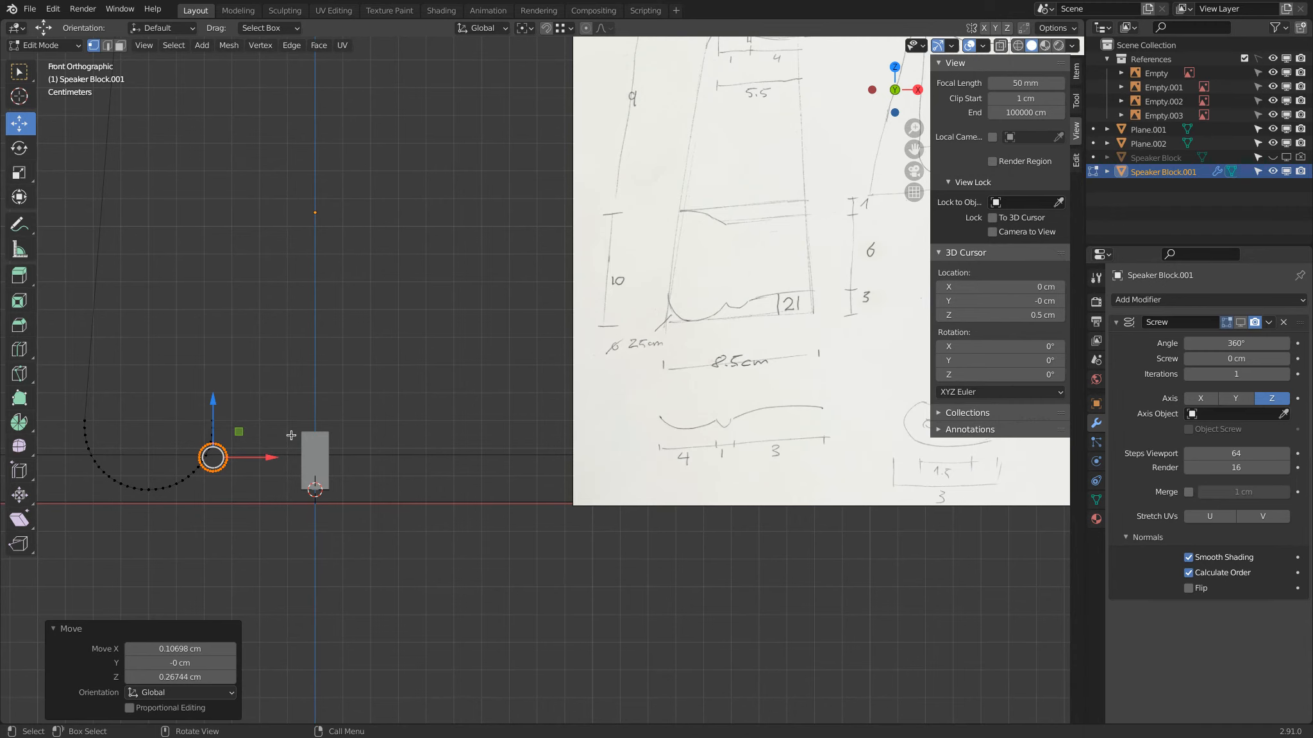
{"action": "scroll", "coordinate": [291, 436], "scroll_direction": "up", "scroll_amount": 2}
{"action": "middle_click_drag", "start_coordinate": [301, 436], "coordinate": [729, 379], "text": "shift"}
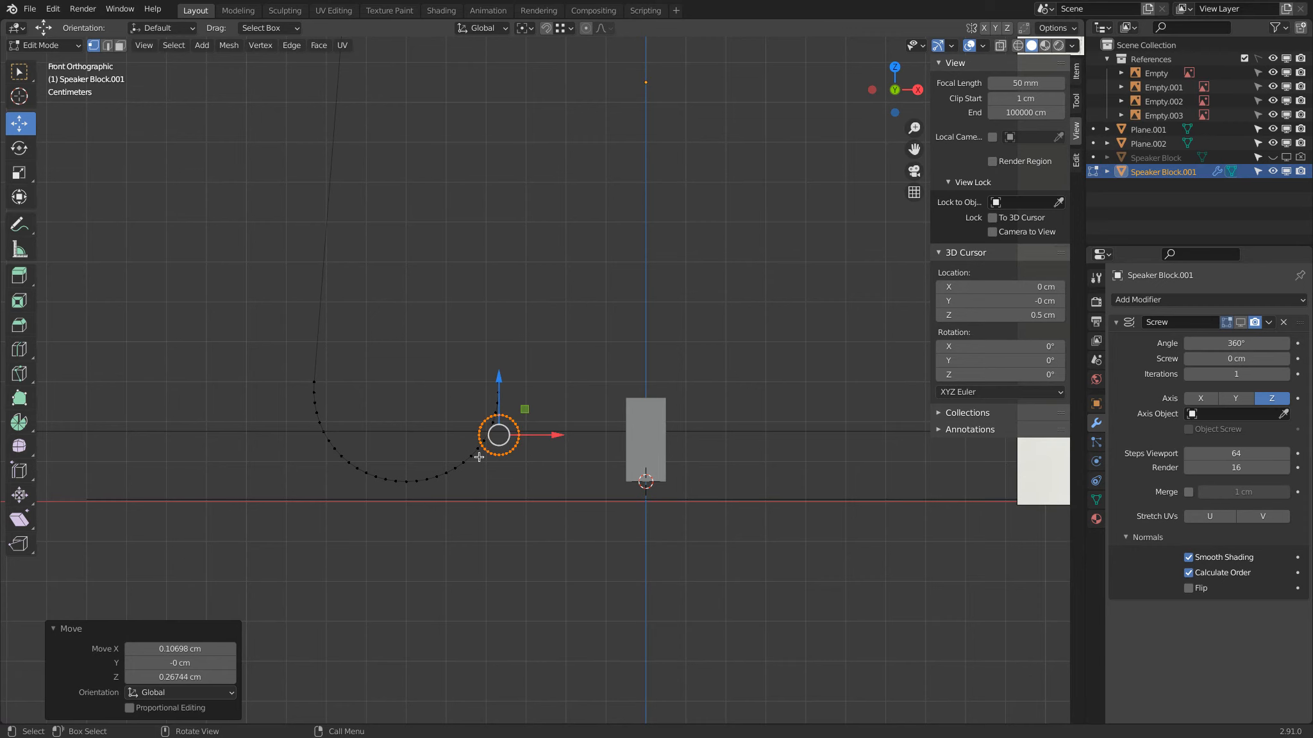
{"action": "key", "text": "shift+d"}
{"action": "left_click", "coordinate": [630, 448]}
{"action": "key", "text": "s"}
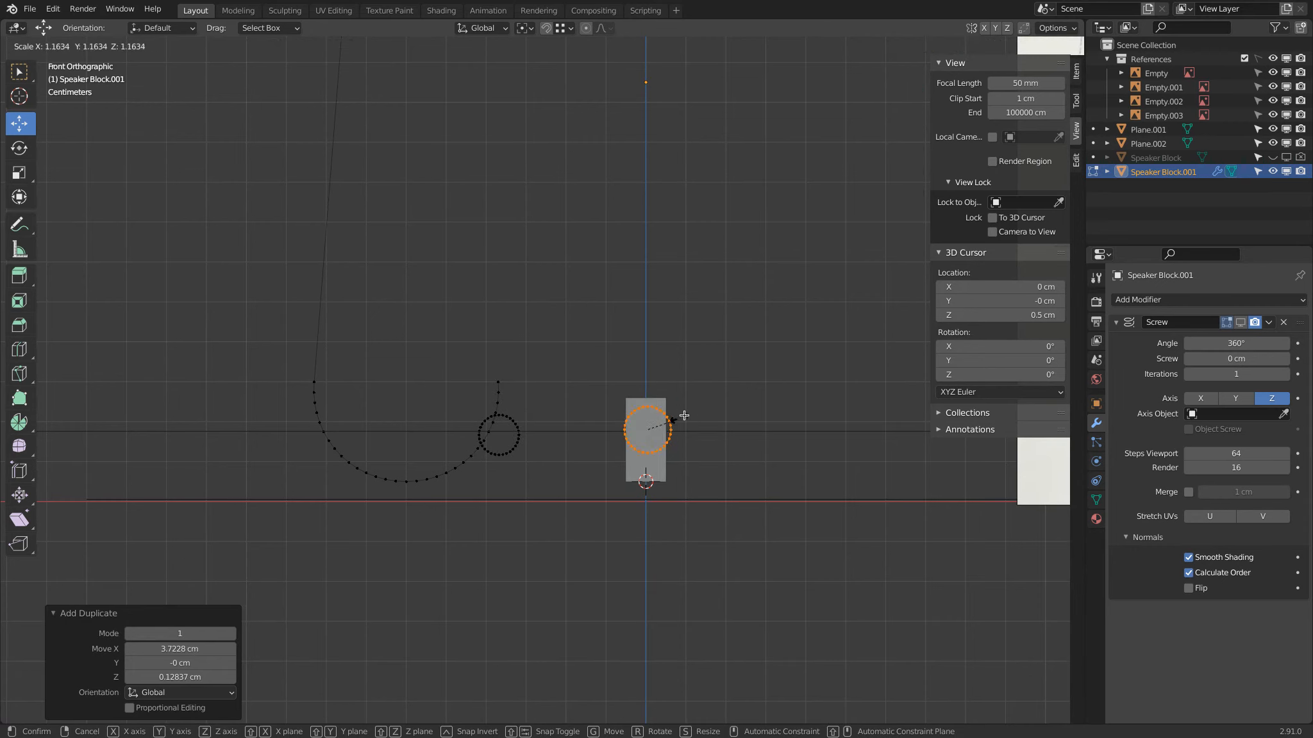
{"action": "left_click", "coordinate": [782, 364]}
{"action": "key", "text": "g"}
{"action": "key", "text": "x"}
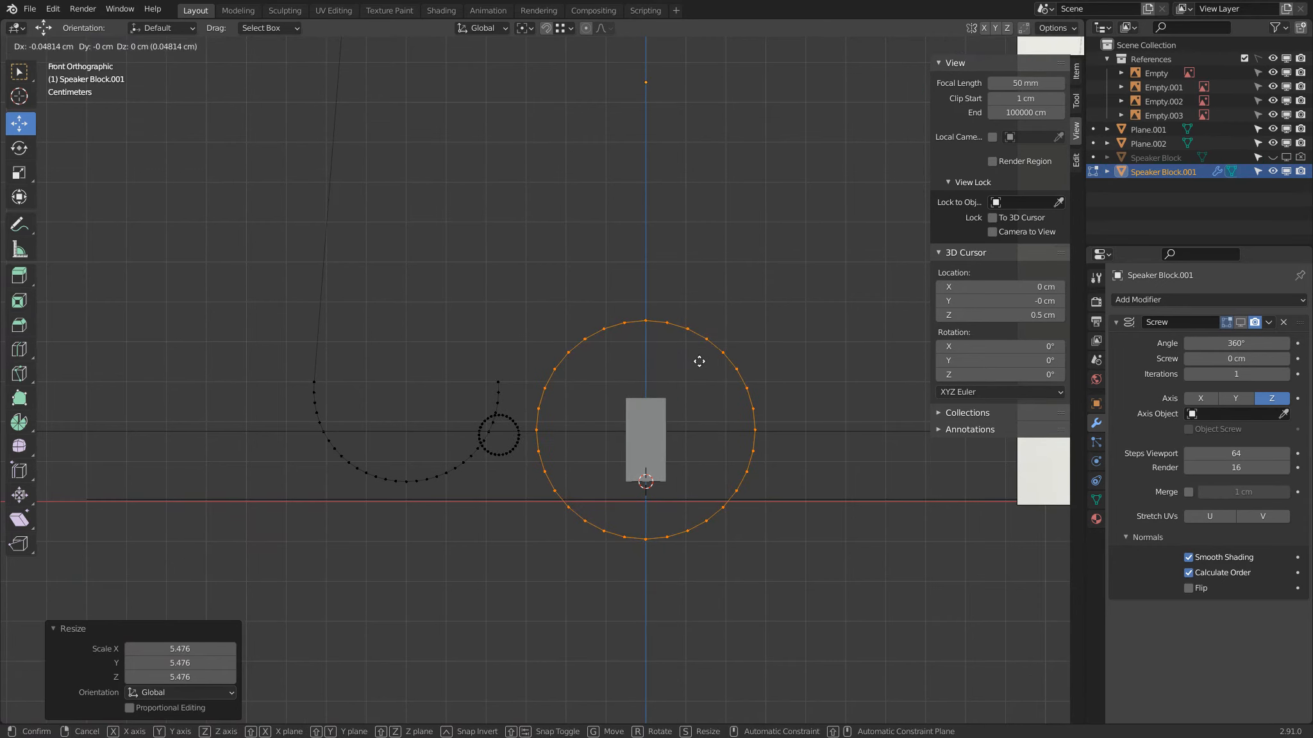
{"action": "left_click", "coordinate": [699, 361]}
{"action": "key", "text": "x"}
{"action": "left_click", "coordinate": [667, 325]}
Add a large circle at the 3D cursor with 256 vertices, a radius of 8.3 cm and an X rotation of 90°.
{"action": "key", "text": "shift+a"}
{"action": "left_click", "coordinate": [667, 327]}
{"action": "left_click", "coordinate": [179, 681]}
{"action": "type", "text": "90"}
{"action": "key", "text": "Return"}
{"action": "left_click_drag", "start_coordinate": [194, 575], "coordinate": [250, 571]}
{"action": "left_click", "coordinate": [196, 559]}
{"action": "type", "text": "256"}
{"action": "key", "text": "Return"}
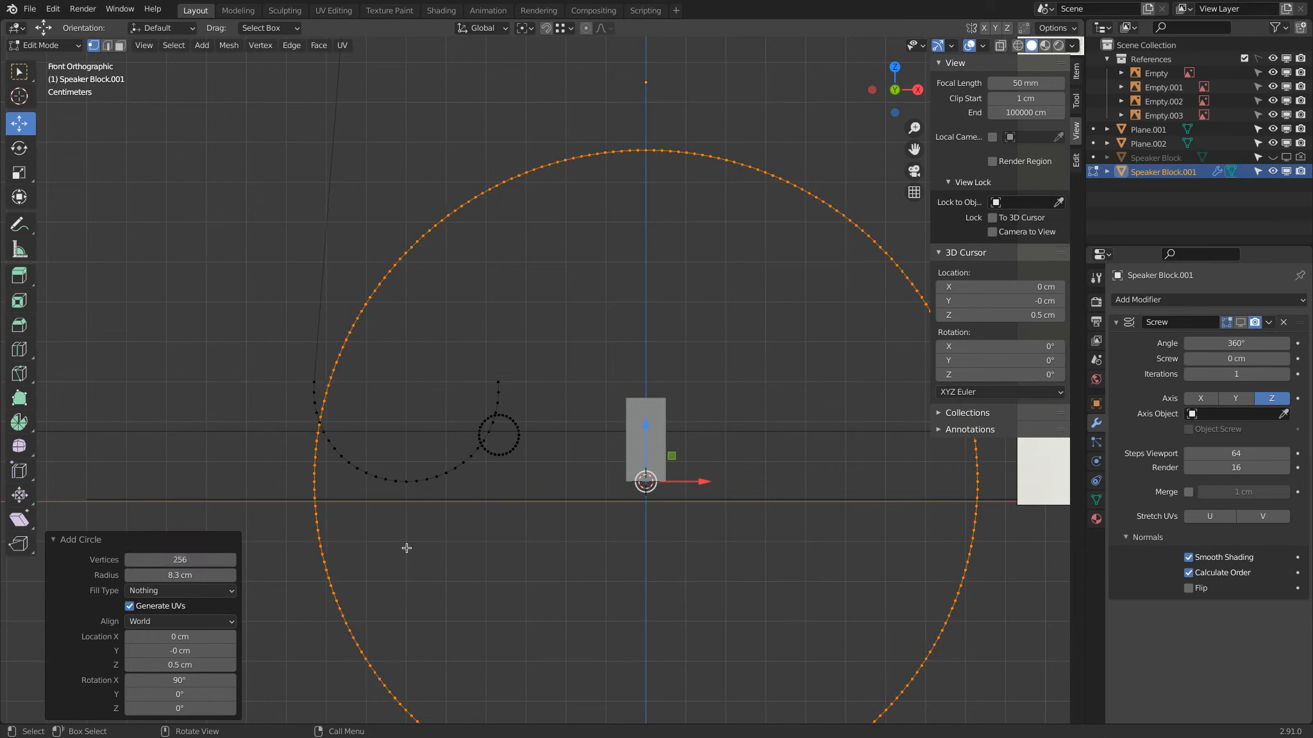
Enlarge the large circle's radius to 20 cm and lower its Z location to -18.3 cm.
{"action": "left_click_drag", "start_coordinate": [188, 665], "coordinate": [149, 669]}
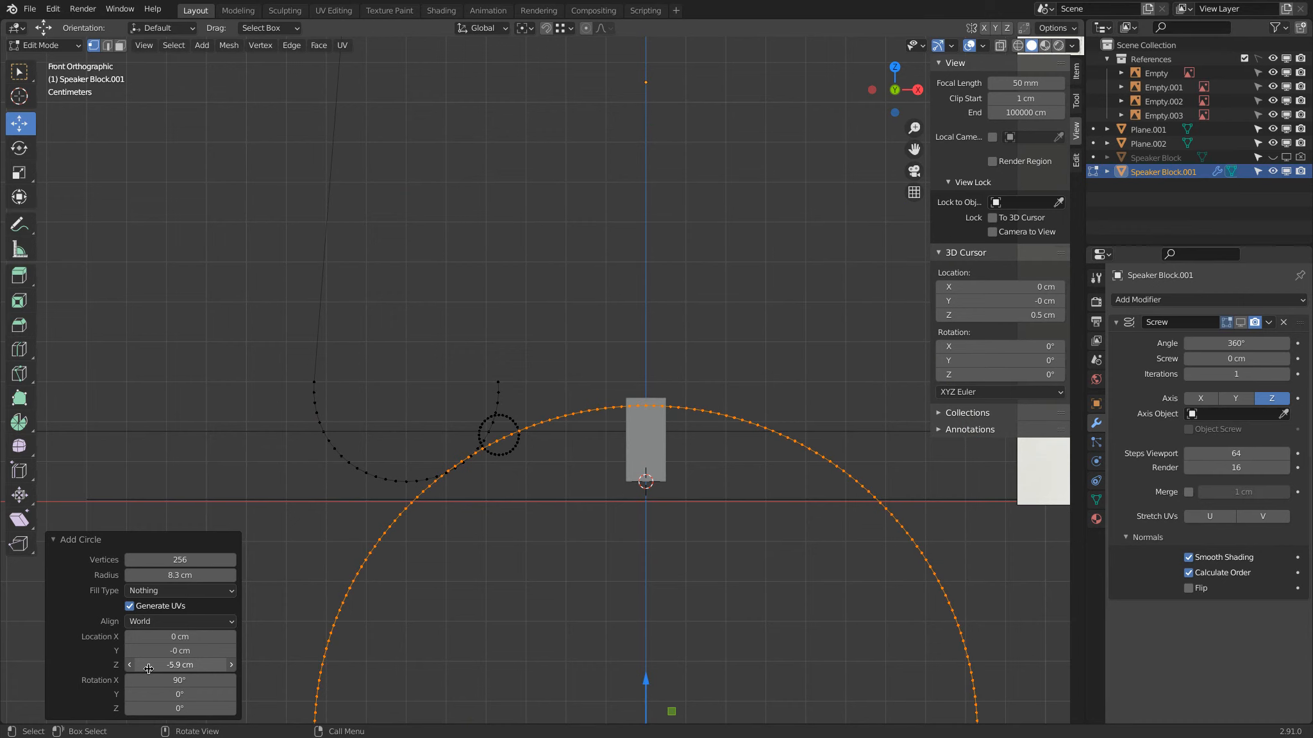
{"action": "left_click", "coordinate": [165, 577]}
{"action": "type", "text": "20"}
{"action": "key", "text": "Return"}
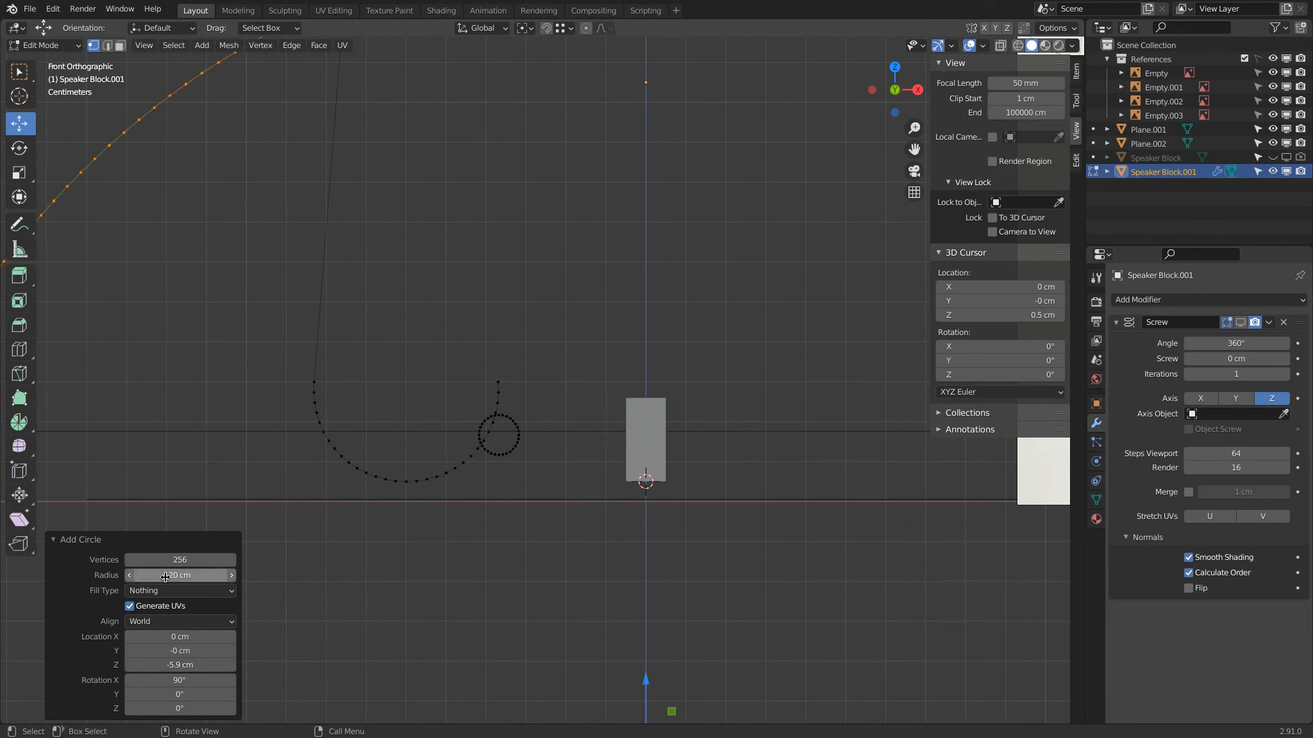
{"action": "left_click_drag", "start_coordinate": [158, 666], "coordinate": [114, 681]}
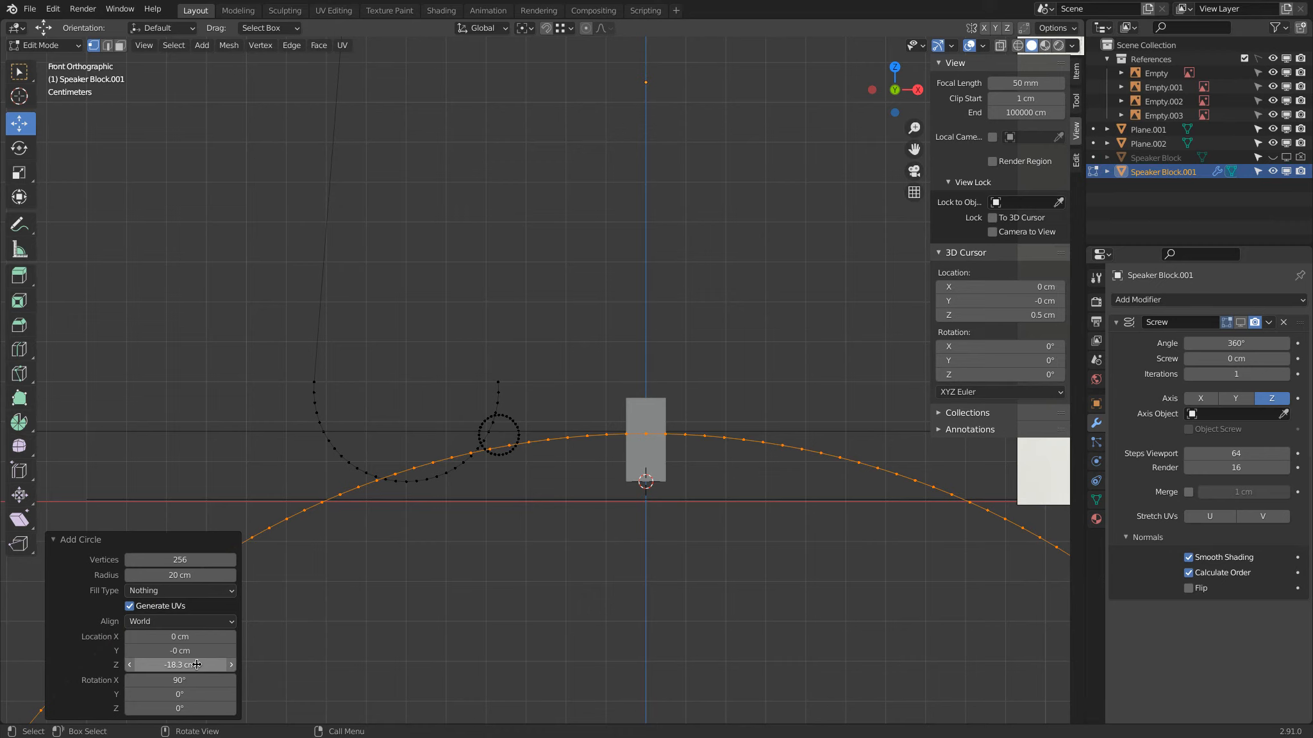
Set the large circle's radius to 40 cm and its Z location to -38.2 cm, so its crest crosses the small circle.
{"action": "double_click", "coordinate": [185, 575]}
{"action": "type", "text": "40"}
{"action": "key", "text": "Return"}
{"action": "double_click", "coordinate": [153, 665]}
{"action": "type", "text": "-30.5"}
{"action": "key", "text": "Return"}
{"action": "left_click_drag", "start_coordinate": [107, 671], "coordinate": [63, 679]}
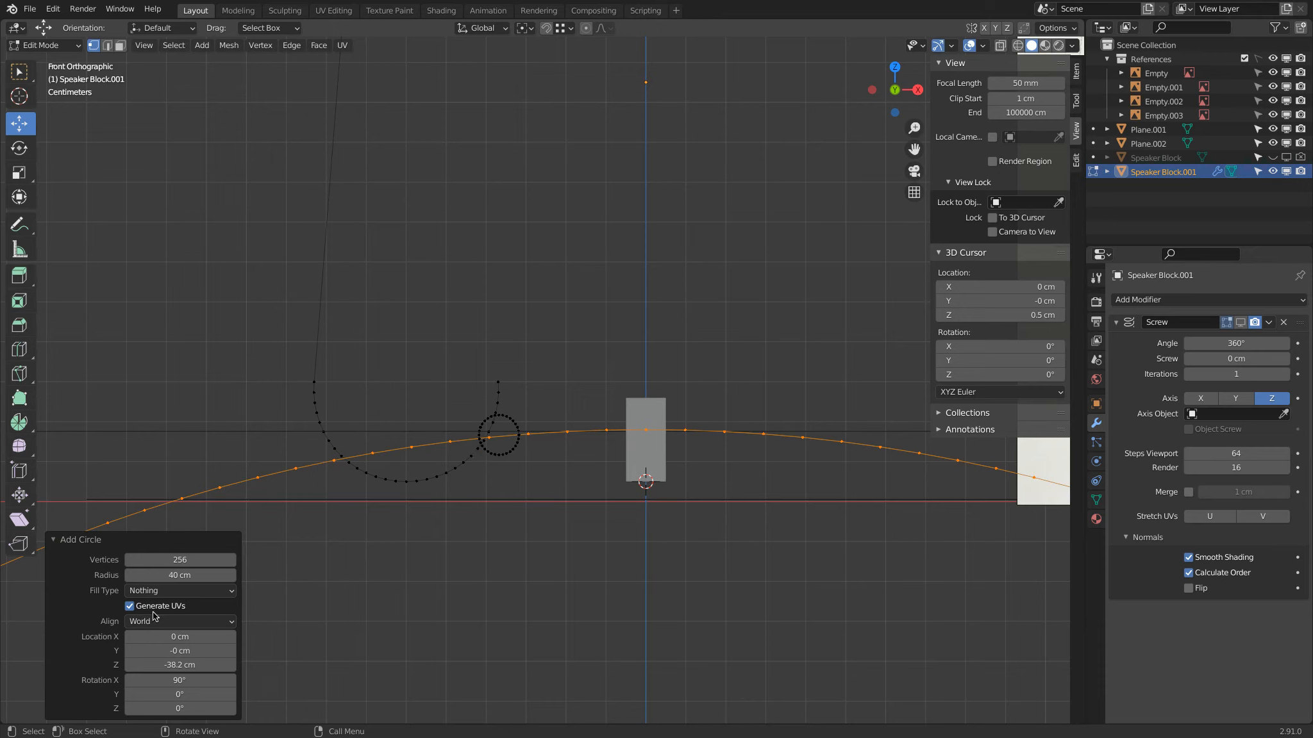
Double the large circle's vertex count to 512.
{"action": "left_click", "coordinate": [189, 560]}
{"action": "key", "text": "End"}
{"action": "type", "text": "*2"}
{"action": "key", "text": "Return"}
{"action": "scroll", "coordinate": [647, 433], "scroll_direction": "up", "scroll_amount": 2}
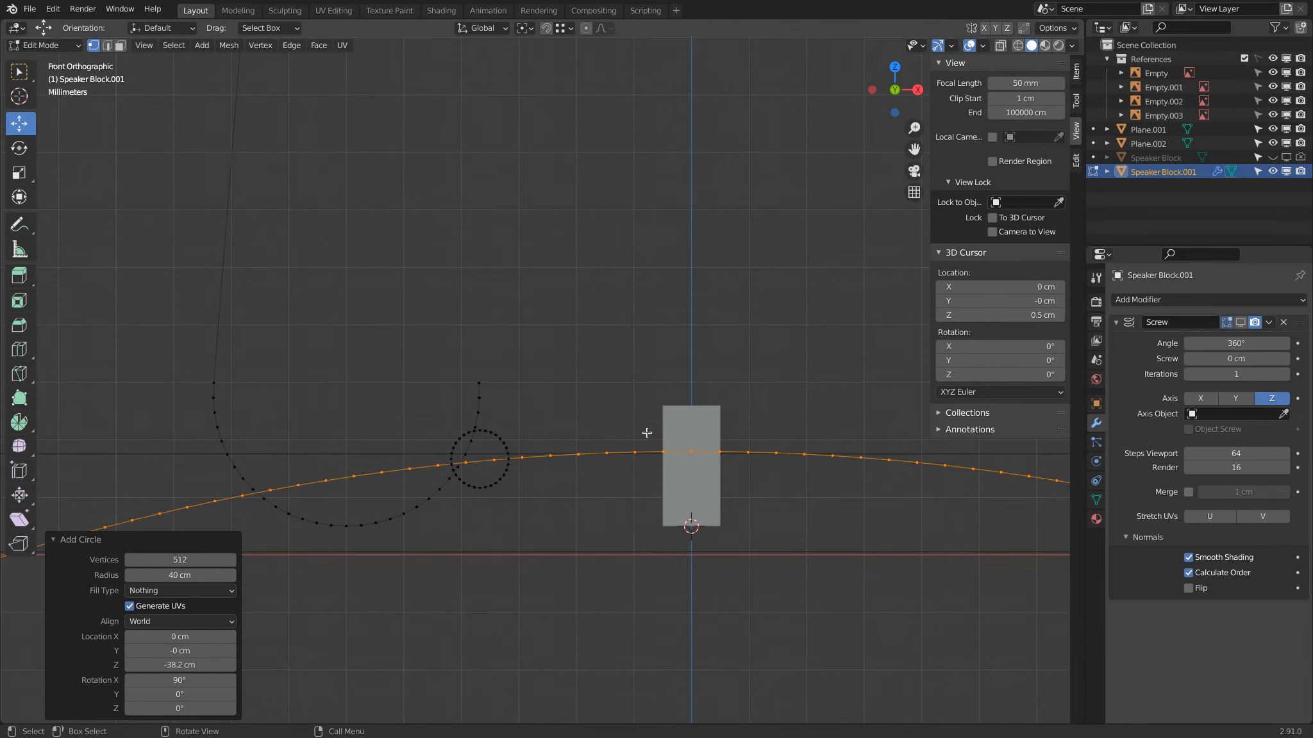
{"action": "scroll", "coordinate": [697, 436], "scroll_direction": "down", "scroll_amount": 5}
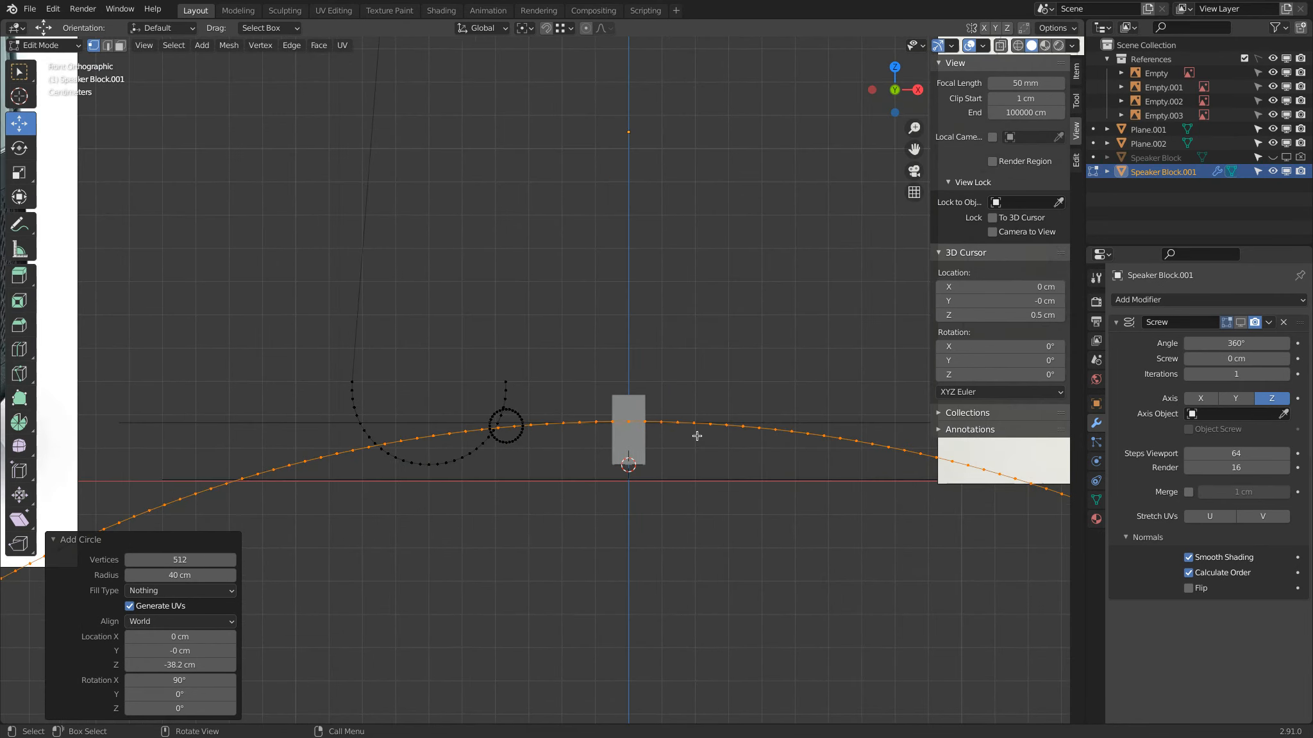
Raise the large circle about 0.79 cm along Z so its crest meets the upper edge of the grey block.
{"action": "scroll", "coordinate": [697, 436], "scroll_direction": "up", "scroll_amount": 3}
{"action": "key", "text": "g"}
{"action": "key", "text": "z"}
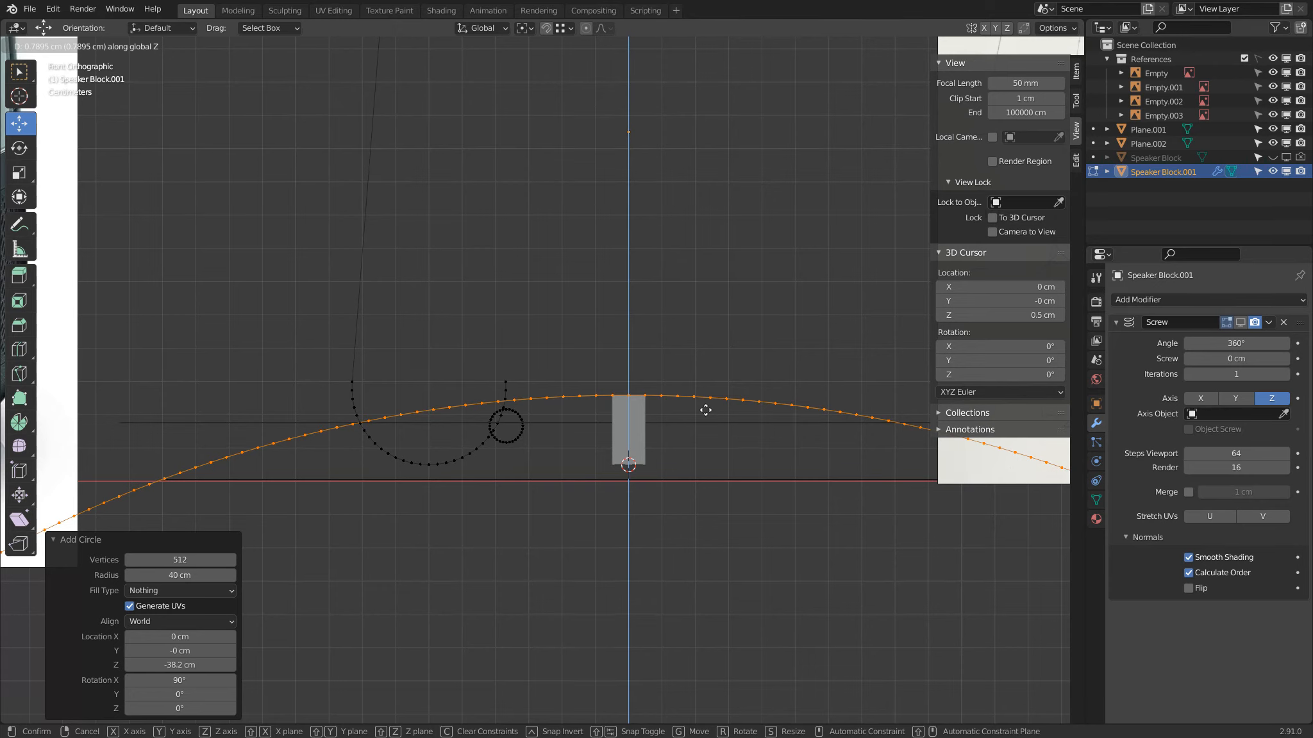
{"action": "left_click", "coordinate": [705, 411]}
{"action": "scroll", "coordinate": [651, 395], "scroll_direction": "up", "scroll_amount": 3}
{"action": "scroll", "coordinate": [609, 401], "scroll_direction": "down", "scroll_amount": 3}
{"action": "scroll", "coordinate": [546, 404], "scroll_direction": "up", "scroll_amount": 2}
{"action": "scroll", "coordinate": [545, 404], "scroll_direction": "up", "scroll_amount": 1}
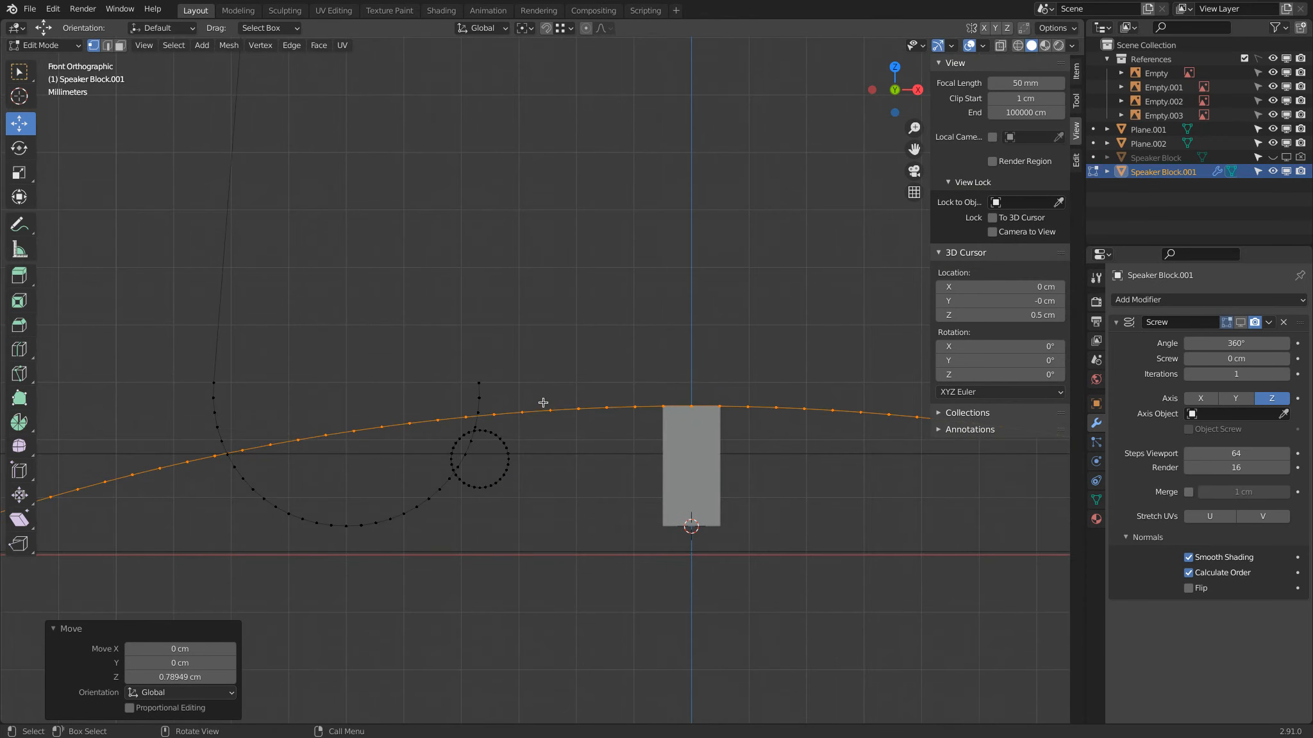
Delete the large circle's vertices except the short arc running from the small circle's area to the centre axis.
{"action": "key", "text": "b"}
{"action": "left_click_drag", "start_coordinate": [445, 369], "coordinate": [702, 423]}
{"action": "scroll", "coordinate": [694, 389], "scroll_direction": "down", "scroll_amount": 1}
{"action": "key", "text": "x"}
{"action": "left_click", "coordinate": [694, 371]}
{"action": "scroll", "coordinate": [559, 434], "scroll_direction": "up", "scroll_amount": 3}
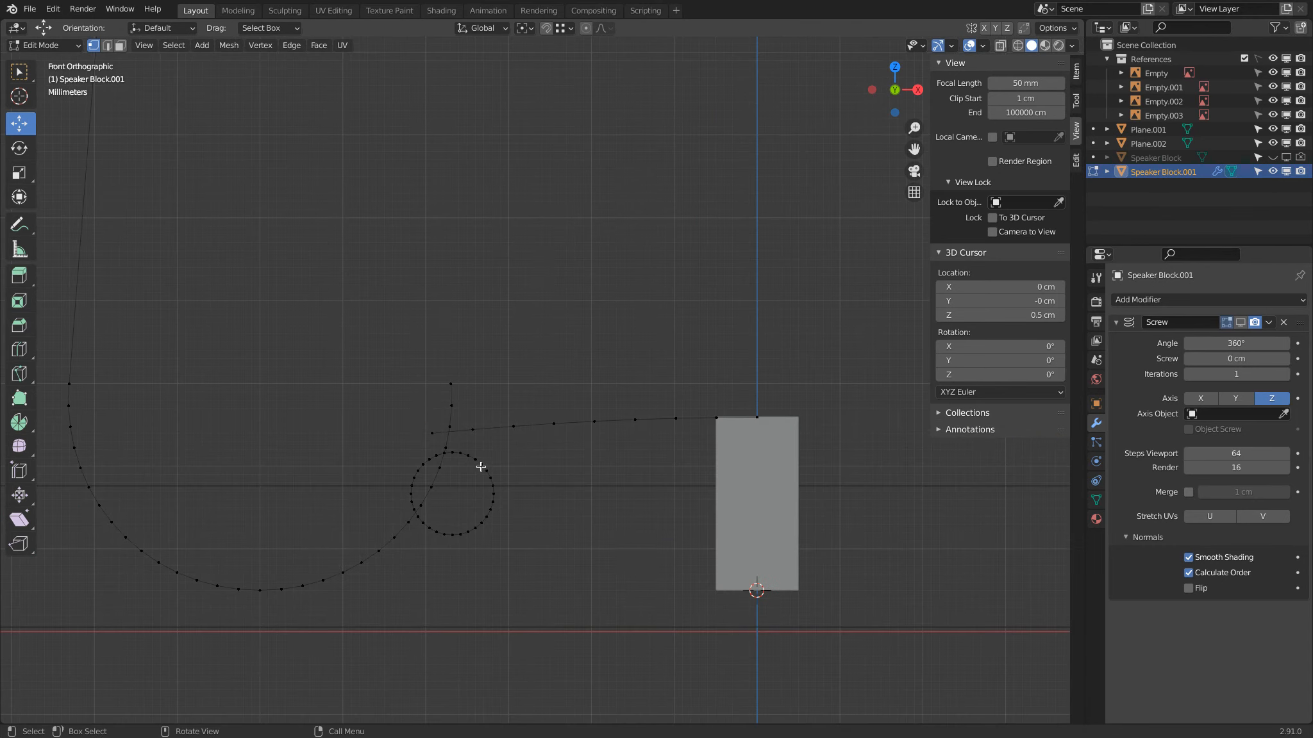
Move the small circle about 0.45 cm along X and 0.85 cm up, bridging the lower arc's inner end and the large arc.
{"action": "key", "text": "l"}
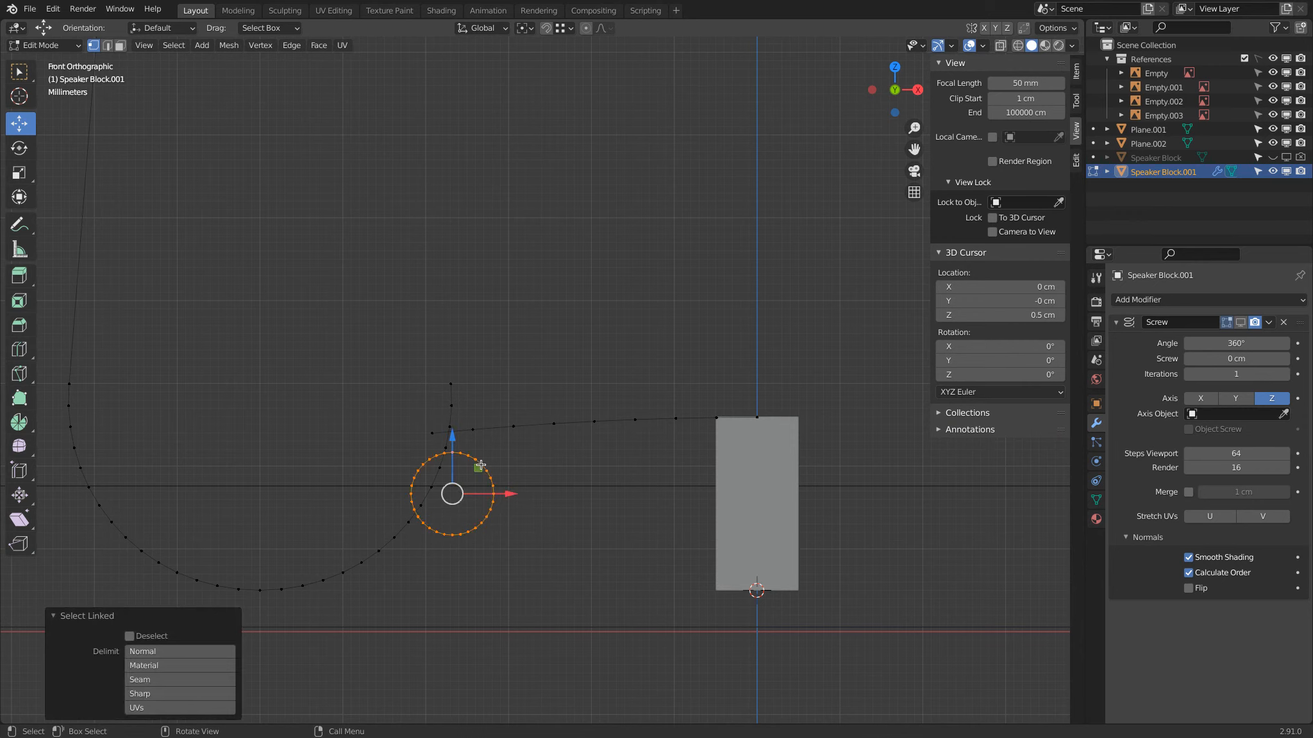
{"action": "key", "text": "g"}
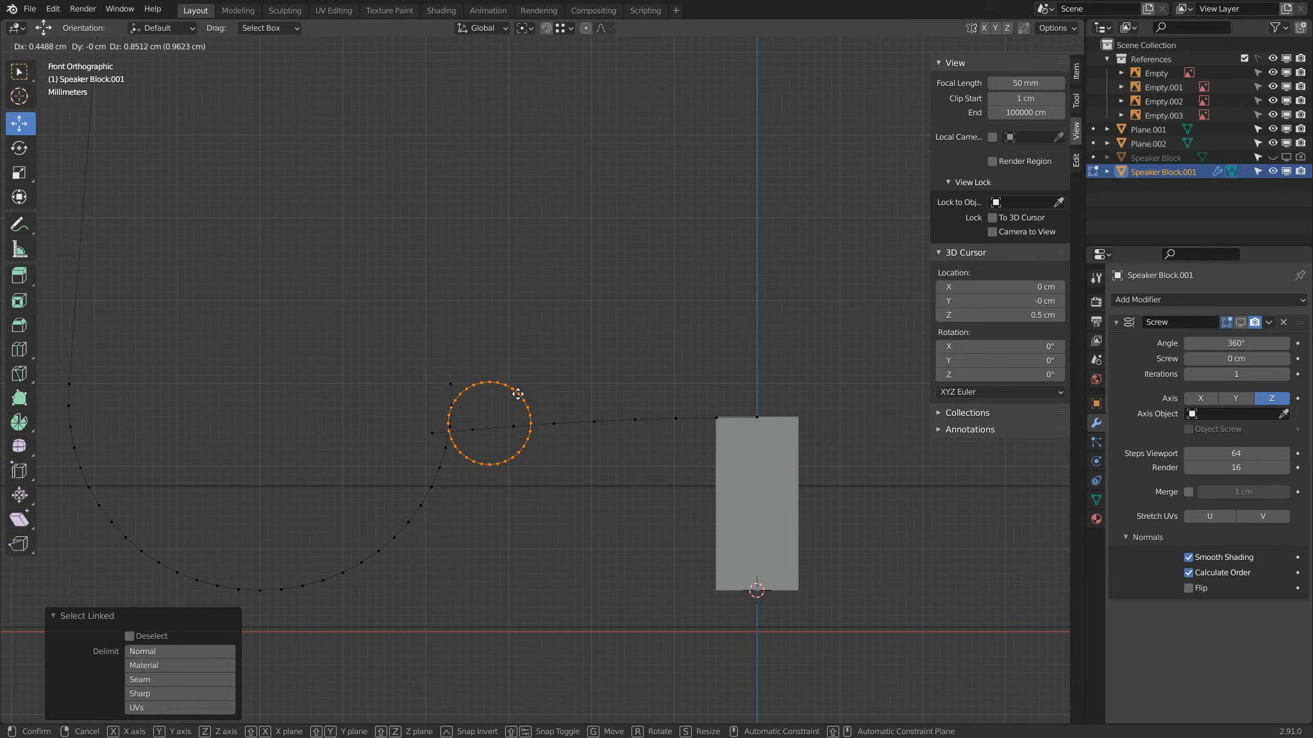
{"action": "left_click", "coordinate": [518, 394]}
{"action": "scroll", "coordinate": [518, 395], "scroll_direction": "up", "scroll_amount": 2}
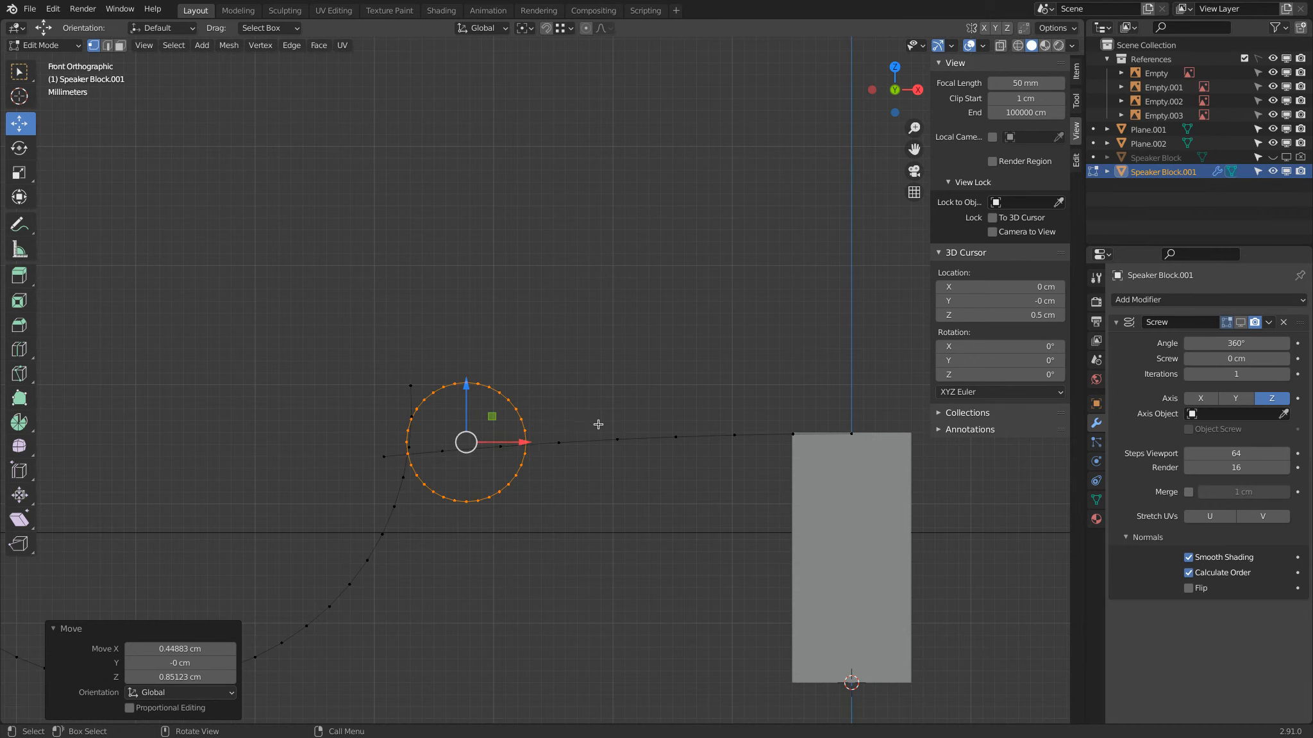
Duplicate the large arc's end vertex on the centre axis and place the copy about 1.57 cm lower.
{"action": "scroll", "coordinate": [597, 425], "scroll_direction": "down", "scroll_amount": 5}
{"action": "scroll", "coordinate": [598, 423], "scroll_direction": "down", "scroll_amount": 2}
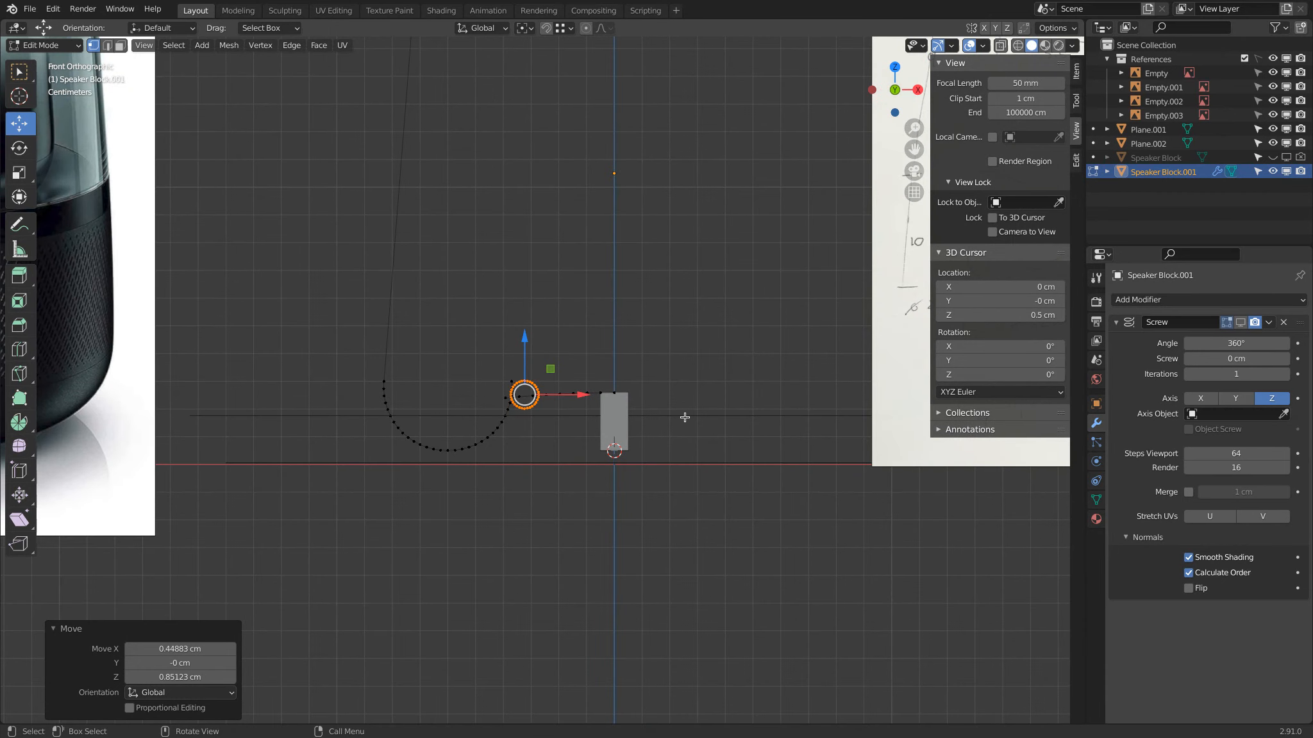
{"action": "scroll", "coordinate": [684, 417], "scroll_direction": "down", "scroll_amount": 2}
{"action": "middle_click_drag", "start_coordinate": [685, 417], "coordinate": [530, 438], "text": "shift"}
{"action": "scroll", "coordinate": [756, 379], "scroll_direction": "up", "scroll_amount": 1}
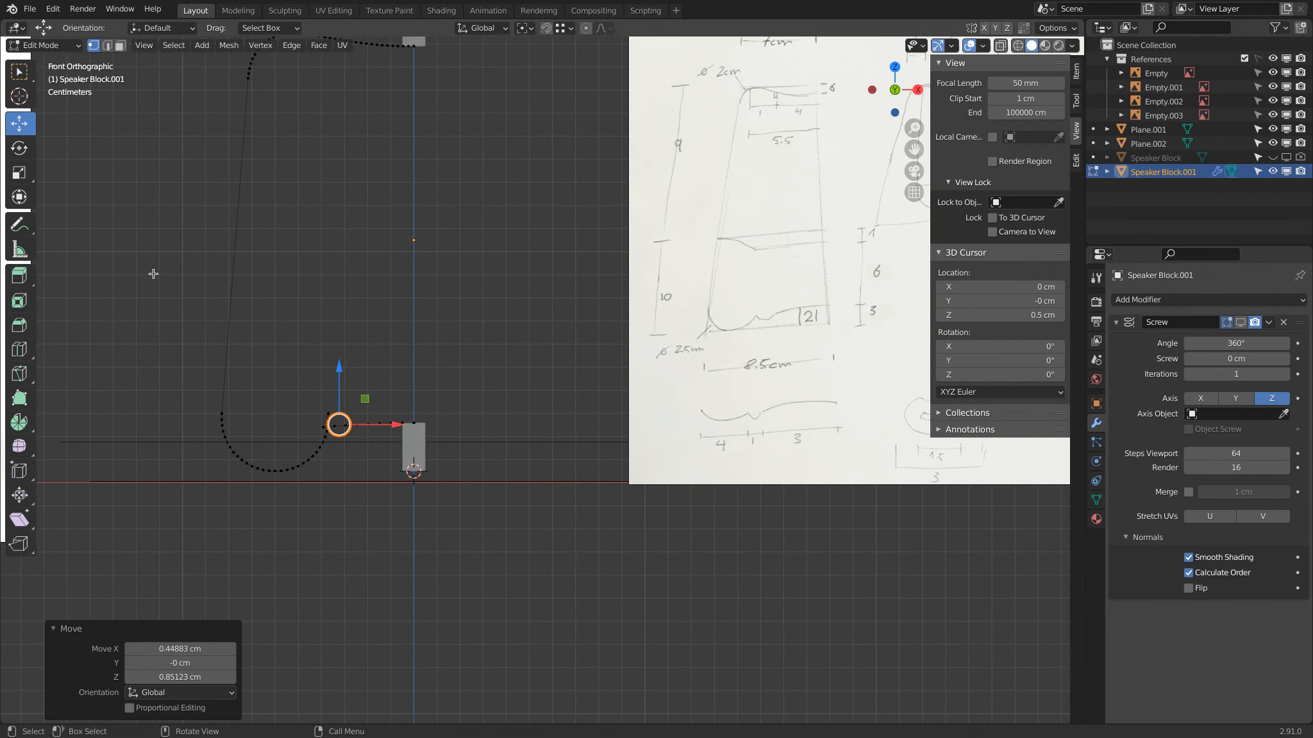
{"action": "left_click", "coordinate": [40, 45]}
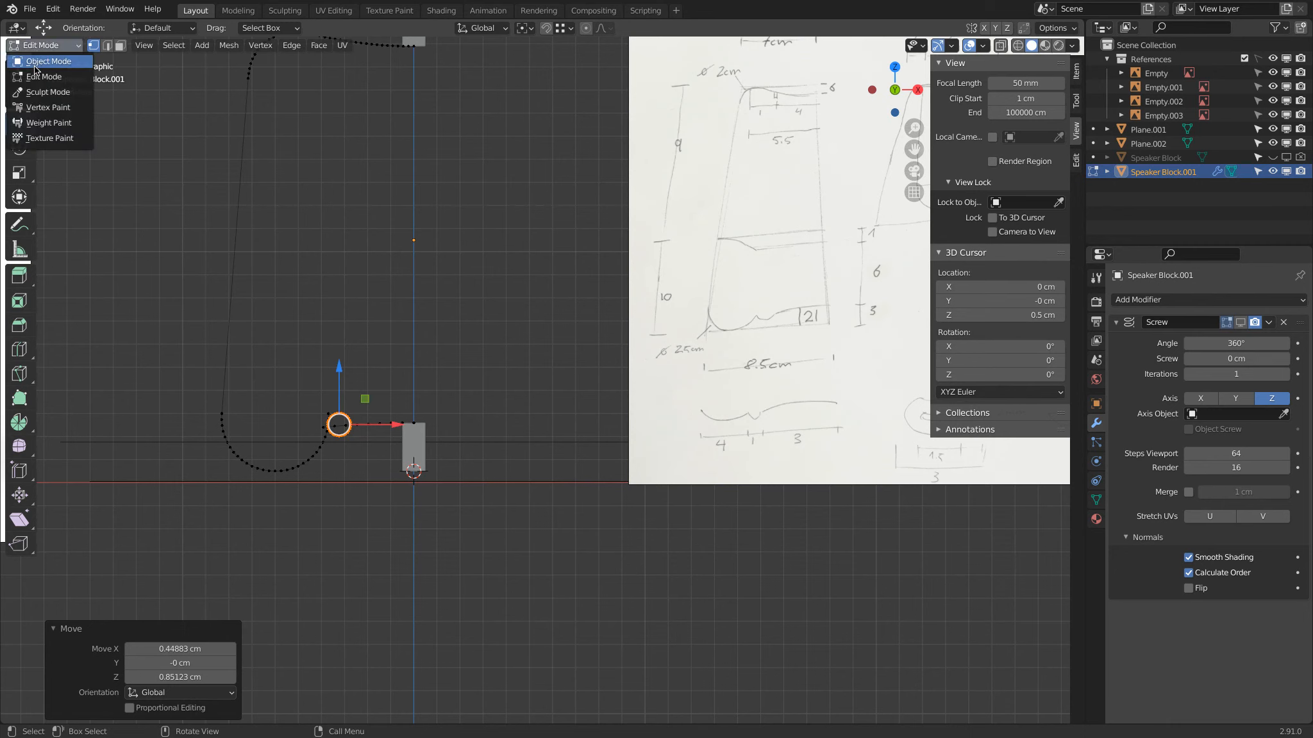
{"action": "scroll", "coordinate": [466, 523], "scroll_direction": "up", "scroll_amount": 3}
{"action": "left_click", "coordinate": [317, 442]}
{"action": "middle_click_drag", "start_coordinate": [336, 435], "coordinate": [445, 320], "text": "shift"}
{"action": "left_click_drag", "start_coordinate": [445, 320], "coordinate": [443, 327]}
{"action": "left_click", "coordinate": [443, 388]}
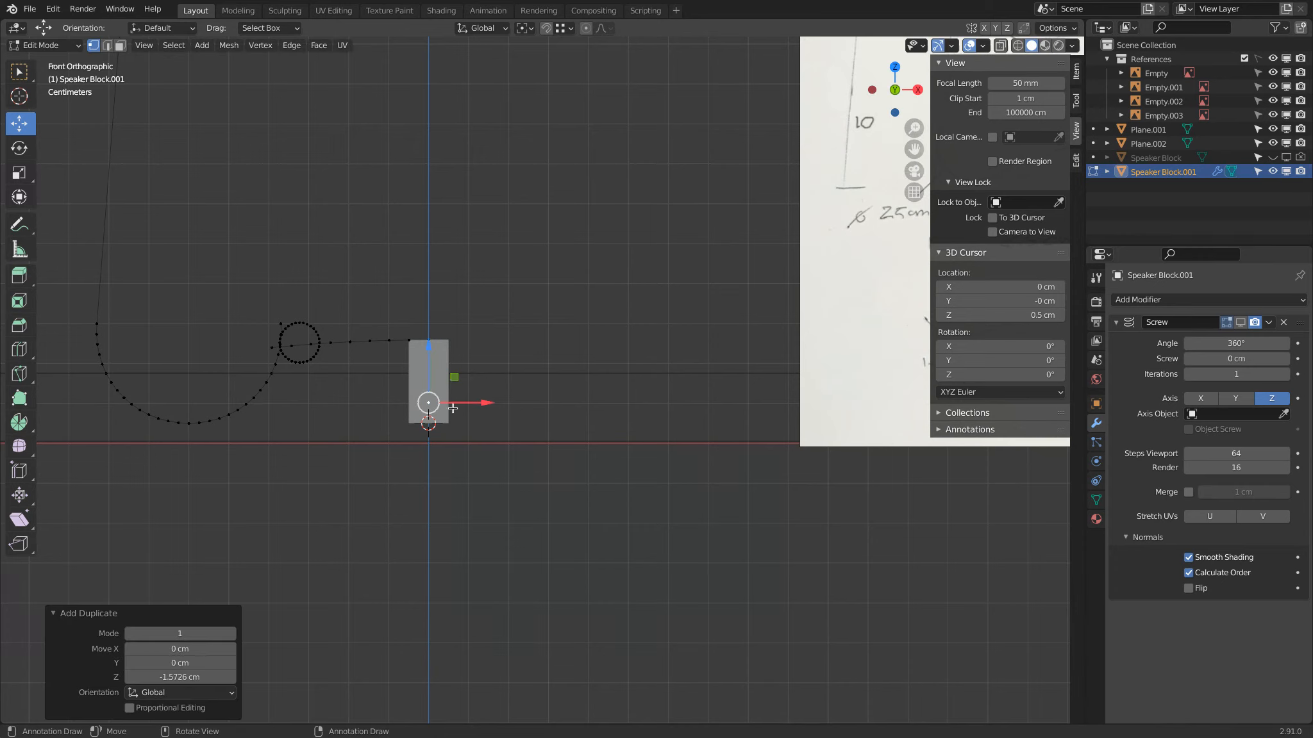
Extrude the duplicated vertex 3 cm along X to make a measuring edge.
{"action": "key", "text": "e"}
{"action": "key", "text": "x"}
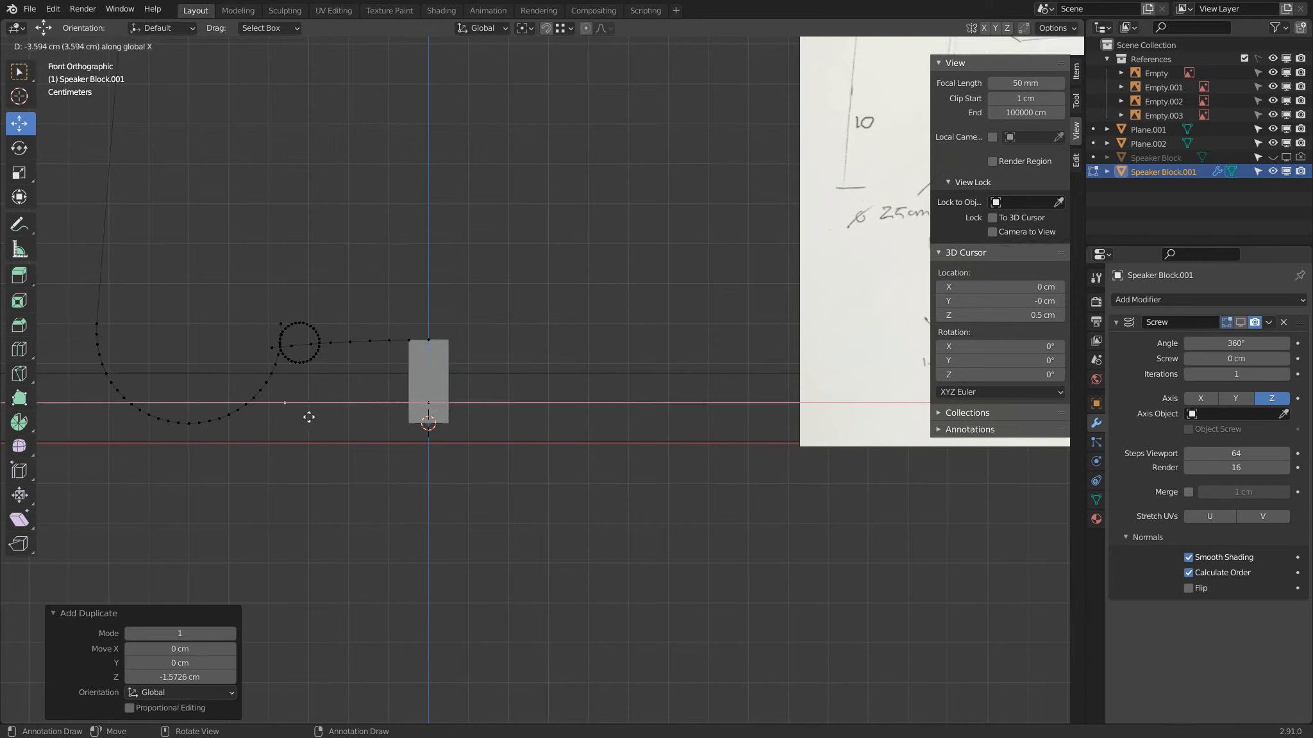
{"action": "type", "text": "3"}
{"action": "key", "text": "Return"}
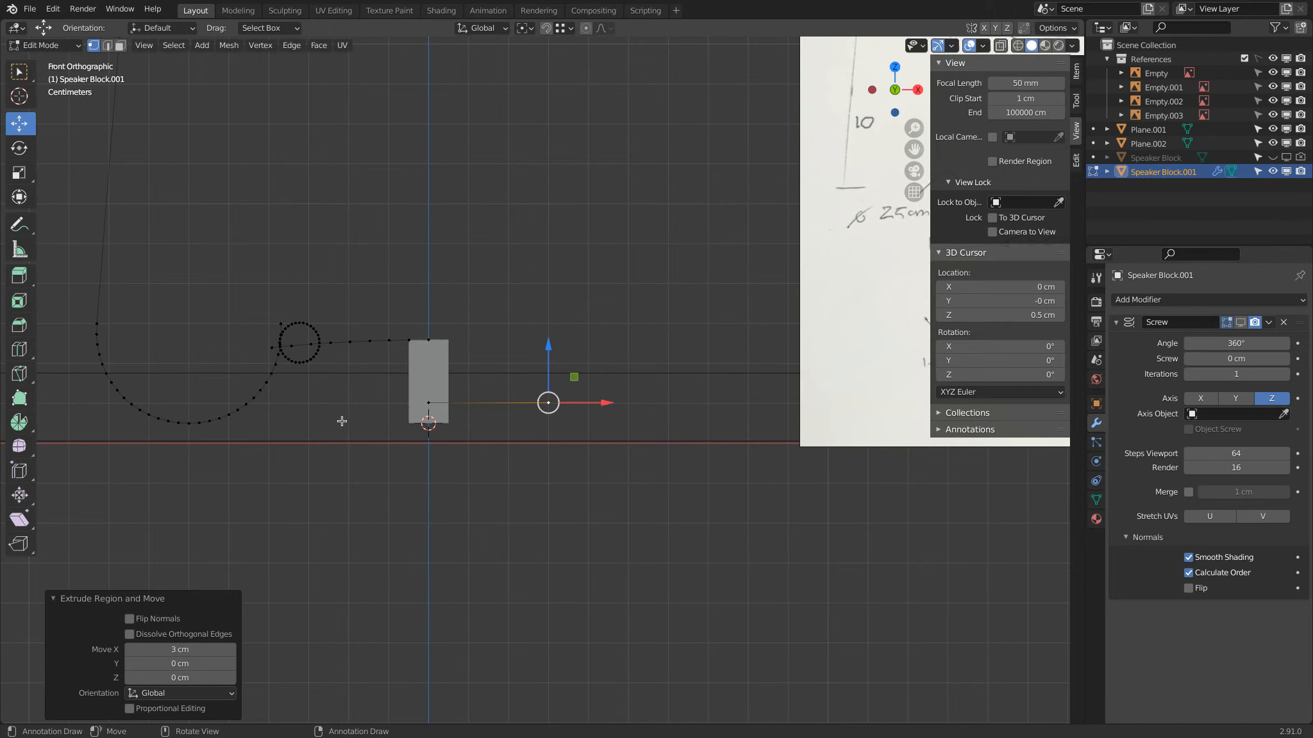
Shift the 3 cm measuring edge along X to end at the centre axis and raise it about 1.4 cm to the small circle.
{"action": "scroll", "coordinate": [610, 404], "scroll_direction": "down", "scroll_amount": 3}
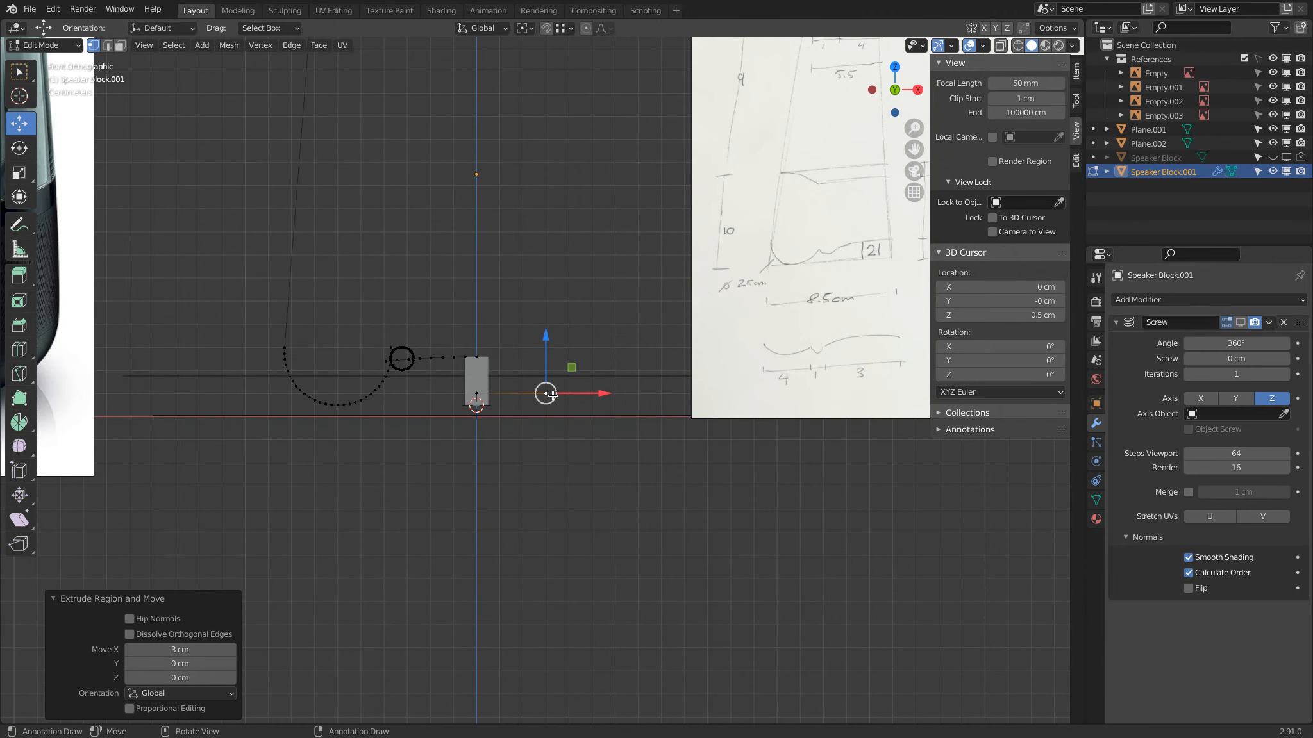
{"action": "scroll", "coordinate": [565, 399], "scroll_direction": "up", "scroll_amount": 2}
{"action": "key", "text": "g"}
{"action": "key", "text": "x"}
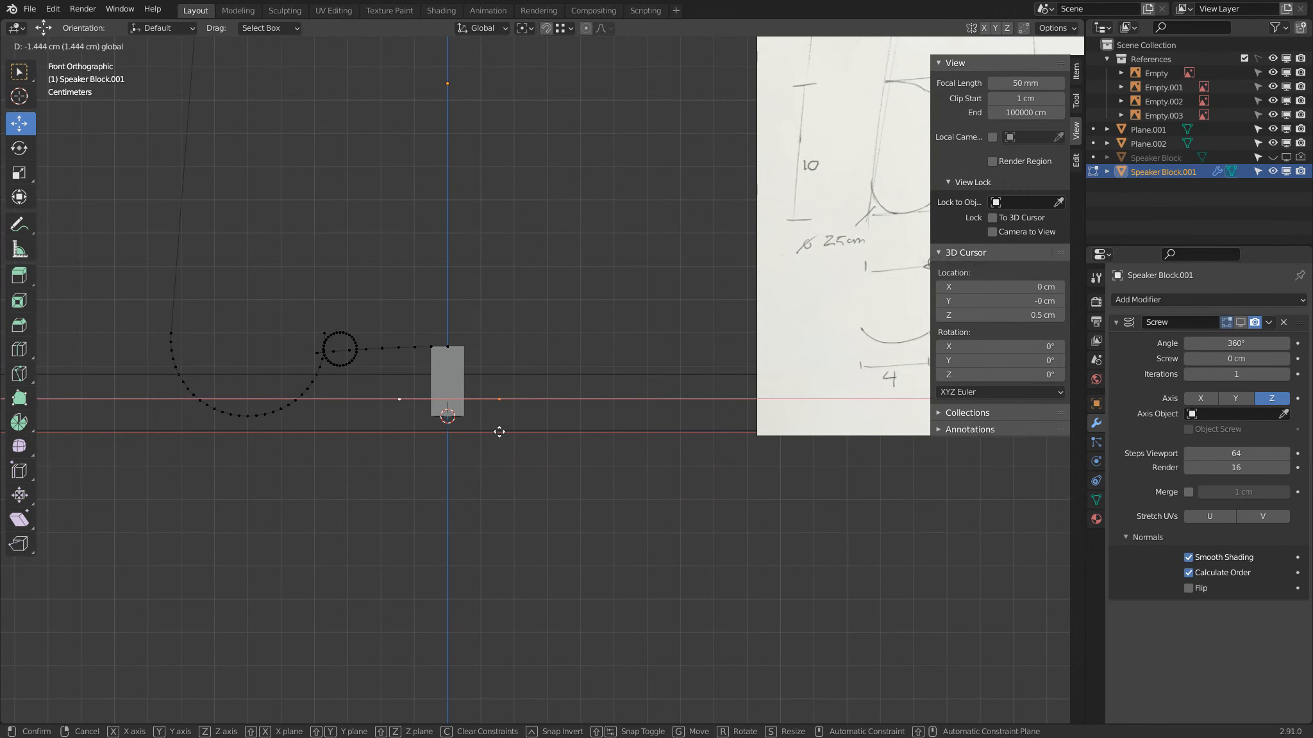
{"action": "left_click", "coordinate": [452, 437]}
{"action": "scroll", "coordinate": [361, 379], "scroll_direction": "up", "scroll_amount": 2}
{"action": "middle_click_drag", "start_coordinate": [343, 374], "coordinate": [508, 363], "text": "shift"}
{"action": "left_click_drag", "start_coordinate": [520, 346], "coordinate": [527, 273]}
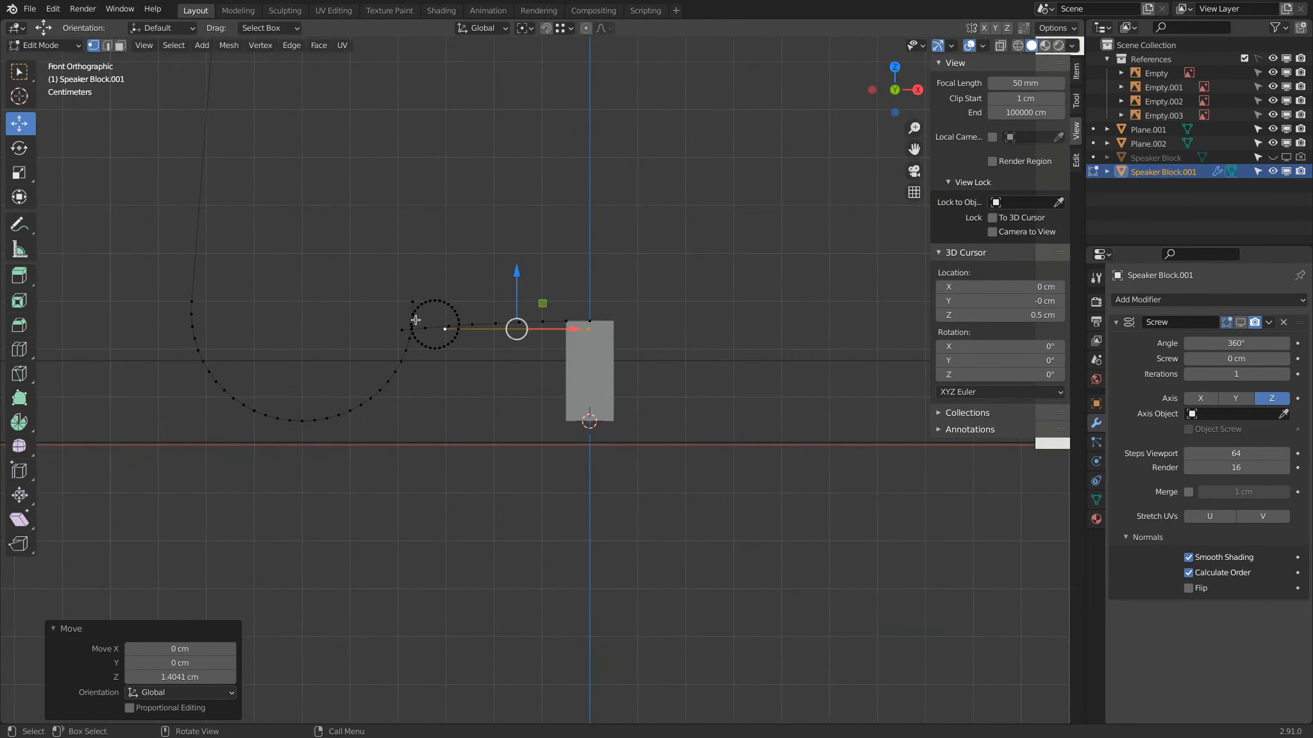
Compare the measuring edge with the small circle's inner side, and delete its linked vertices.
{"action": "left_click", "coordinate": [459, 326]}
{"action": "left_click", "coordinate": [587, 330]}
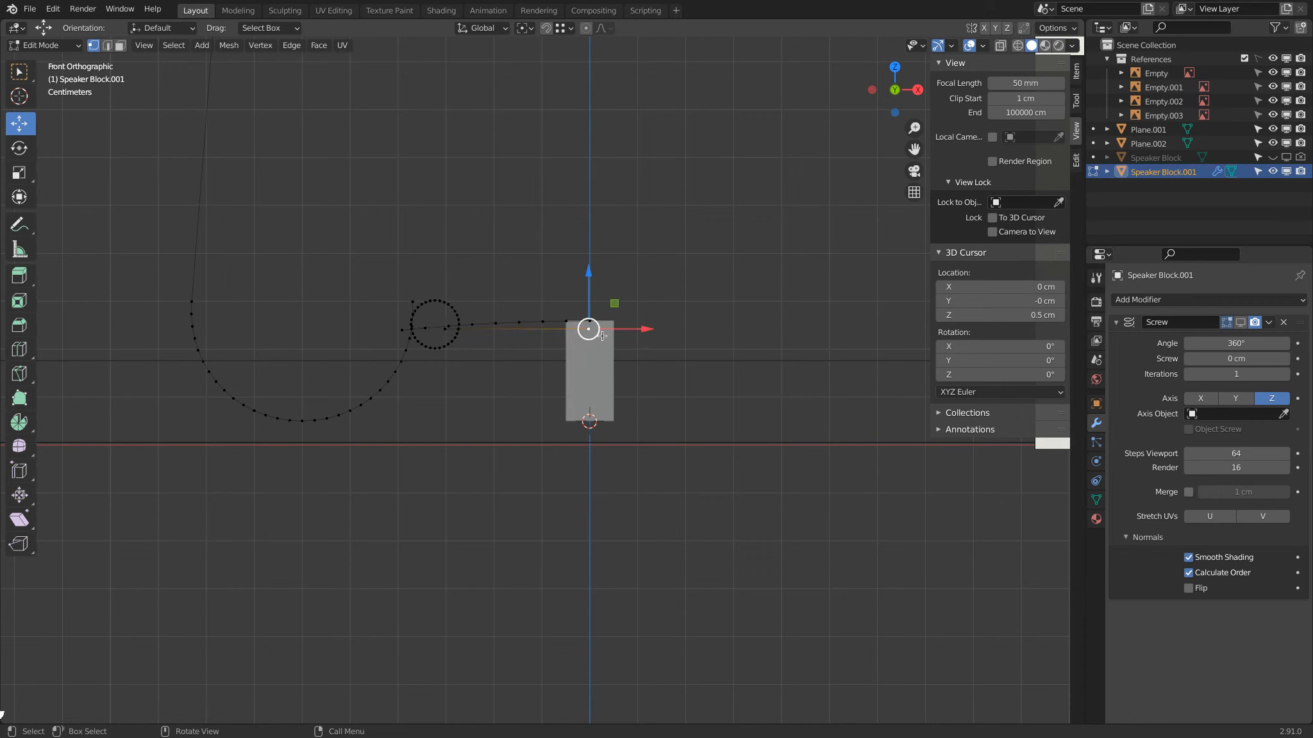
{"action": "key", "text": "l"}
{"action": "key", "text": "x"}
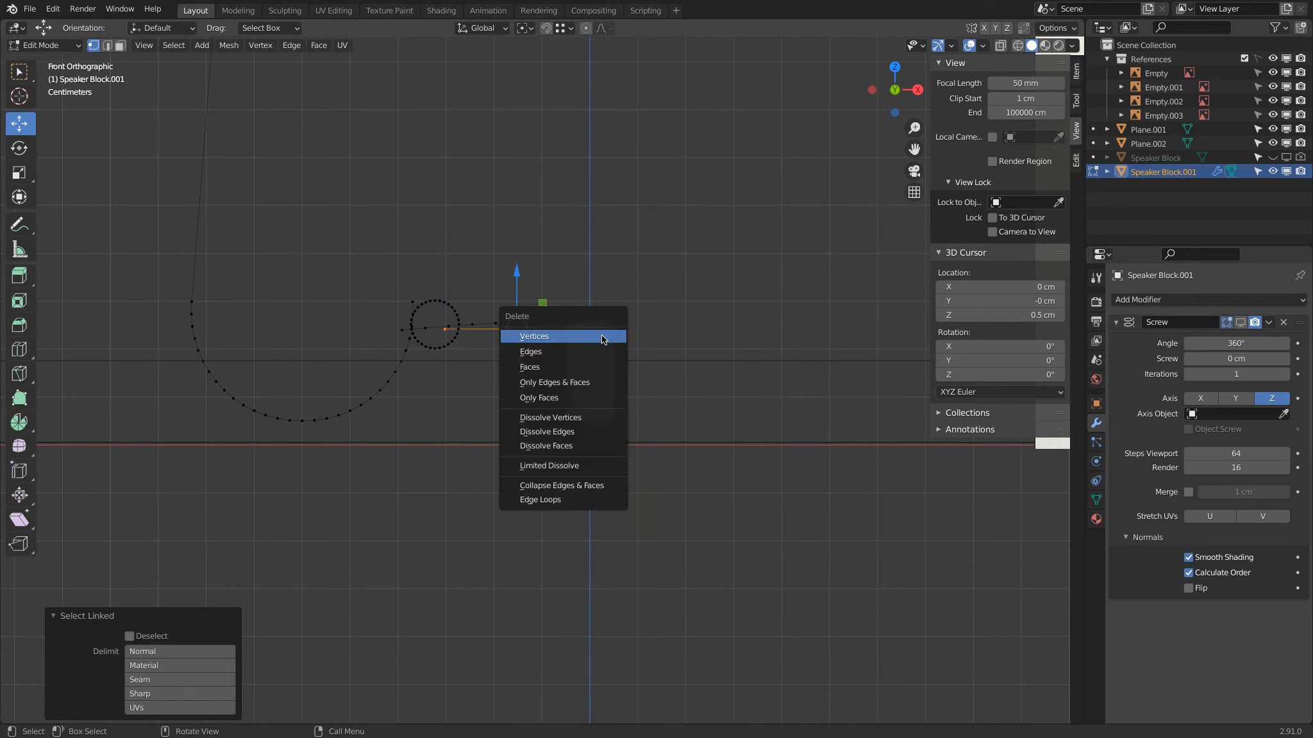
{"action": "left_click", "coordinate": [602, 335]}
Delete the small circle's upper half together with the overlapping end vertices of the lower arc and the large arc.
{"action": "scroll", "coordinate": [291, 254], "scroll_direction": "up", "scroll_amount": 3}
{"action": "middle_click_drag", "start_coordinate": [317, 234], "coordinate": [603, 395], "text": "shift"}
{"action": "scroll", "coordinate": [604, 394], "scroll_direction": "up", "scroll_amount": 1}
{"action": "middle_click_drag", "start_coordinate": [722, 468], "coordinate": [689, 431], "text": "shift"}
{"action": "scroll", "coordinate": [672, 429], "scroll_direction": "up", "scroll_amount": 1}
{"action": "key", "text": "c"}
{"action": "mouse_move", "coordinate": [704, 408]}
{"action": "left_mouse_down"}
{"action": "mouse_move", "coordinate": [612, 369]}
{"action": "mouse_move", "coordinate": [589, 416]}
{"action": "mouse_move", "coordinate": [576, 379]}
{"action": "mouse_move", "coordinate": [548, 453]}
{"action": "mouse_move", "coordinate": [567, 406]}
{"action": "mouse_move", "coordinate": [647, 397]}
{"action": "mouse_move", "coordinate": [657, 441]}
{"action": "mouse_move", "coordinate": [672, 436]}
{"action": "left_mouse_up"}
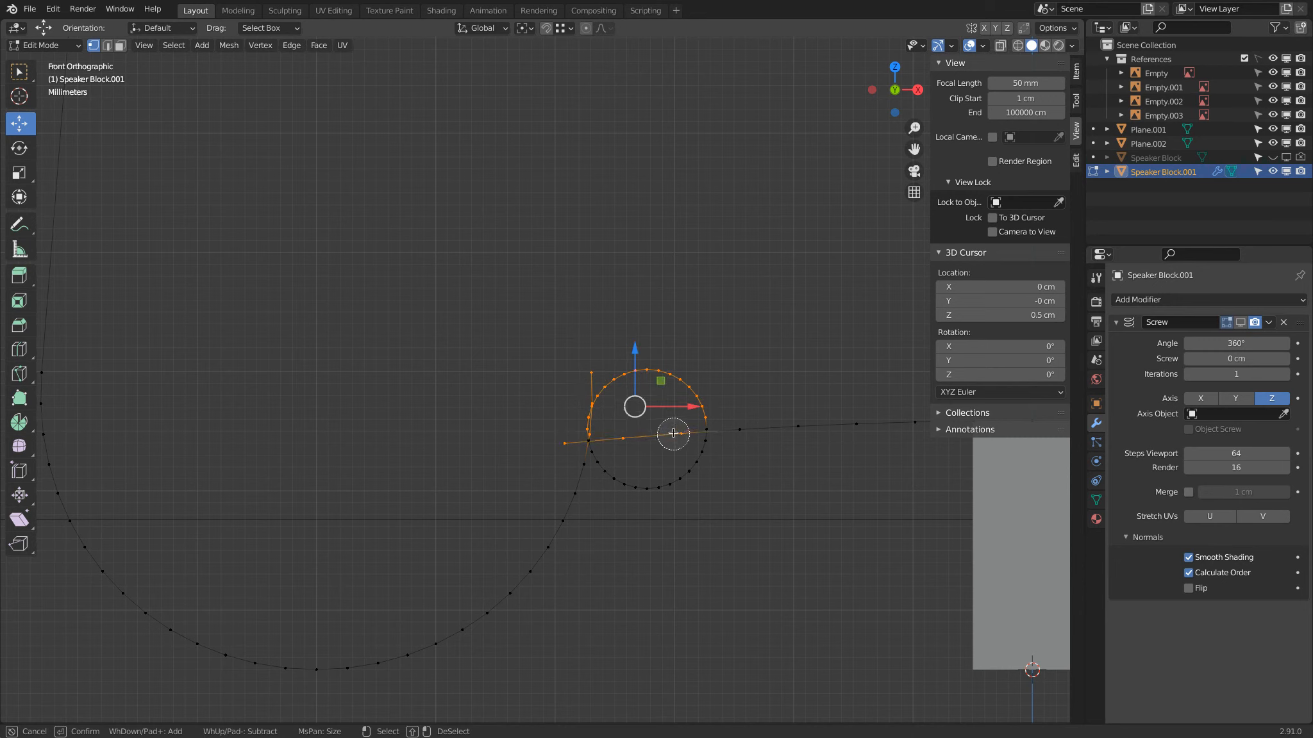
{"action": "right_click", "coordinate": [556, 313]}
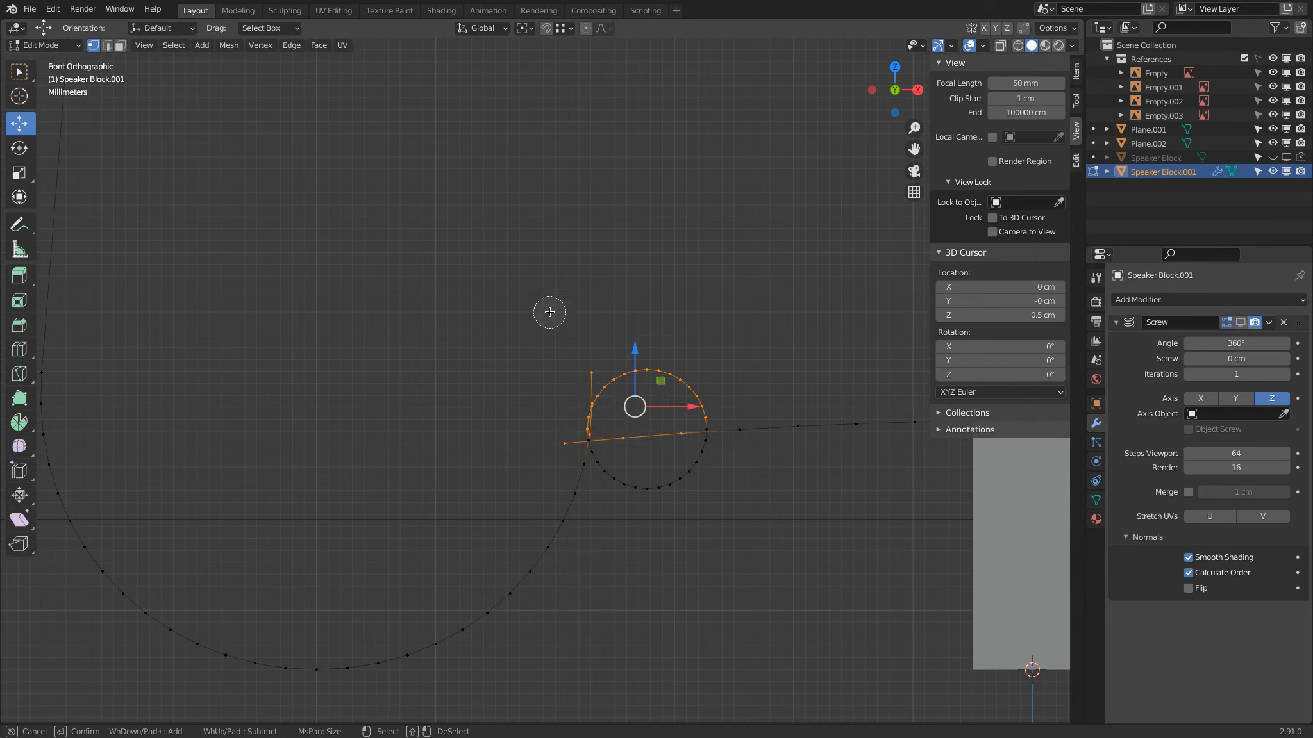
{"action": "key", "text": "x"}
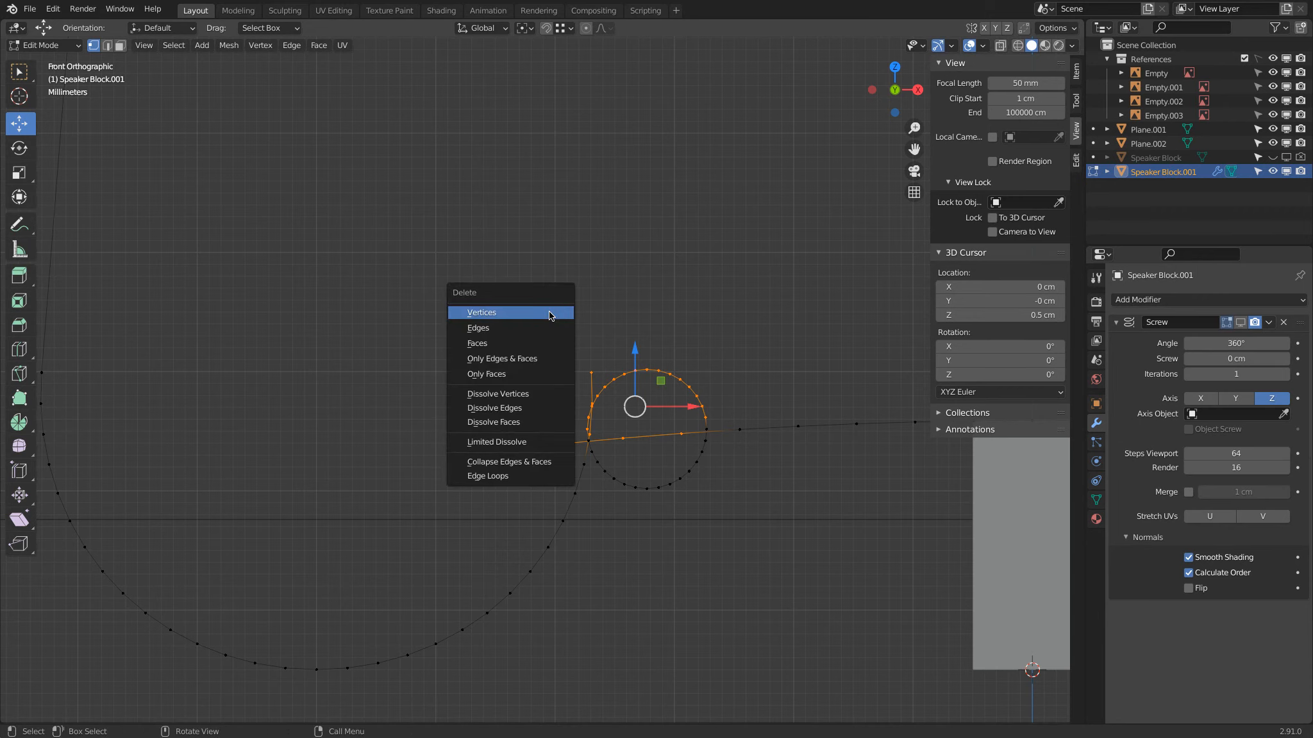
{"action": "left_click", "coordinate": [549, 313]}
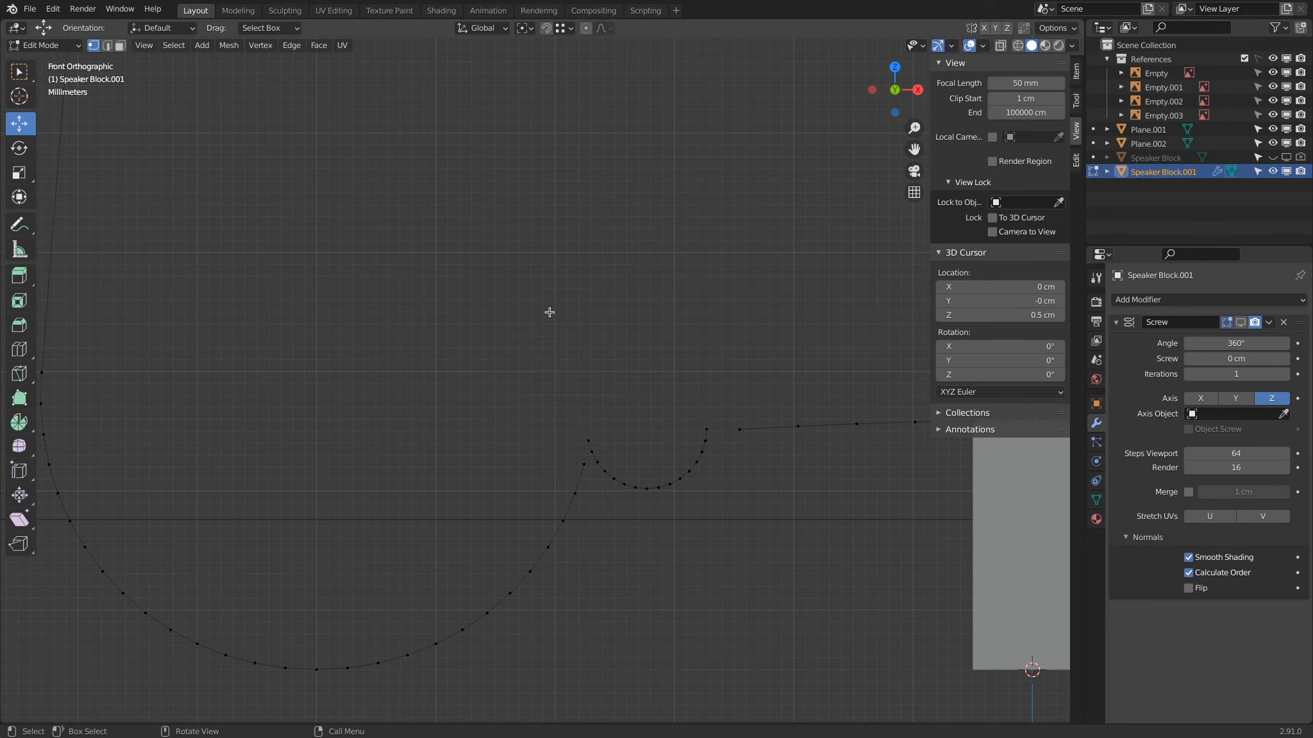
Slide the small arc's inner end vertex slightly along its edge and connect it to the large arc's outer end.
{"action": "left_click", "coordinate": [711, 432]}
{"action": "scroll", "coordinate": [717, 443], "scroll_direction": "up", "scroll_amount": 5}
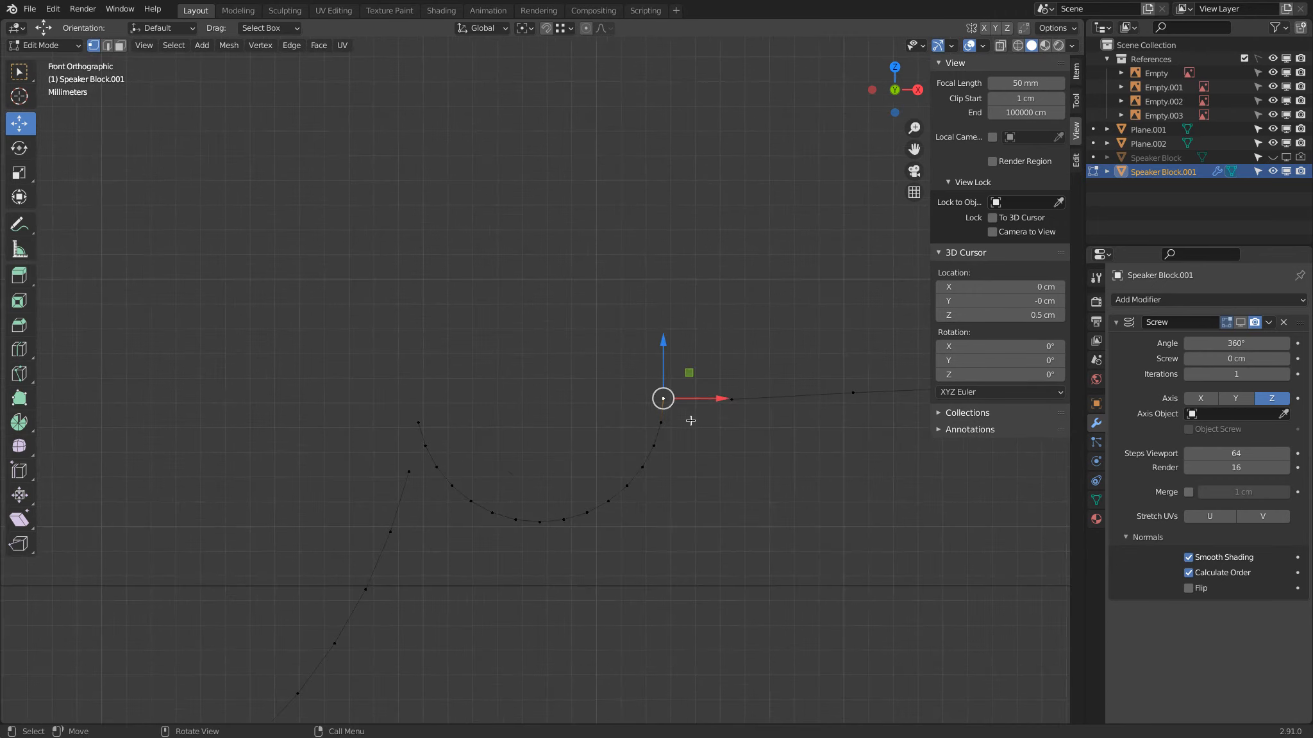
{"action": "key", "text": "shift+v"}
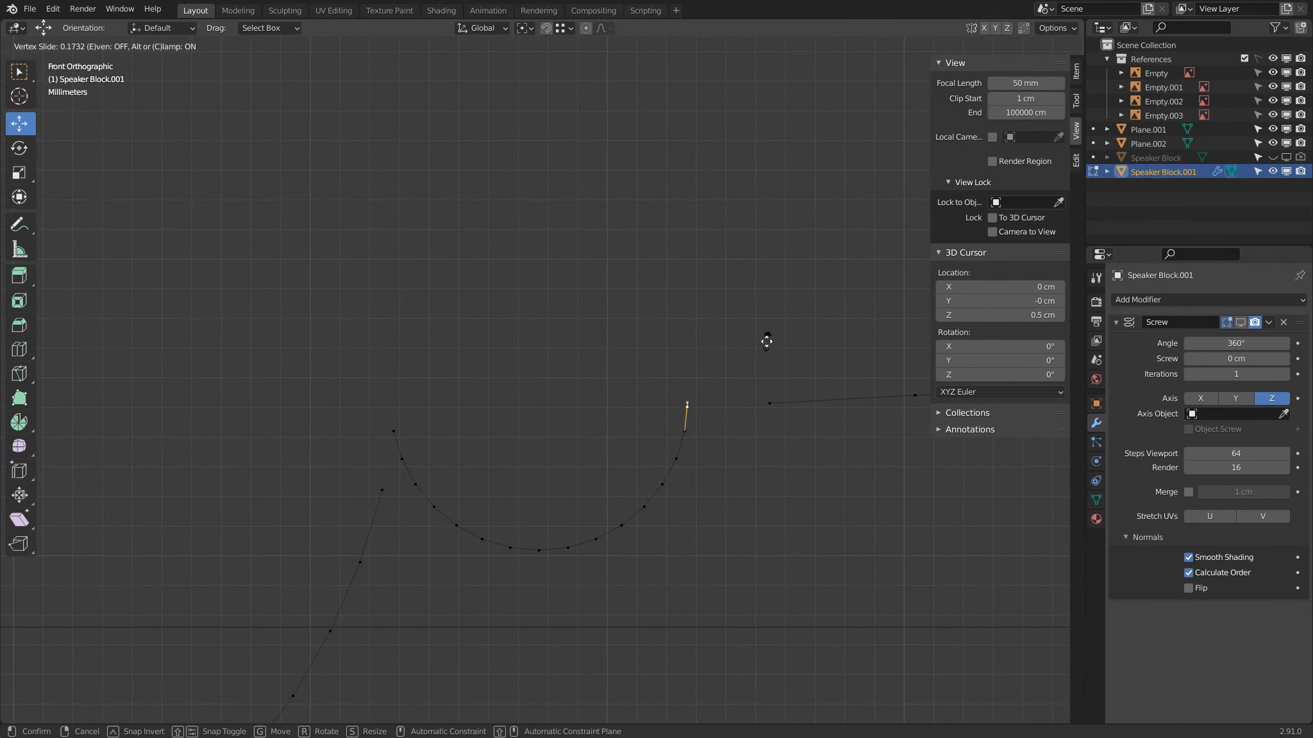
{"action": "left_click", "coordinate": [767, 345]}
{"action": "left_click", "coordinate": [769, 403], "text": "shift"}
{"action": "key", "text": "g"}
{"action": "right_click", "coordinate": [796, 346]}
{"action": "scroll", "coordinate": [779, 339], "scroll_direction": "down", "scroll_amount": 3}
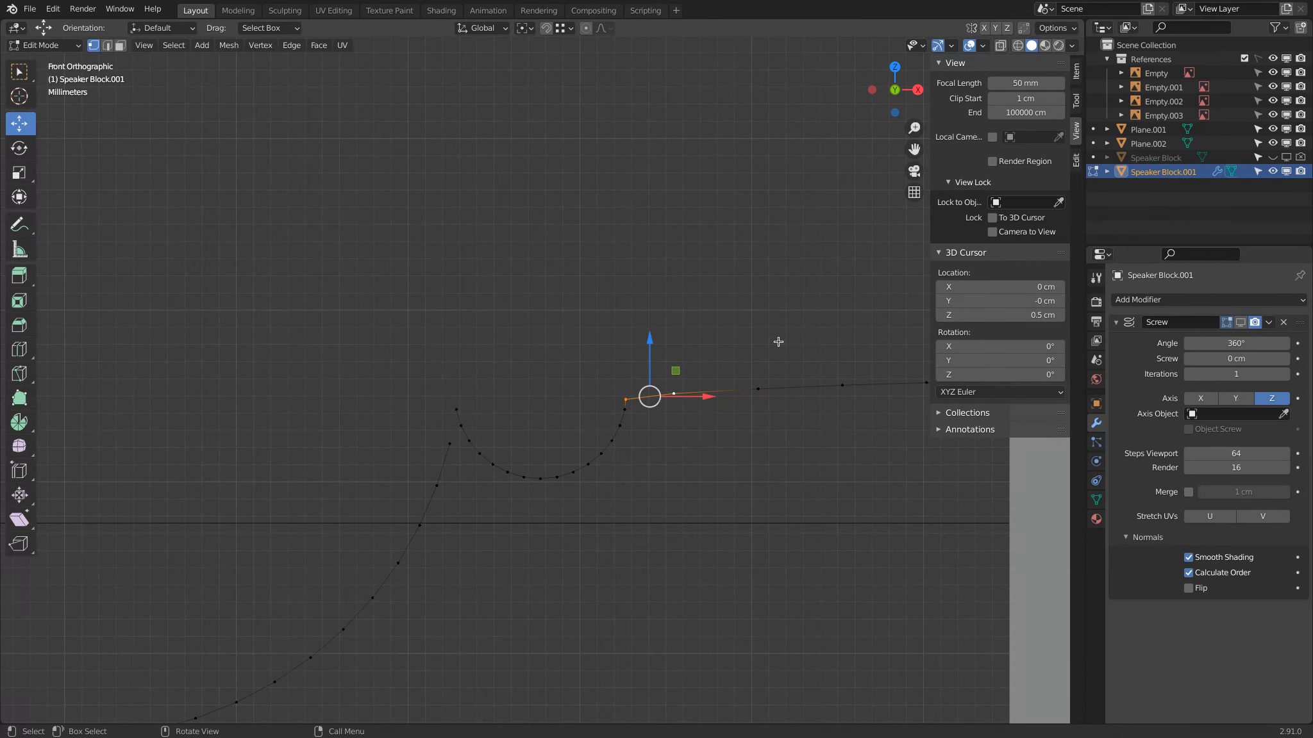
Nudge the inner junction vertex up about 0.004 cm and connect the small arc's outer end to the lower arc's end.
{"action": "left_click", "coordinate": [628, 381]}
{"action": "left_click_drag", "start_coordinate": [626, 343], "coordinate": [626, 342]}
{"action": "scroll", "coordinate": [474, 427], "scroll_direction": "up", "scroll_amount": 1}
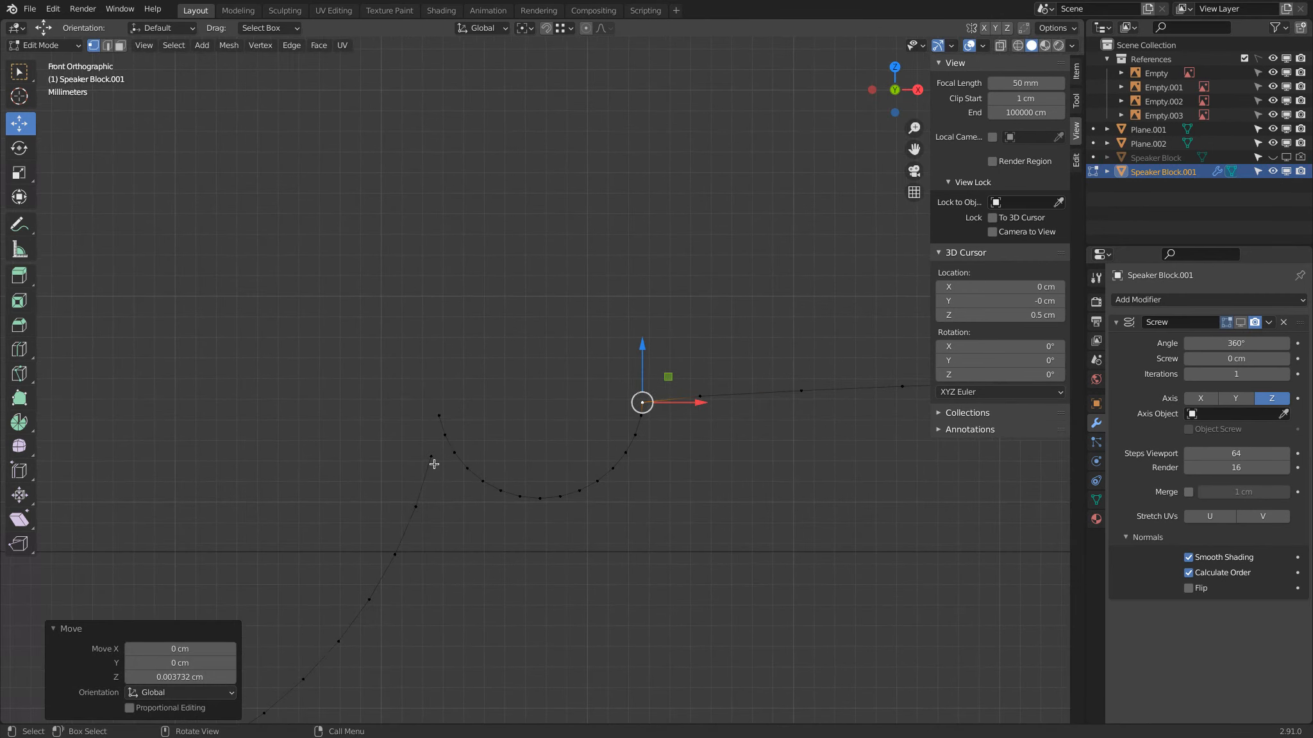
{"action": "left_click", "coordinate": [434, 463]}
{"action": "left_click", "coordinate": [464, 403], "text": "shift"}
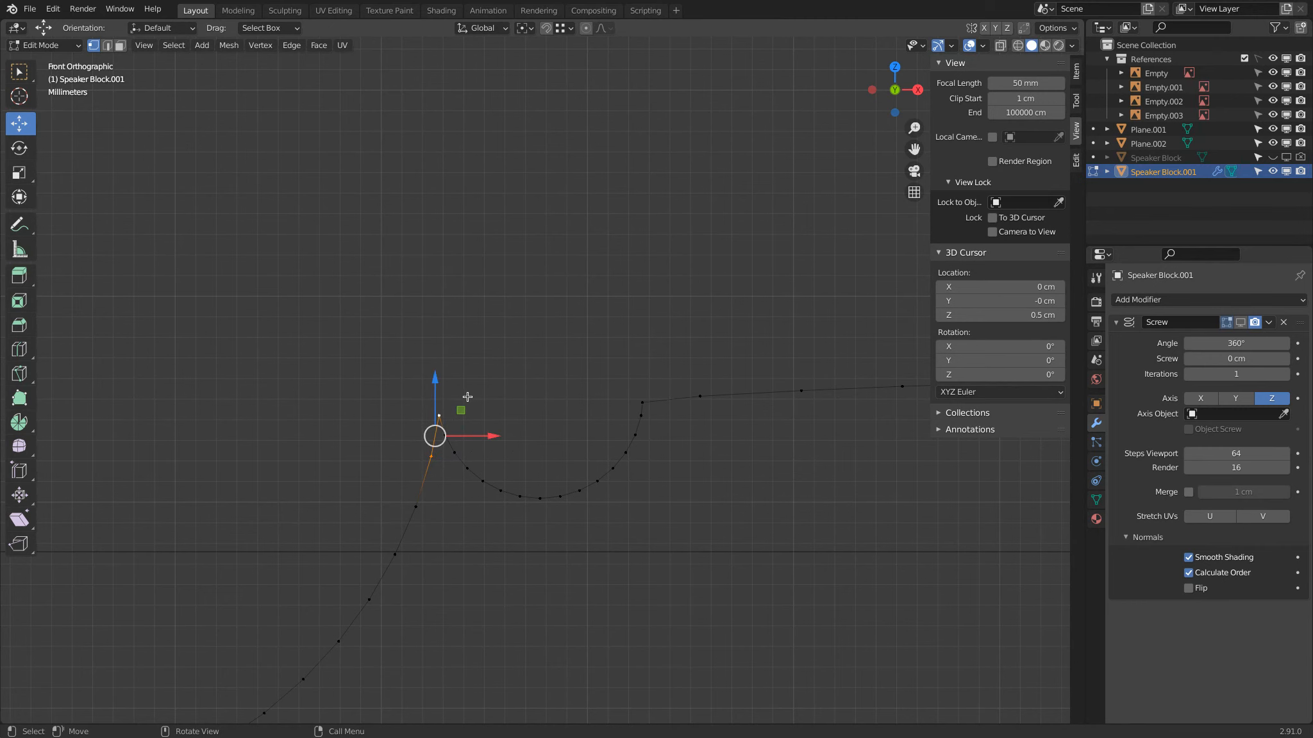
{"action": "key", "text": "a"}
{"action": "scroll", "coordinate": [479, 394], "scroll_direction": "down", "scroll_amount": 6}
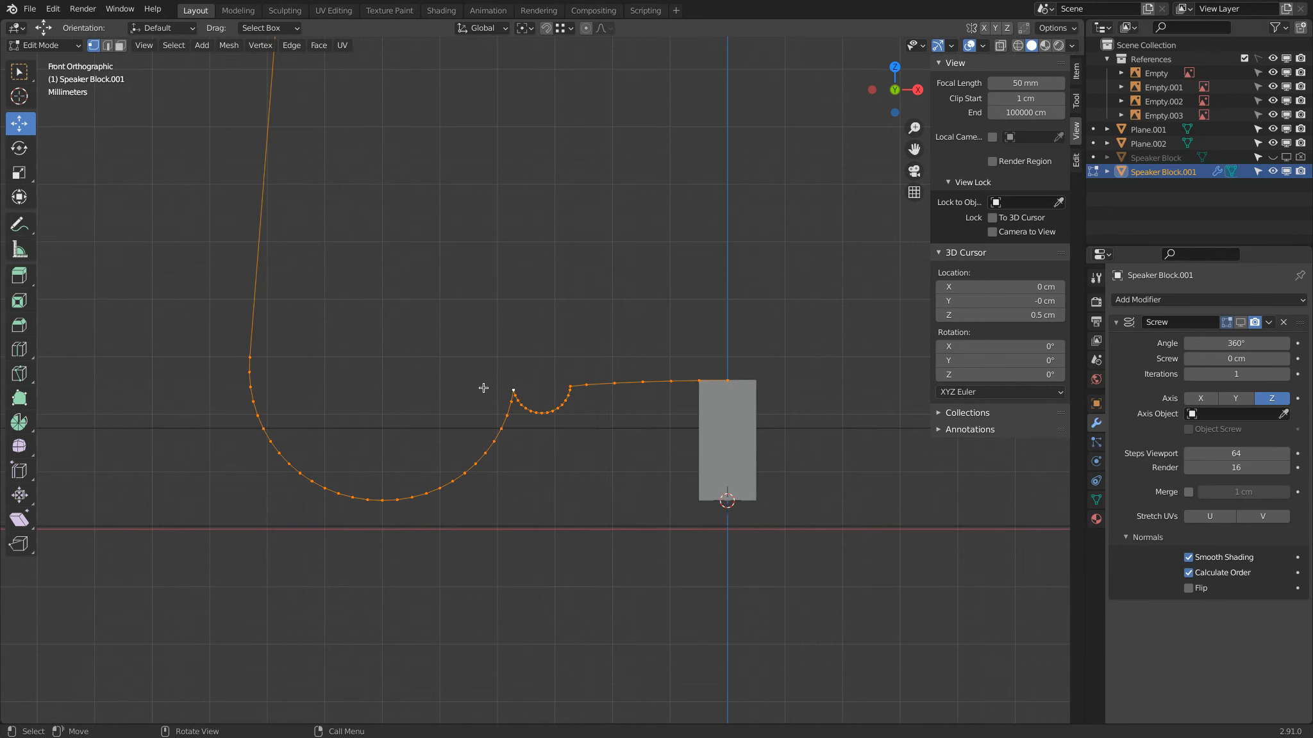
{"action": "key", "text": "alt+a"}
{"action": "scroll", "coordinate": [483, 387], "scroll_direction": "down", "scroll_amount": 8}
Switch to Object Mode and enable the Screw modifier's viewport display to view the revolved speaker's underside.
{"action": "left_click", "coordinate": [55, 46]}
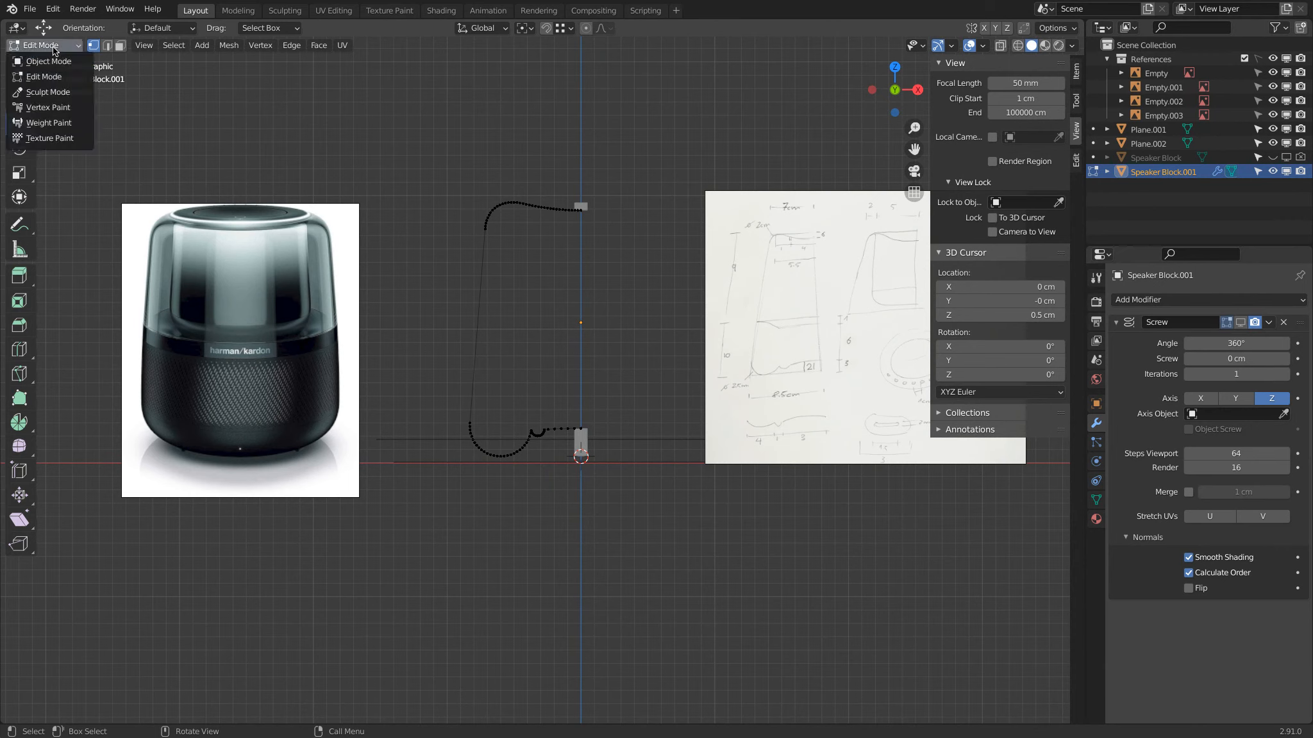
{"action": "left_click", "coordinate": [48, 61]}
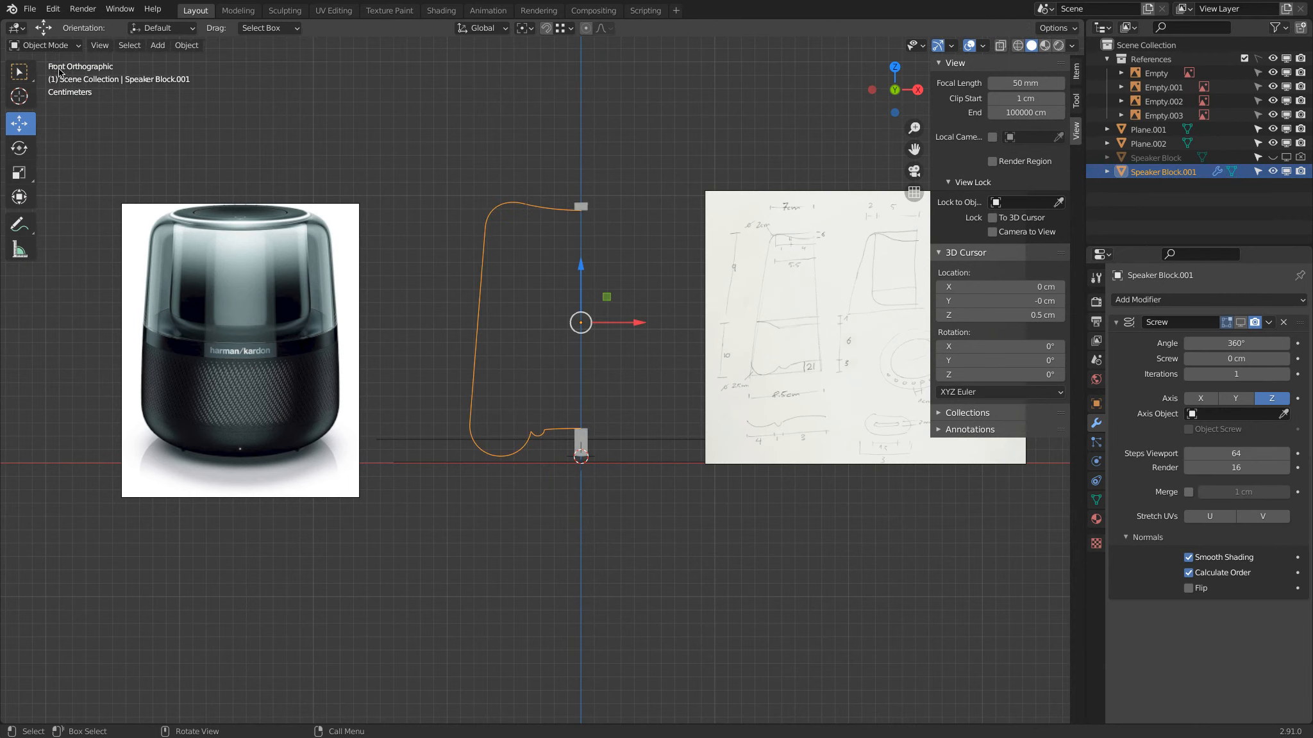
{"action": "left_click", "coordinate": [1240, 322]}
{"action": "middle_click_drag", "start_coordinate": [718, 320], "coordinate": [711, 458]}
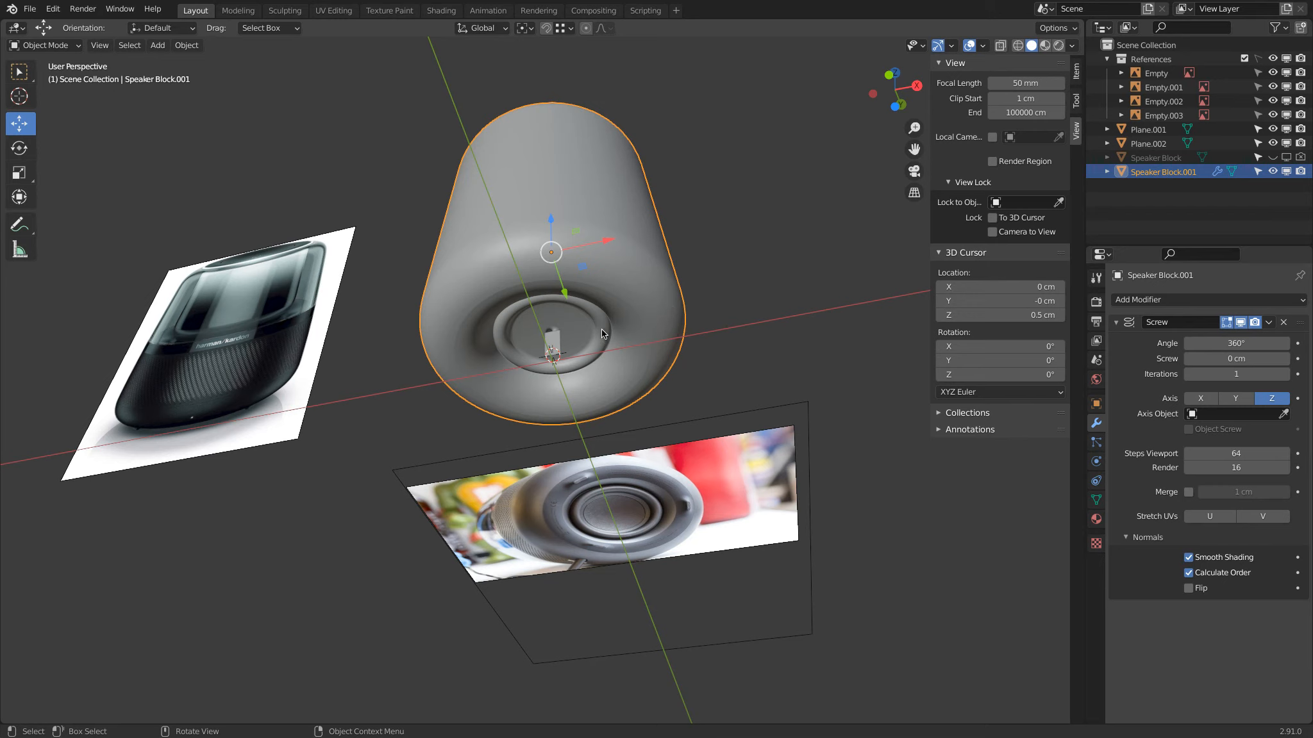
{"action": "middle_click_drag", "start_coordinate": [559, 327], "coordinate": [506, 259]}
{"action": "scroll", "coordinate": [453, 354], "scroll_direction": "up", "scroll_amount": 5}
{"action": "middle_click_drag", "start_coordinate": [453, 353], "coordinate": [493, 387], "text": "shift"}
{"action": "scroll", "coordinate": [494, 388], "scroll_direction": "up", "scroll_amount": 1}
Select a vertex at the lowest part of the lower arc in Edit Mode and try moving it against the revolved surface.
{"action": "key", "text": "Tab"}
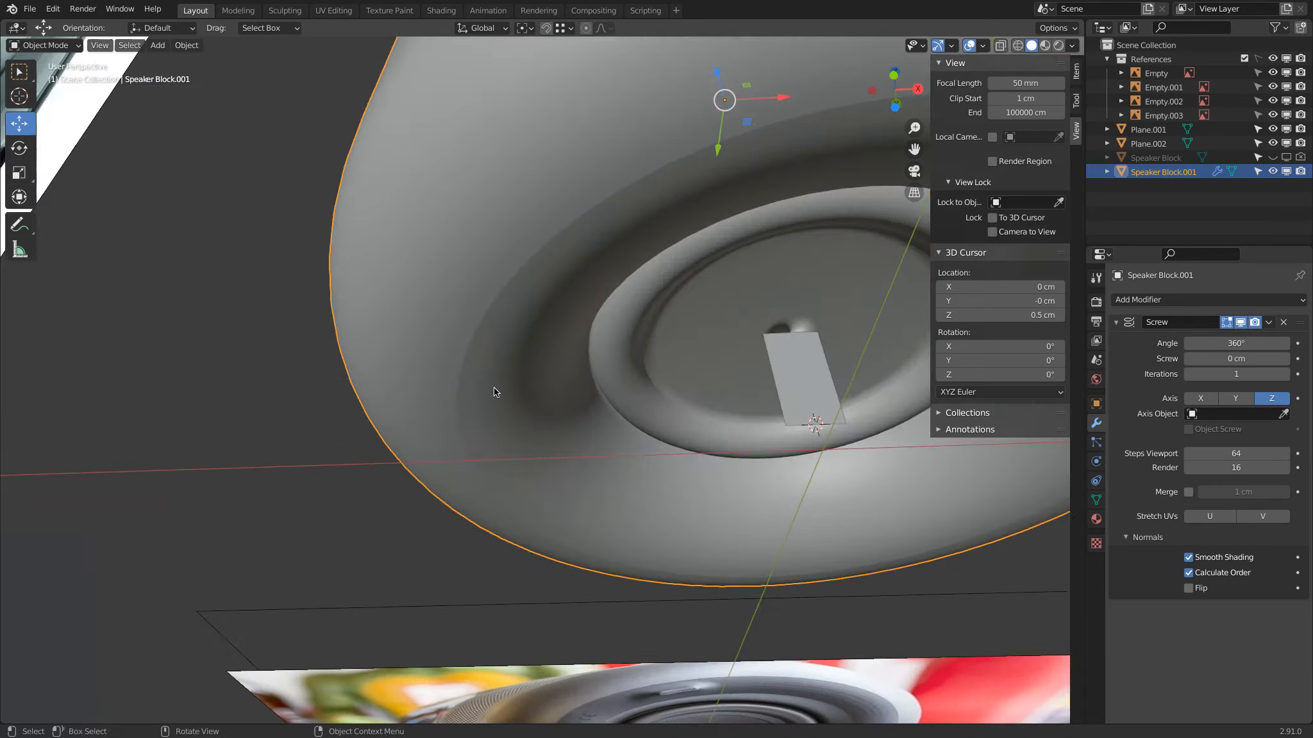
{"action": "key", "text": "Tab"}
{"action": "key", "text": "Tab"}
{"action": "left_click", "coordinate": [459, 435]}
{"action": "key", "text": "g"}
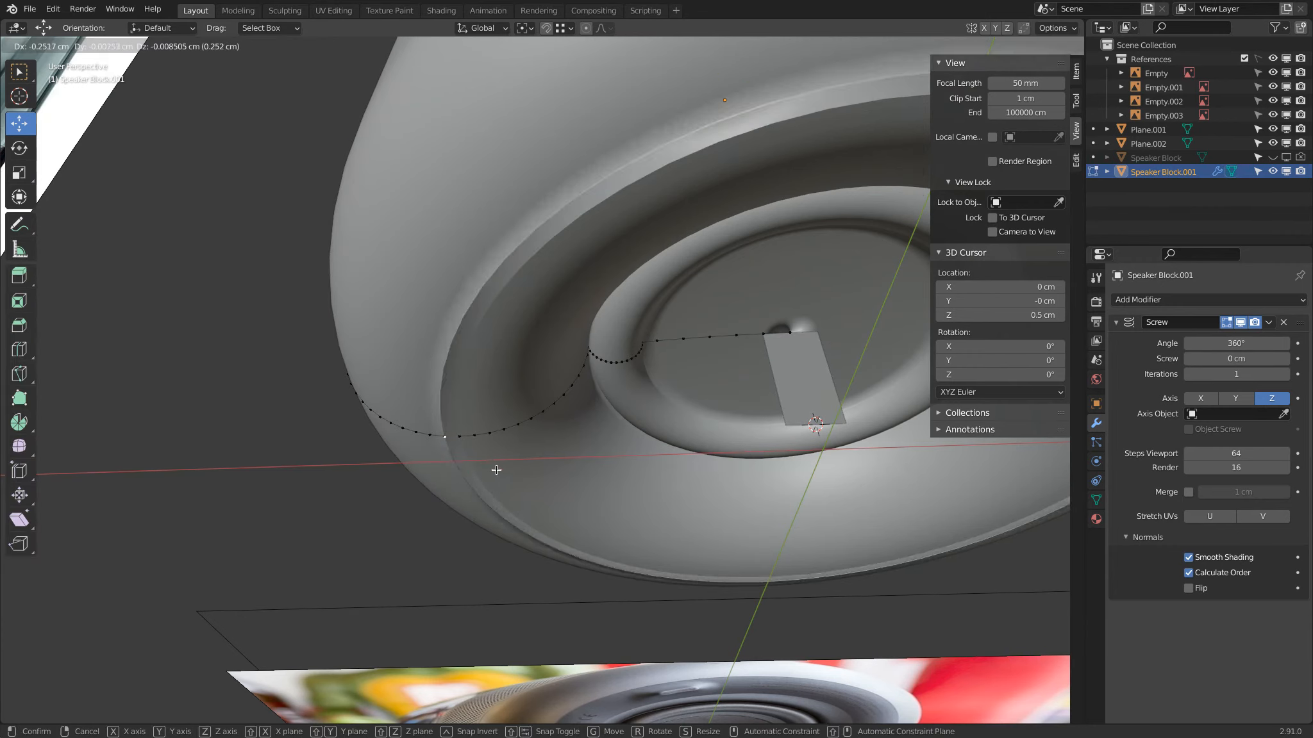
{"action": "right_click", "coordinate": [487, 467]}
{"action": "scroll", "coordinate": [478, 464], "scroll_direction": "up", "scroll_amount": 7}
{"action": "scroll", "coordinate": [465, 448], "scroll_direction": "down", "scroll_amount": 3}
{"action": "middle_click_drag", "start_coordinate": [467, 445], "coordinate": [492, 436], "text": "shift"}
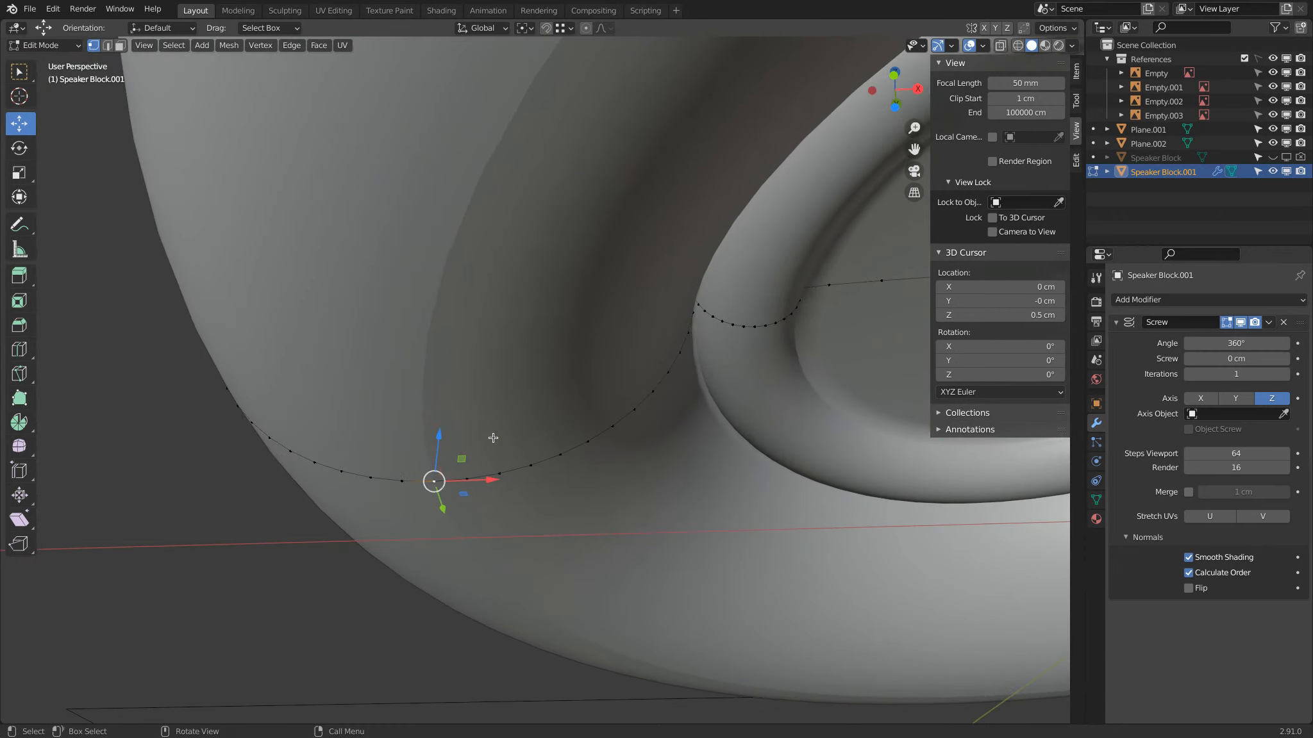
Try moving the lower arc's lowest vertex about 0.12 cm off the profile, then return it to its original position.
{"action": "key", "text": "g"}
{"action": "left_click", "coordinate": [484, 450]}
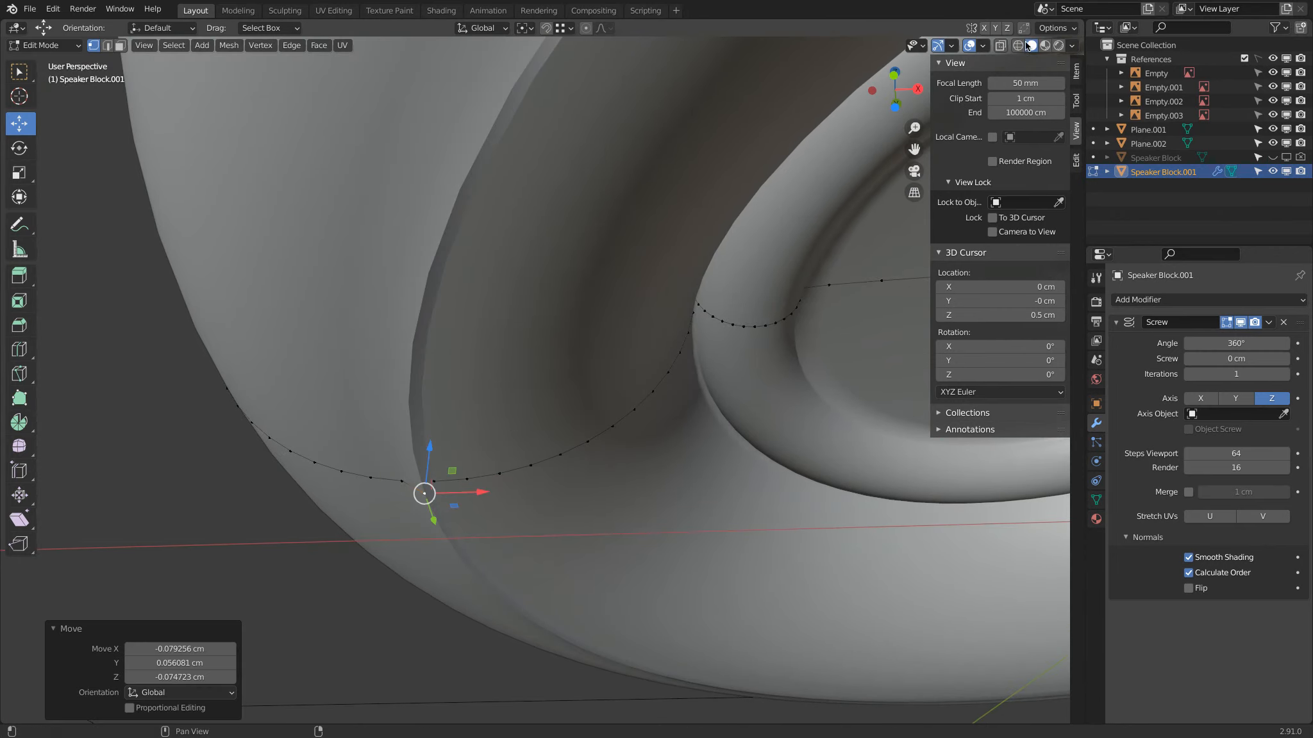
{"action": "key", "text": "g"}
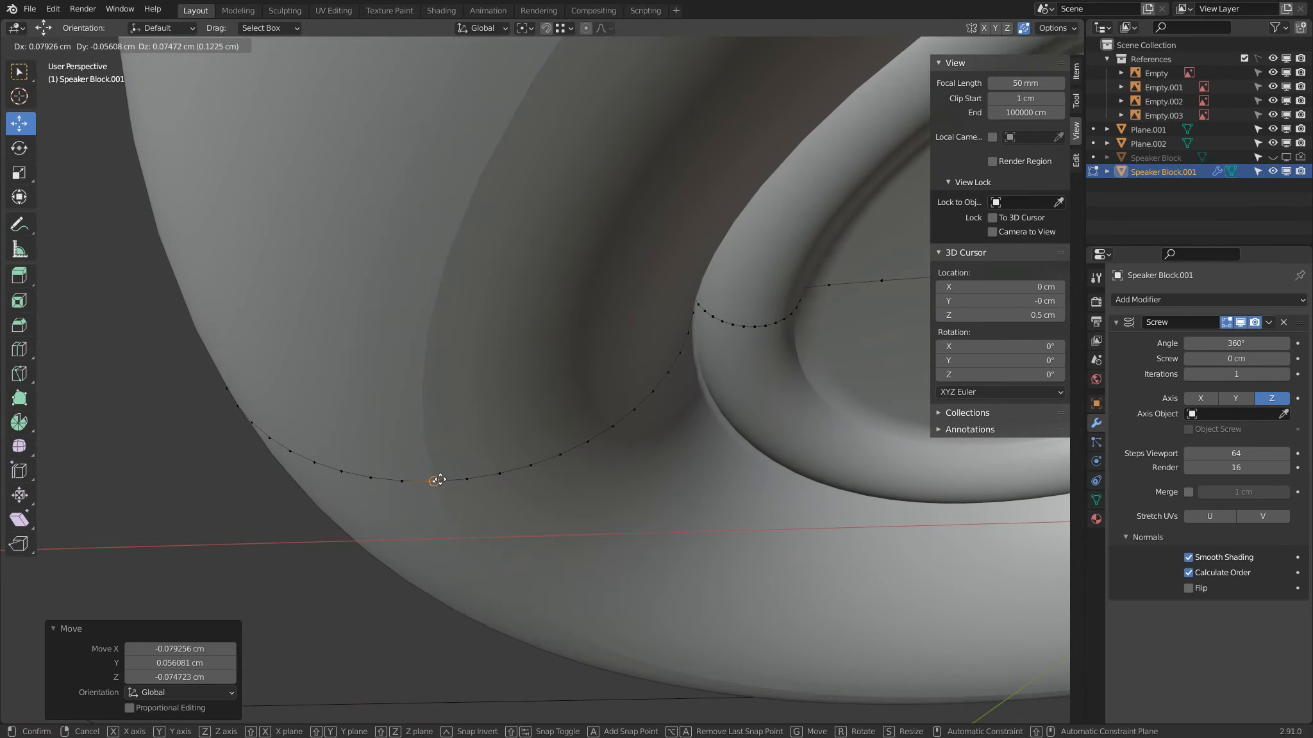
{"action": "left_click", "coordinate": [439, 480]}
Switch to Object Mode and examine the whole revolved speaker in front view beside its reference images.
{"action": "scroll", "coordinate": [503, 498], "scroll_direction": "down", "scroll_amount": 8}
{"action": "key", "text": "Tab"}
{"action": "middle_click_drag", "start_coordinate": [634, 442], "coordinate": [538, 499], "text": "shift"}
{"action": "scroll", "coordinate": [539, 501], "scroll_direction": "down", "scroll_amount": 5}
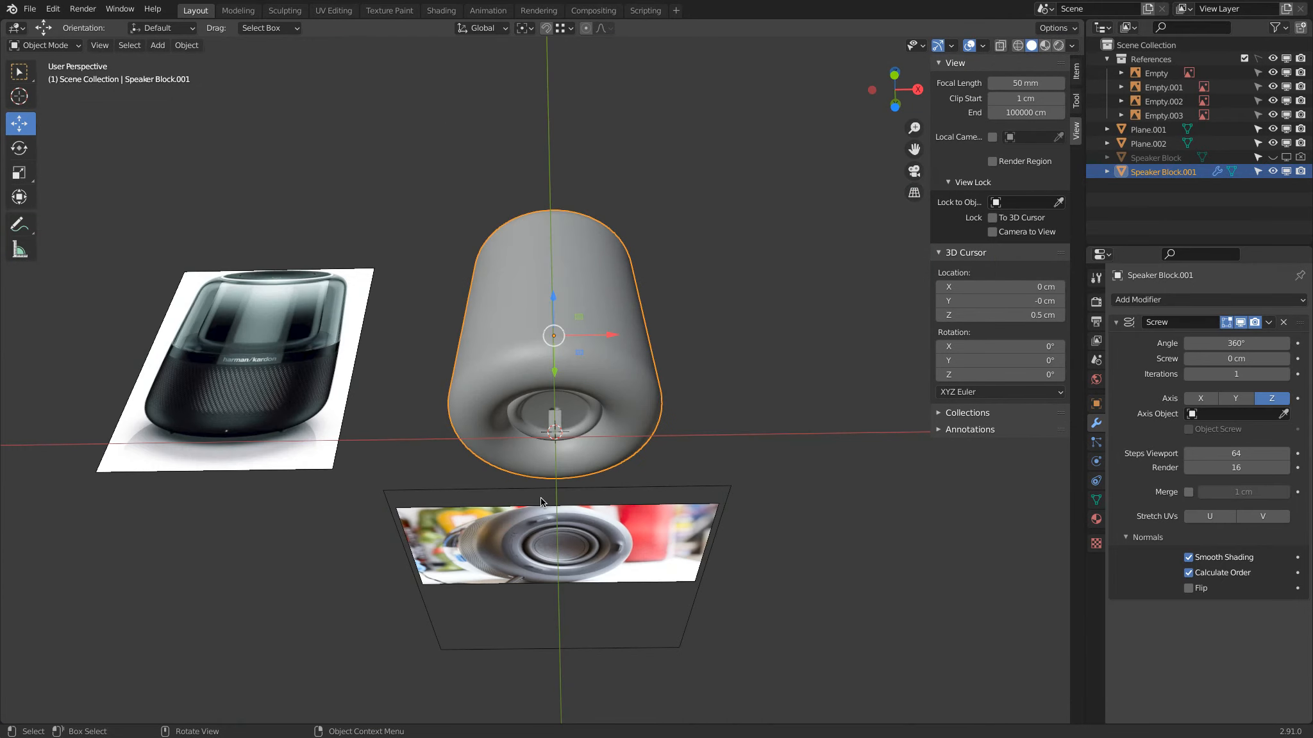
{"action": "key", "text": "KP_1"}
{"action": "mouse_move", "coordinate": [600, 349]}
{"action": "middle_mouse_down"}
{"action": "mouse_move", "coordinate": [587, 495]}
{"action": "mouse_move", "coordinate": [580, 423]}
{"action": "middle_mouse_up"}
{"action": "key", "text": "KP_1"}
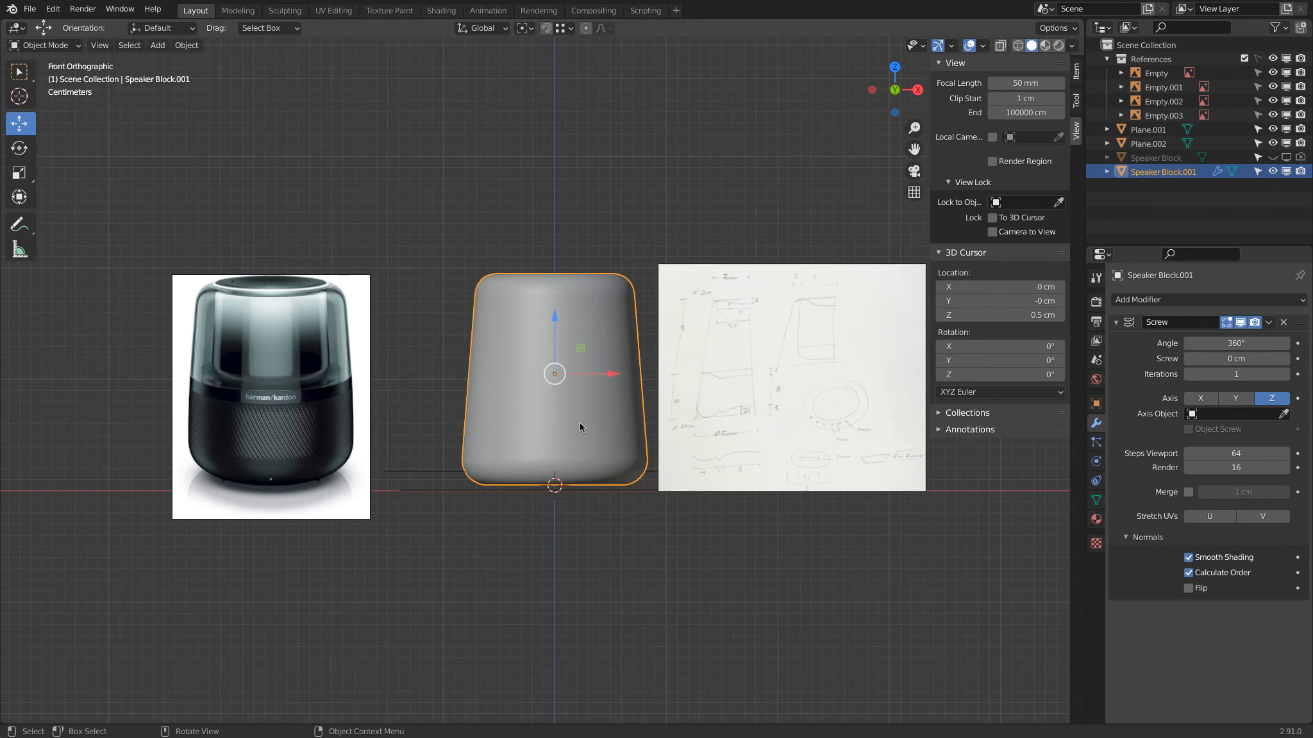
{"action": "scroll", "coordinate": [593, 419], "scroll_direction": "up", "scroll_amount": 2}
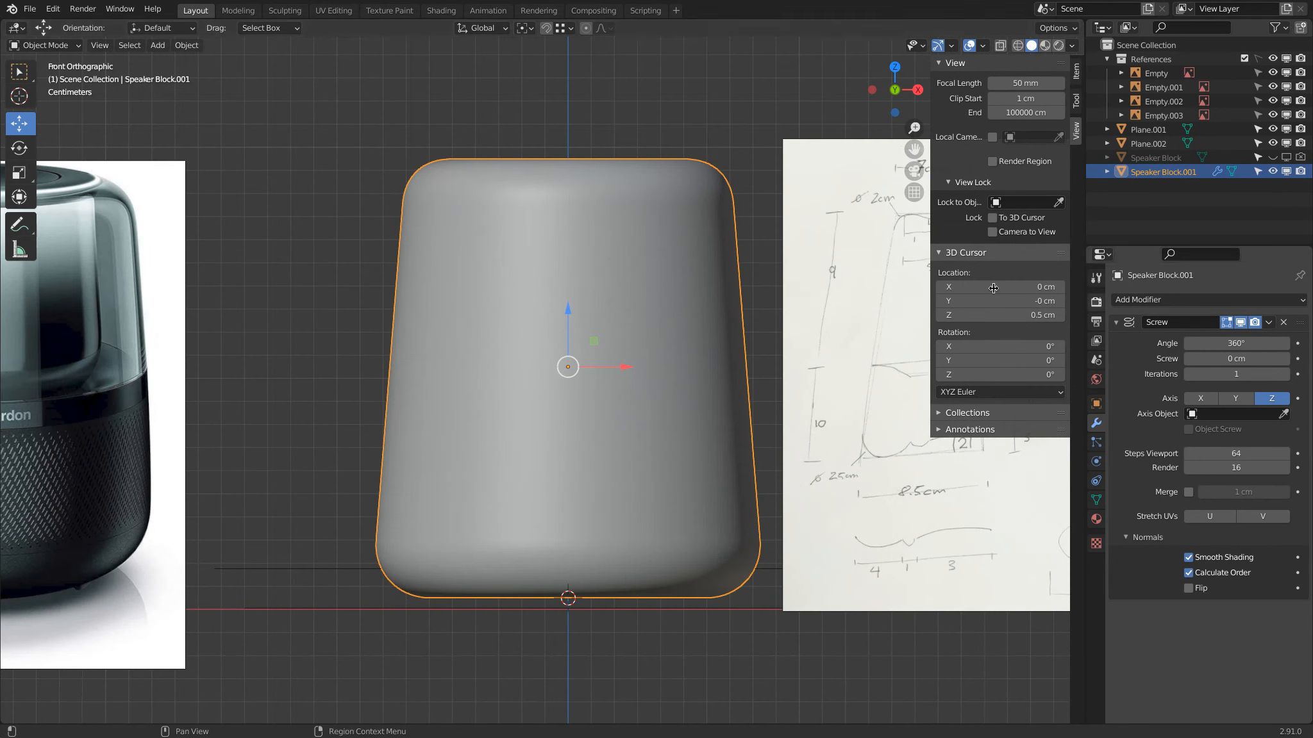
Disable the Screw modifier's viewport display and switch to wireframe shading to show only the half-profile in Object Mode.
{"action": "left_click", "coordinate": [1240, 322]}
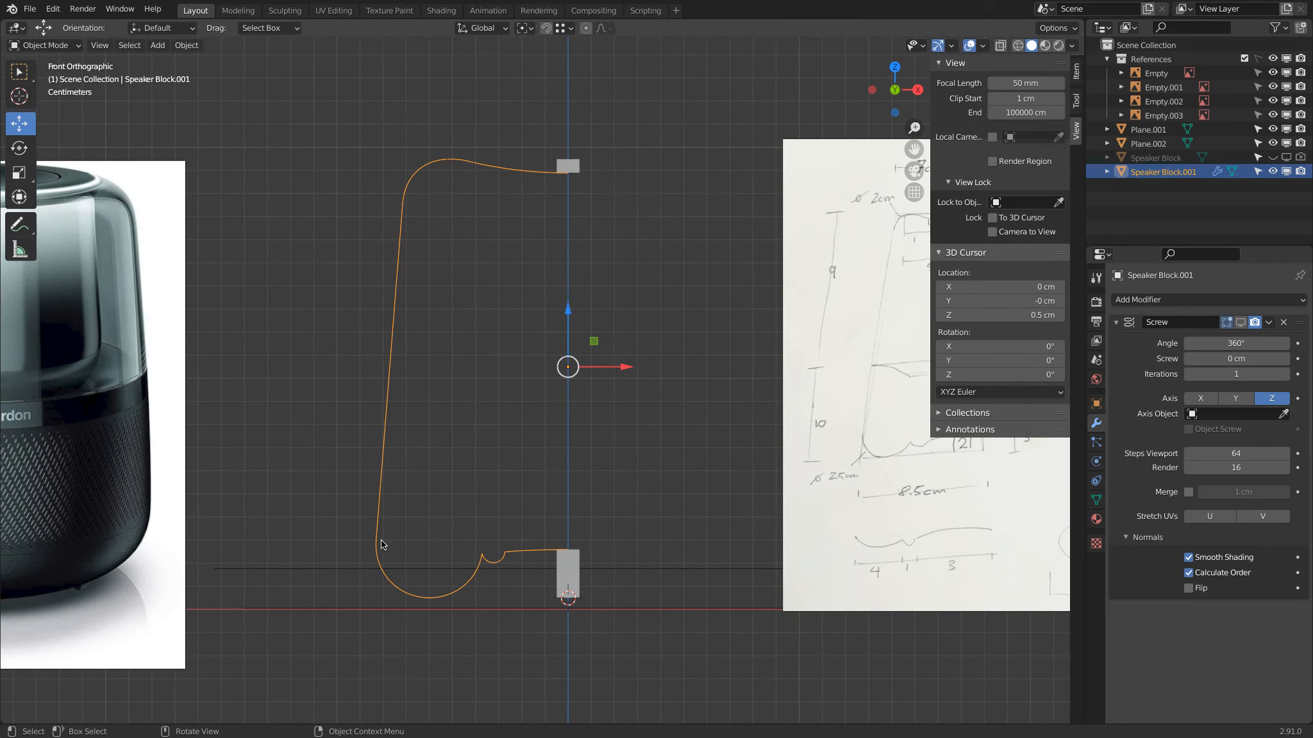
{"action": "key", "text": "shift+z"}
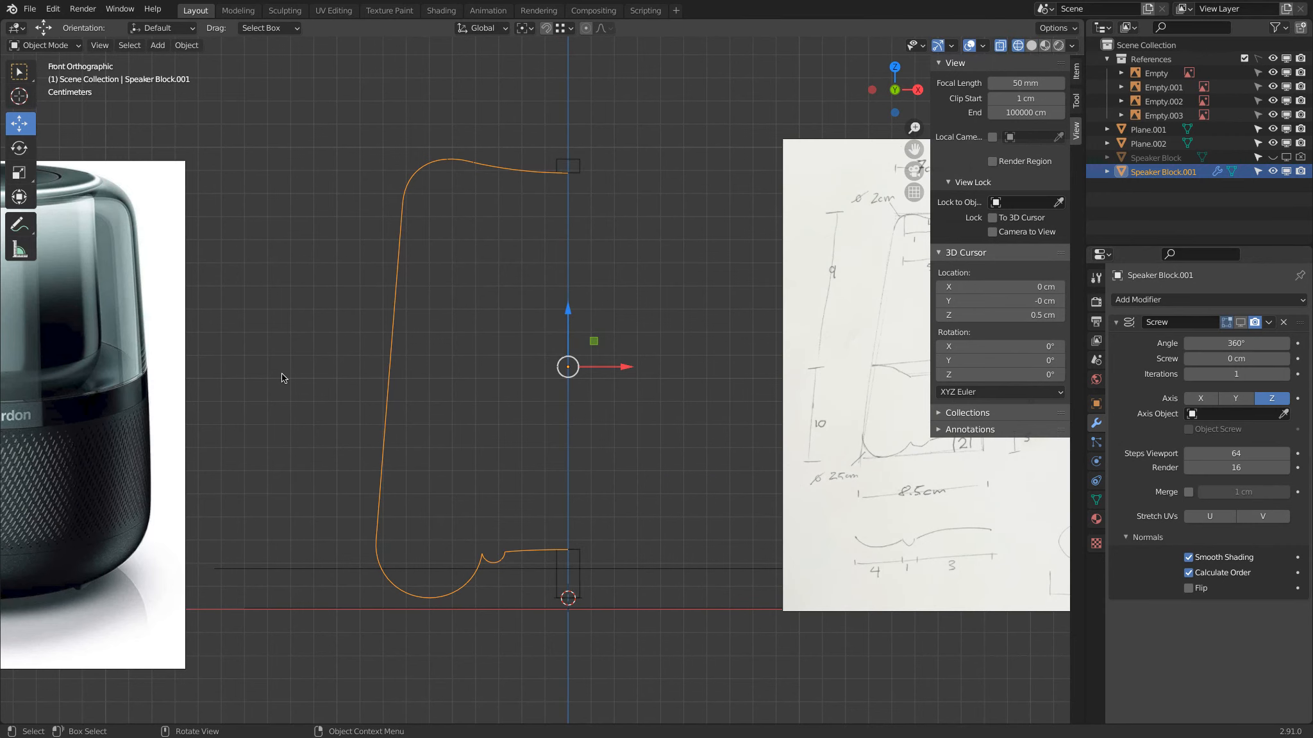
{"action": "key", "text": "Tab"}
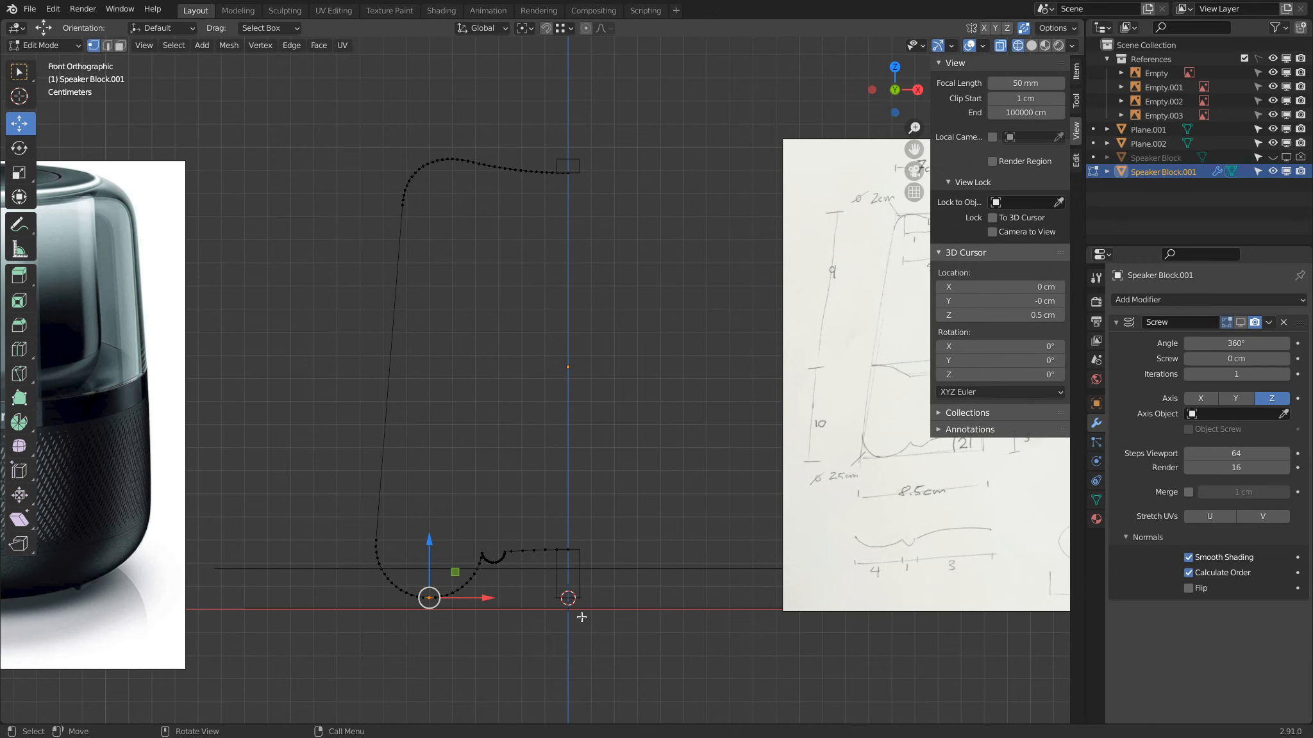
{"action": "key", "text": "Tab"}
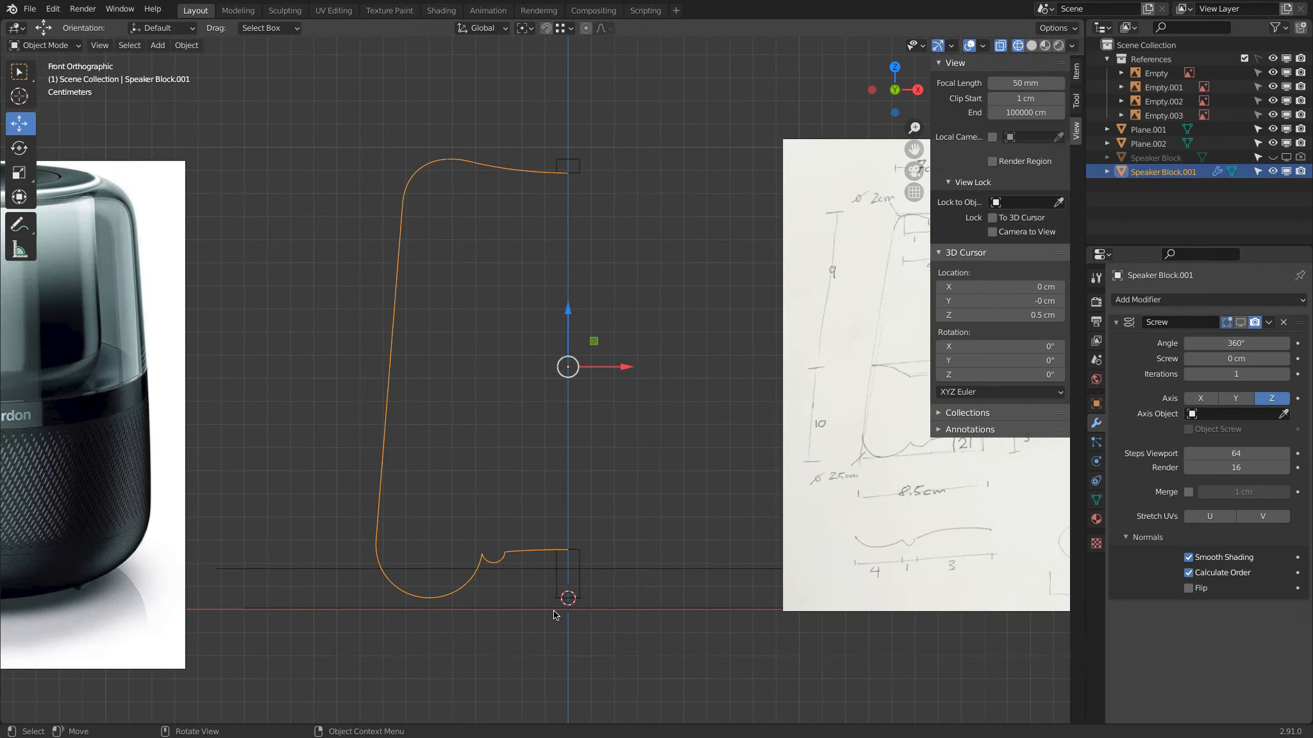
{"action": "scroll", "coordinate": [605, 363], "scroll_direction": "down", "scroll_amount": 3}
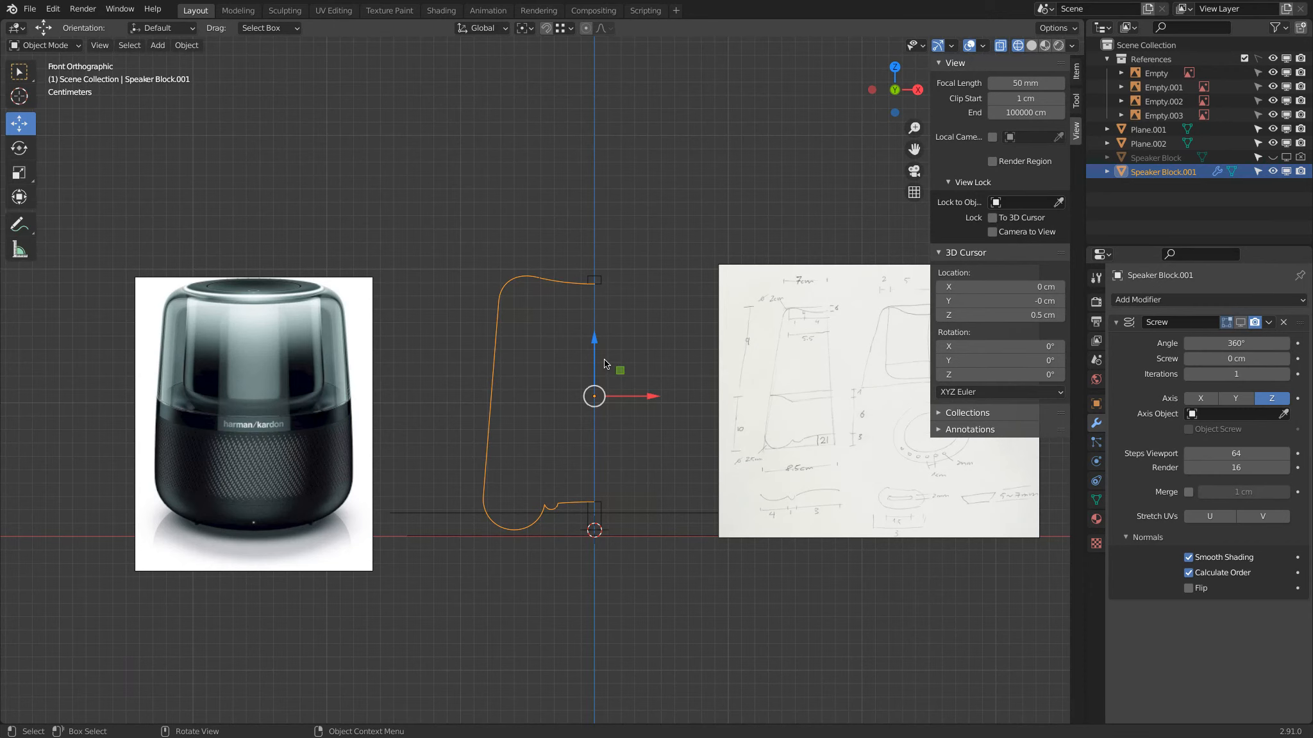